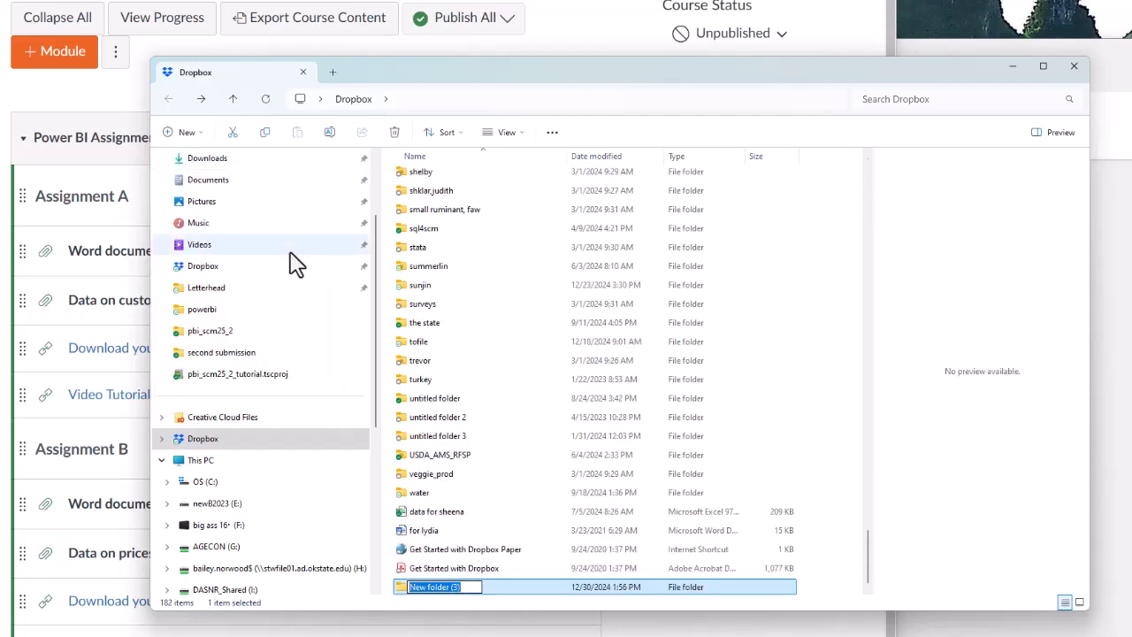
# Name the new Dropbox folder pbi_scm_B and open it to confirm it is empty.
pyautogui.write('pbi_')
pyautogui.write('scm')
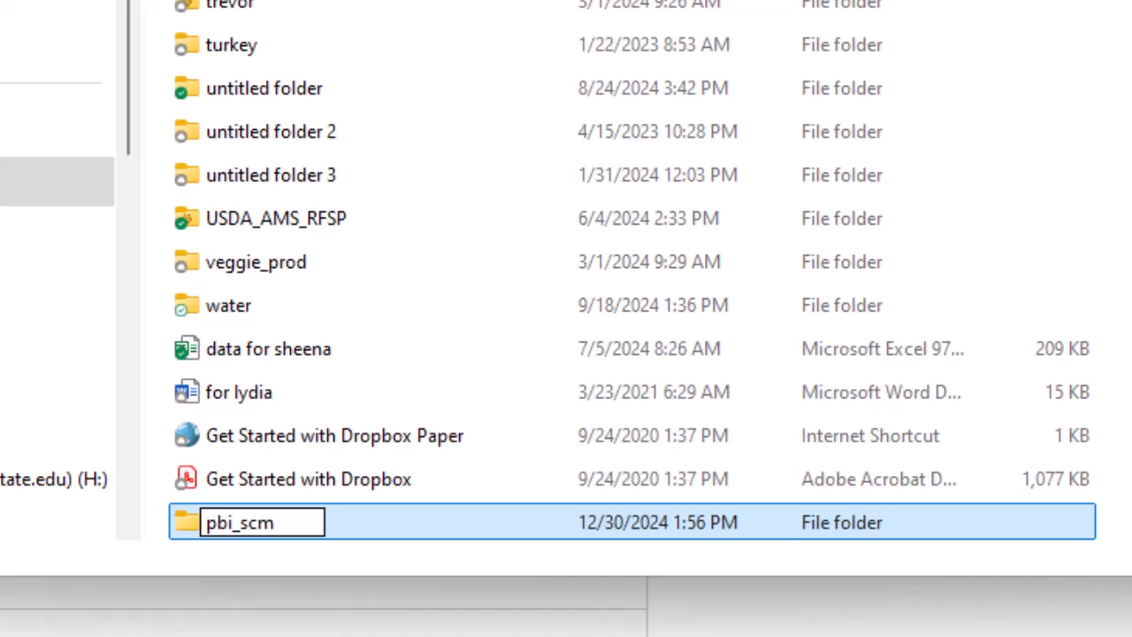
pyautogui.write('_B')
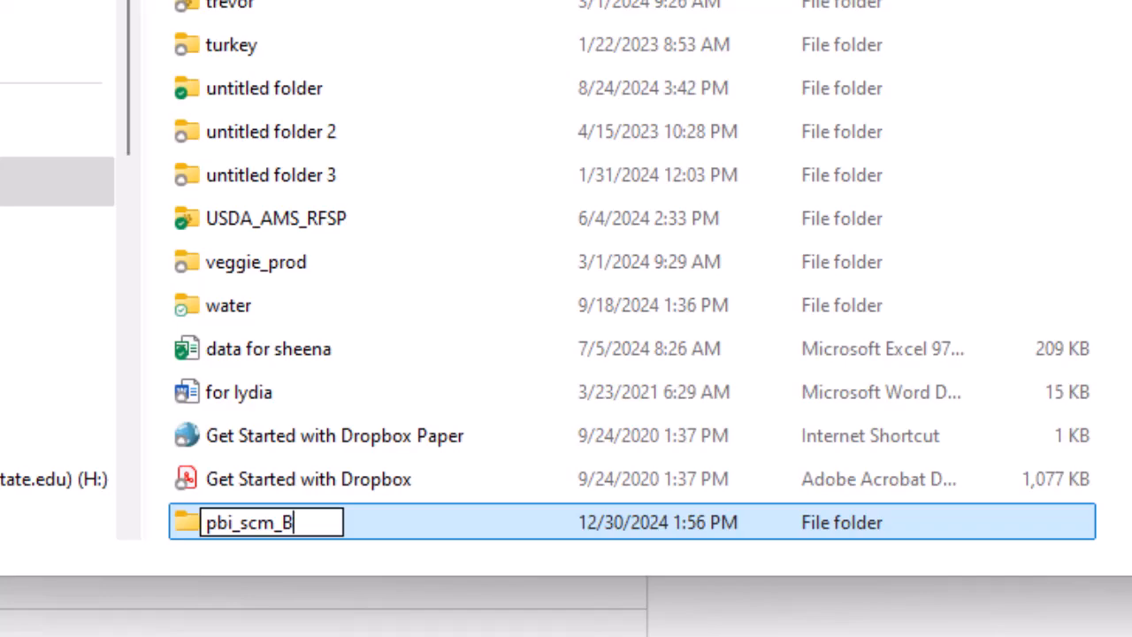
pyautogui.press('Return')
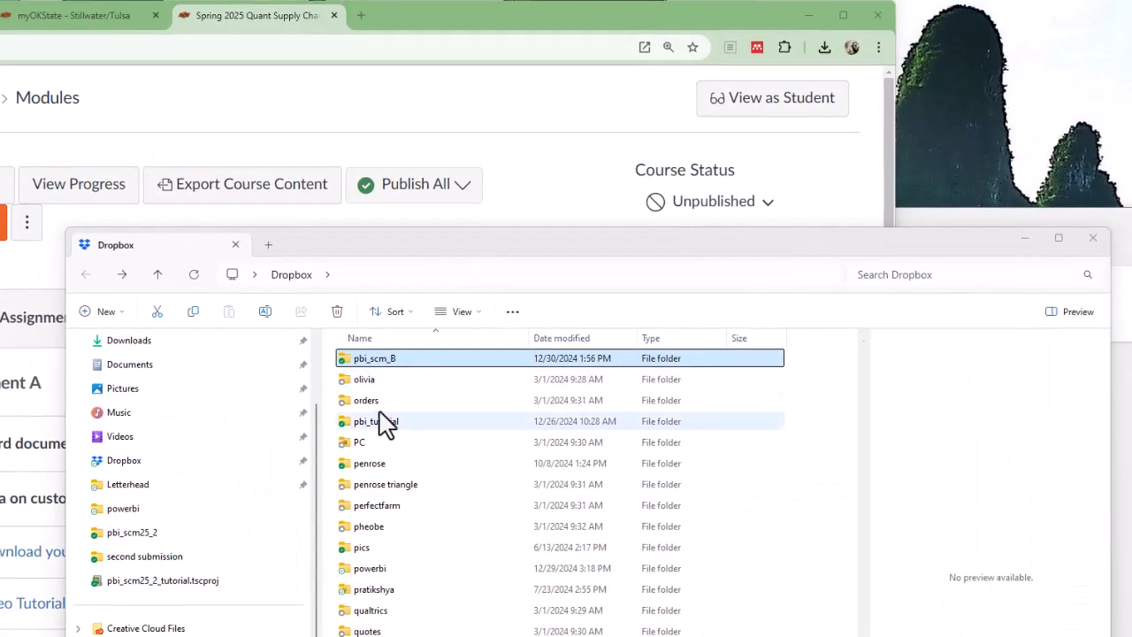
pyautogui.doubleClick(349, 362)
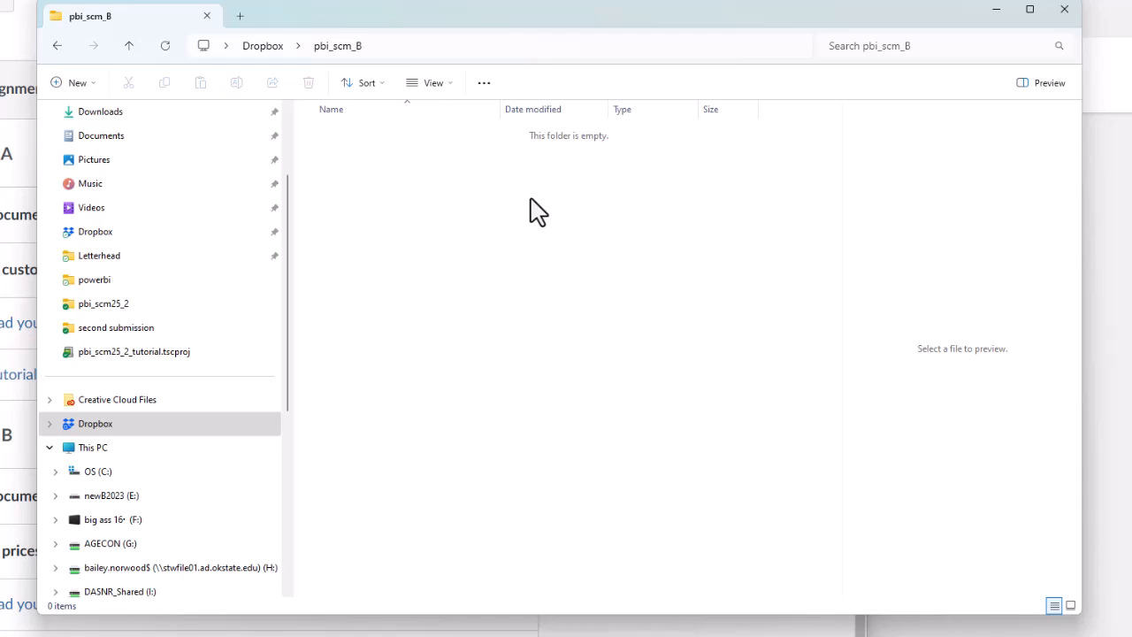
pyautogui.hotkey('alt', 'Tab')
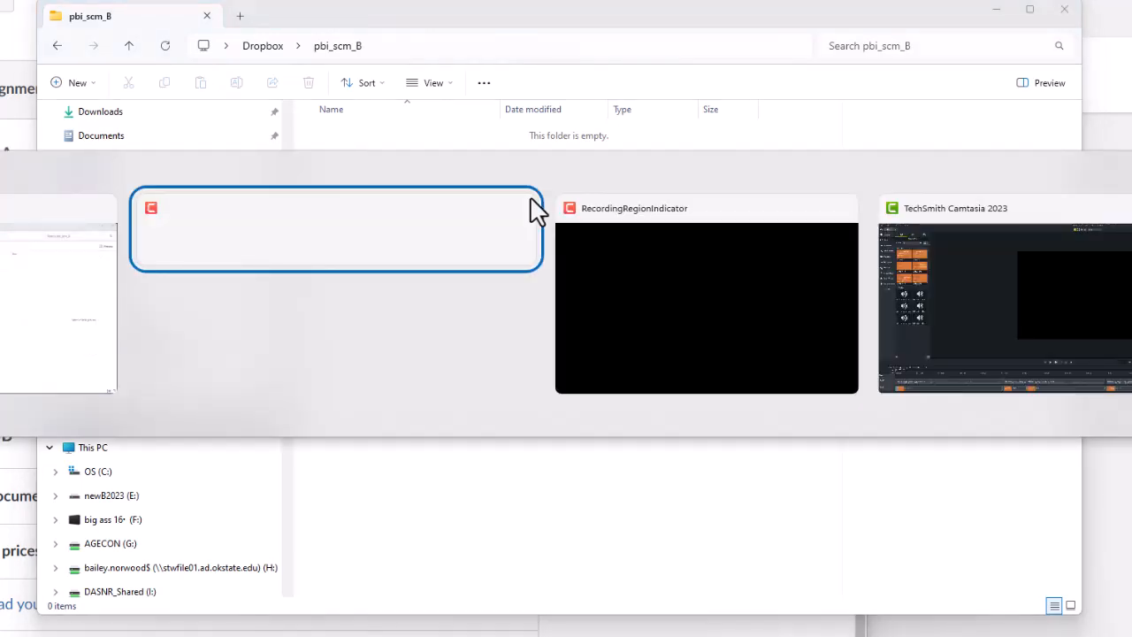
# Download assignmentB.docx from the Assignment B 'Word document to record answers' page in Canvas.
pyautogui.hotkey('alt', 'Tab')
pyautogui.hotkey('alt', 'Tab')
pyautogui.hotkey('alt', 'Tab')
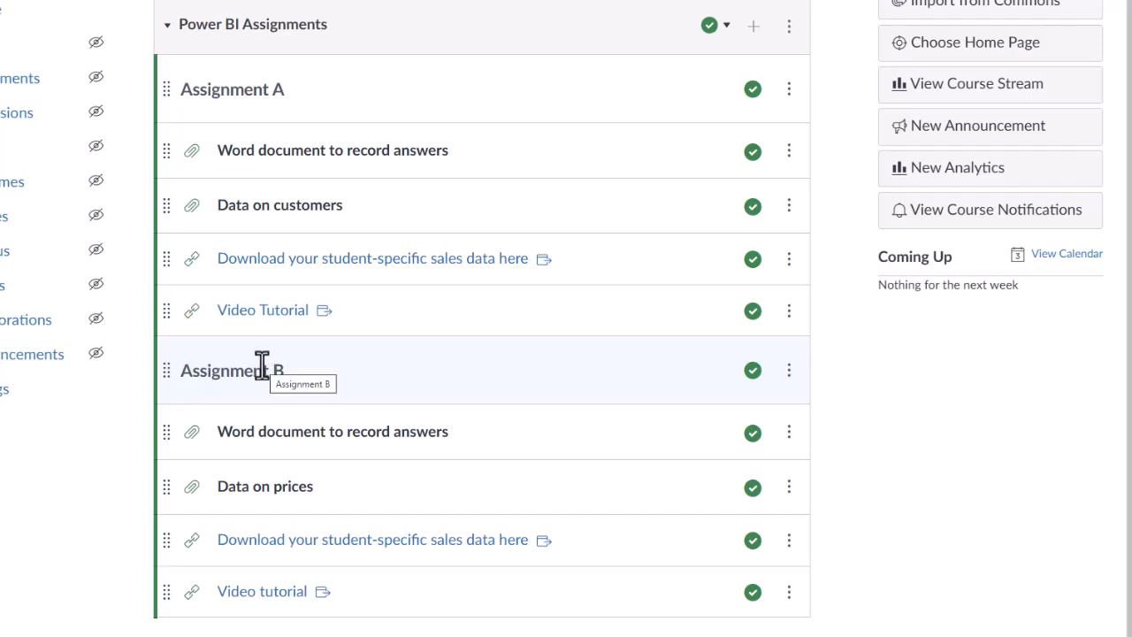
pyautogui.click(262, 440)
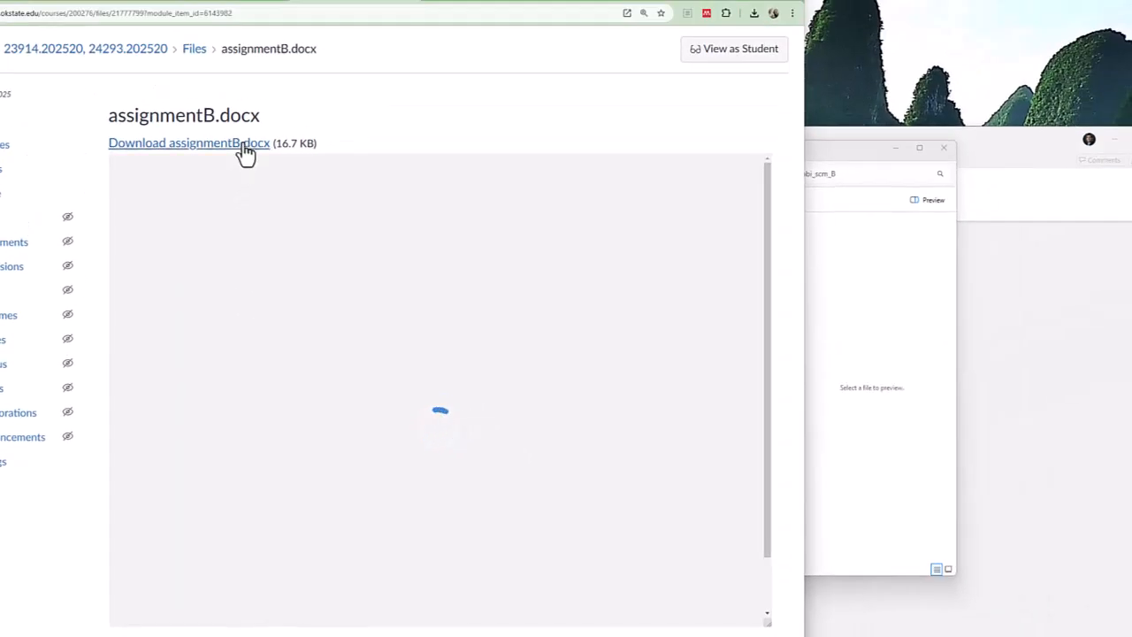
pyautogui.click(246, 149)
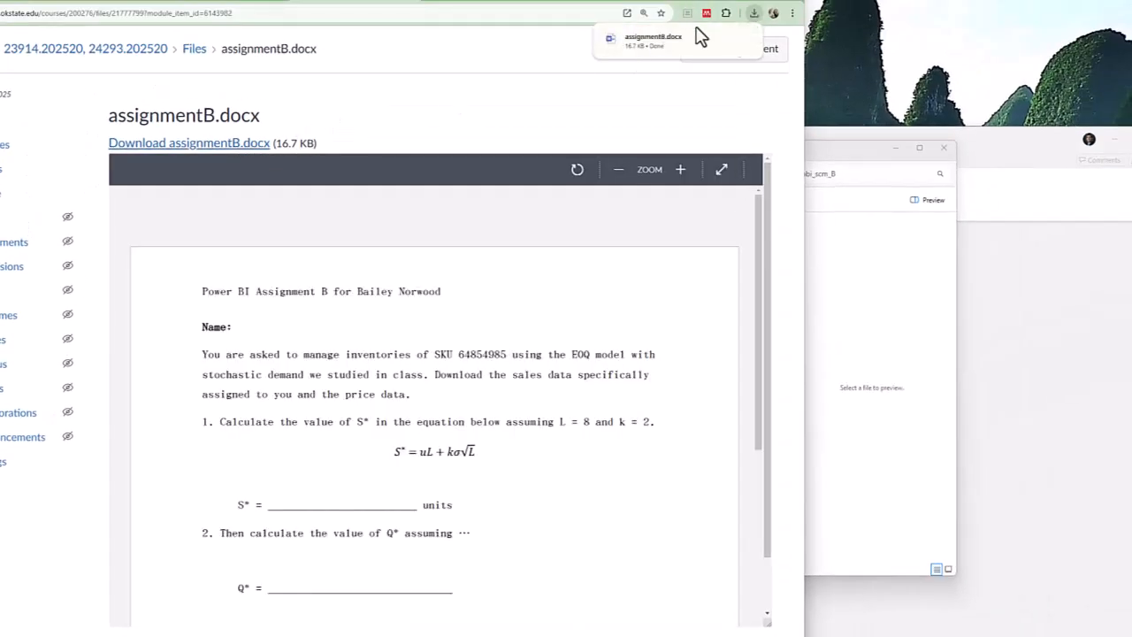
# Open assignmentB.docx in Word and set Save As to the Dropbox\pbi_scm_B folder.
pyautogui.click(746, 42)
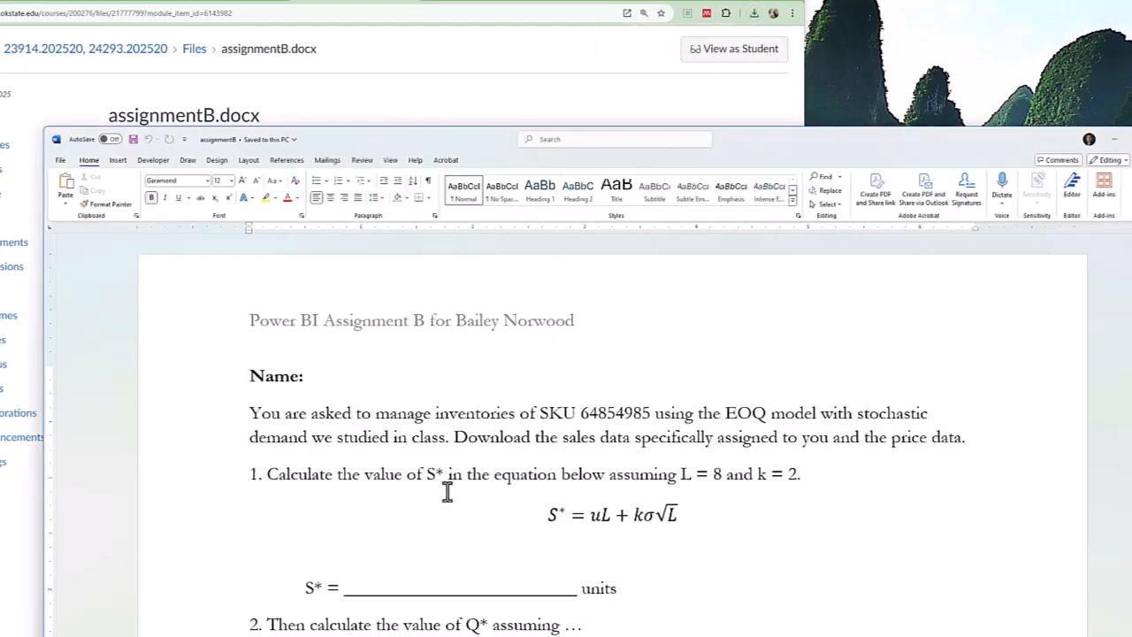
pyautogui.scroll(-1, 447, 492)
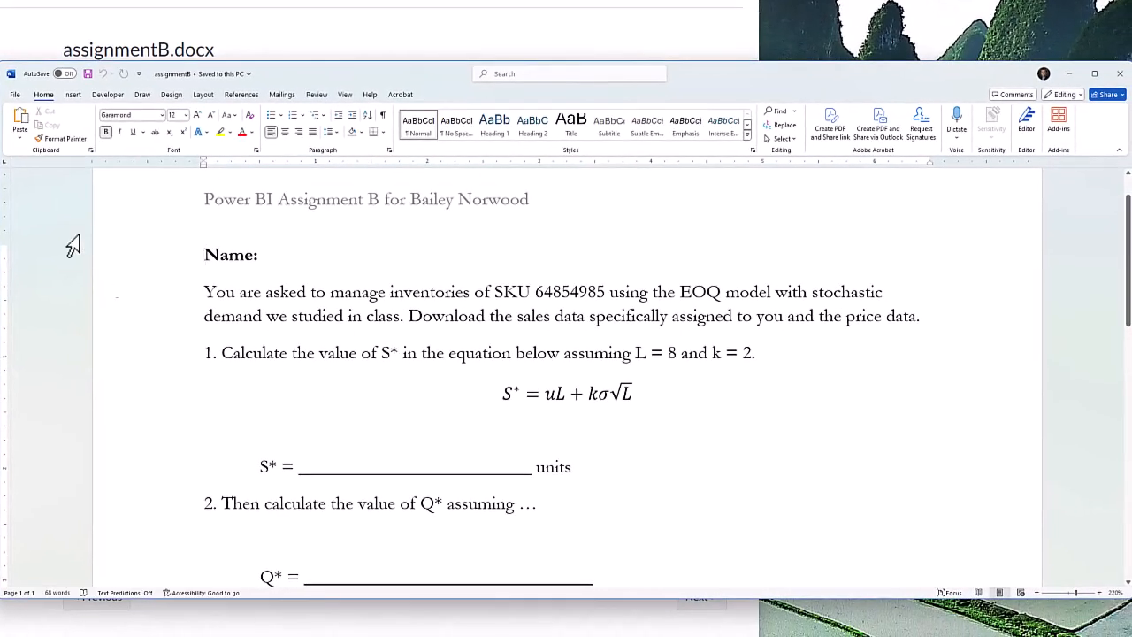
pyautogui.click(14, 94)
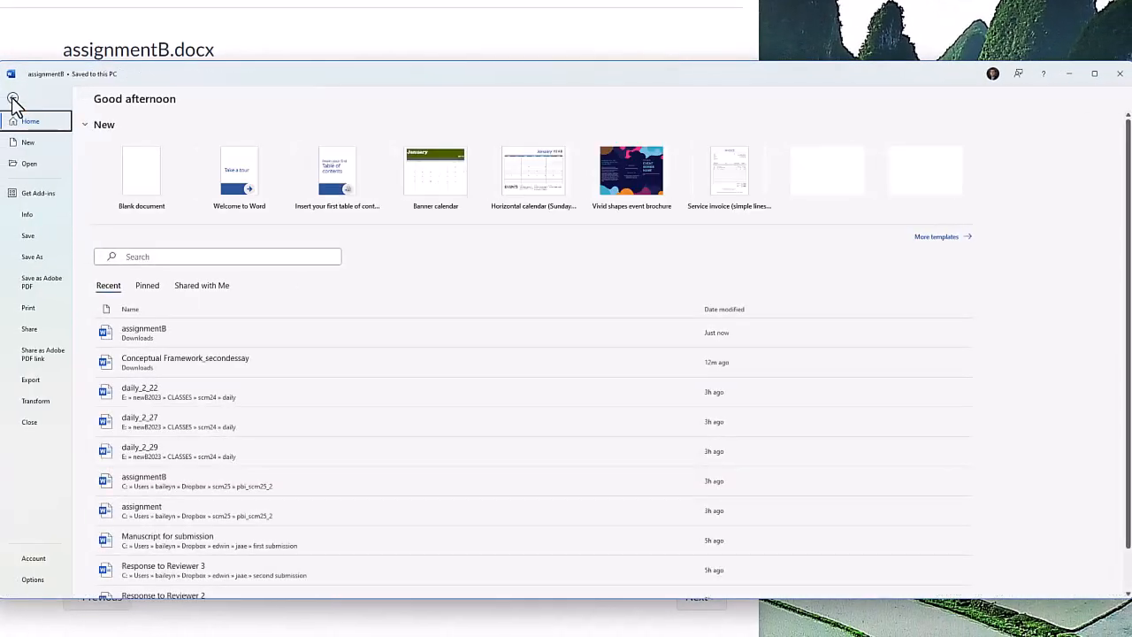
pyautogui.click(39, 262)
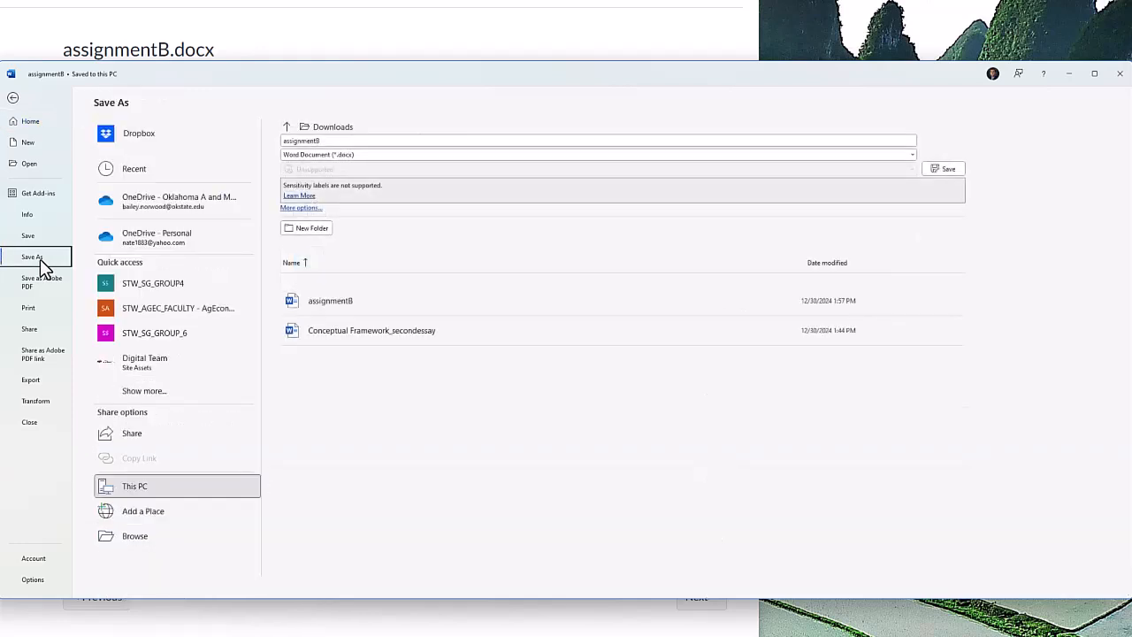
pyautogui.click(291, 216)
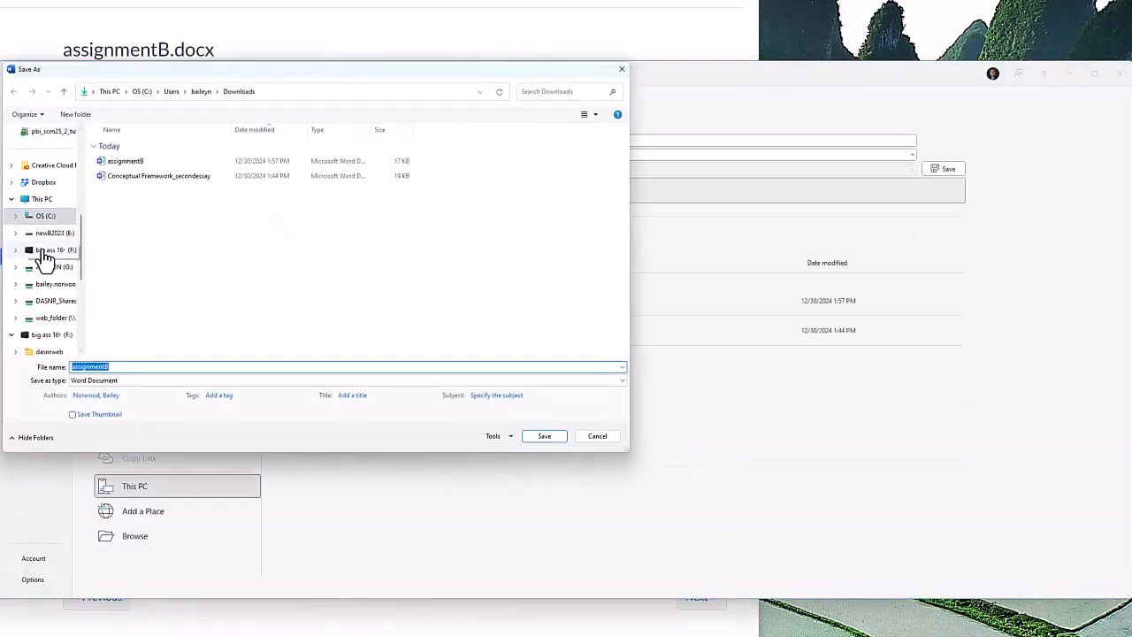
pyautogui.scroll(4, 47, 243)
pyautogui.scroll(-3, 46, 225)
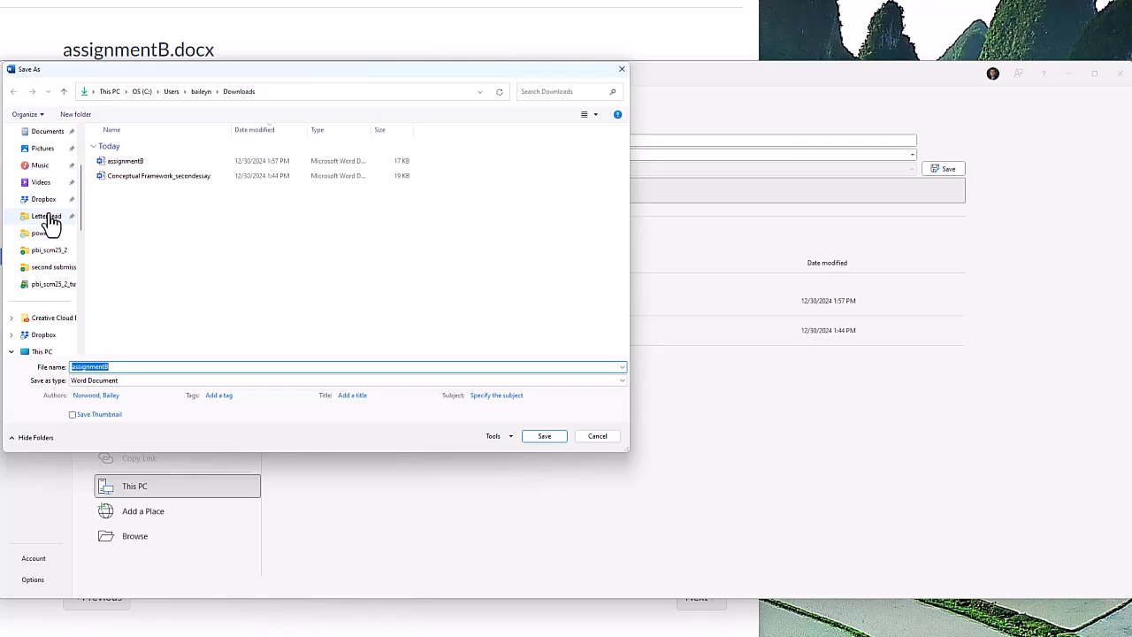
pyautogui.click(42, 335)
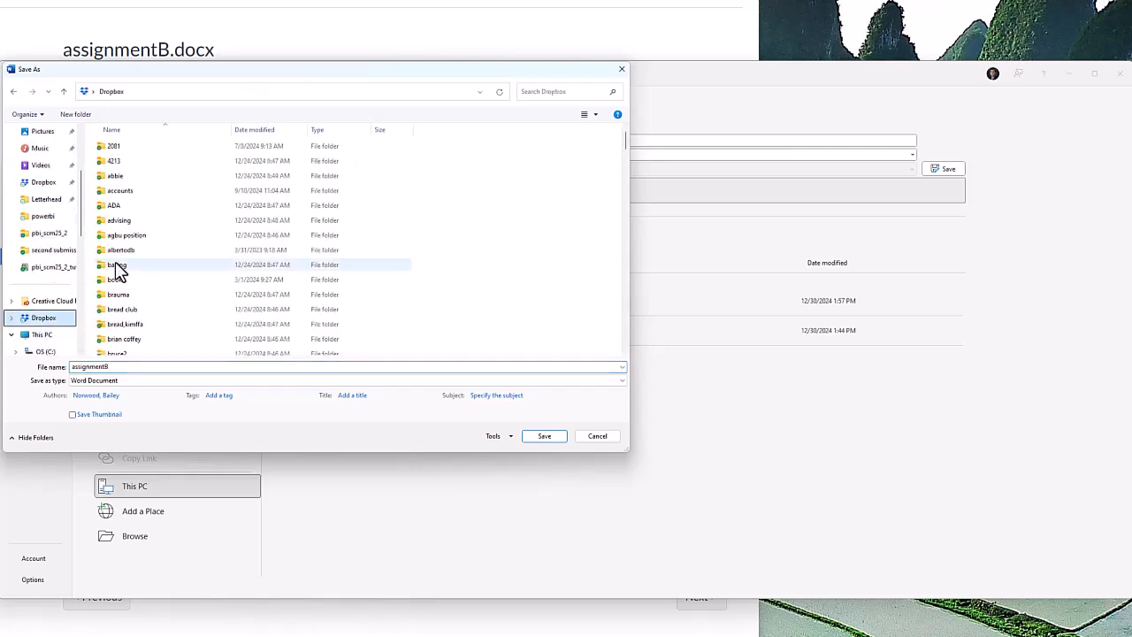
pyautogui.press('a')
pyautogui.press('p')
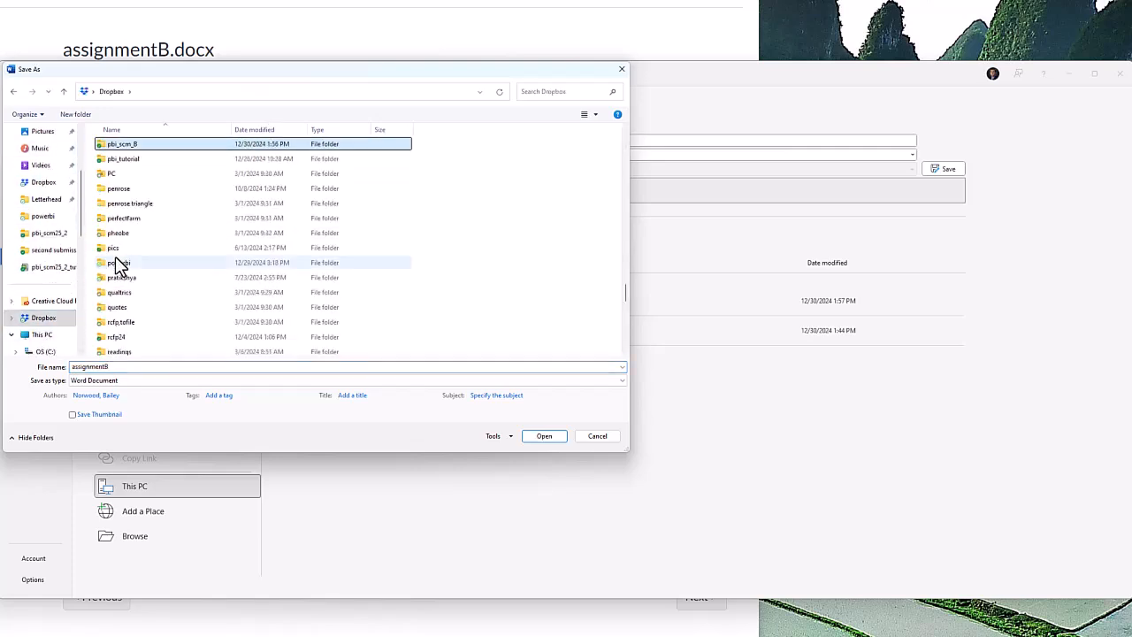
pyautogui.press('Return')
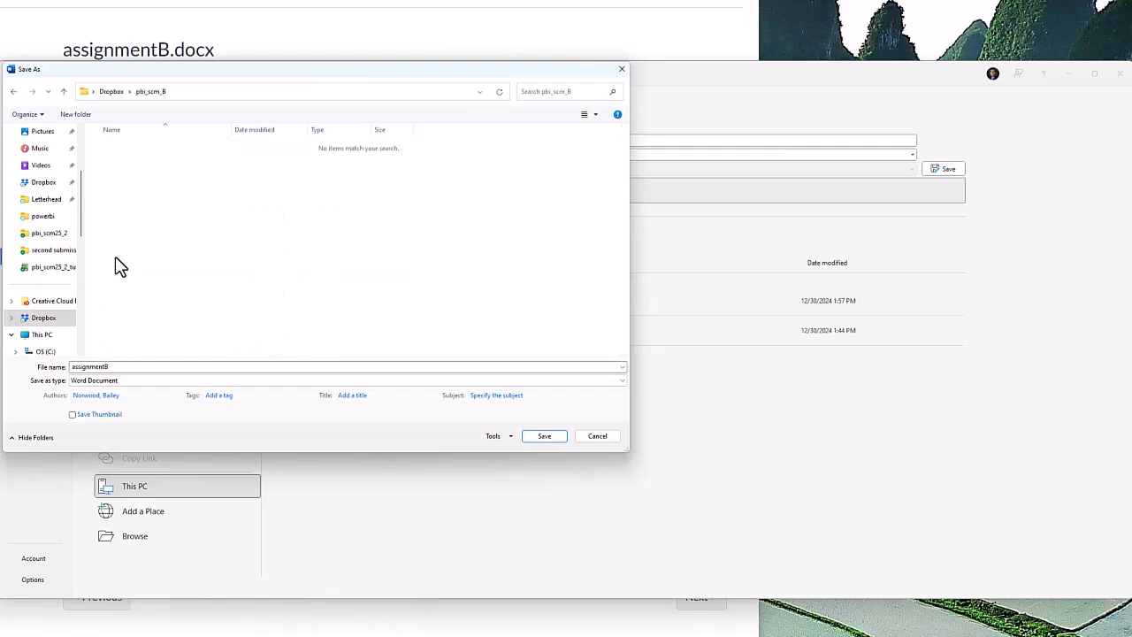
# Save the document there under the student's name followed by pbiB.
pyautogui.moveTo(126, 368); pyautogui.dragTo(49, 371)
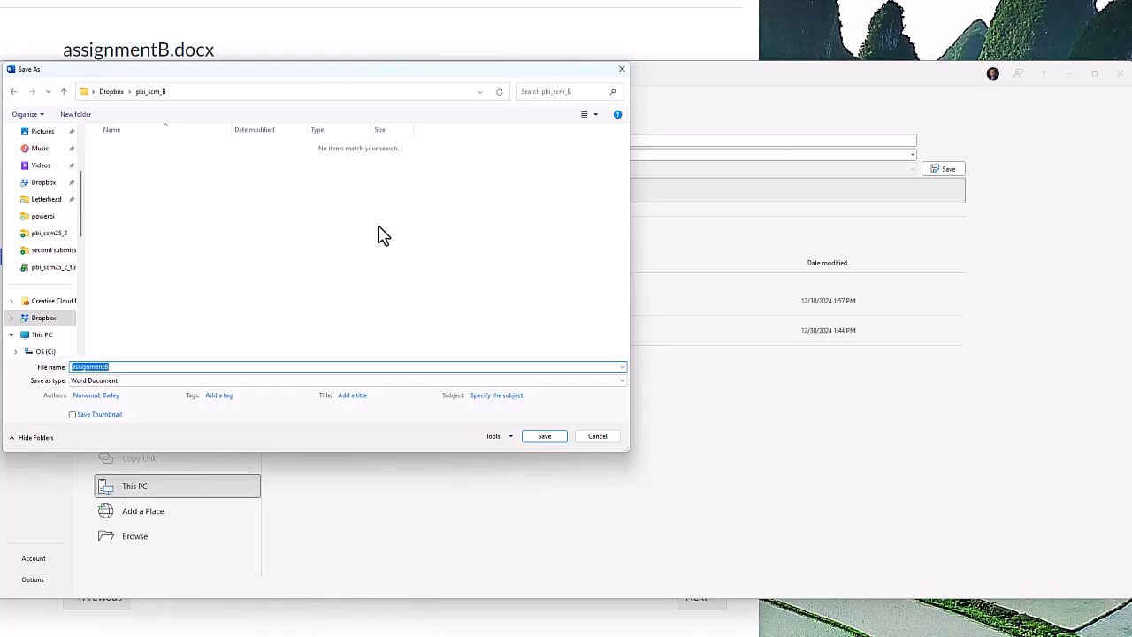
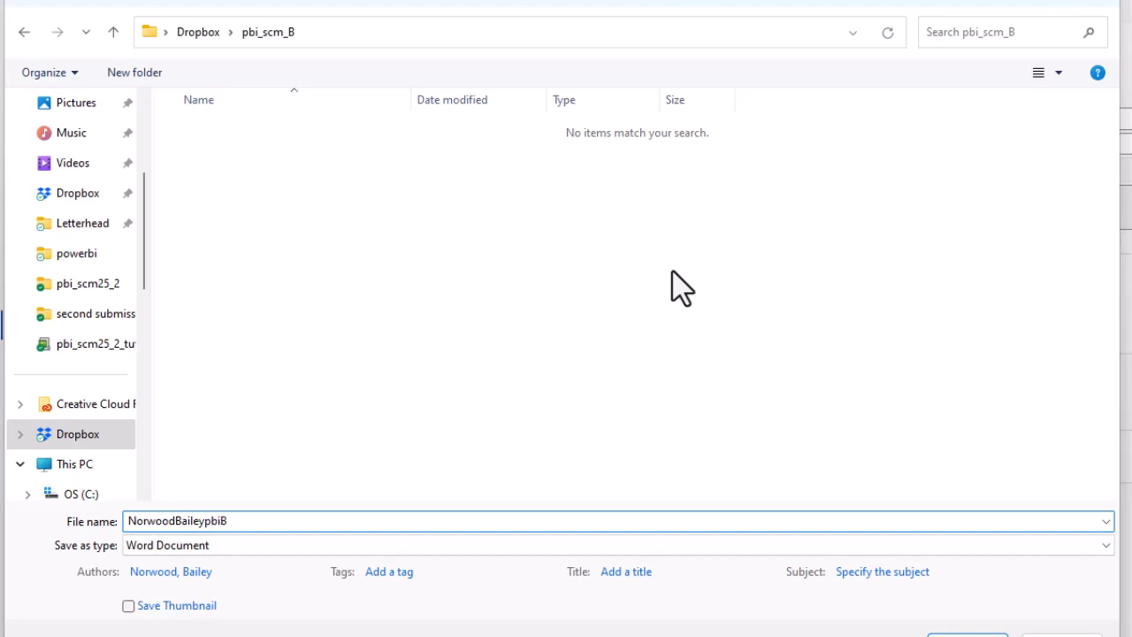
pyautogui.click(968, 635)
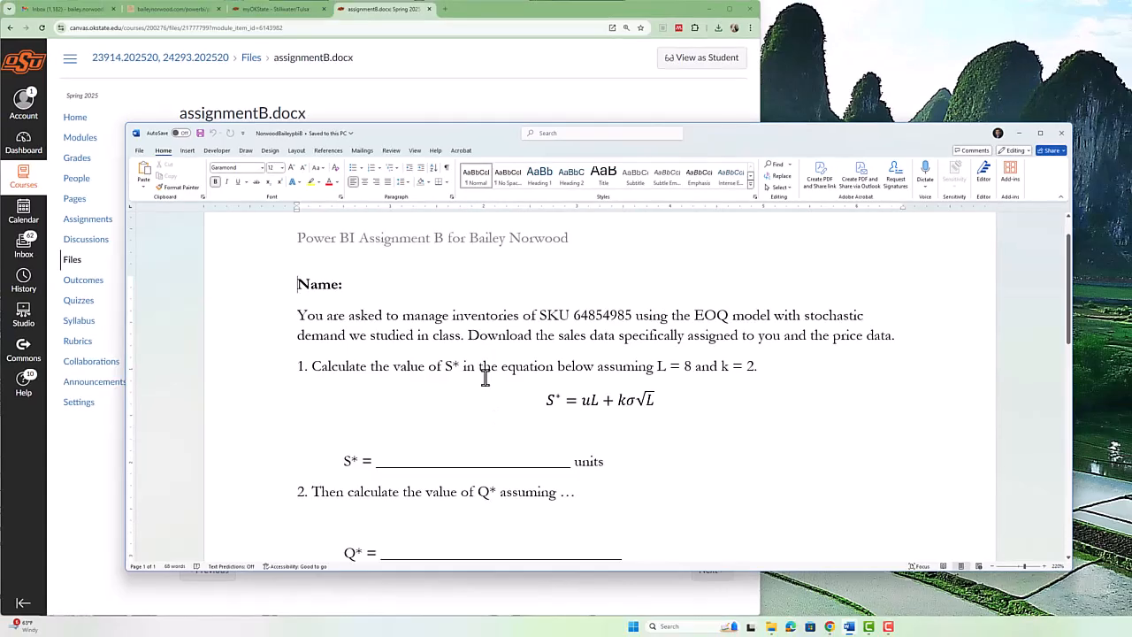
pyautogui.scroll(-1, 485, 377)
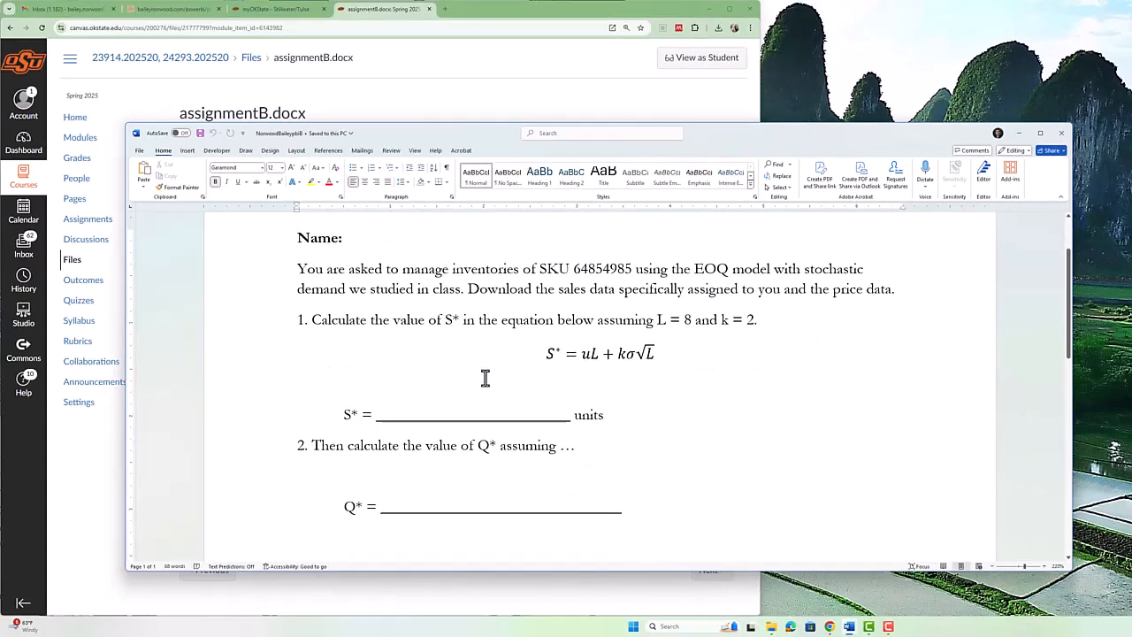
pyautogui.scroll(1, 484, 378)
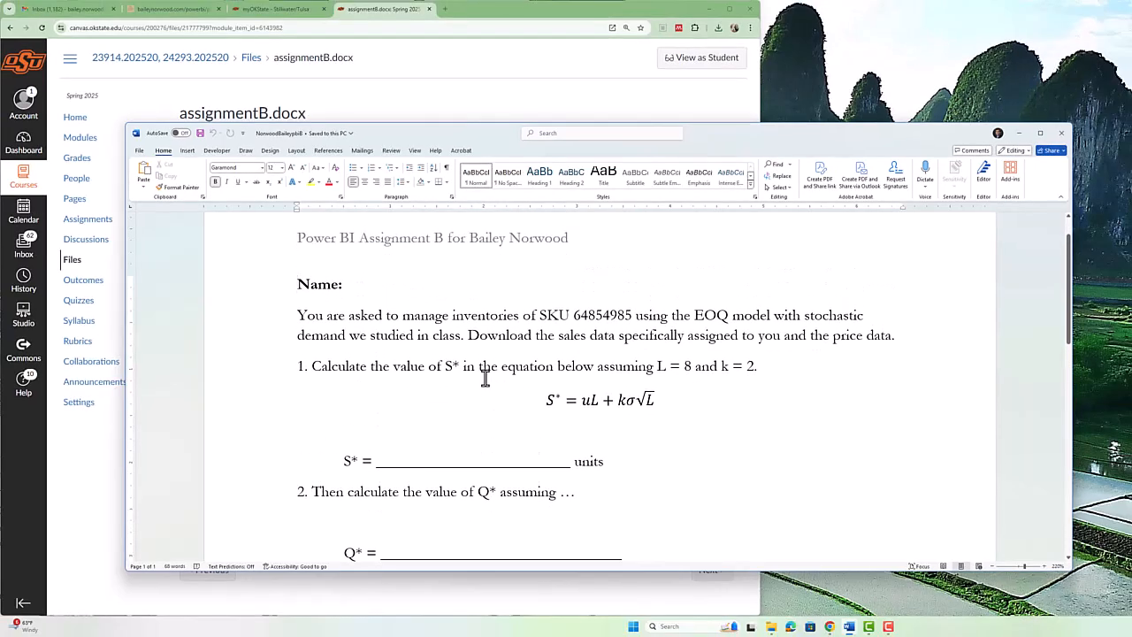
pyautogui.hotkey('alt', 'Tab')
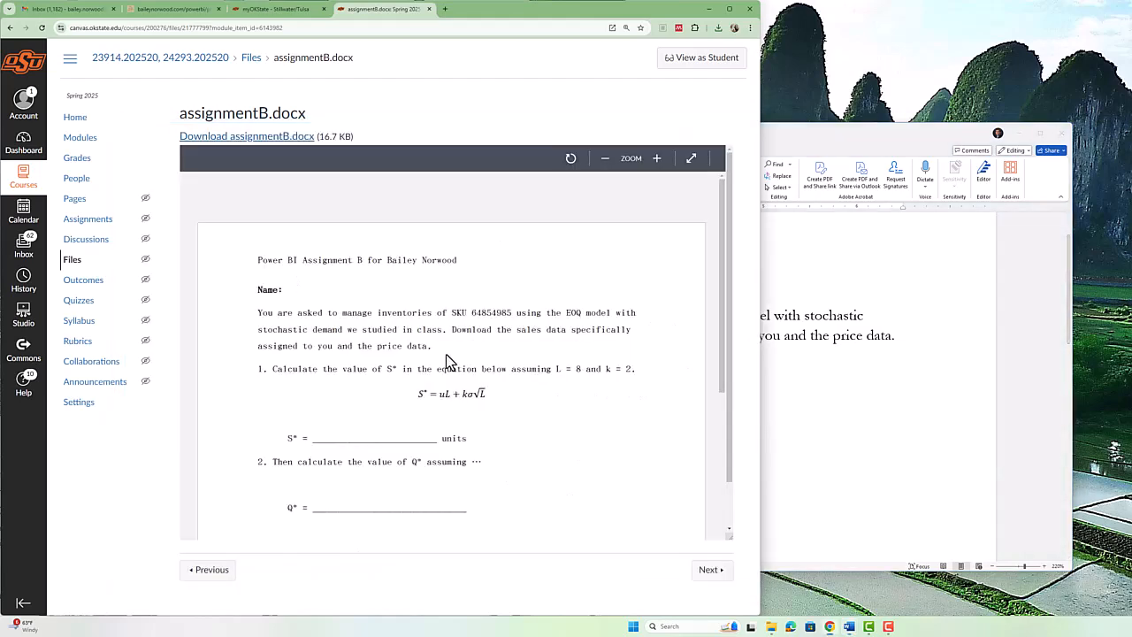
# Download prices.csv from the Assignment B 'Data on prices' page and open it in Excel.
pyautogui.click(10, 31)
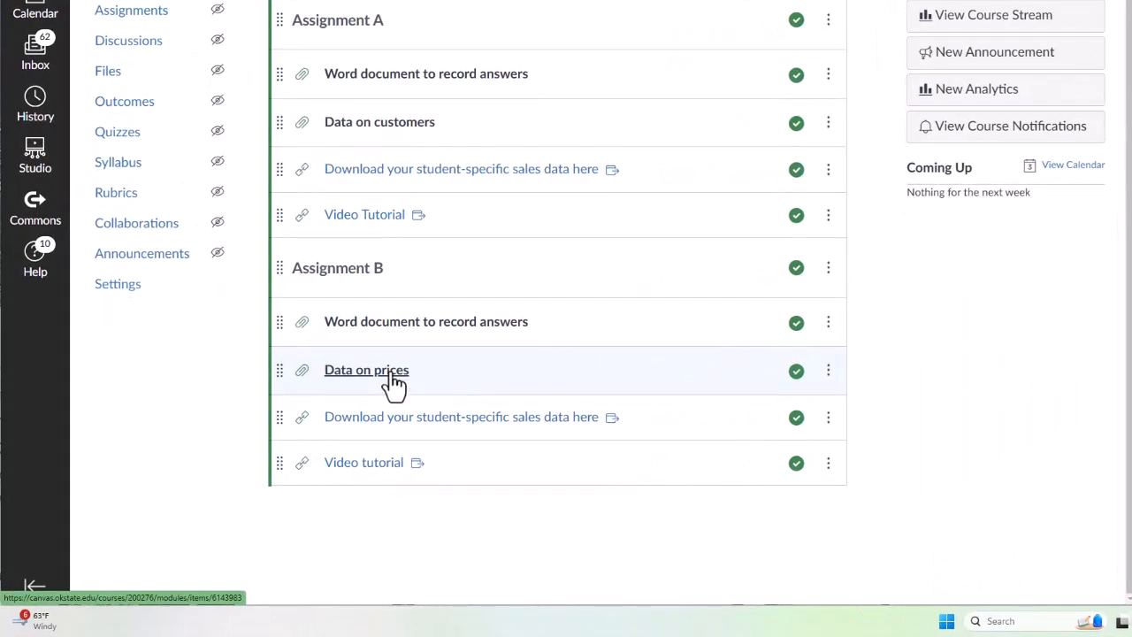
pyautogui.click(393, 380)
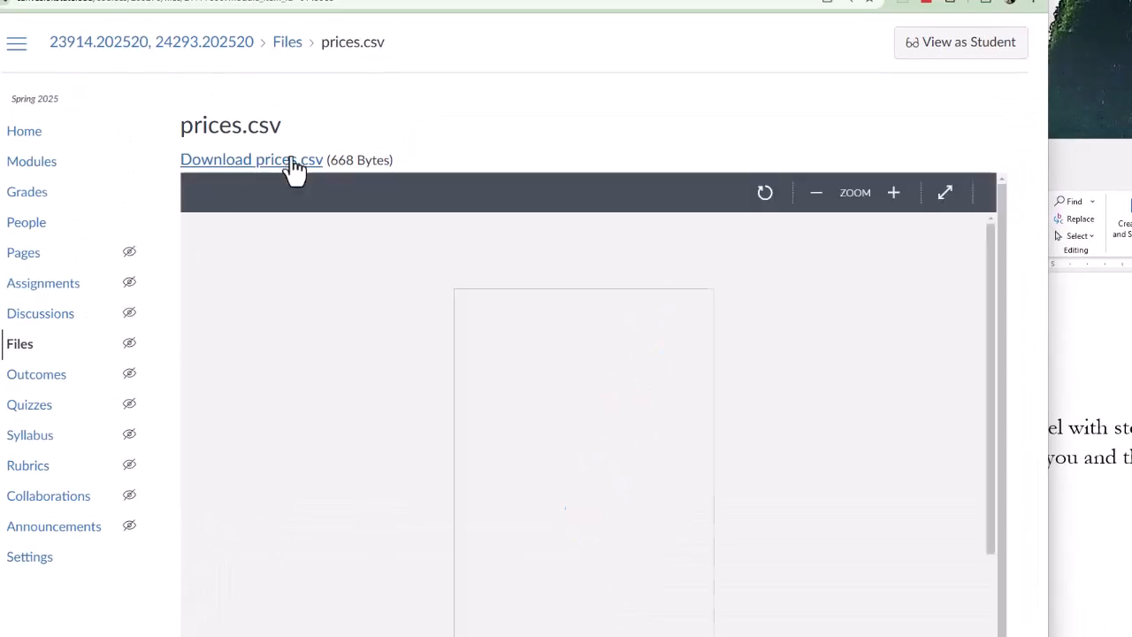
pyautogui.click(295, 161)
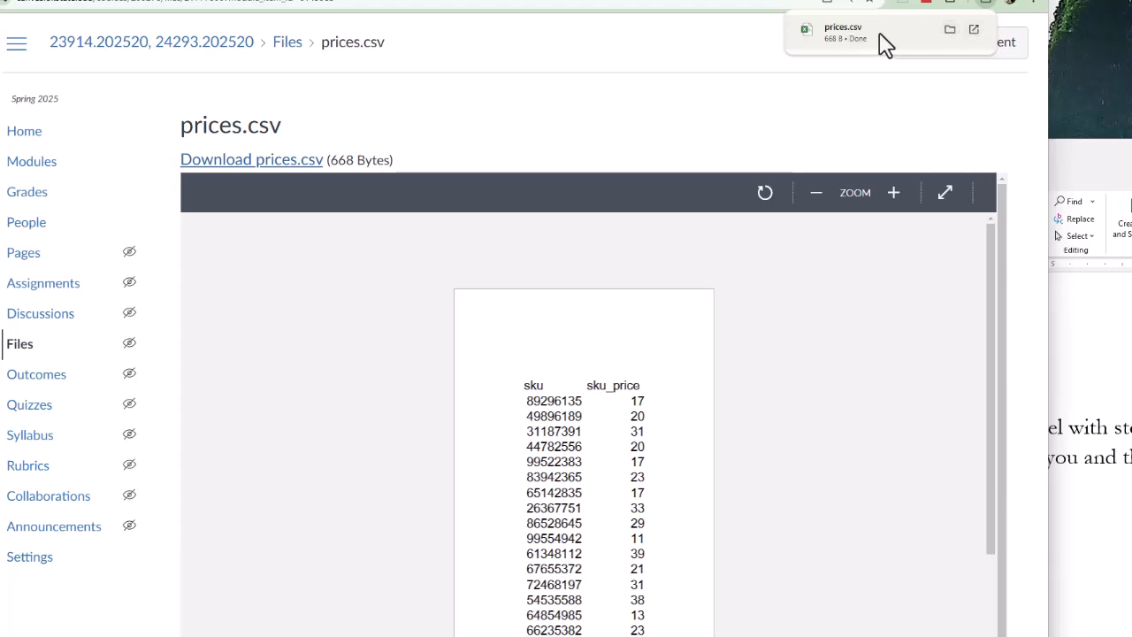
pyautogui.click(973, 29)
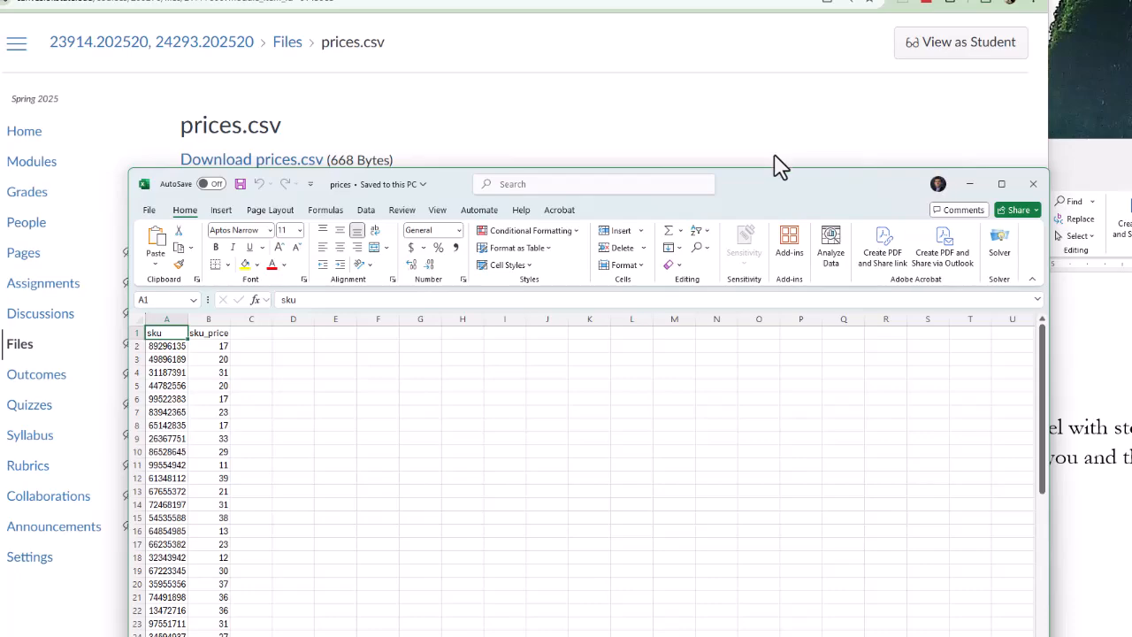
# Select cell A2 and bring up the full Save As dialog for the prices workbook.
pyautogui.click(293, 399)
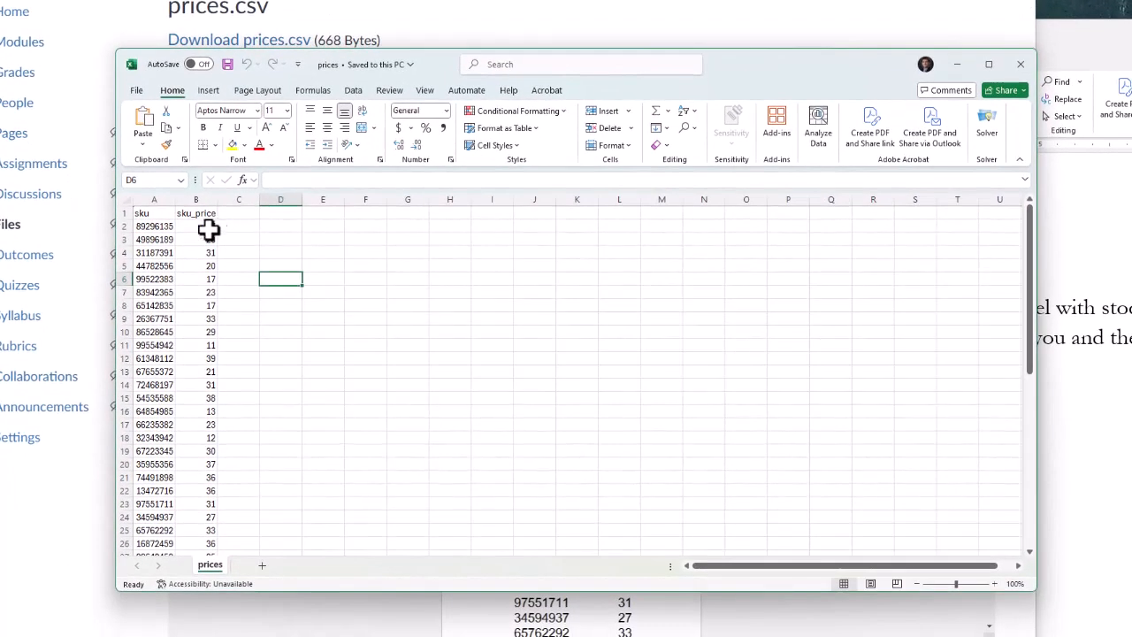
pyautogui.click(163, 228)
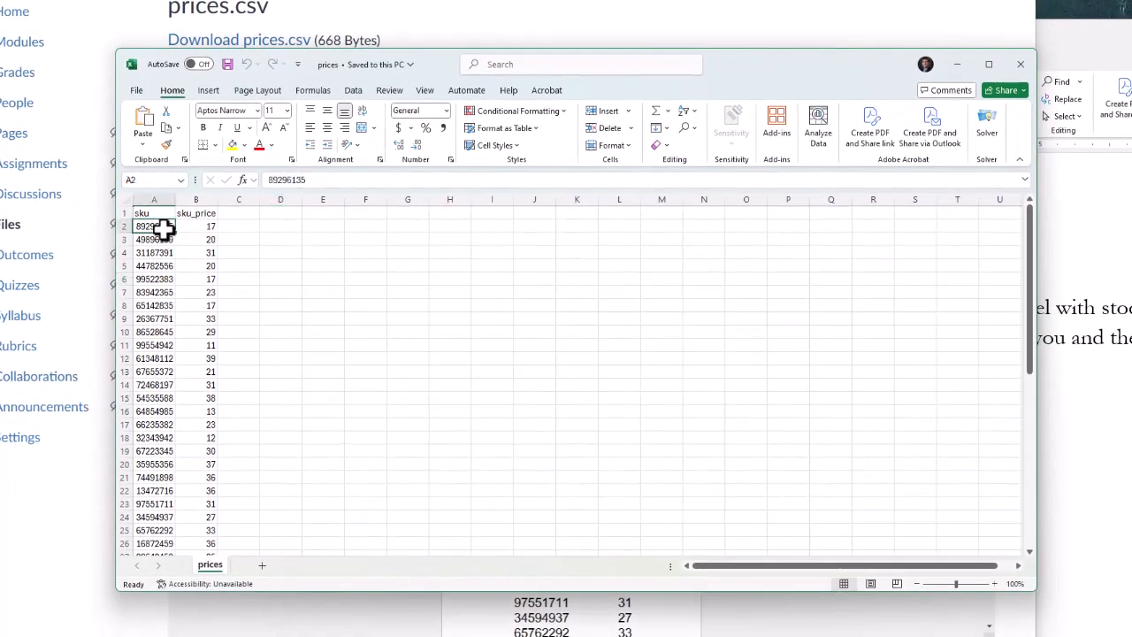
pyautogui.click(138, 89)
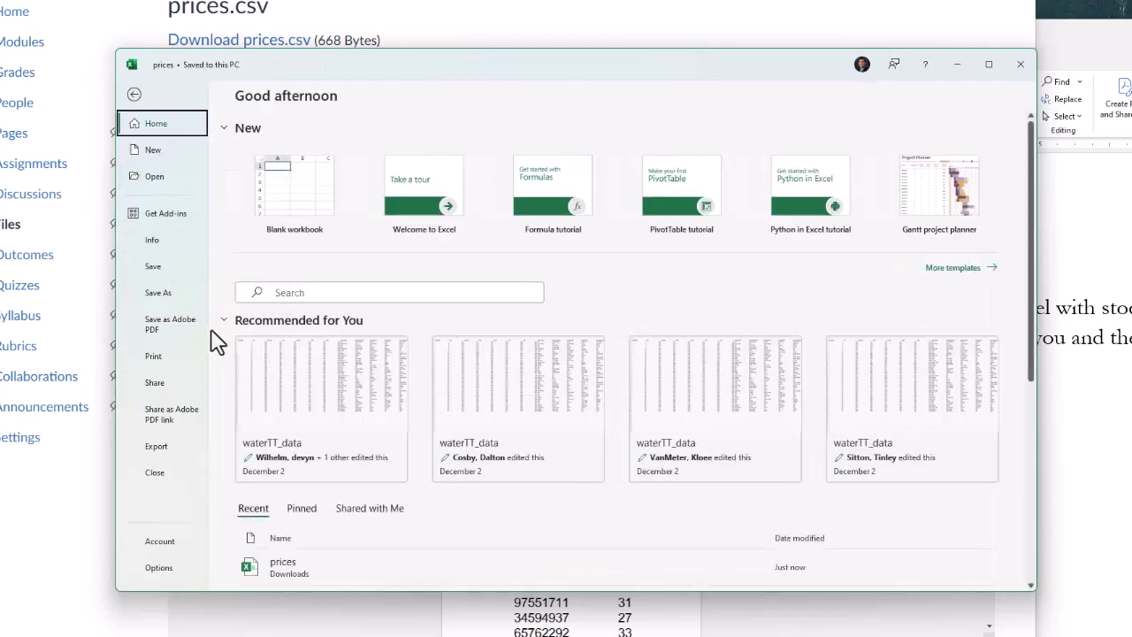
pyautogui.click(178, 299)
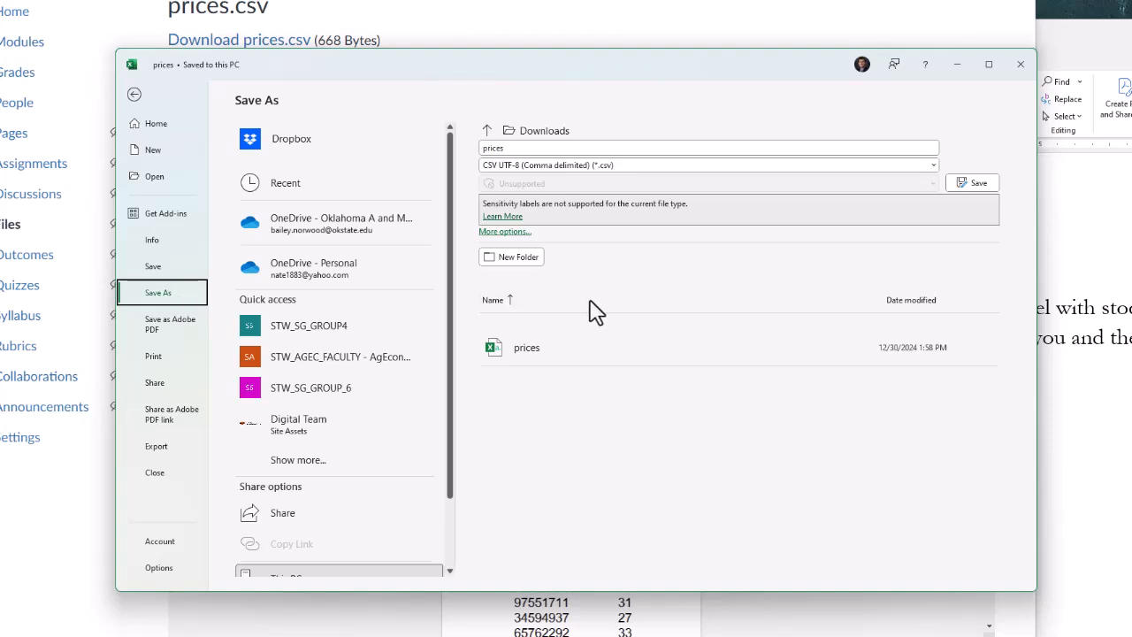
pyautogui.click(506, 232)
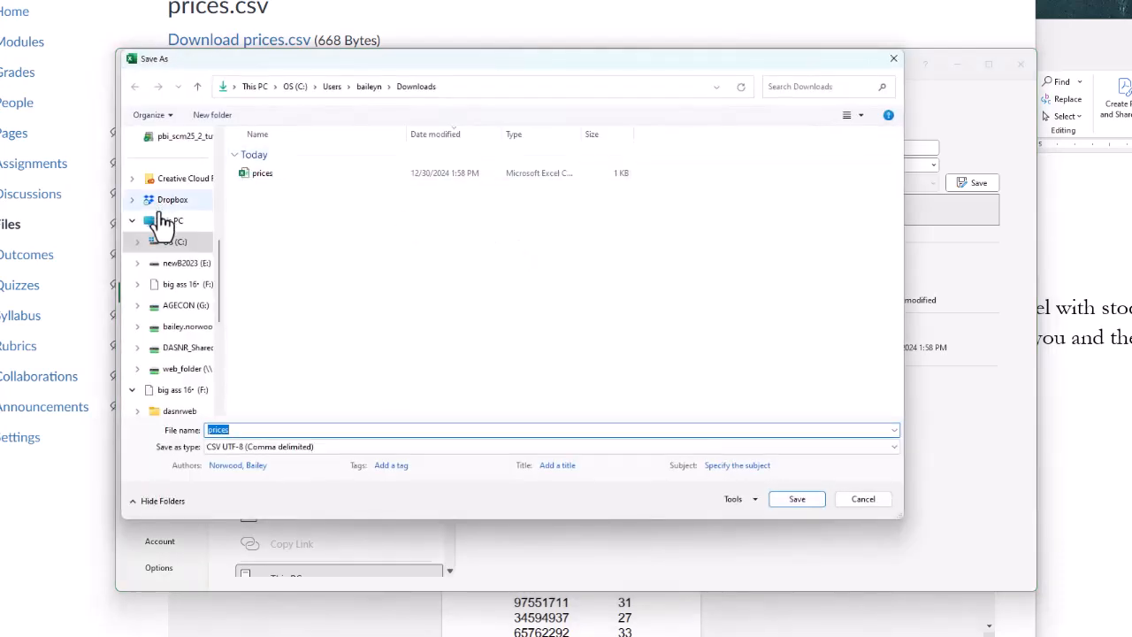
pyautogui.scroll(-2, 177, 340)
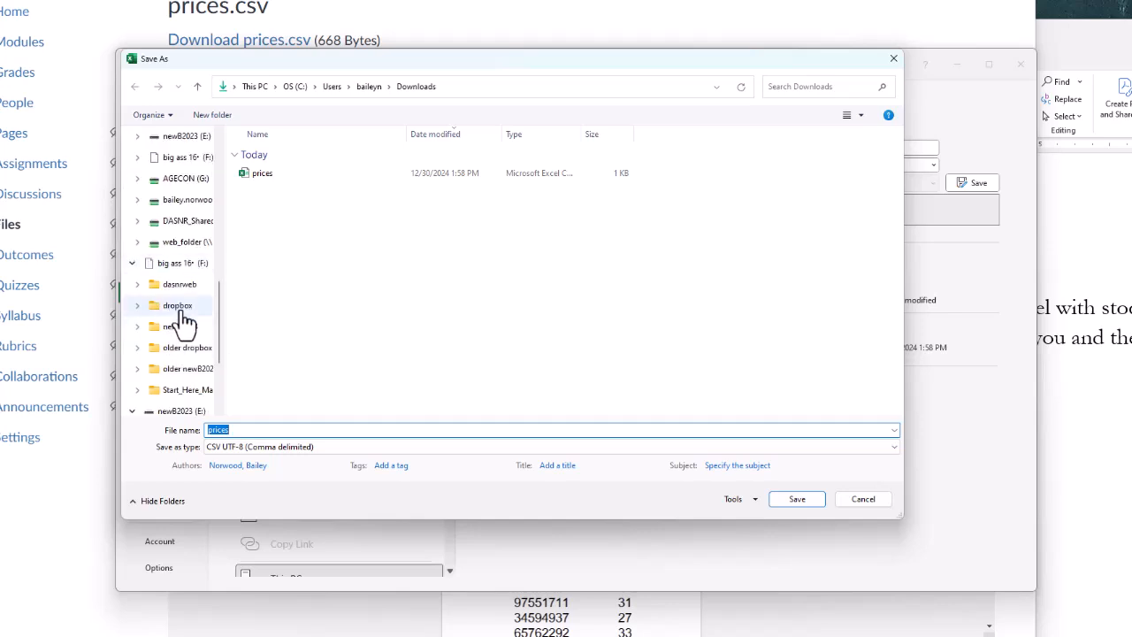
pyautogui.scroll(5, 181, 319)
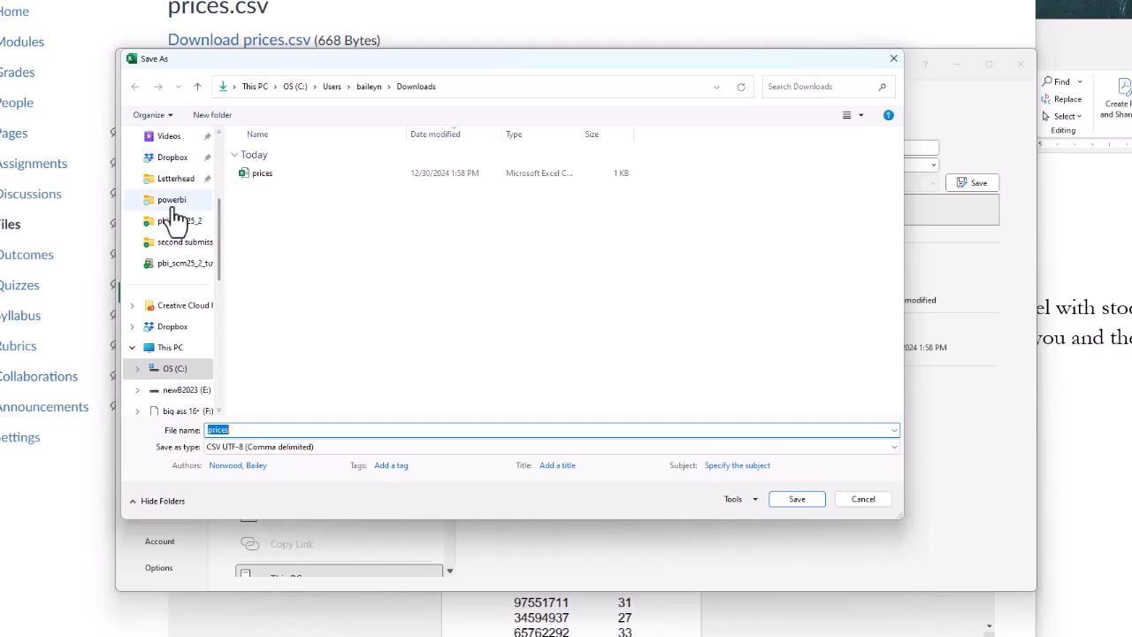
# Save prices as CSV UTF-8 in Dropbox\pbi_scm_B and close Excel.
pyautogui.click(177, 159)
pyautogui.click(256, 175)
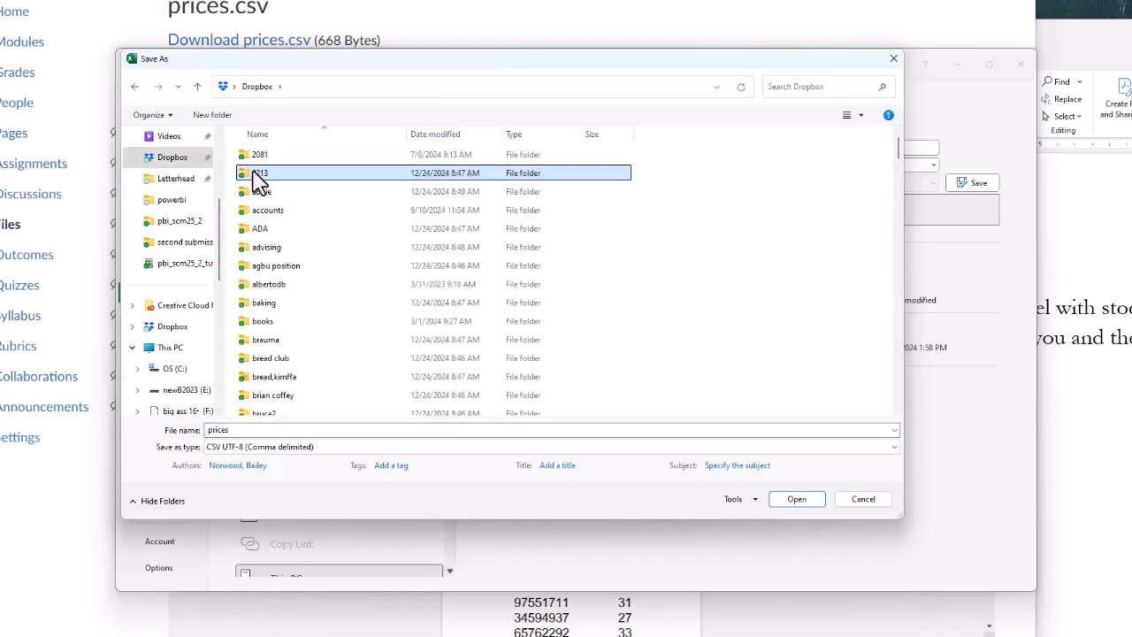
pyautogui.press('Down')
pyautogui.press('Down')
pyautogui.press('p')
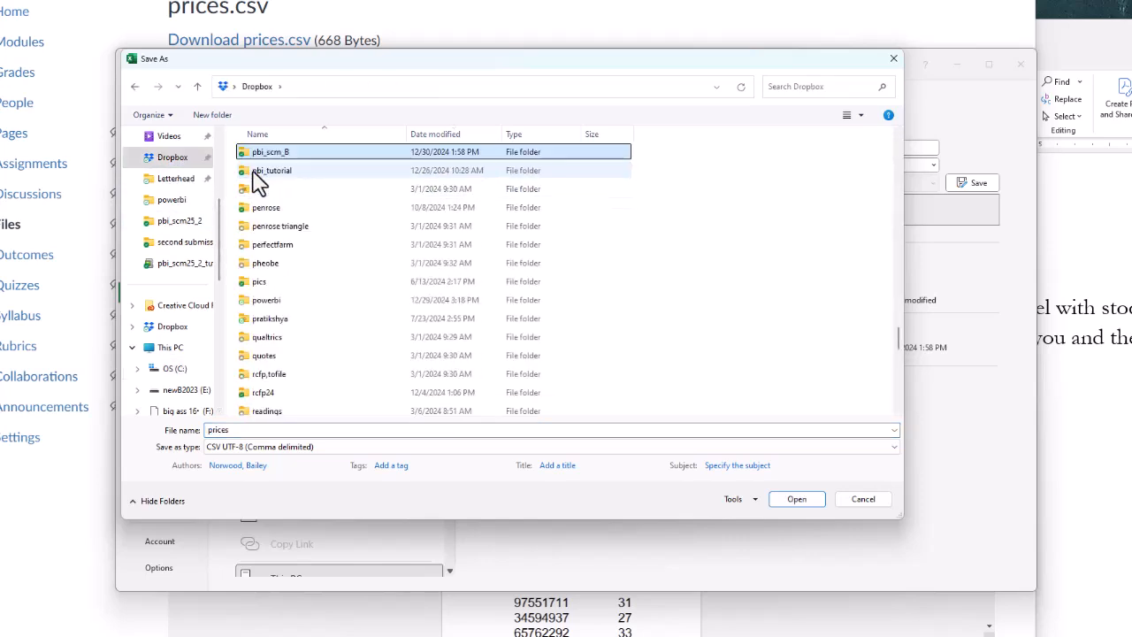
pyautogui.press('Return')
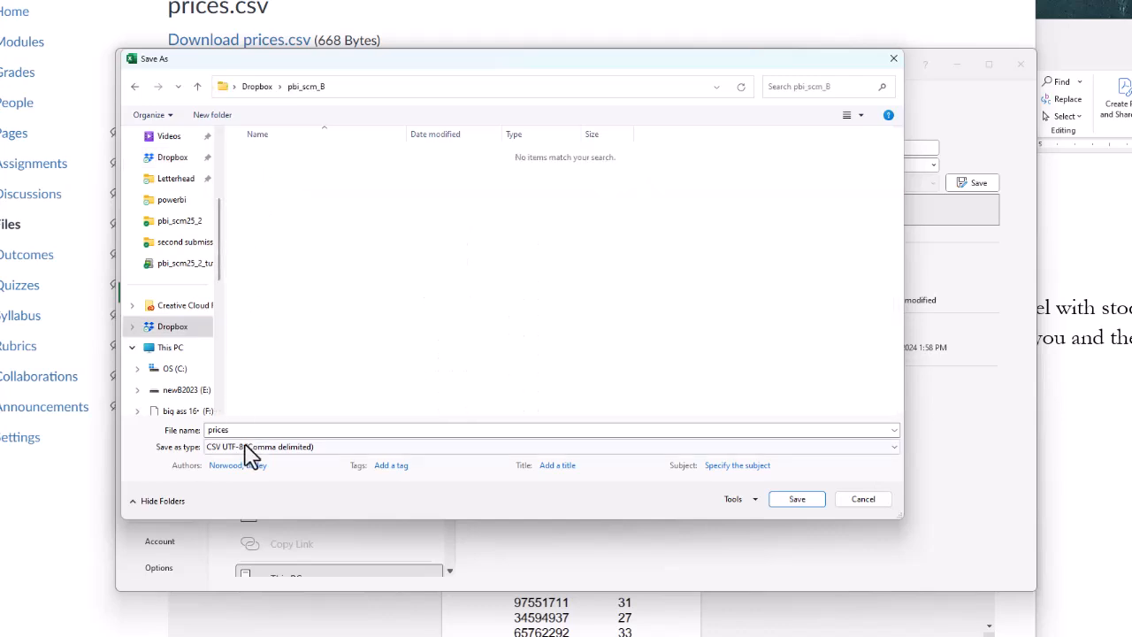
pyautogui.click(799, 500)
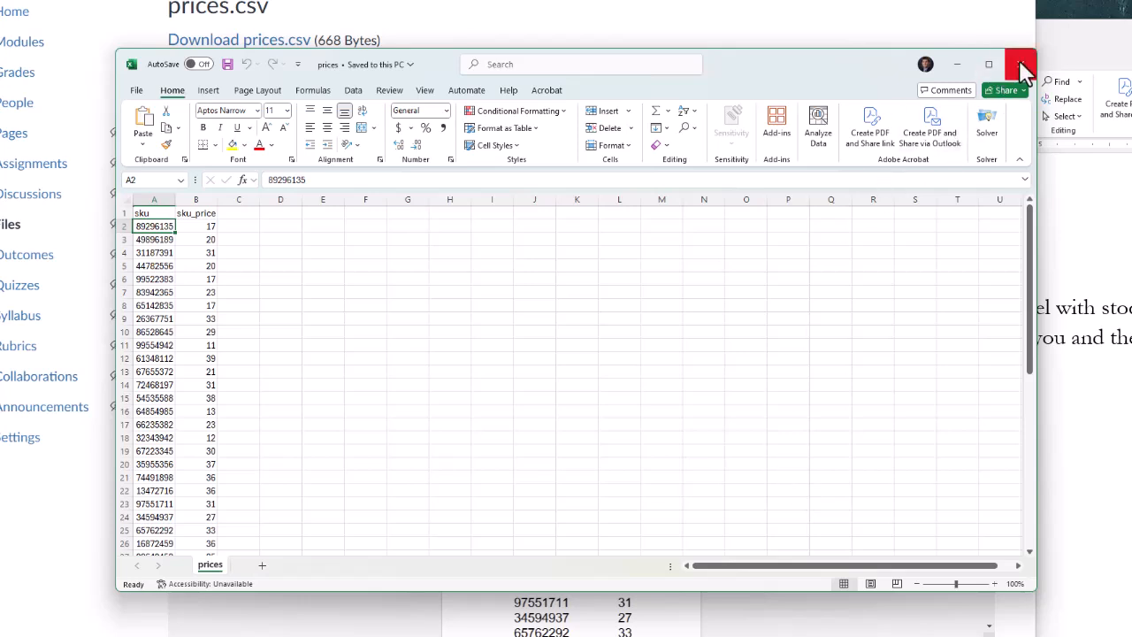
pyautogui.click(1022, 69)
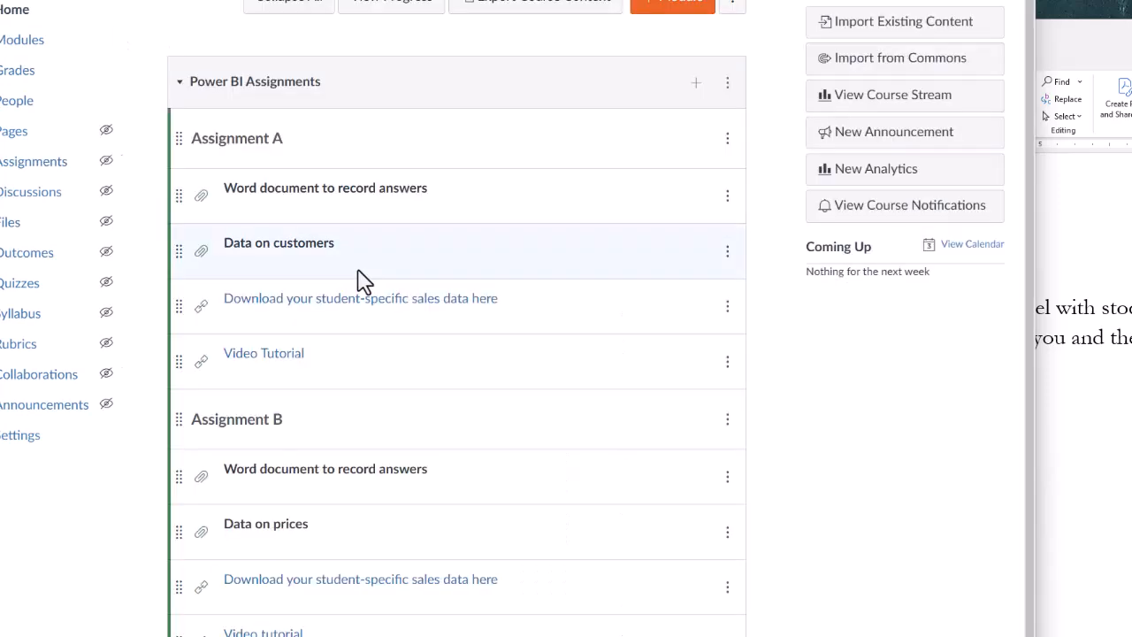
# Go to the student-specific sales data list and follow your own link to sales2.txt.
pyautogui.click(422, 575)
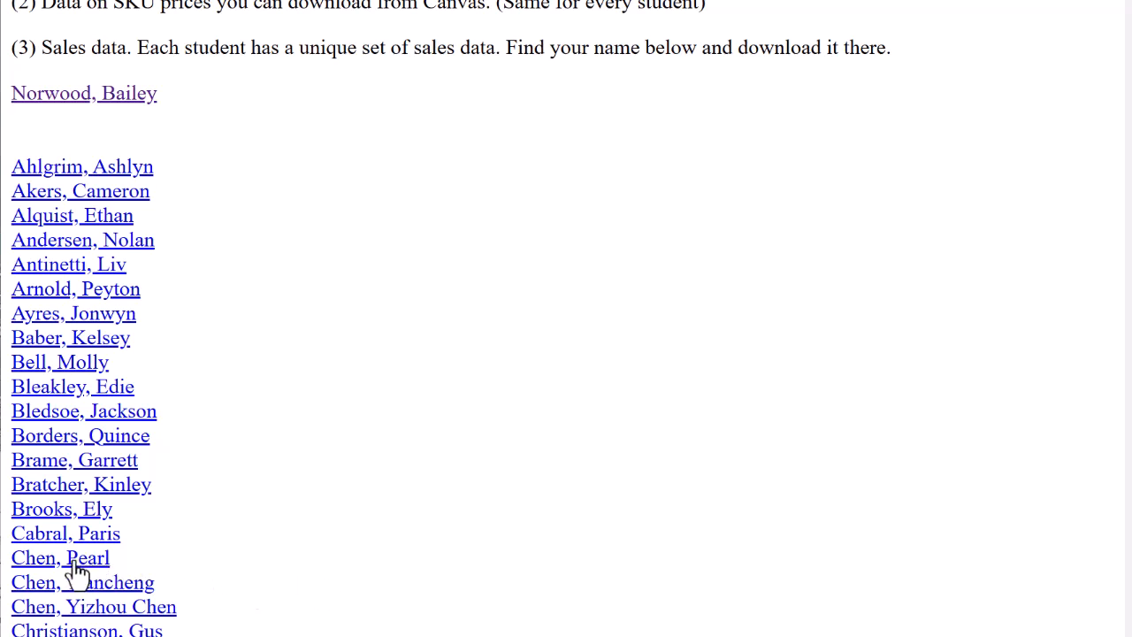
pyautogui.click(109, 104)
pyautogui.click(352, 40)
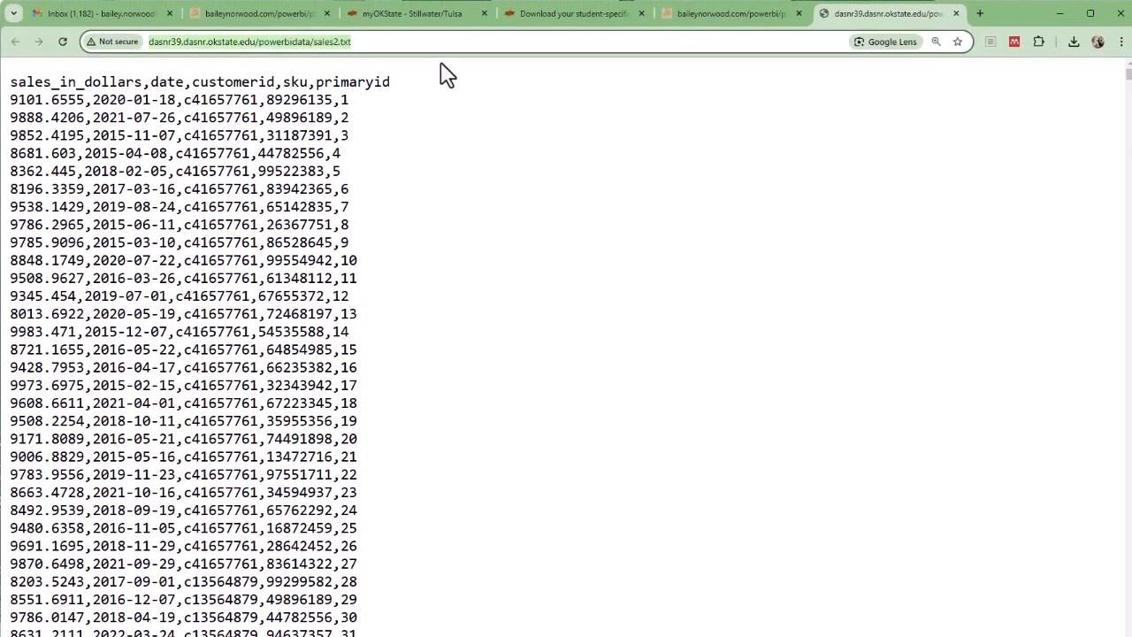
# Save the sales2 data page as a text file in Dropbox\pbi_scm_B and close its tab.
pyautogui.moveTo(50, 98); pyautogui.dragTo(140, 99)
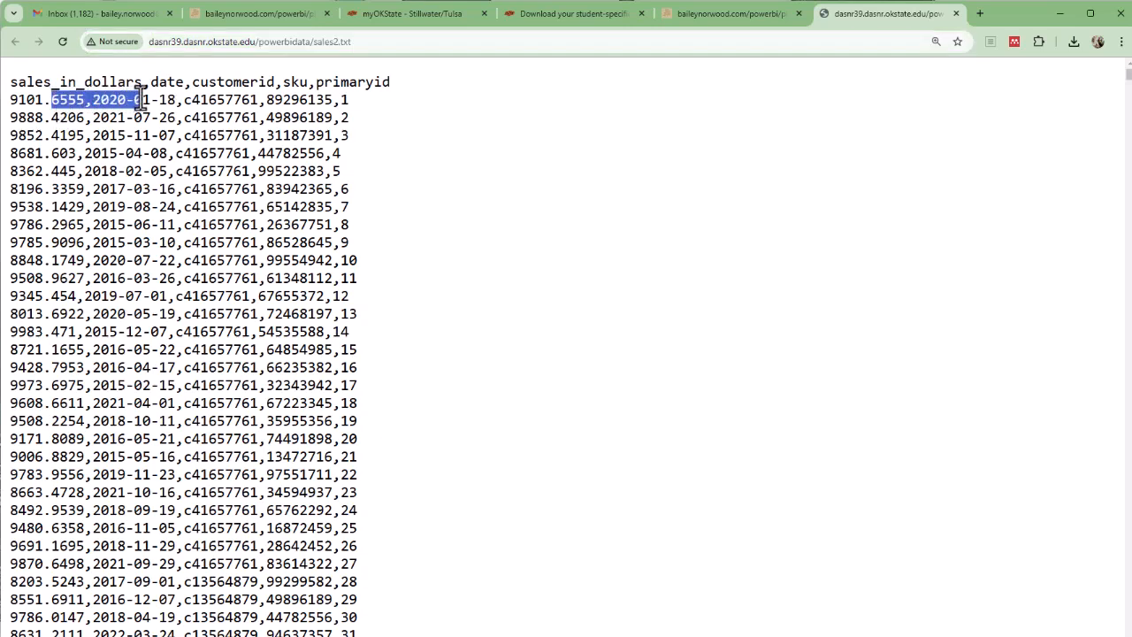
pyautogui.click(155, 130)
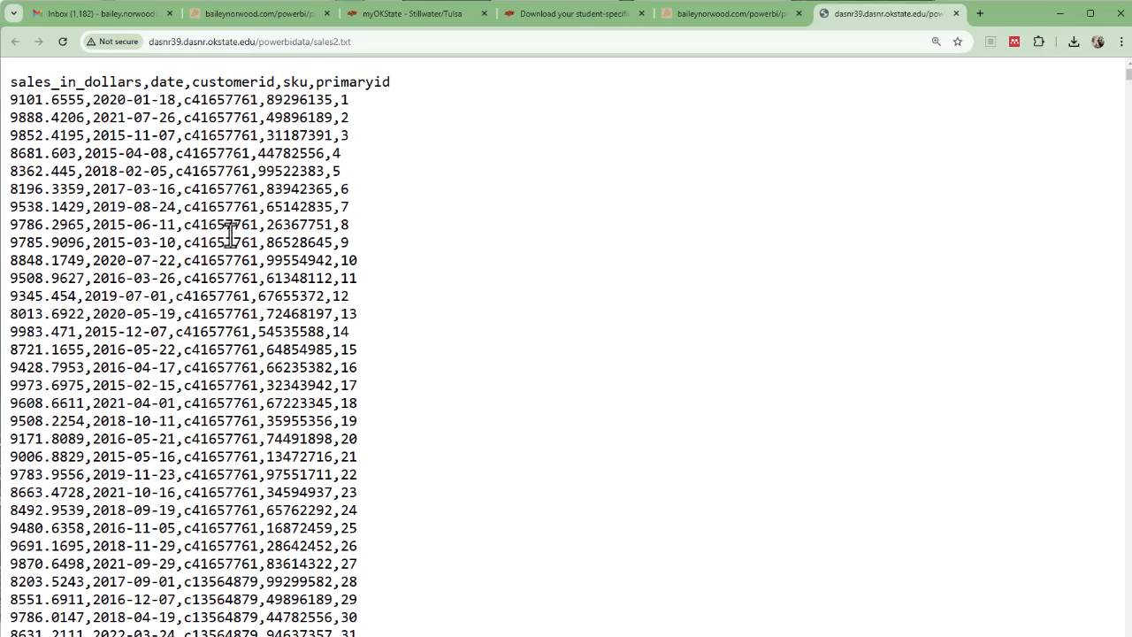
pyautogui.rightClick(229, 235)
pyautogui.click(272, 316)
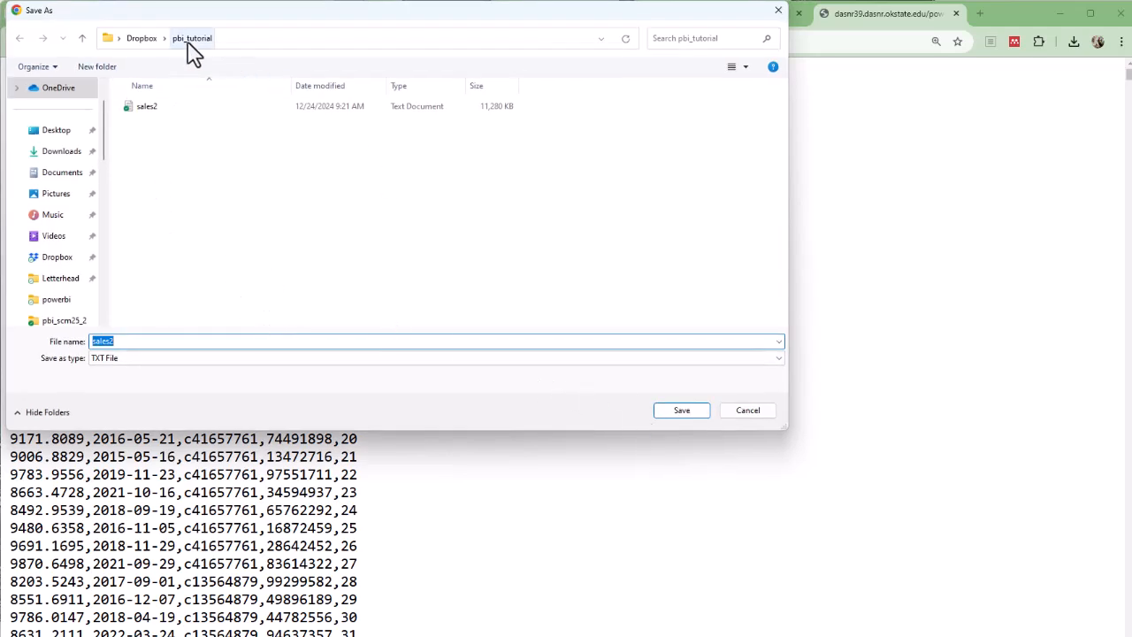
pyautogui.scroll(-1, 61, 298)
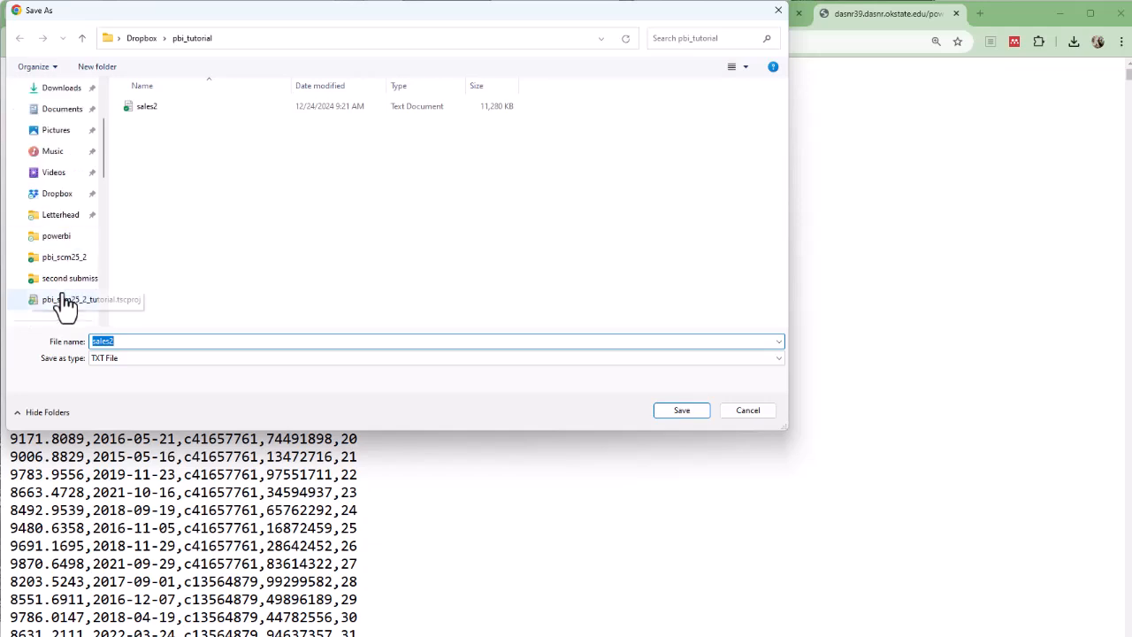
pyautogui.click(57, 195)
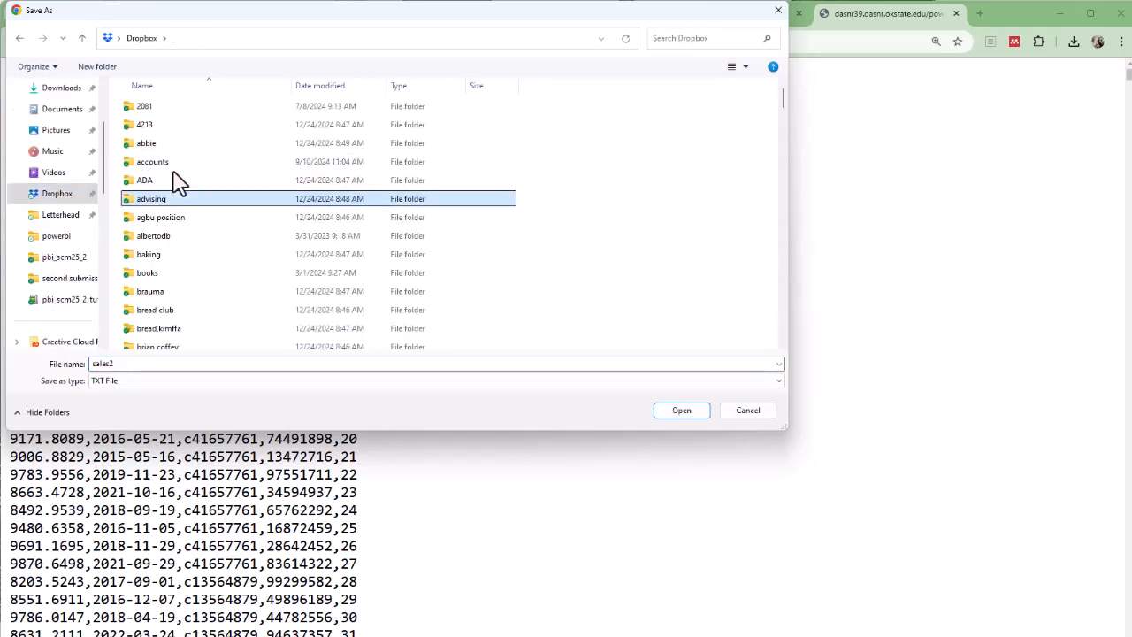
pyautogui.scroll(-5, 176, 182)
pyautogui.press('Return')
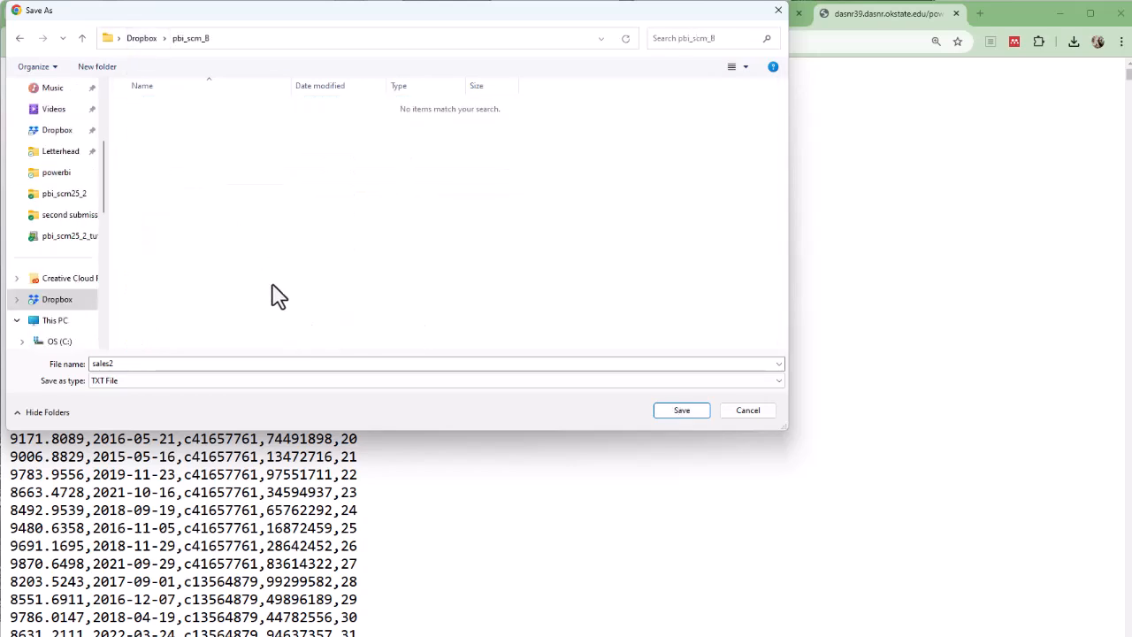
pyautogui.click(674, 414)
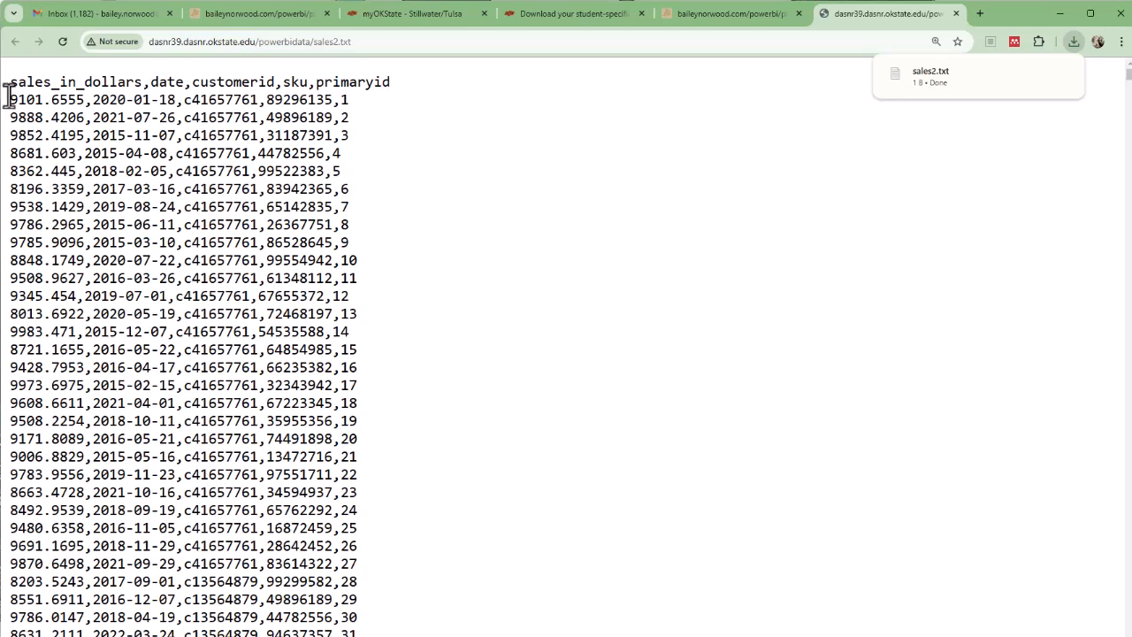
pyautogui.click(955, 13)
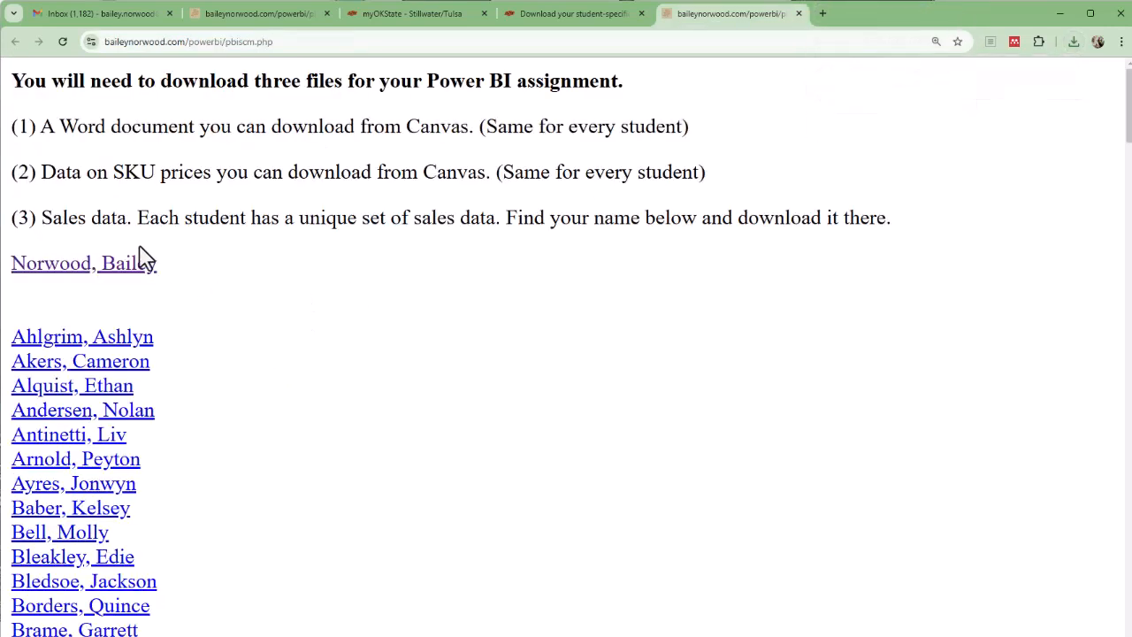
# Cancel the duplicate Save link as download of the sales file.
pyautogui.rightClick(135, 267)
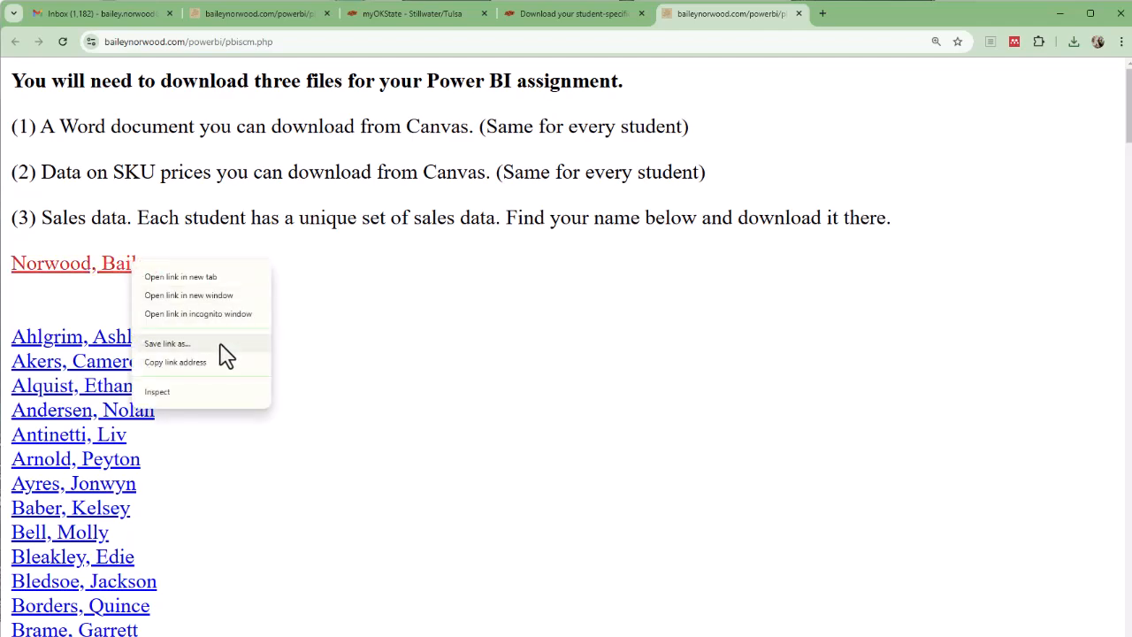
pyautogui.click(218, 344)
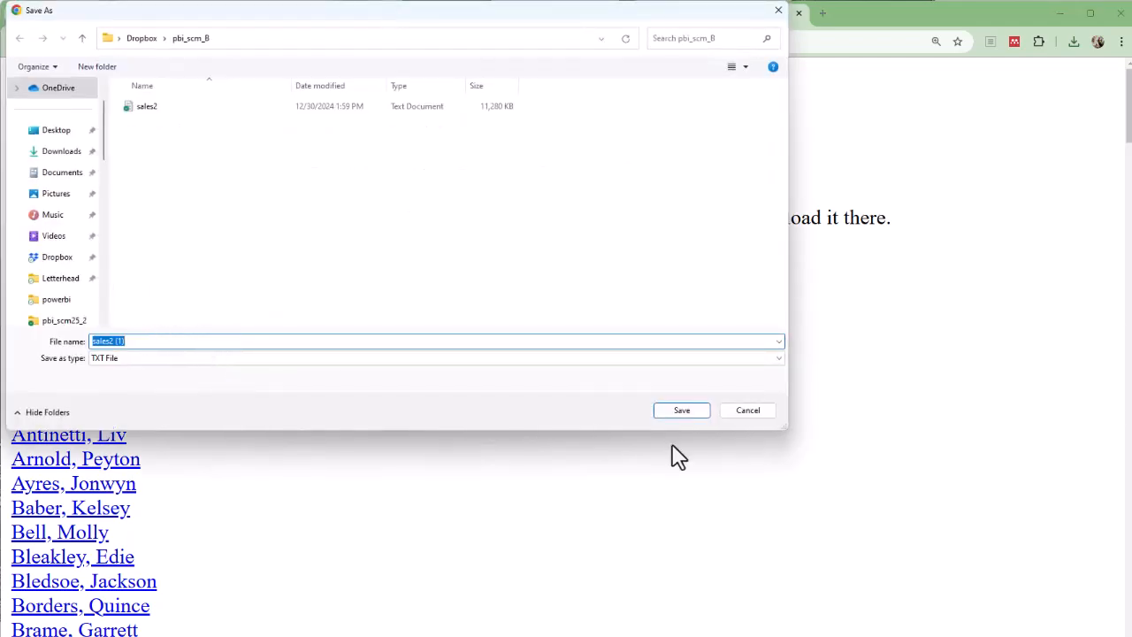
pyautogui.click(731, 412)
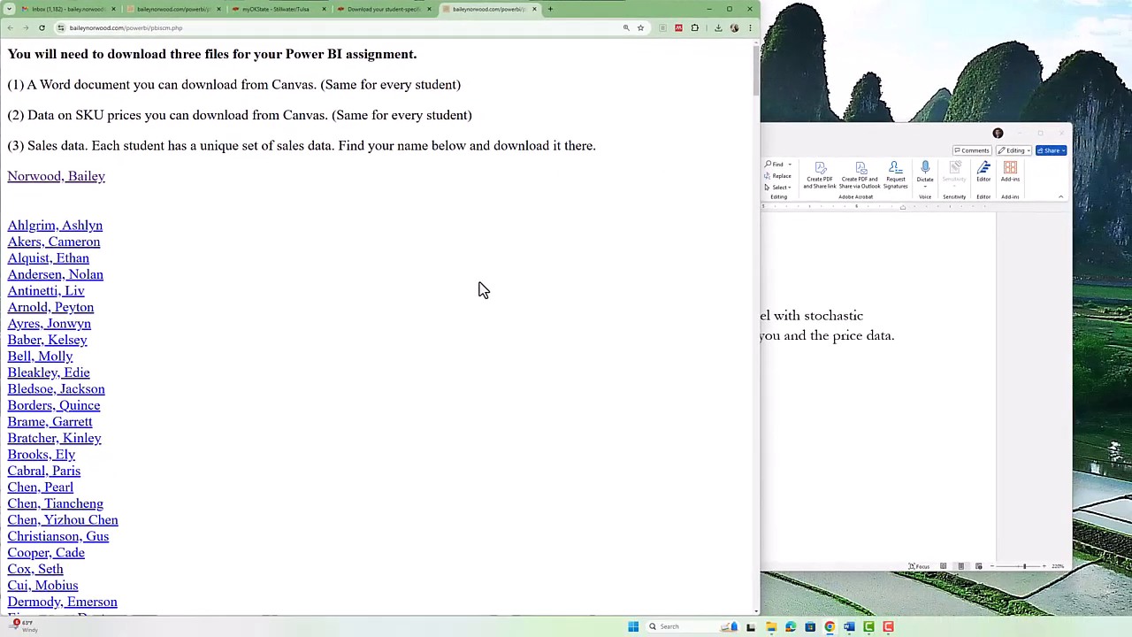
# Launch Power BI Desktop, start a blank report, and choose Save as to this device.
pyautogui.press('super')
pyautogui.write('power')
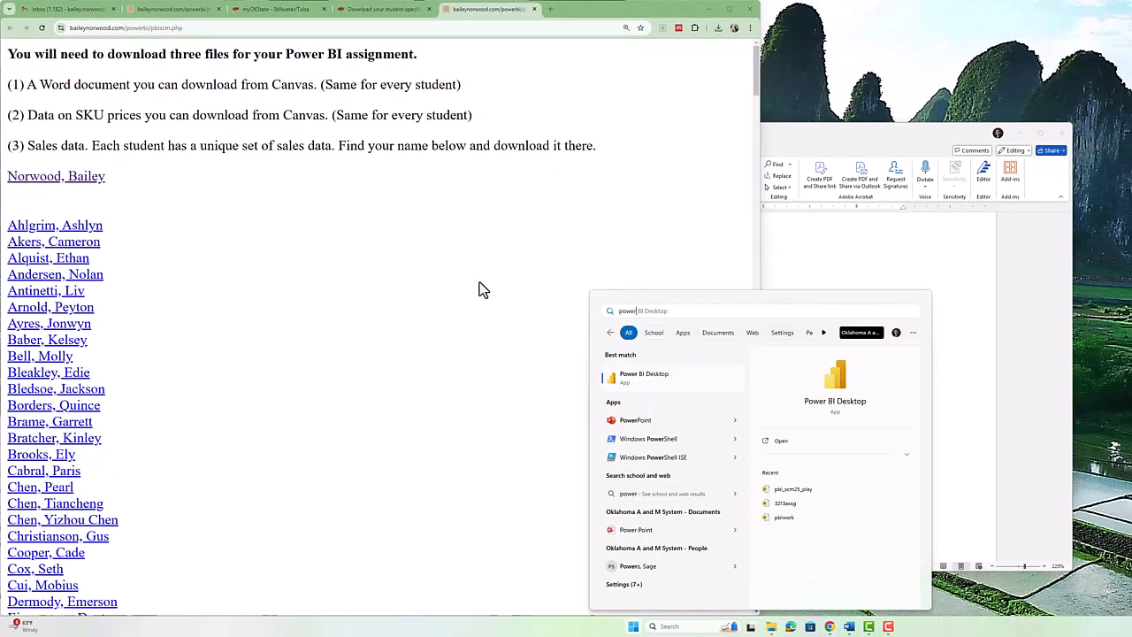
pyautogui.click(655, 385)
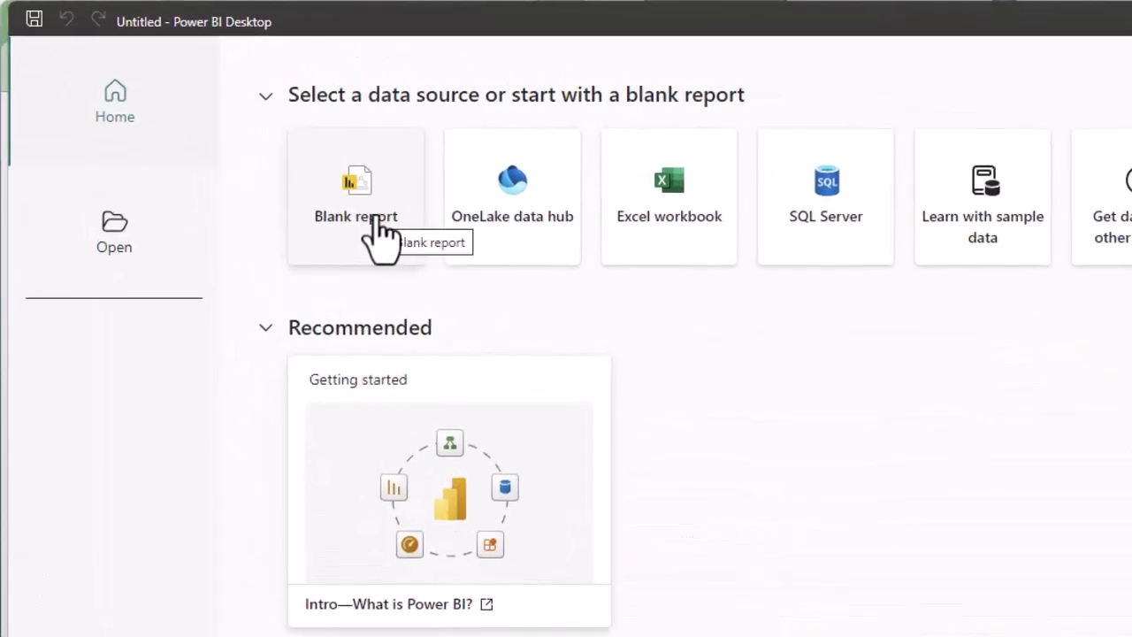
pyautogui.click(376, 231)
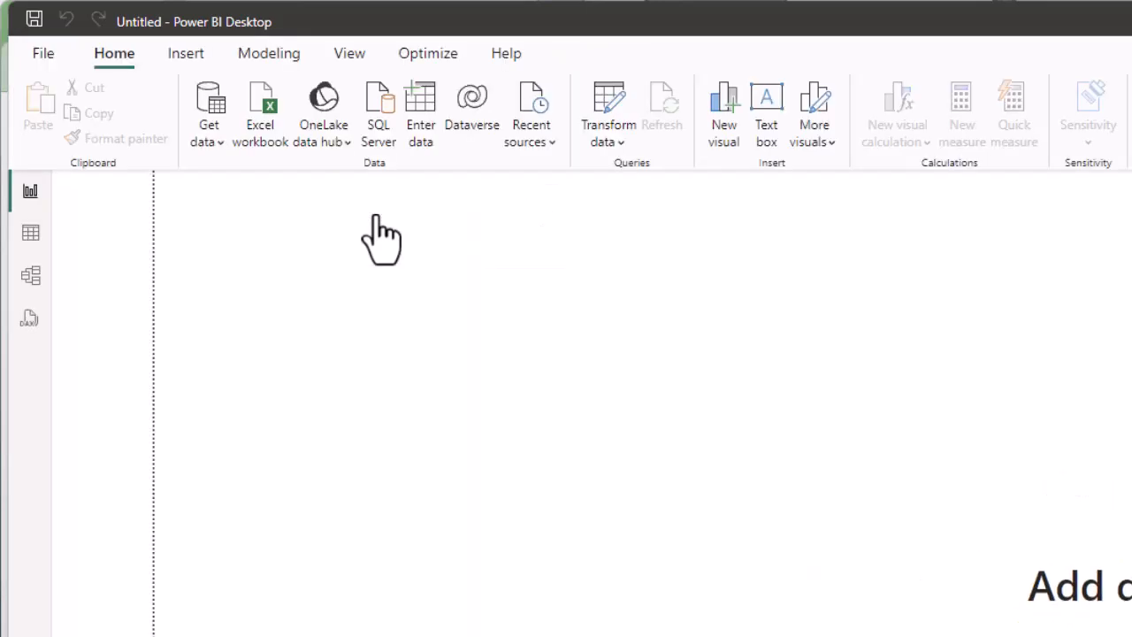
pyautogui.click(46, 53)
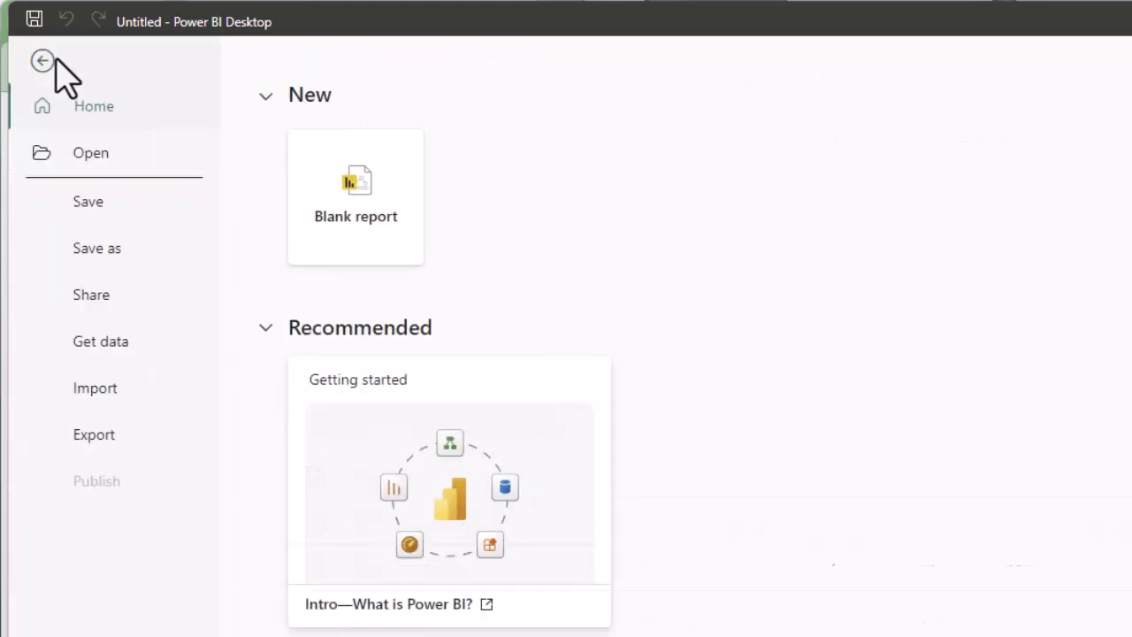
pyautogui.click(138, 262)
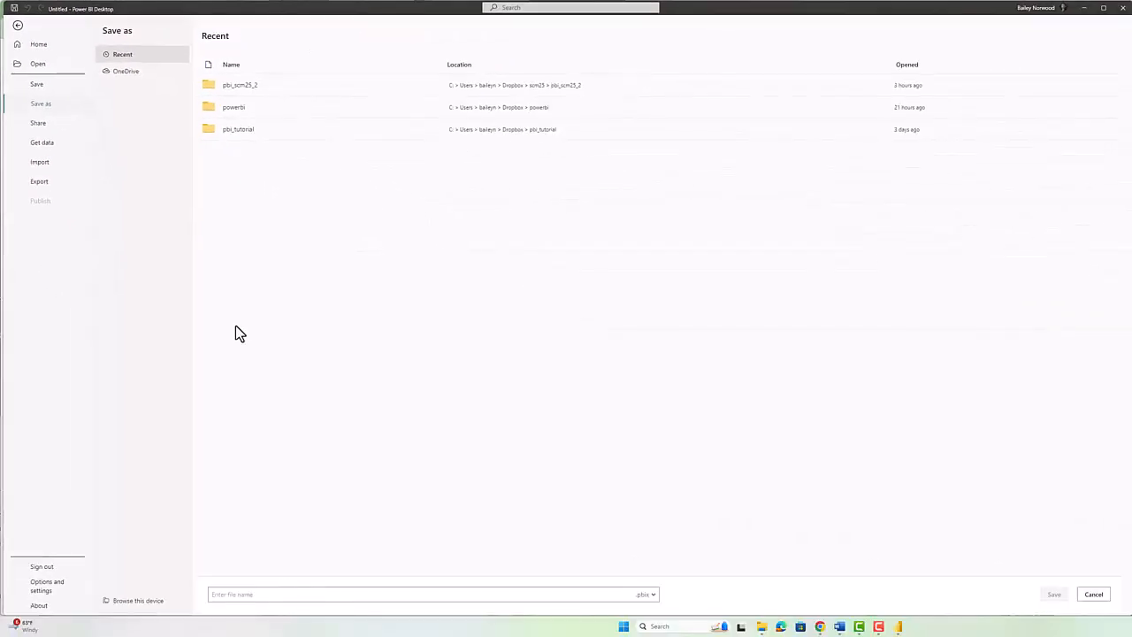
pyautogui.click(139, 603)
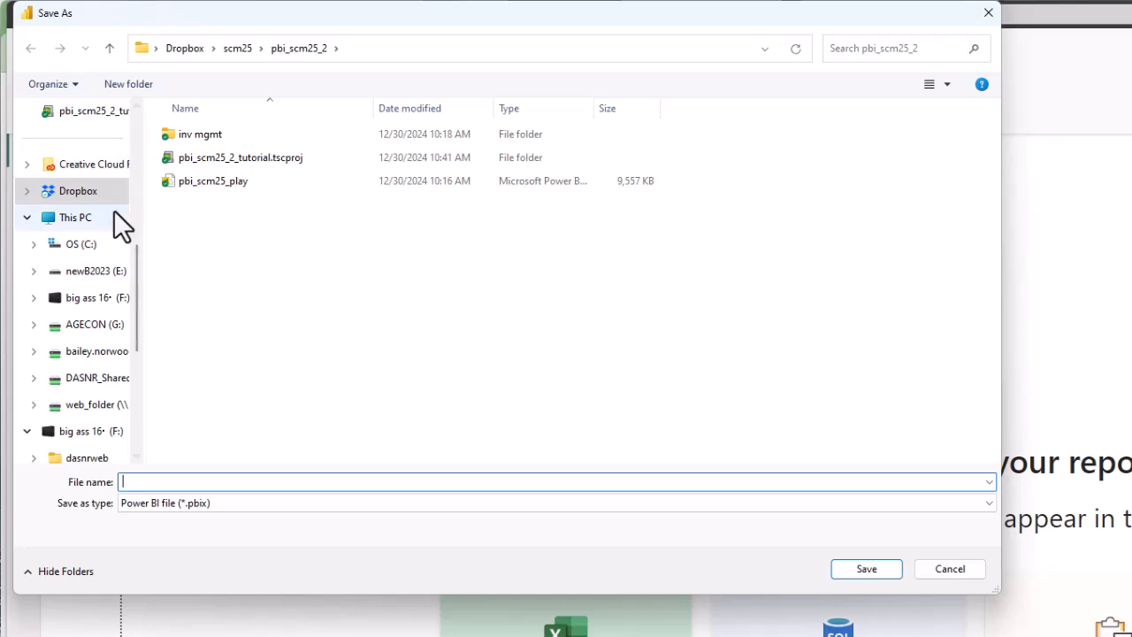
# Save the report as pbi_scm_B in the Dropbox\pbi_scm_B folder.
pyautogui.scroll(2, 107, 210)
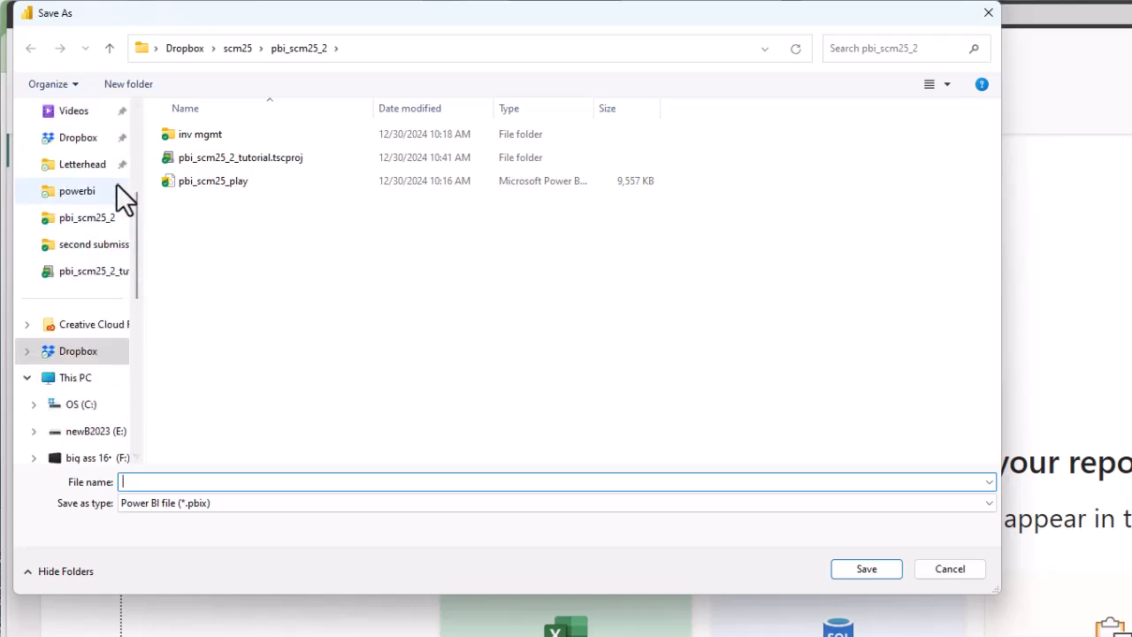
pyautogui.click(108, 218)
pyautogui.scroll(2, 110, 233)
pyautogui.click(93, 297)
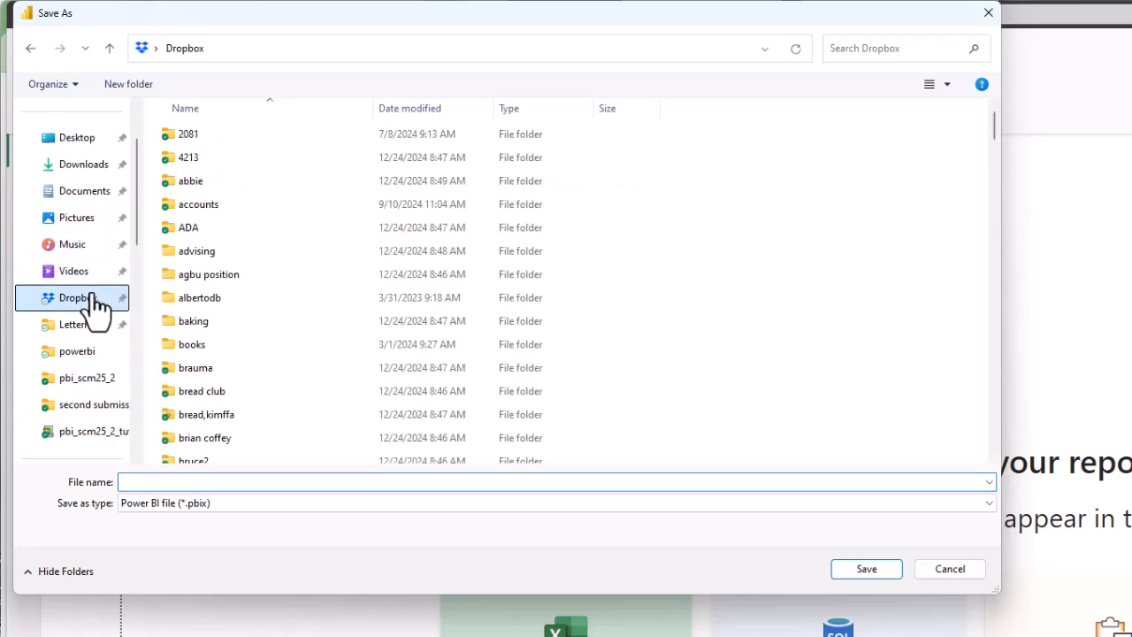
pyautogui.click(217, 228)
pyautogui.press('Down')
pyautogui.press('Down')
pyautogui.press('p')
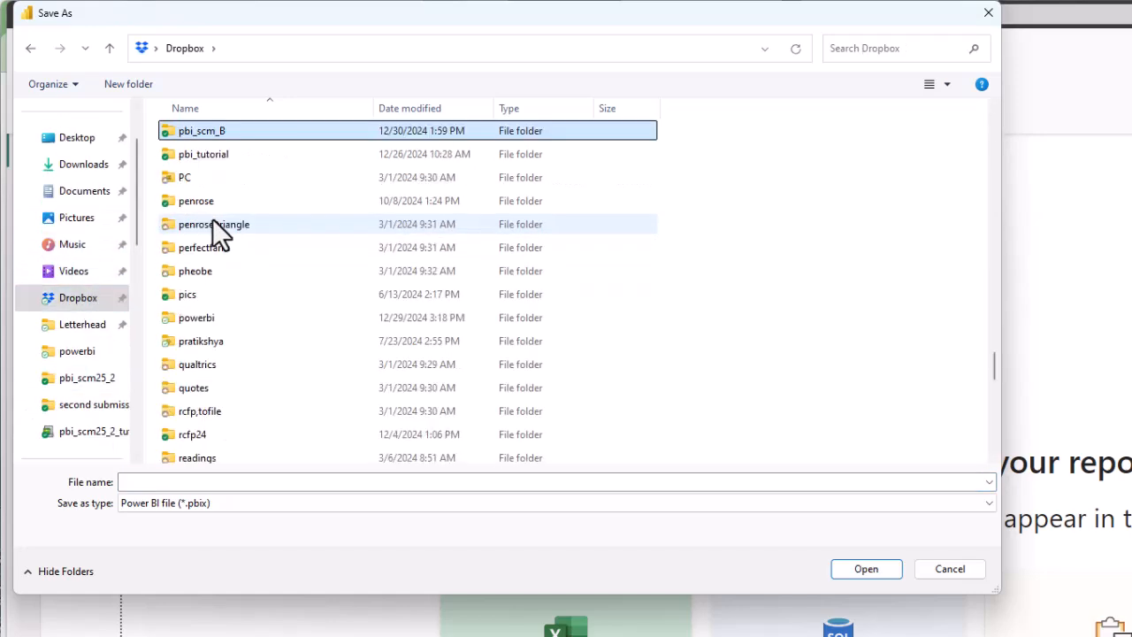
pyautogui.doubleClick(191, 131)
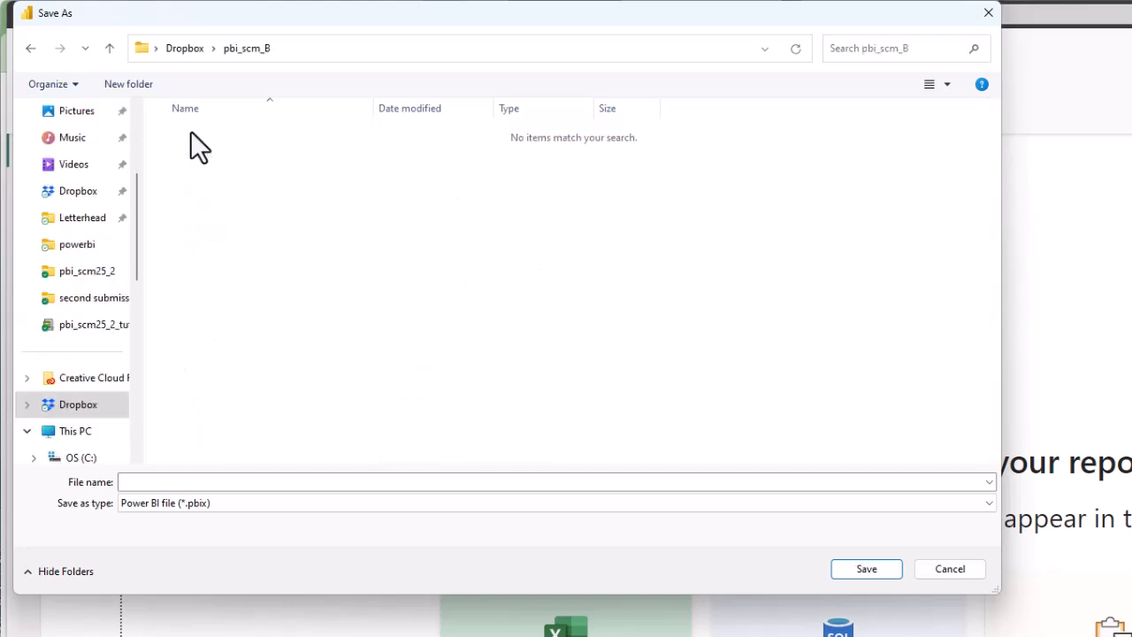
pyautogui.click(144, 485)
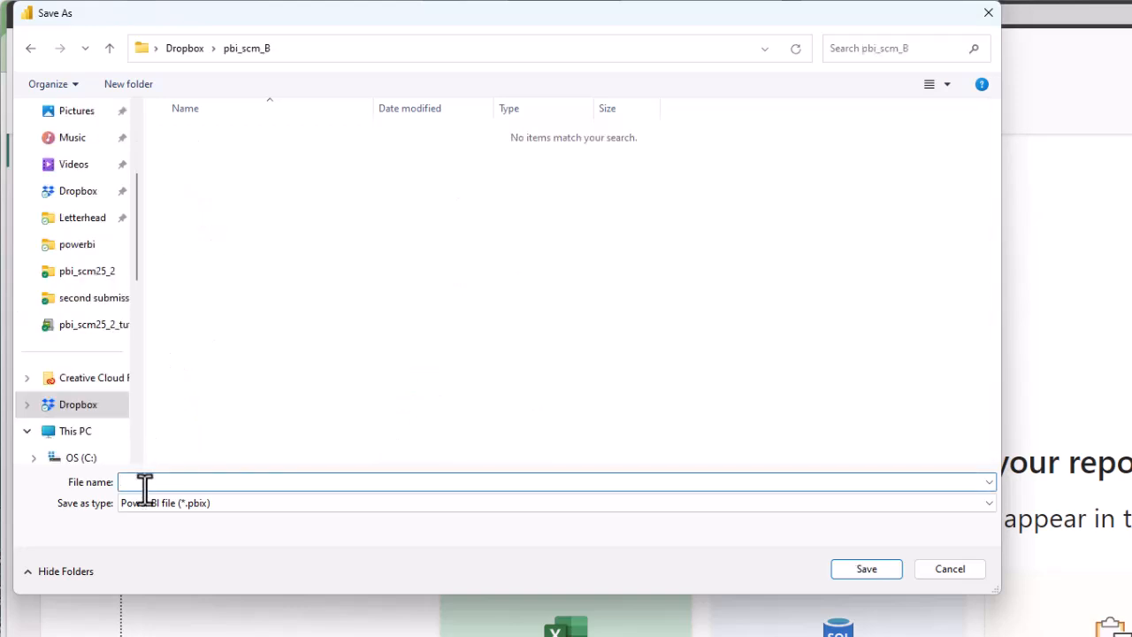
pyautogui.write('pbi_scm_B')
pyautogui.press('Return')
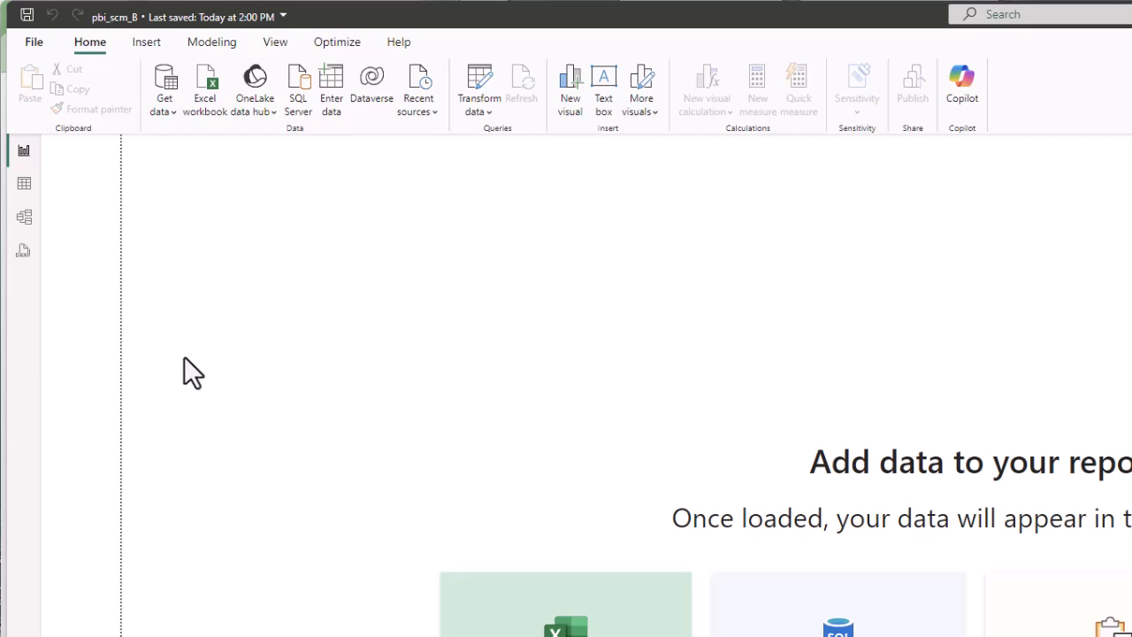
# Import prices.csv through Get data > Text/CSV and load it.
pyautogui.click(160, 110)
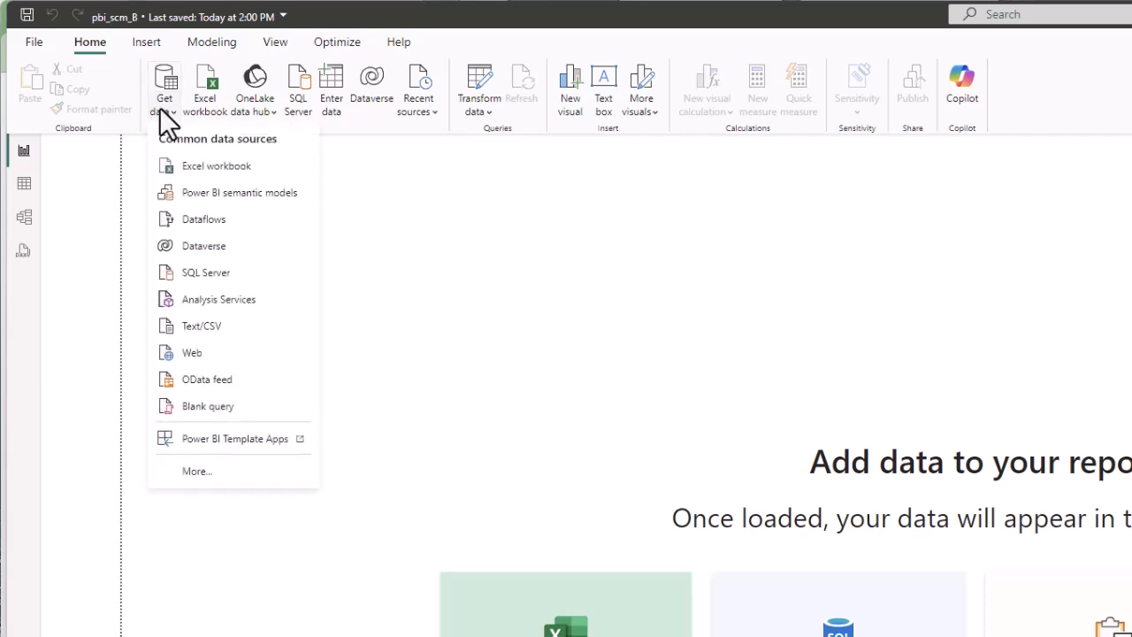
pyautogui.click(205, 326)
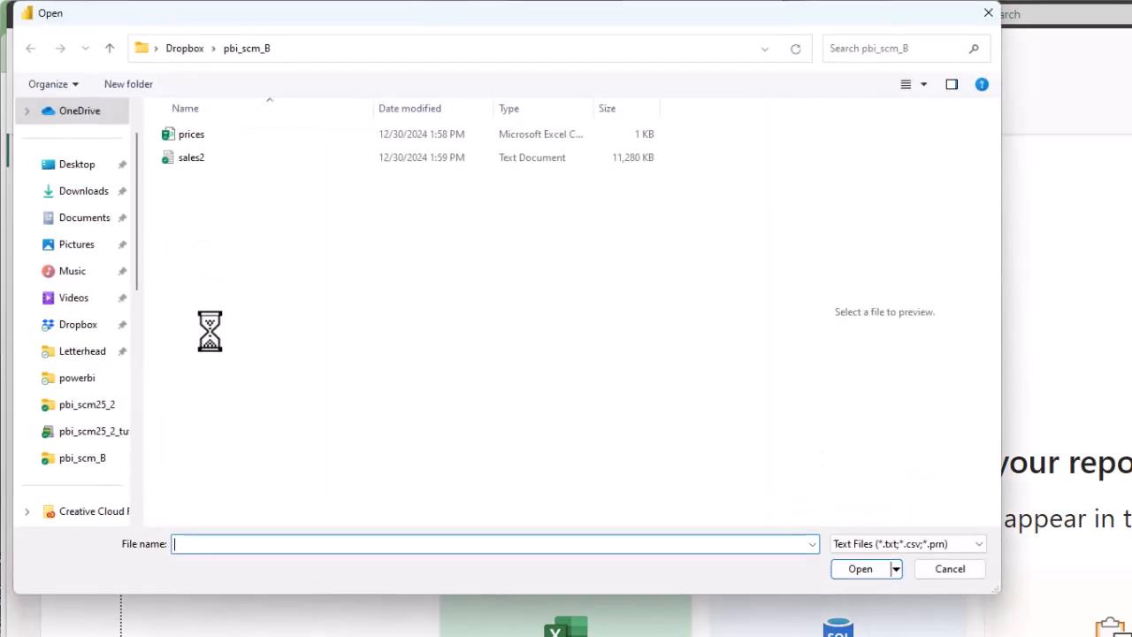
pyautogui.press('Escape')
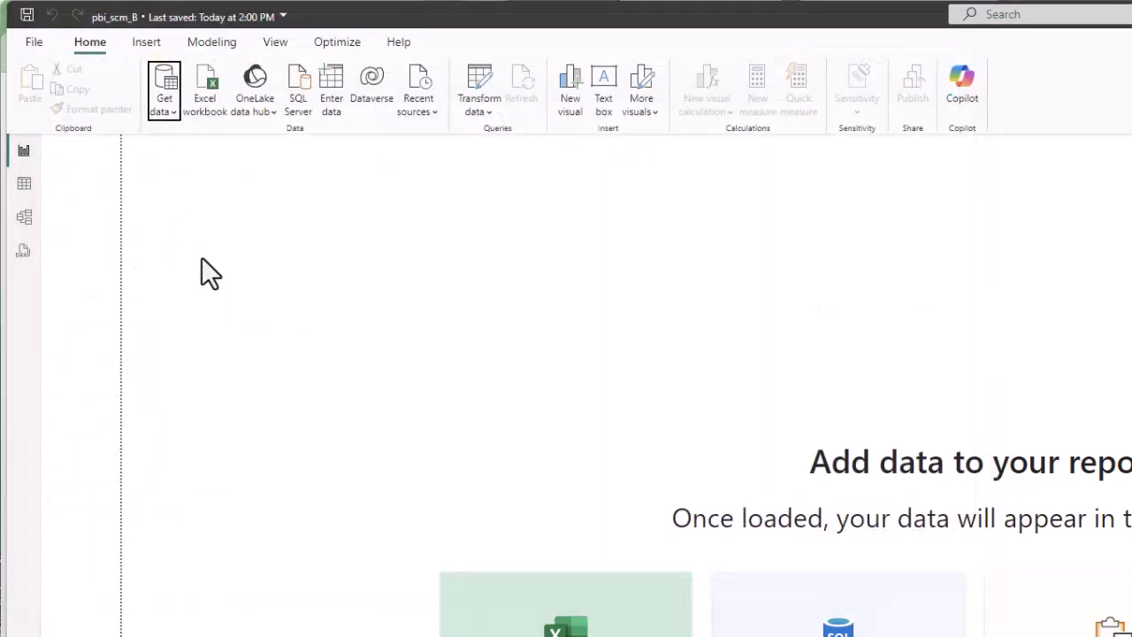
pyautogui.click(160, 102)
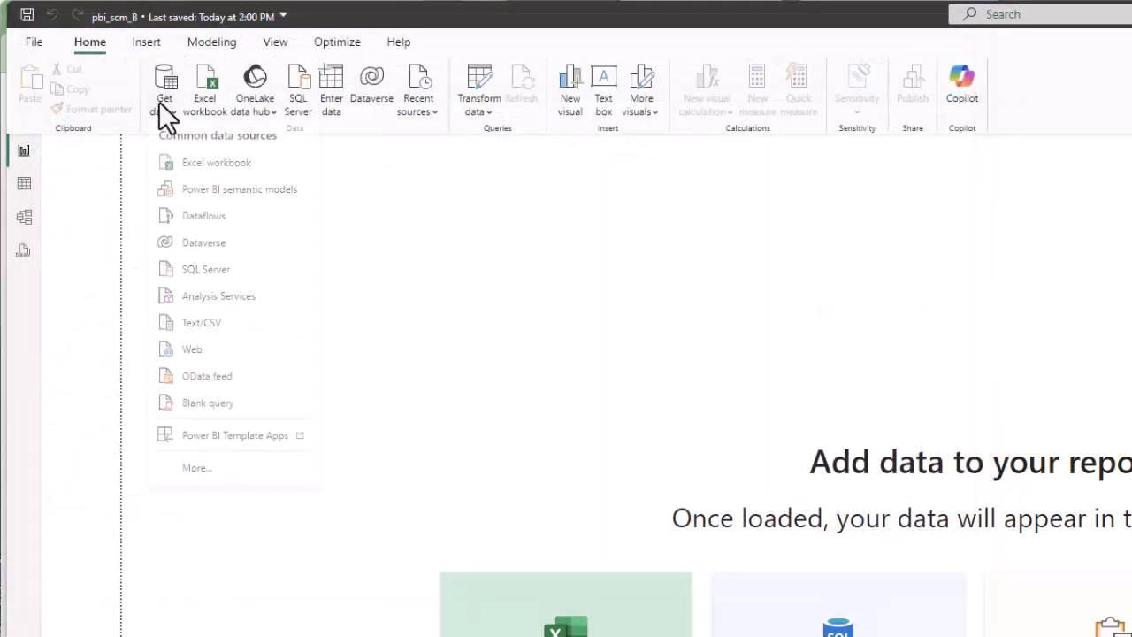
pyautogui.click(212, 327)
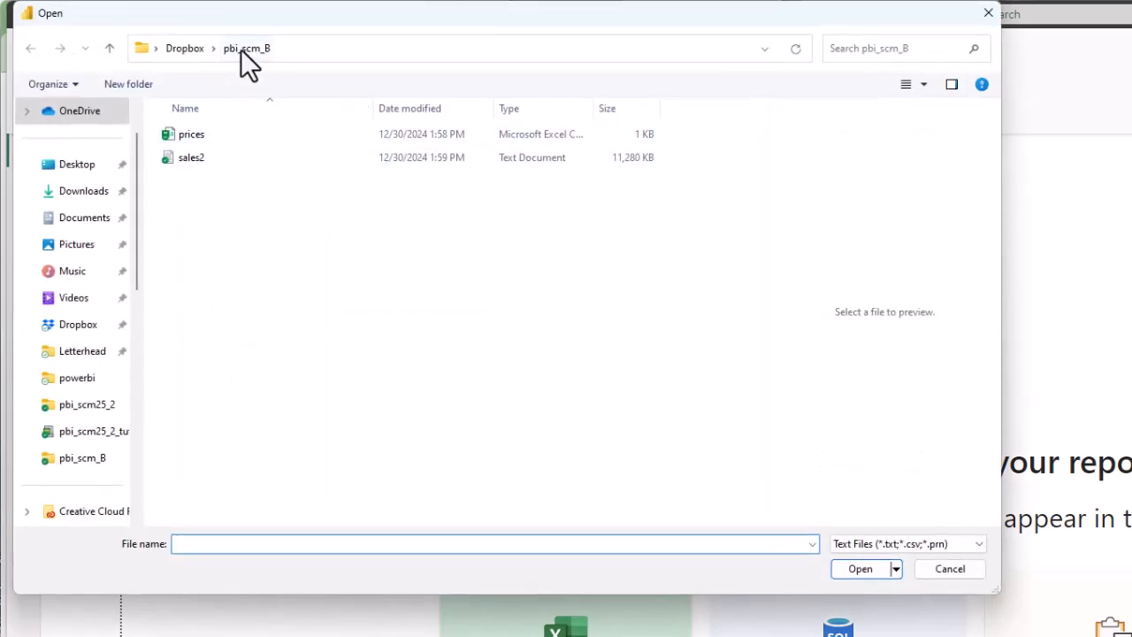
pyautogui.click(216, 137)
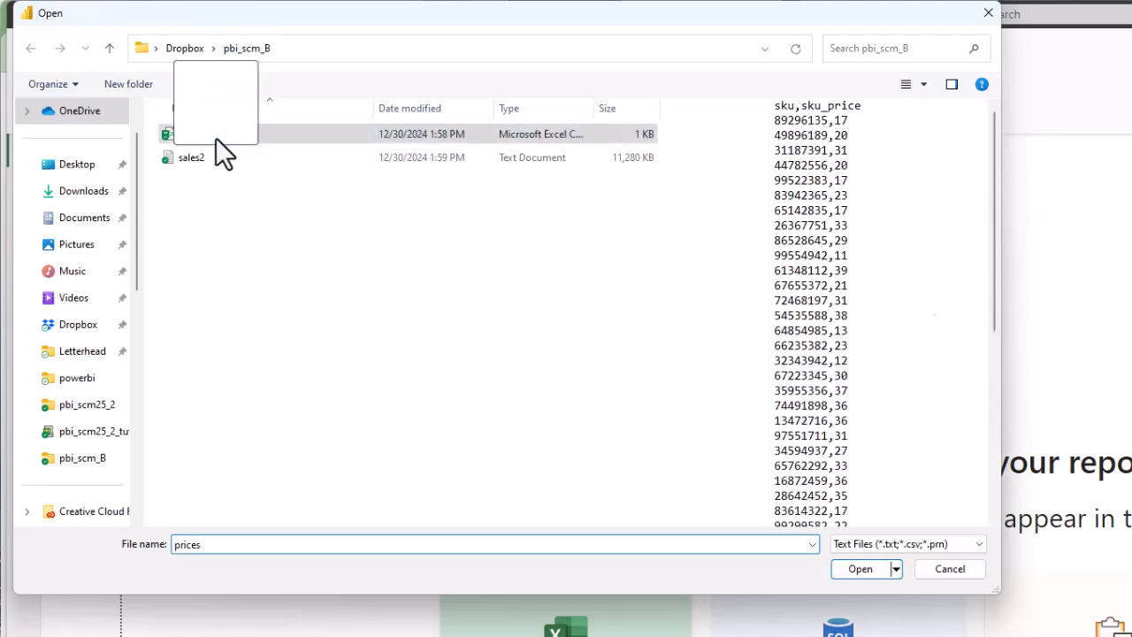
pyautogui.doubleClick(216, 137)
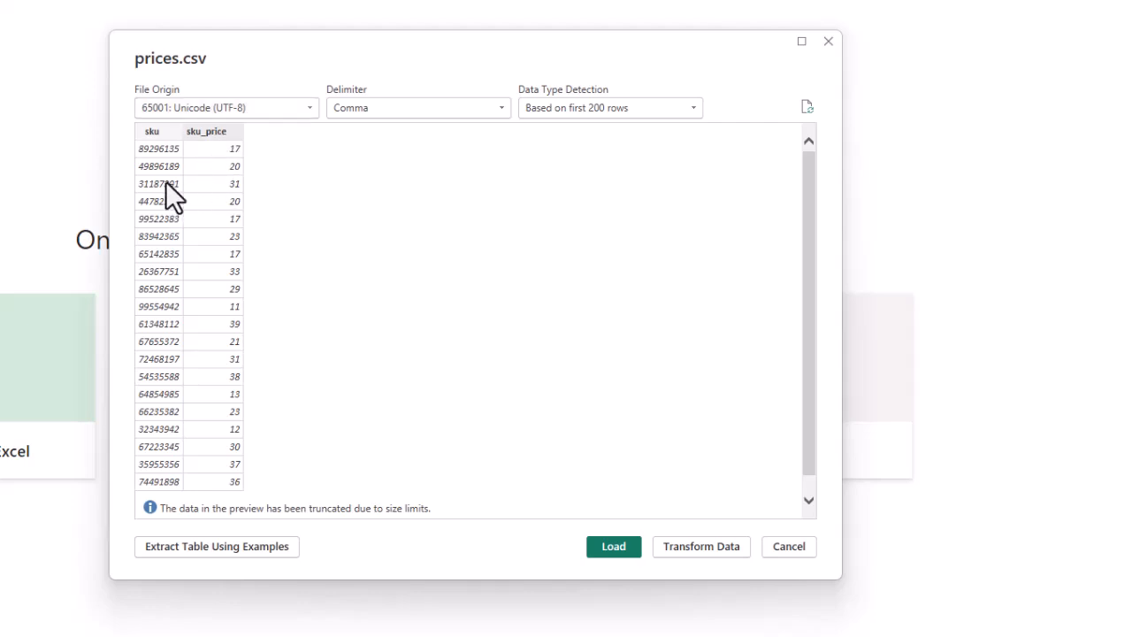
pyautogui.click(614, 545)
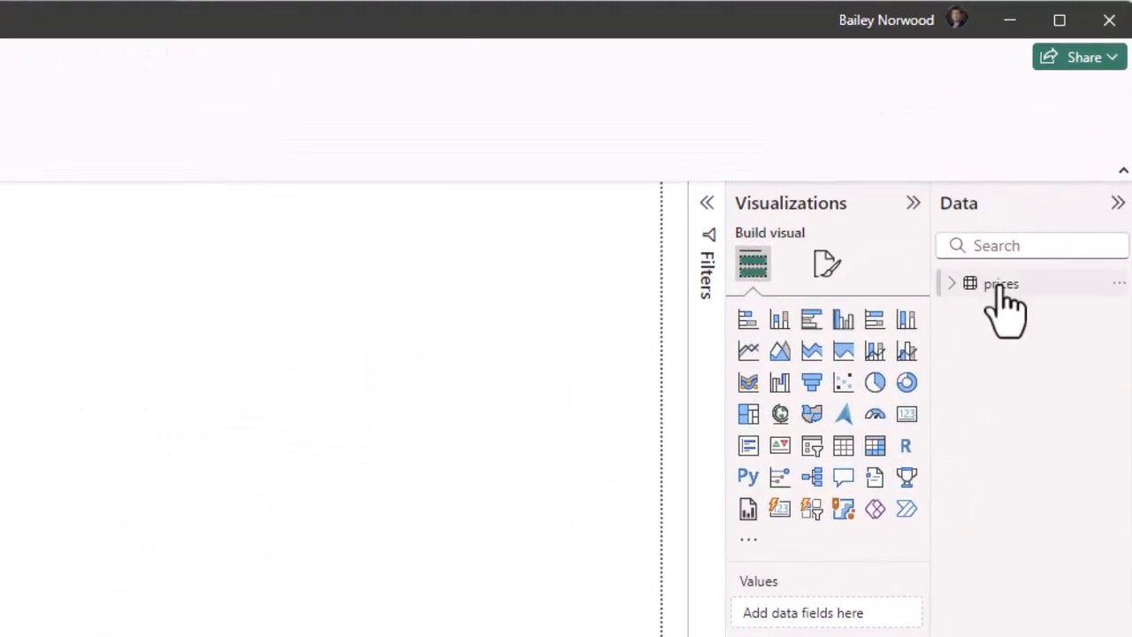
# Check the prices table's sku and sku_price fields in Table view, then return to Report view.
pyautogui.click(962, 285)
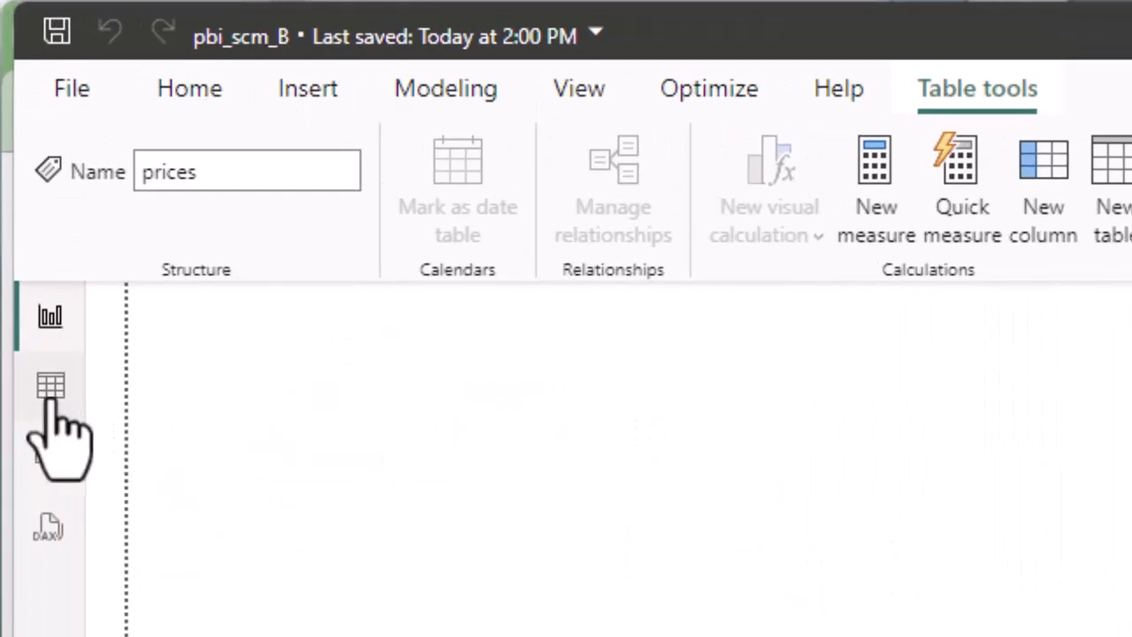
pyautogui.click(48, 385)
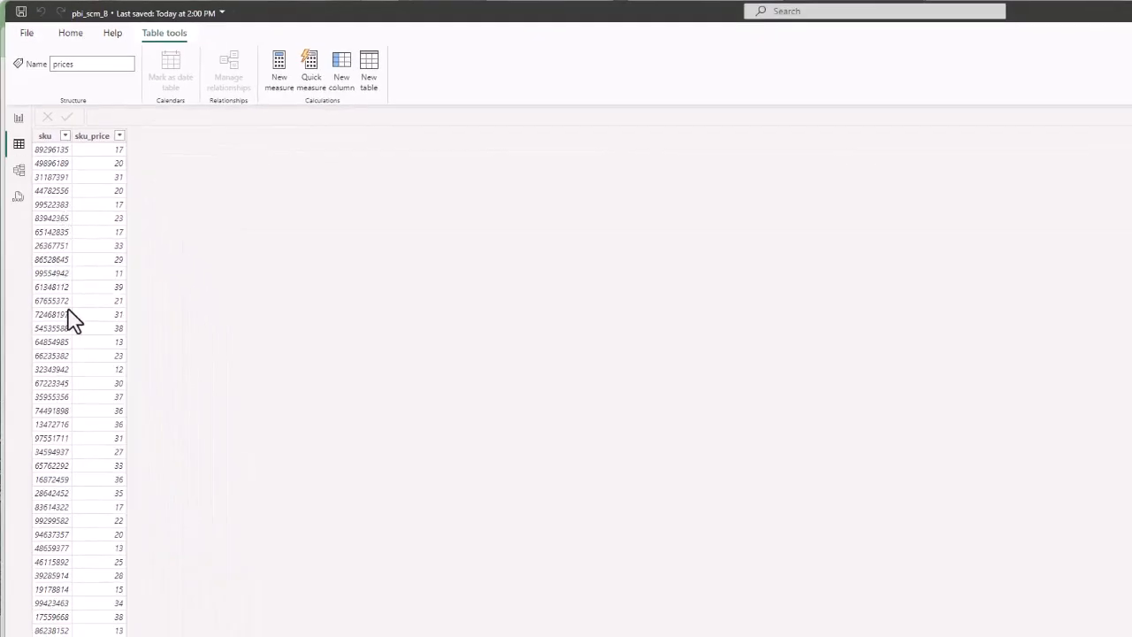
pyautogui.click(19, 124)
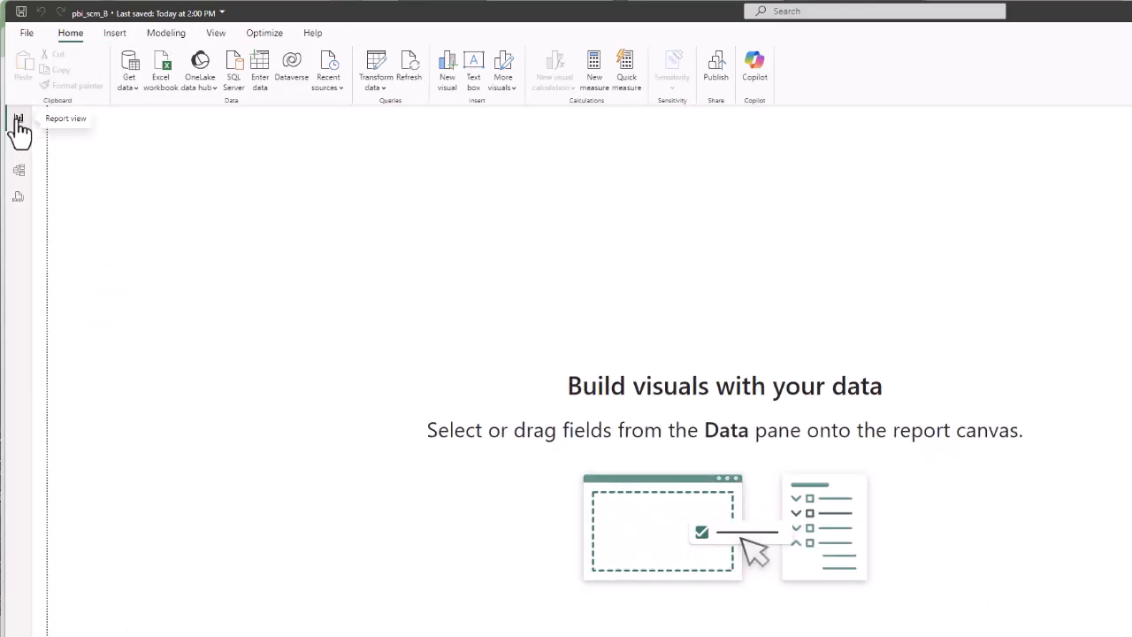
# Import the sales2 text file via Get data > Text/CSV and load it.
pyautogui.click(128, 84)
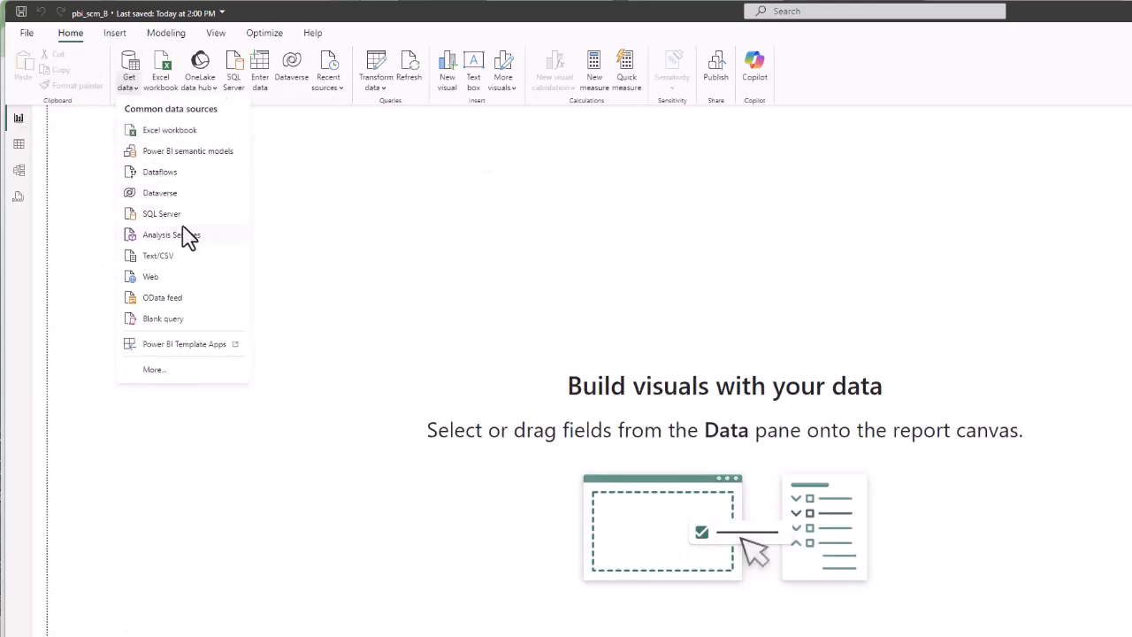
pyautogui.click(184, 257)
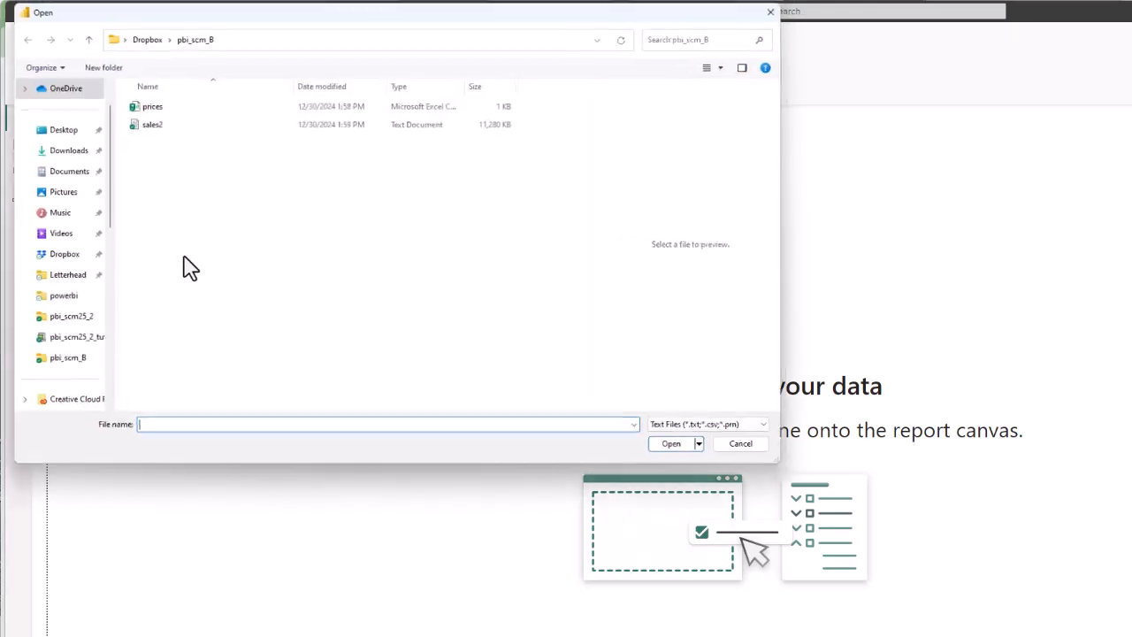
pyautogui.click(165, 126)
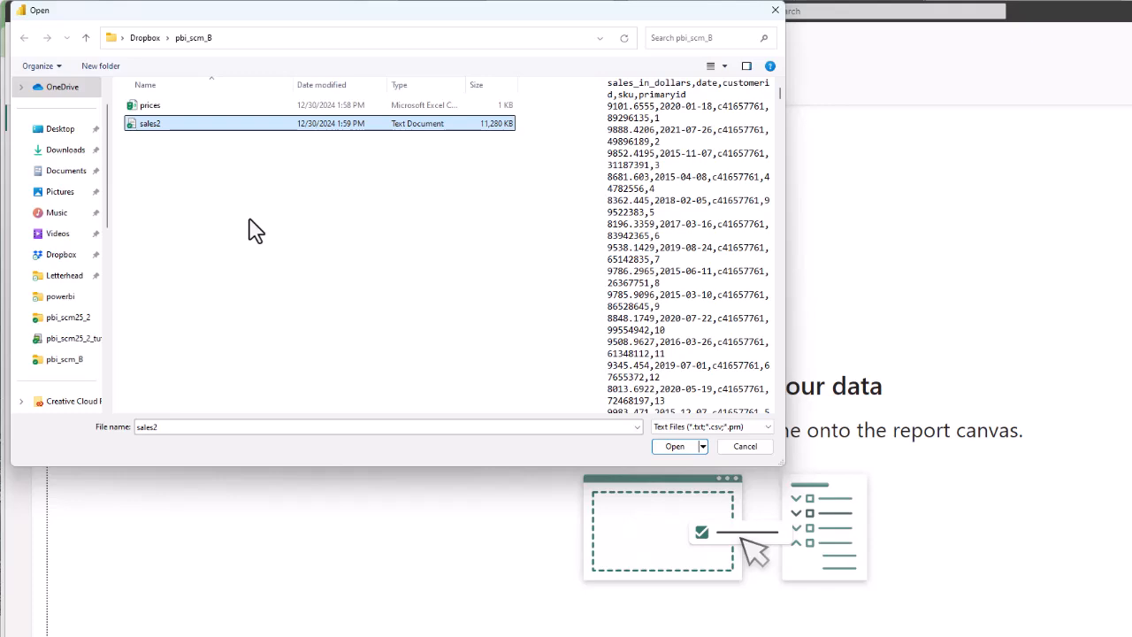
pyautogui.press('Return')
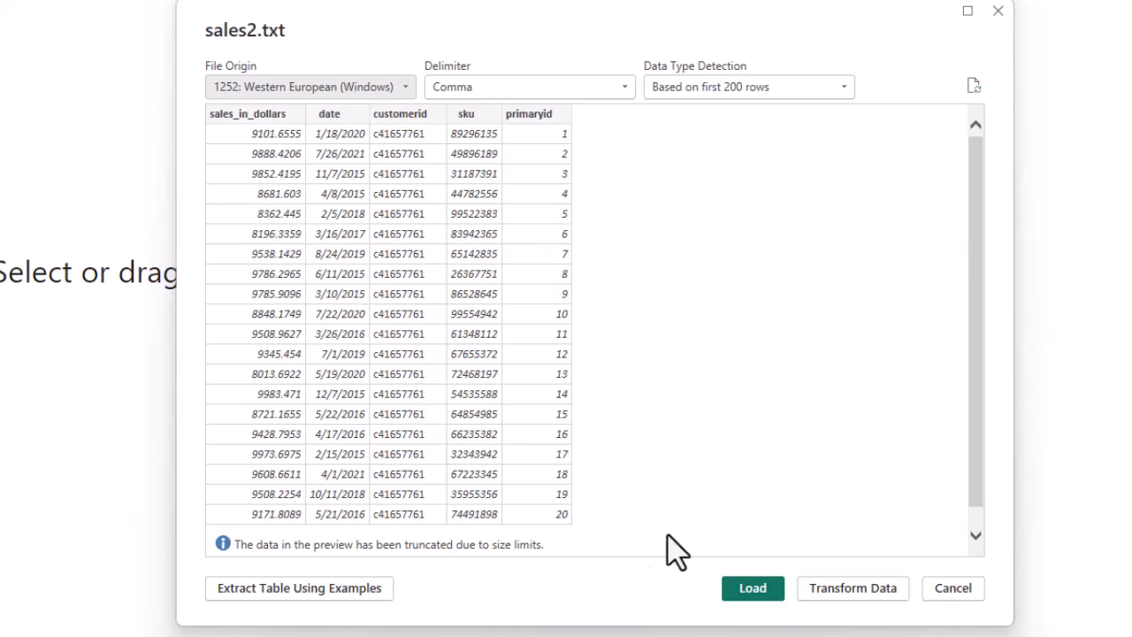
pyautogui.click(750, 592)
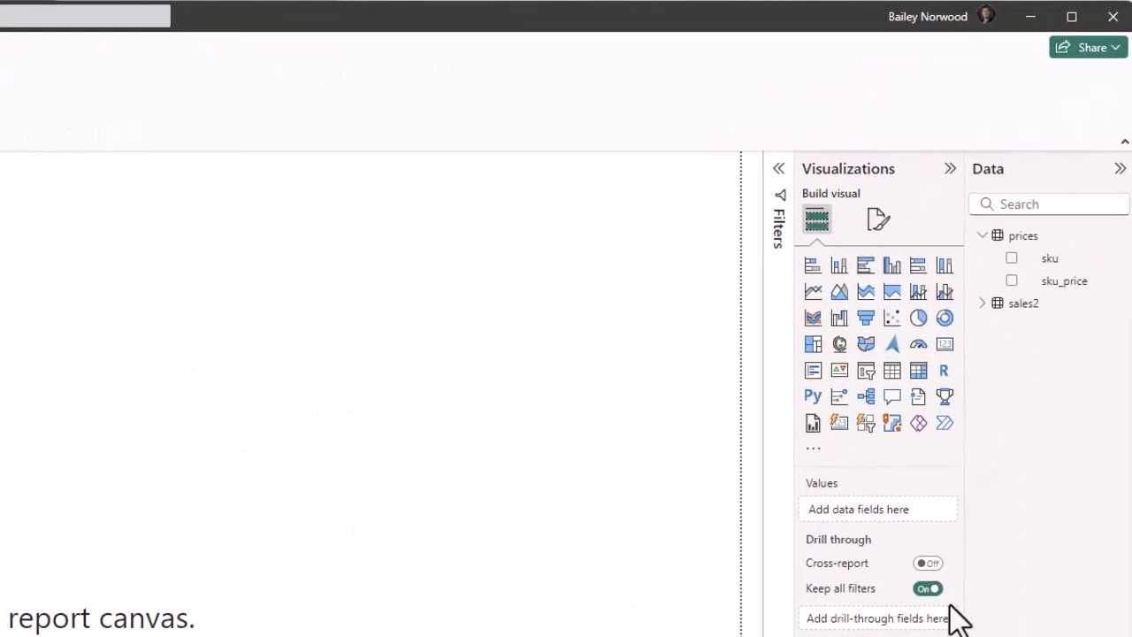
# Inspect the loaded rows of the sales2 table, then the prices table, in Table view.
pyautogui.click(982, 303)
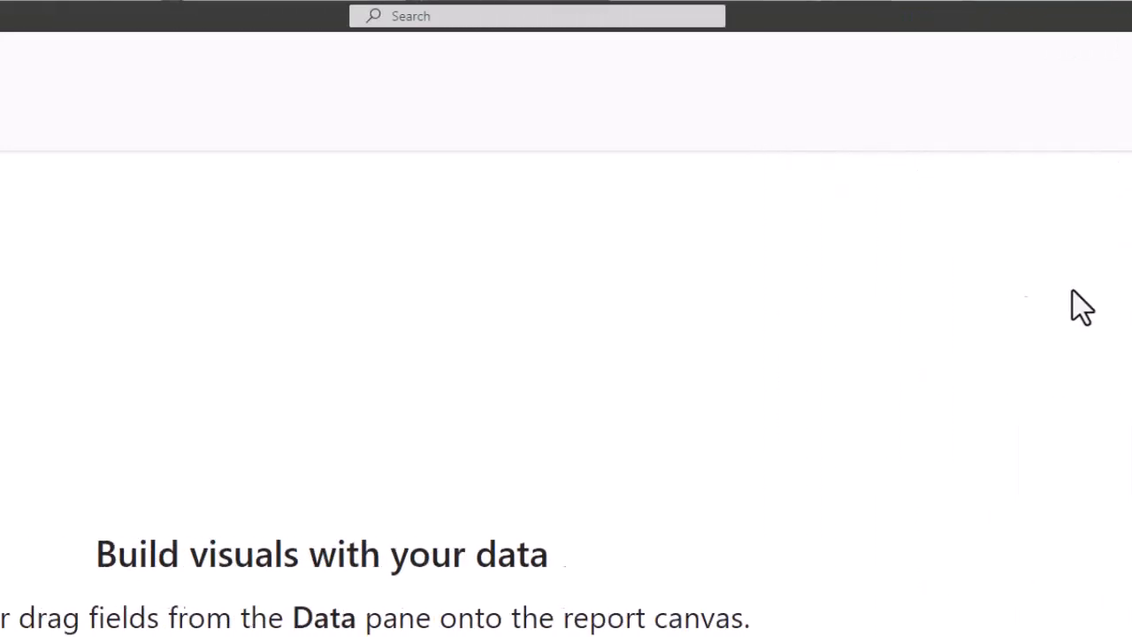
pyautogui.click(28, 211)
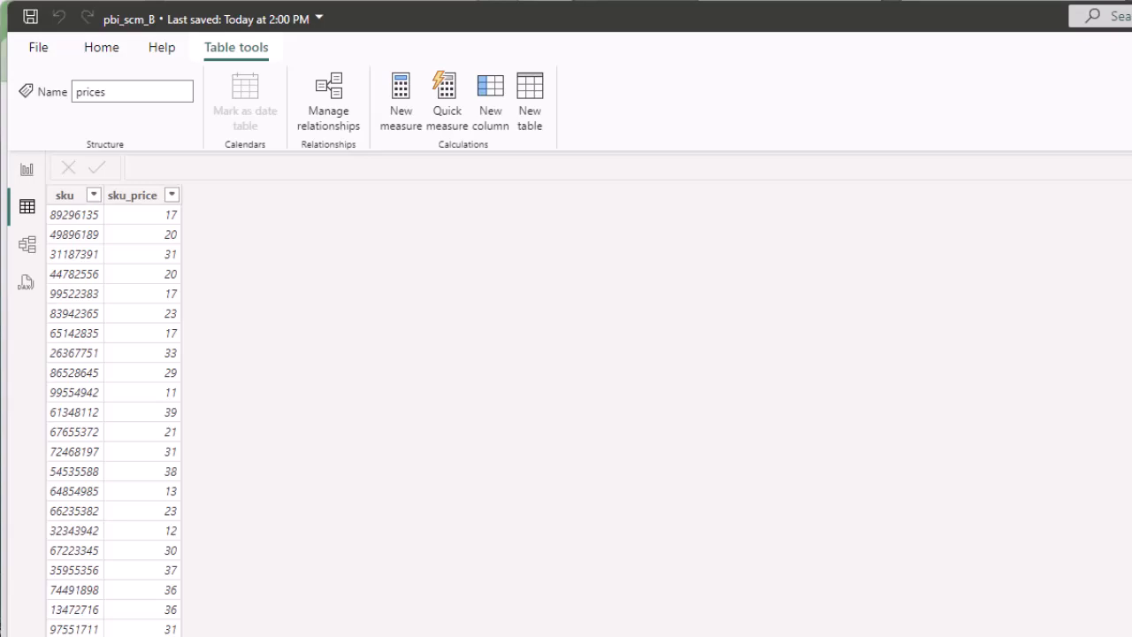
pyautogui.click(1128, 265)
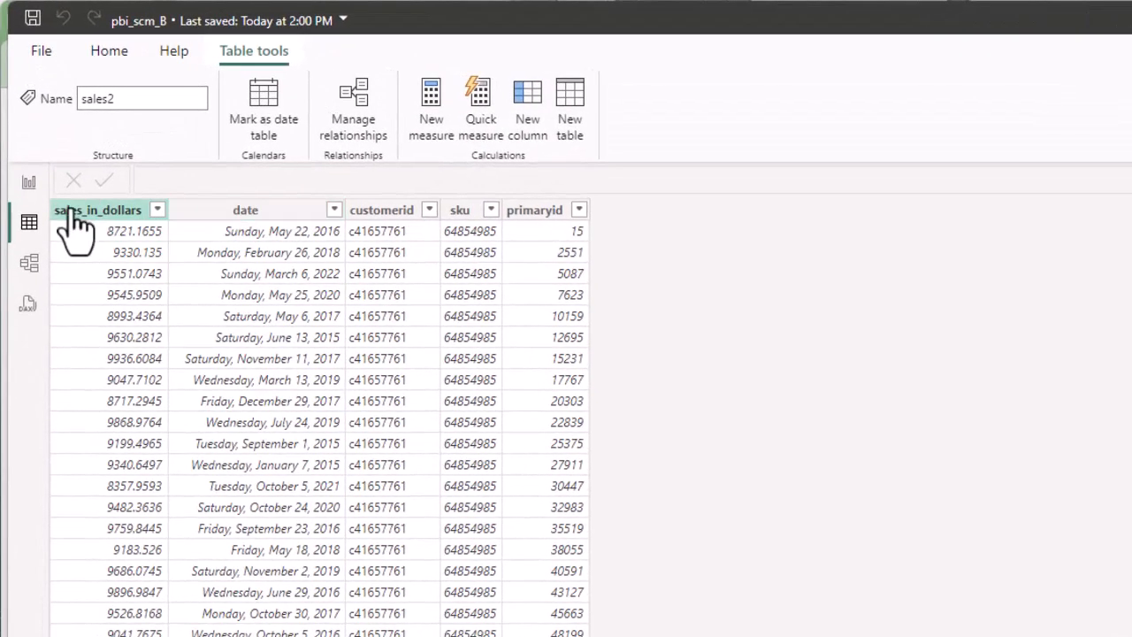
pyautogui.click(1131, 266)
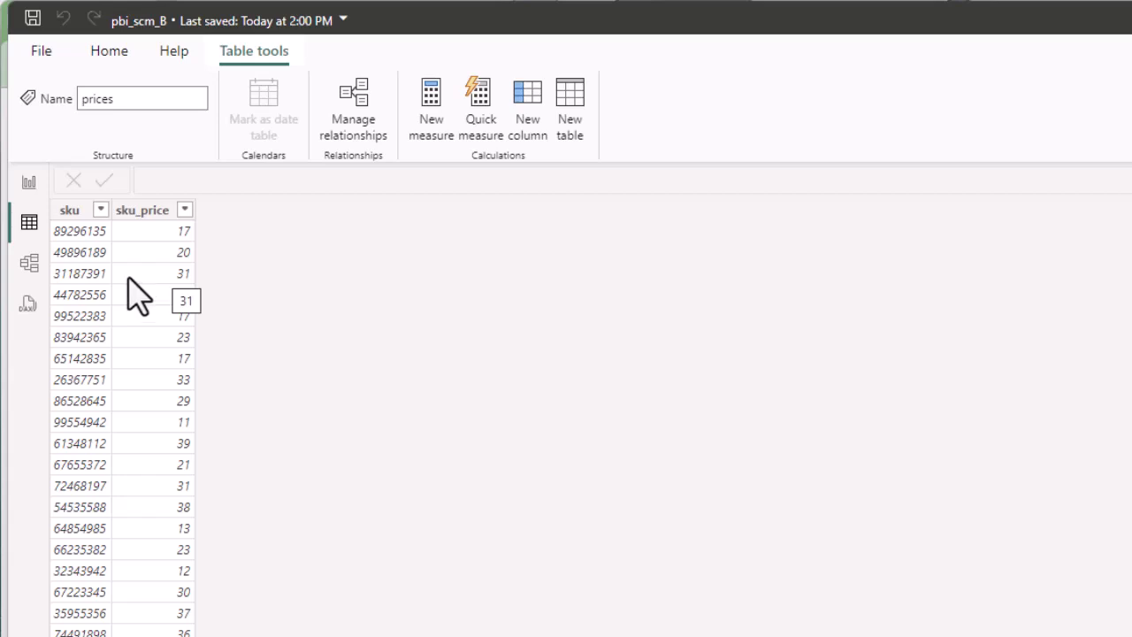
# In Model view, link sales2 sku to prices sku and inspect the resulting relationship.
pyautogui.click(31, 269)
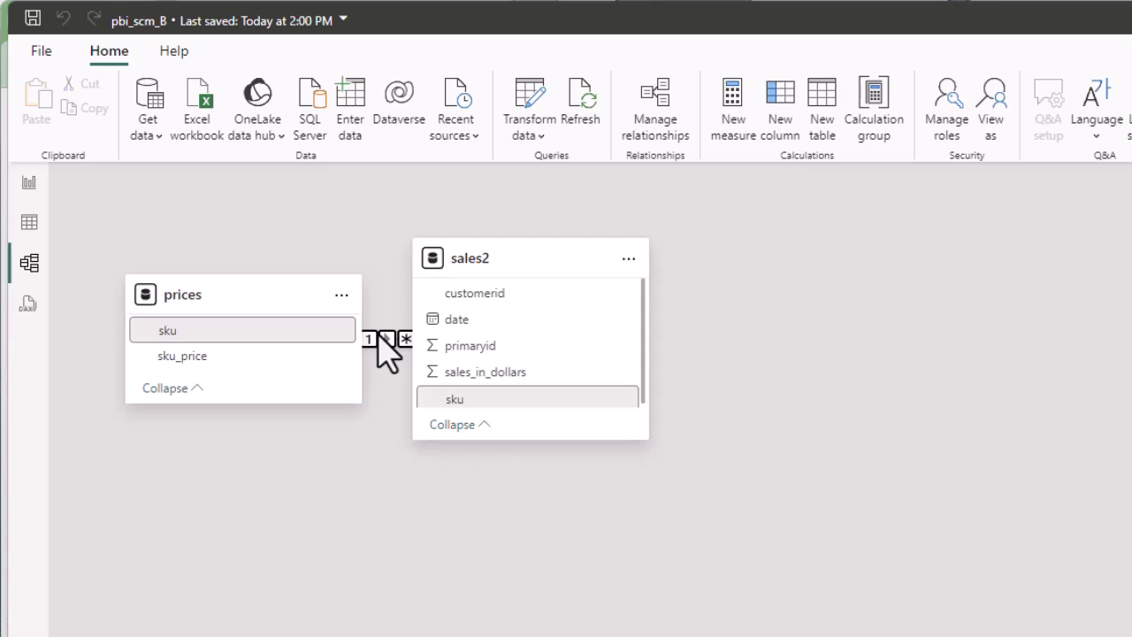
pyautogui.click(468, 405)
pyautogui.moveTo(468, 407); pyautogui.dragTo(442, 380)
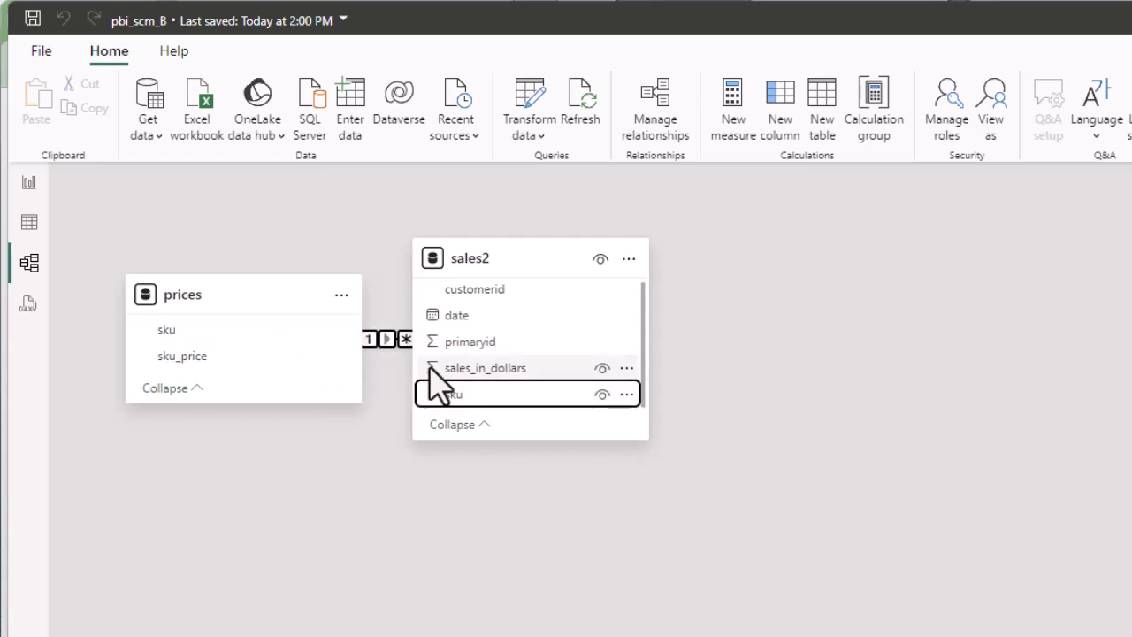
pyautogui.click(387, 341)
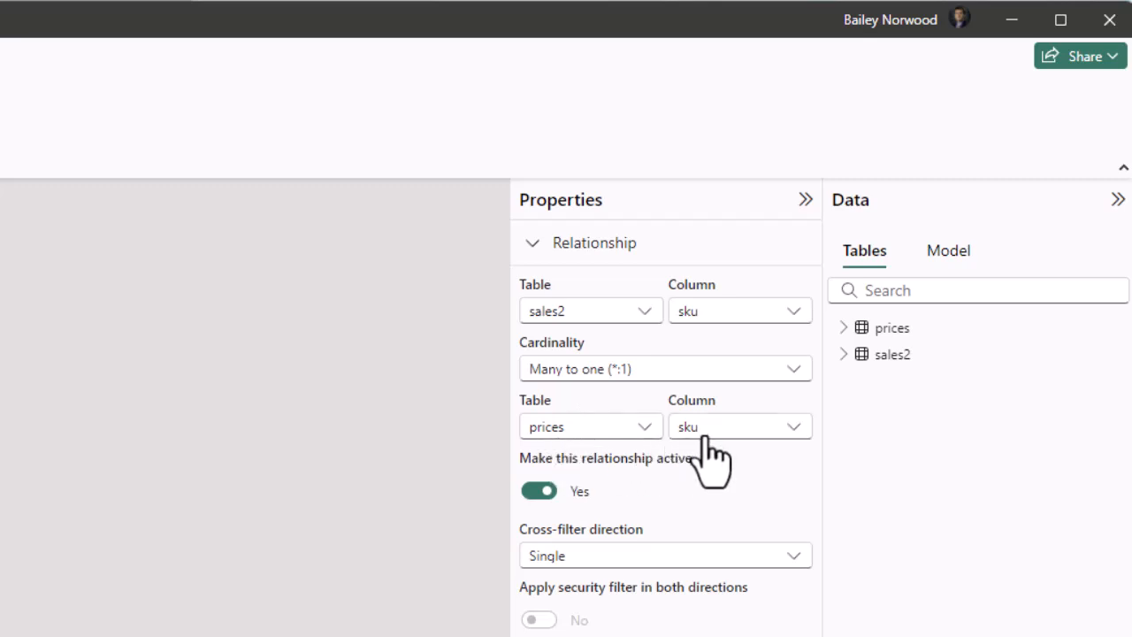
# Glance at the prices rows, then review the SKU 64854985 text and S* equation in Word.
pyautogui.click(36, 268)
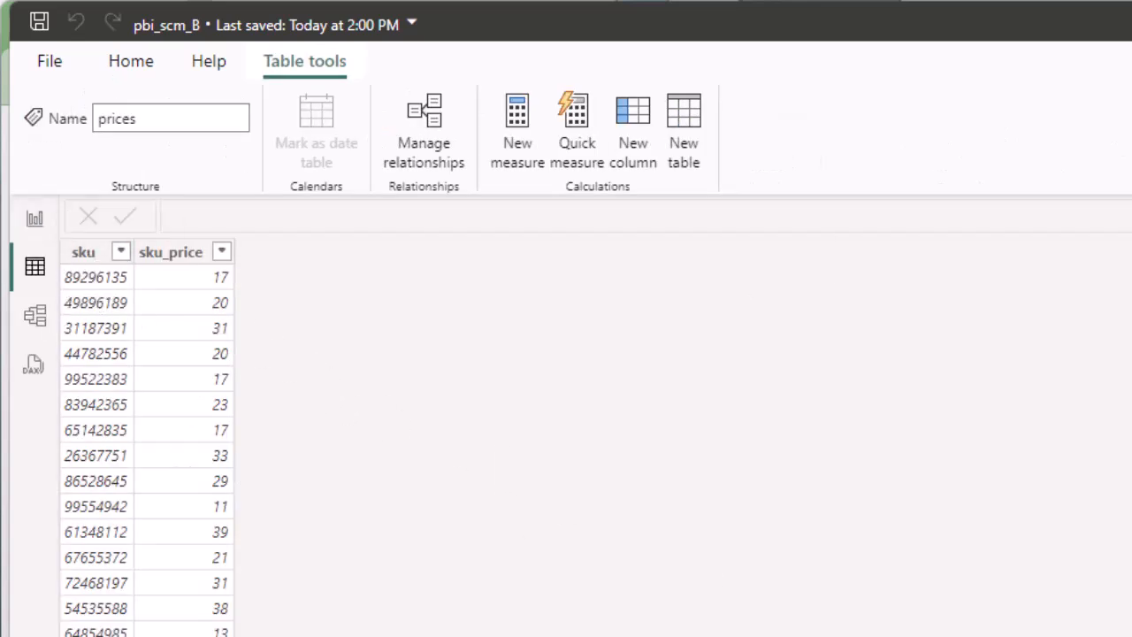
pyautogui.click(36, 223)
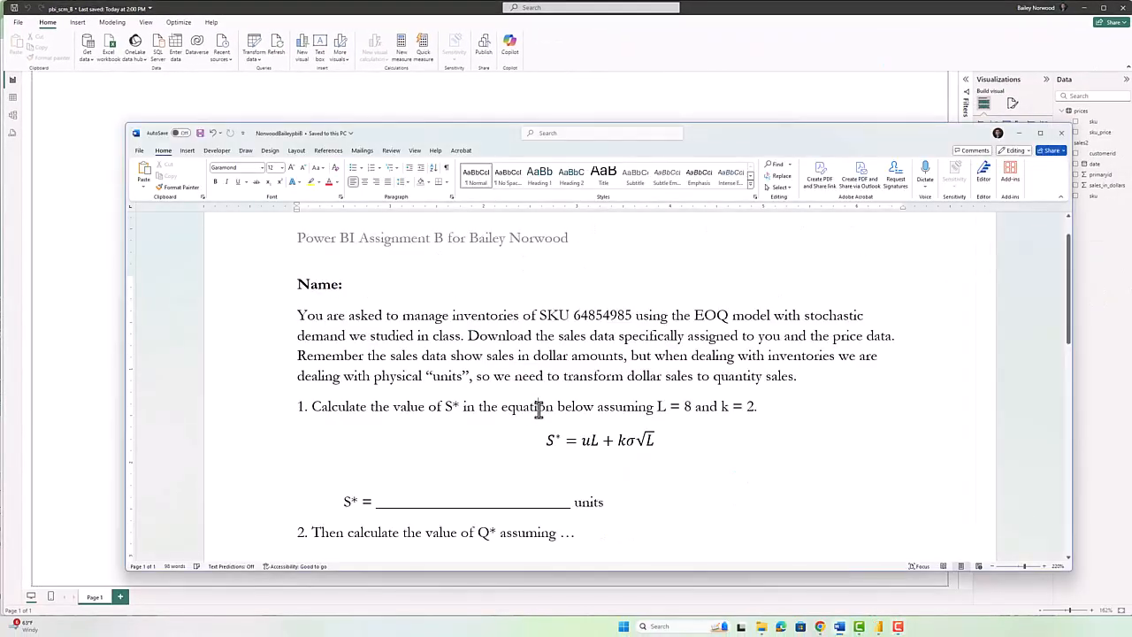
pyautogui.click(645, 421)
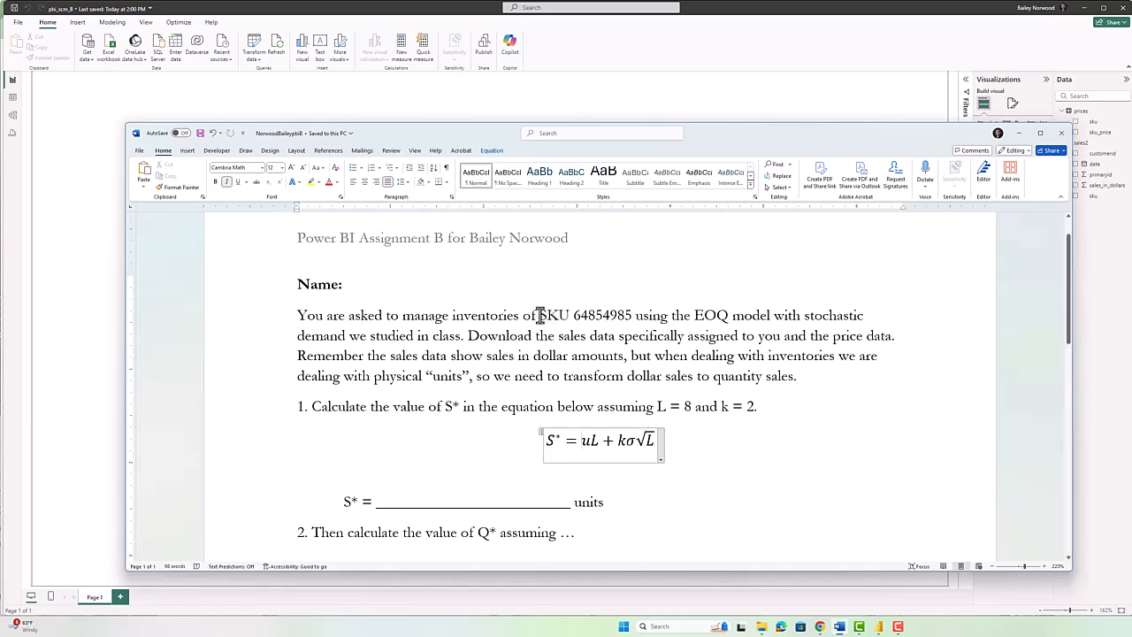
pyautogui.moveTo(540, 315); pyautogui.dragTo(631, 315)
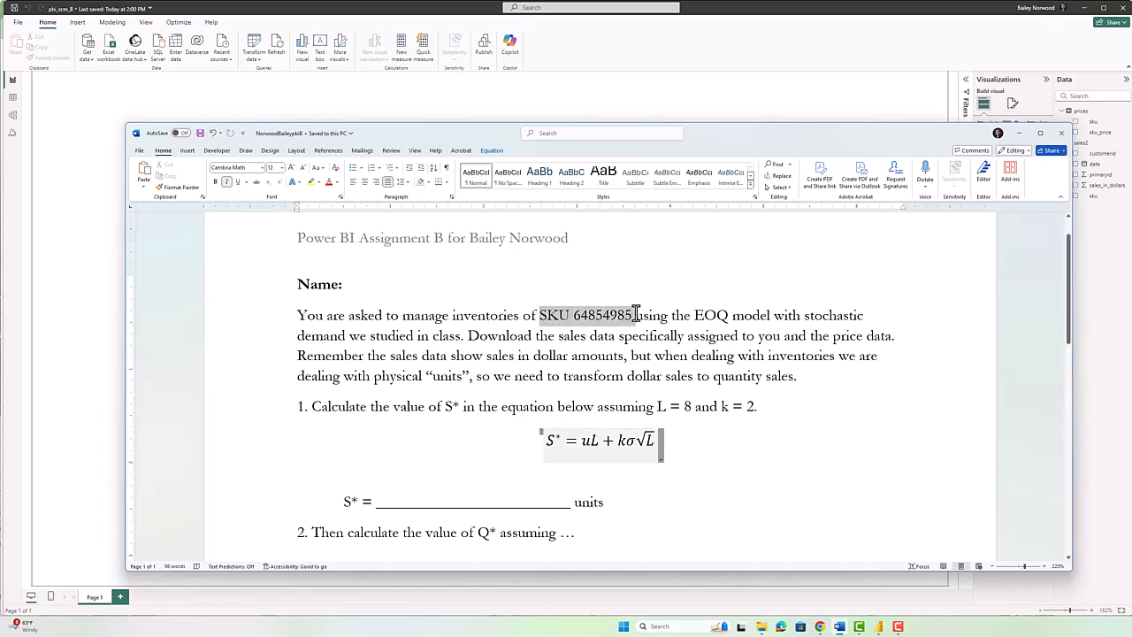
pyautogui.click(590, 442)
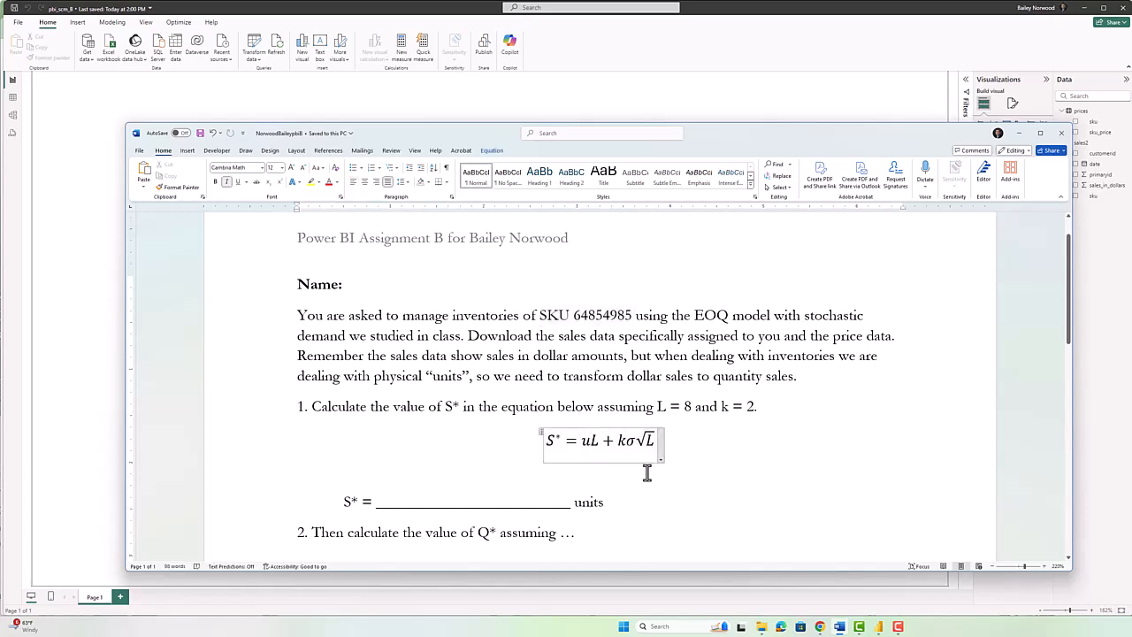
pyautogui.hotkey('shift', 'Left')
pyautogui.hotkey('shift', 'Left')
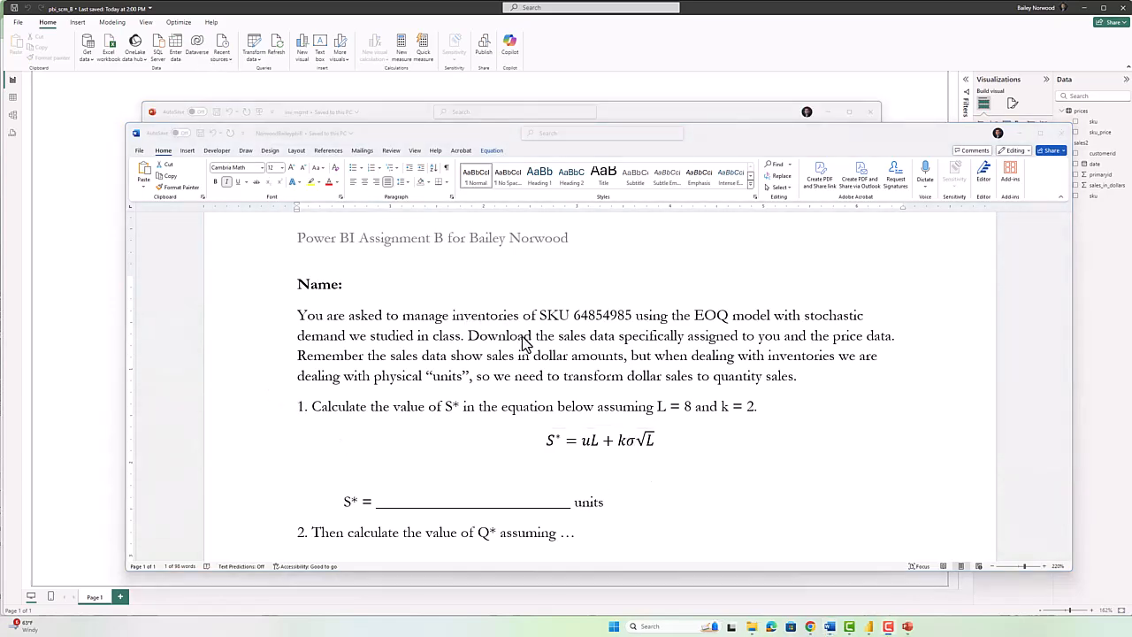
pyautogui.hotkey('alt', 'Tab')
pyautogui.hotkey('alt', 'Tab')
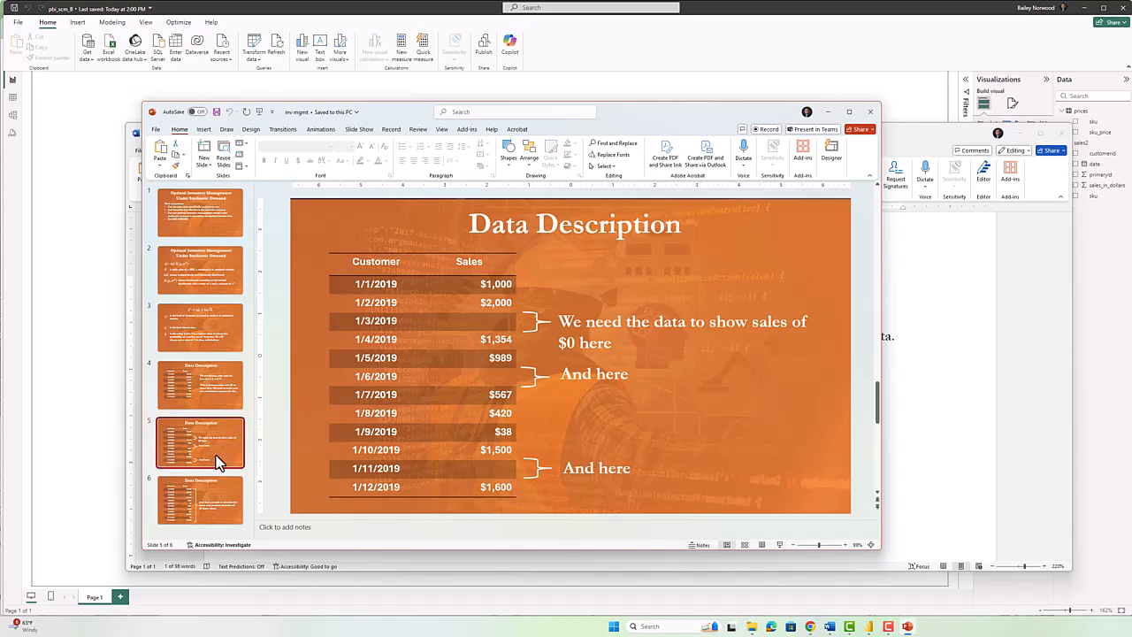
# Check slide 4 on missing January 3, 6 and 11 sales, then return to Power BI.
pyautogui.click(215, 396)
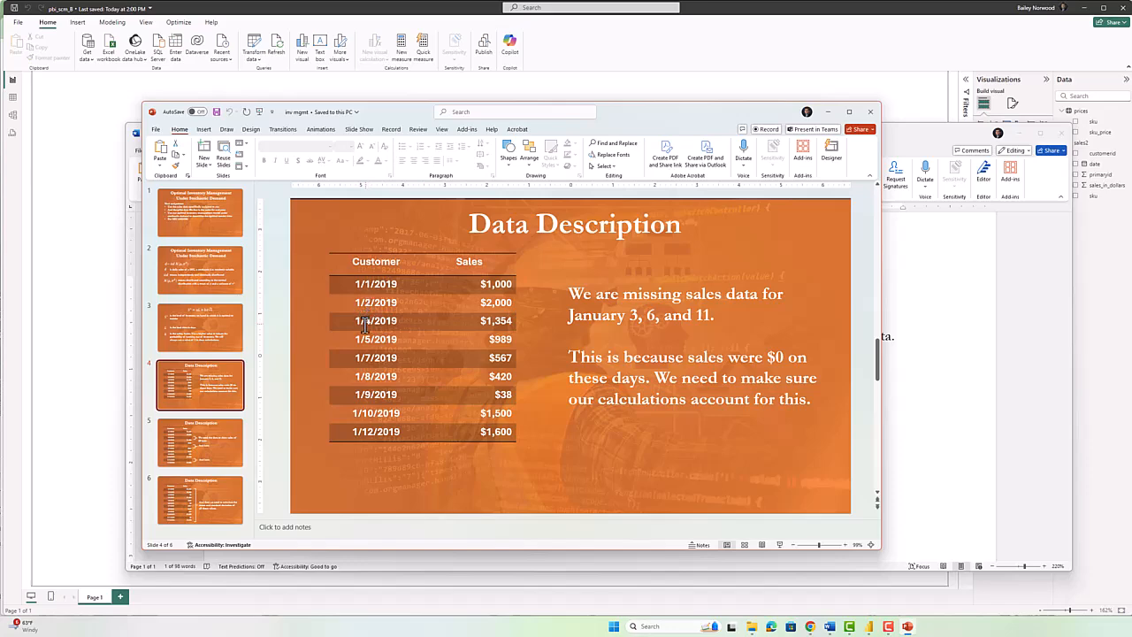
pyautogui.hotkey('alt', 'Tab')
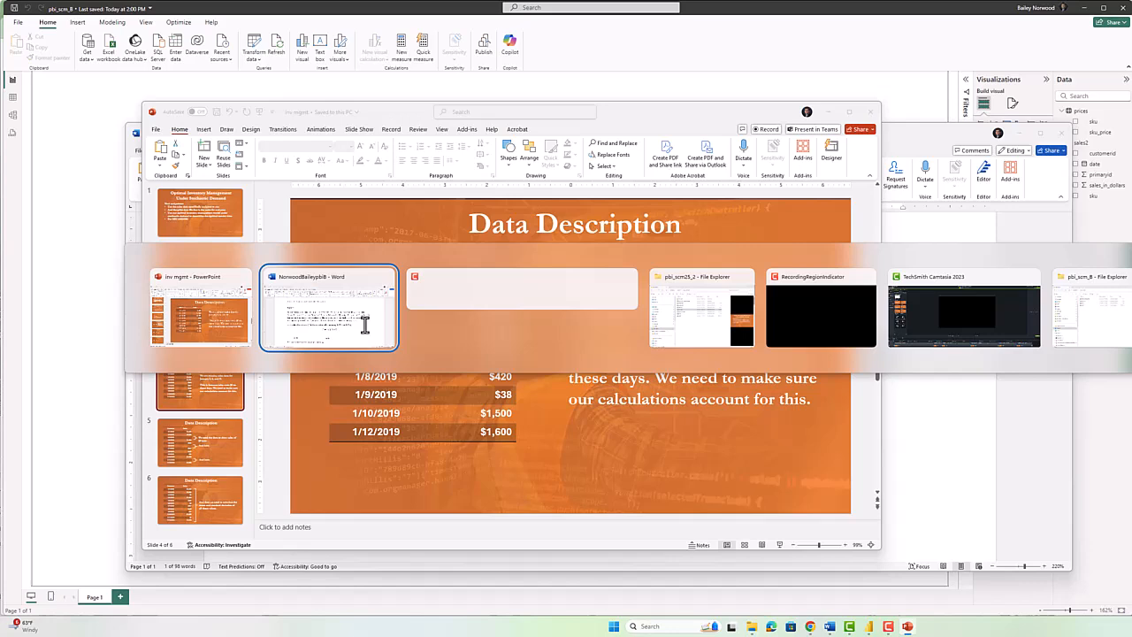
pyautogui.press('Tab')
pyautogui.press('Tab')
pyautogui.press('Tab')
pyautogui.press('Tab')
pyautogui.press('Tab')
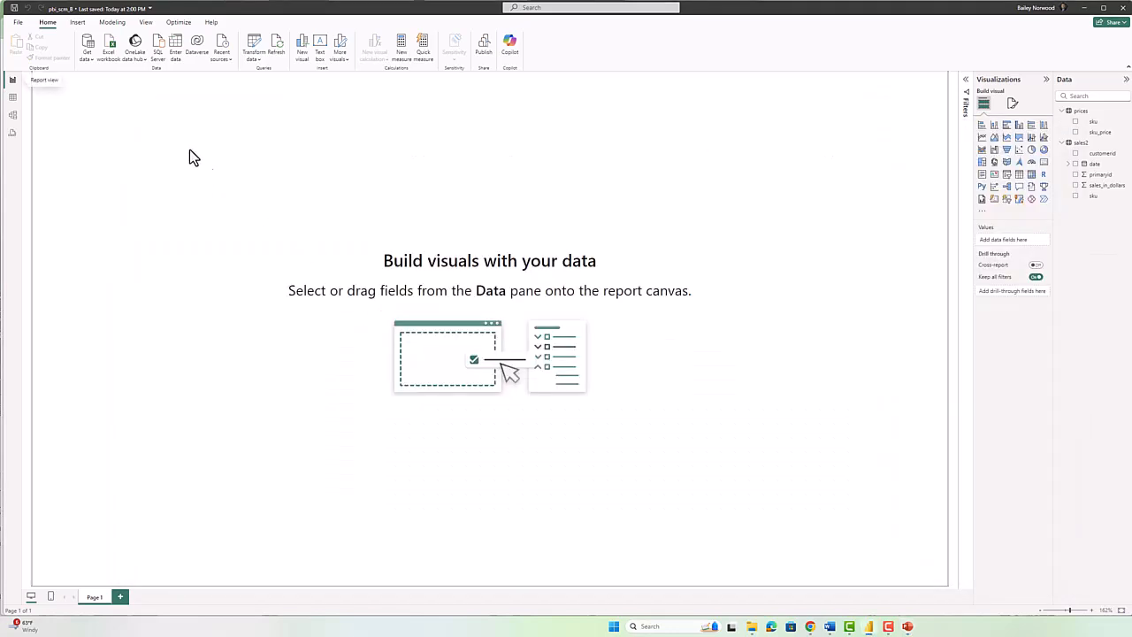
# Sort the sales2 date column ascending in Table view and scroll through the early January 2015 rows.
pyautogui.click(13, 96)
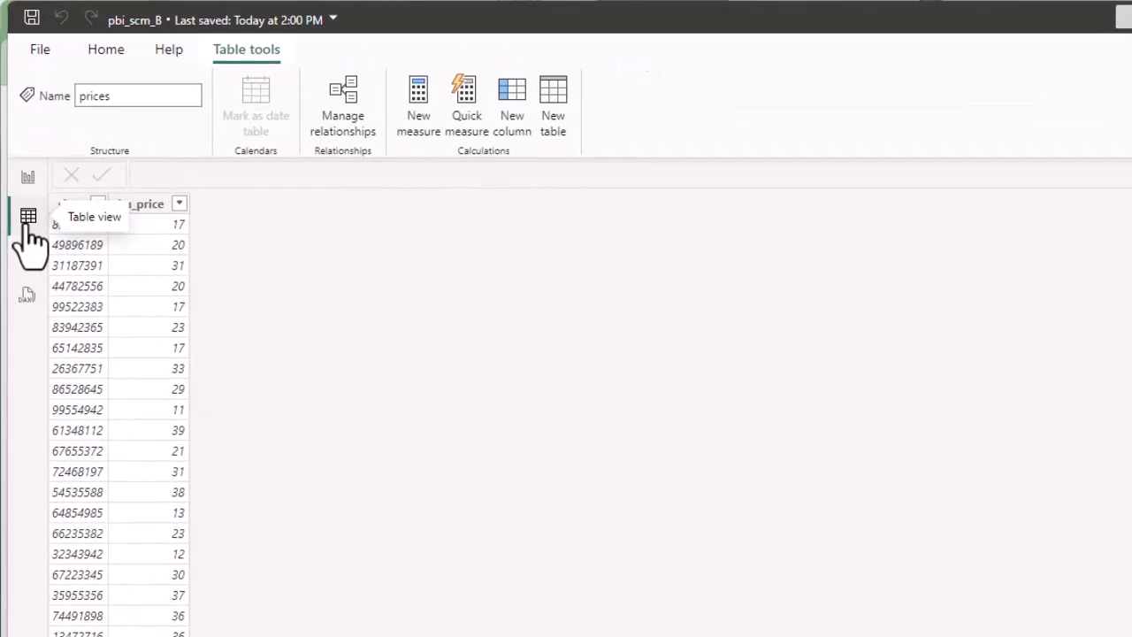
pyautogui.click(1131, 309)
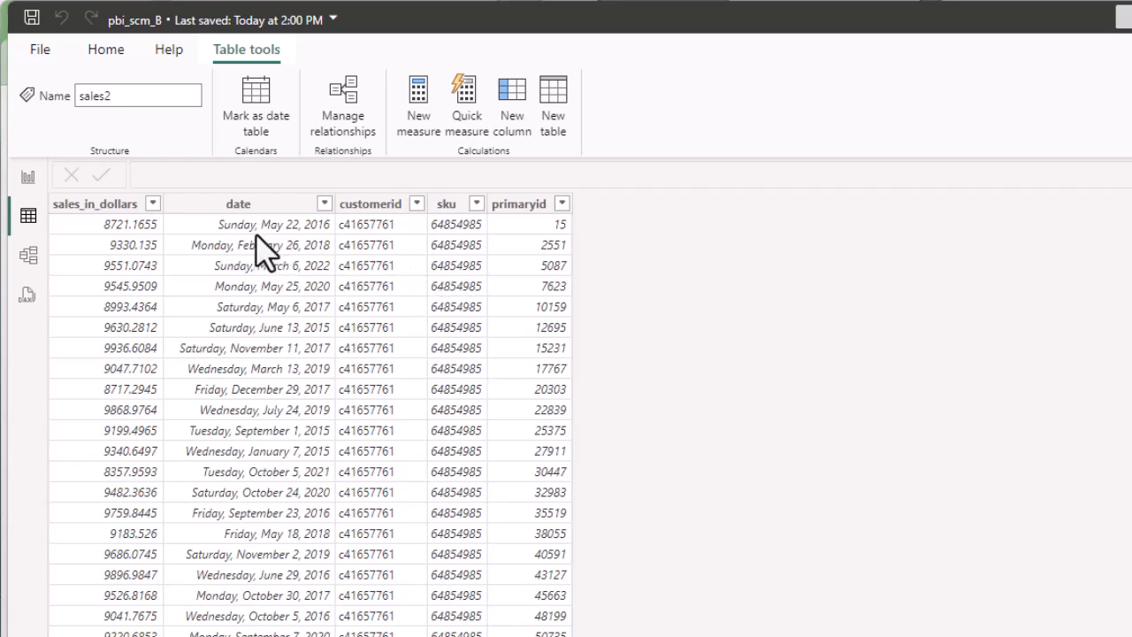
pyautogui.click(264, 207)
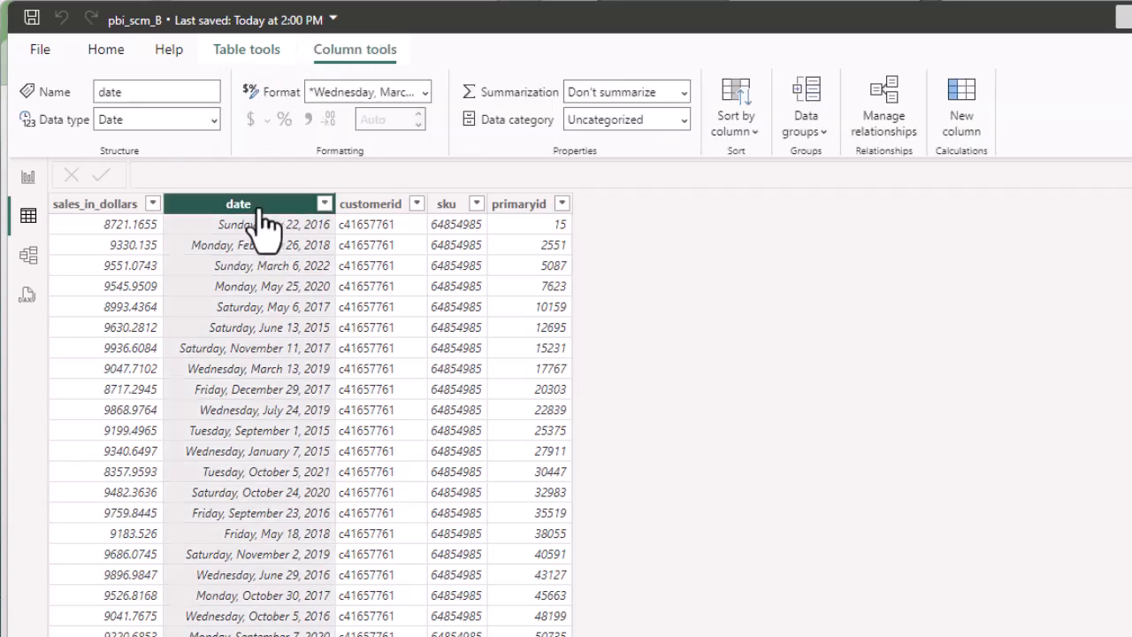
pyautogui.click(325, 203)
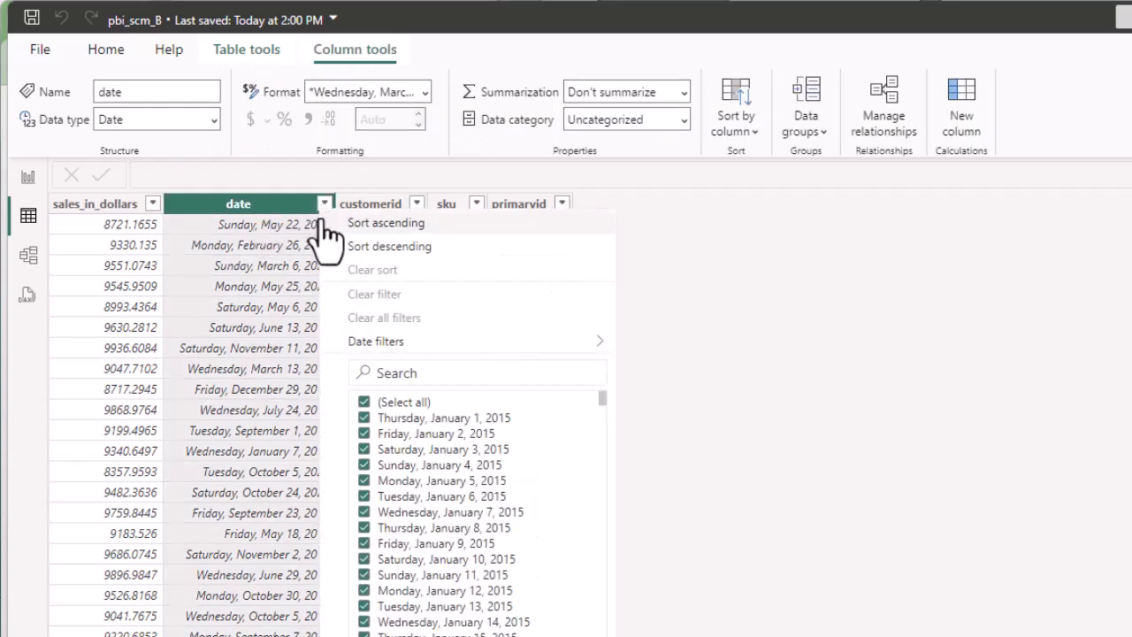
pyautogui.click(332, 224)
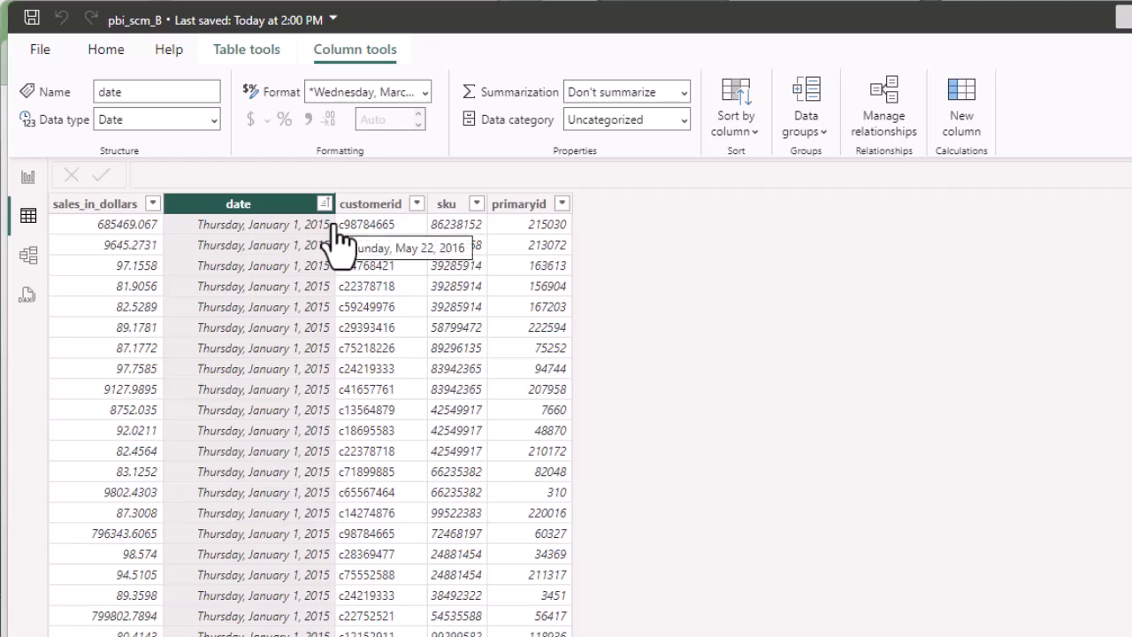
pyautogui.scroll(-3, 310, 425)
pyautogui.scroll(-10, 311, 424)
pyautogui.scroll(-8, 311, 424)
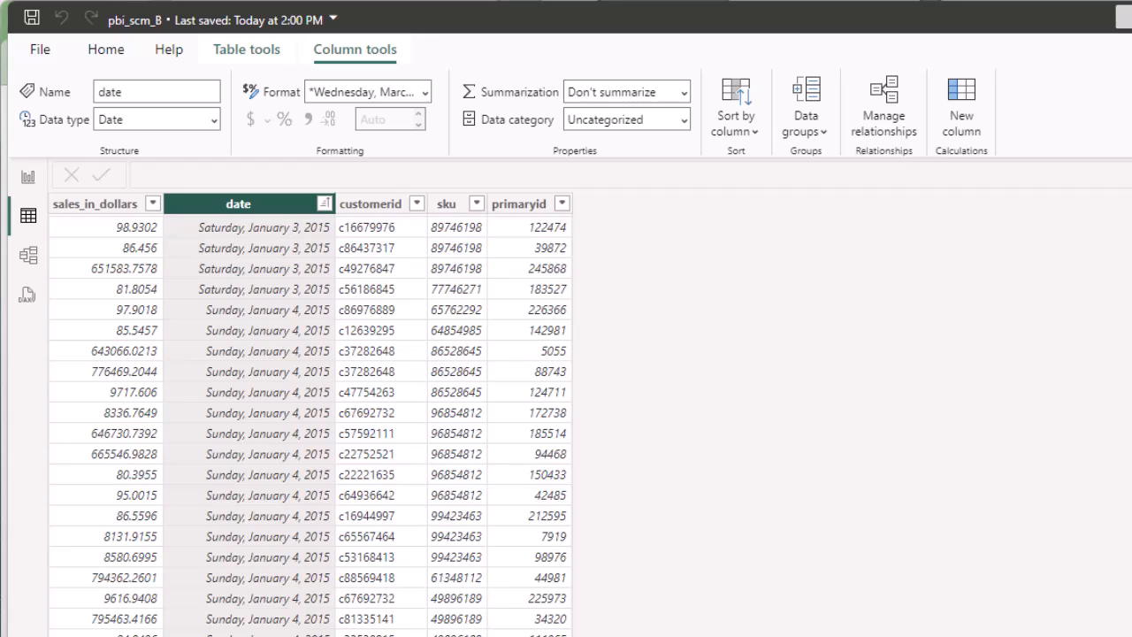
# Add a matrix with the date hierarchy in Rows and Sum of sales_in_dollars in Values.
pyautogui.click(28, 176)
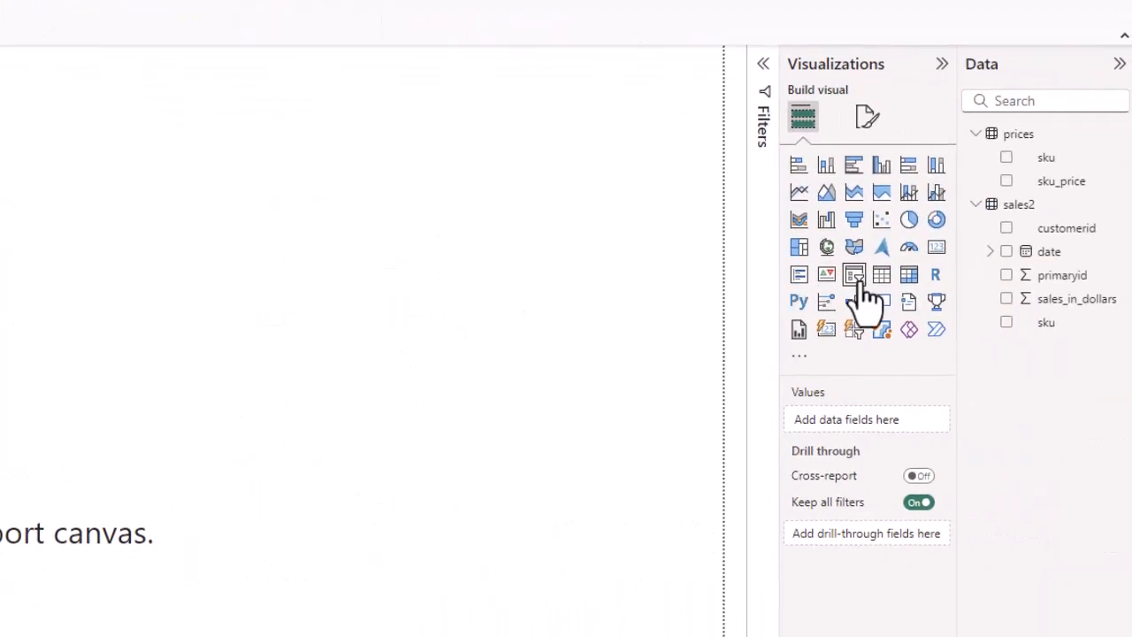
pyautogui.click(909, 280)
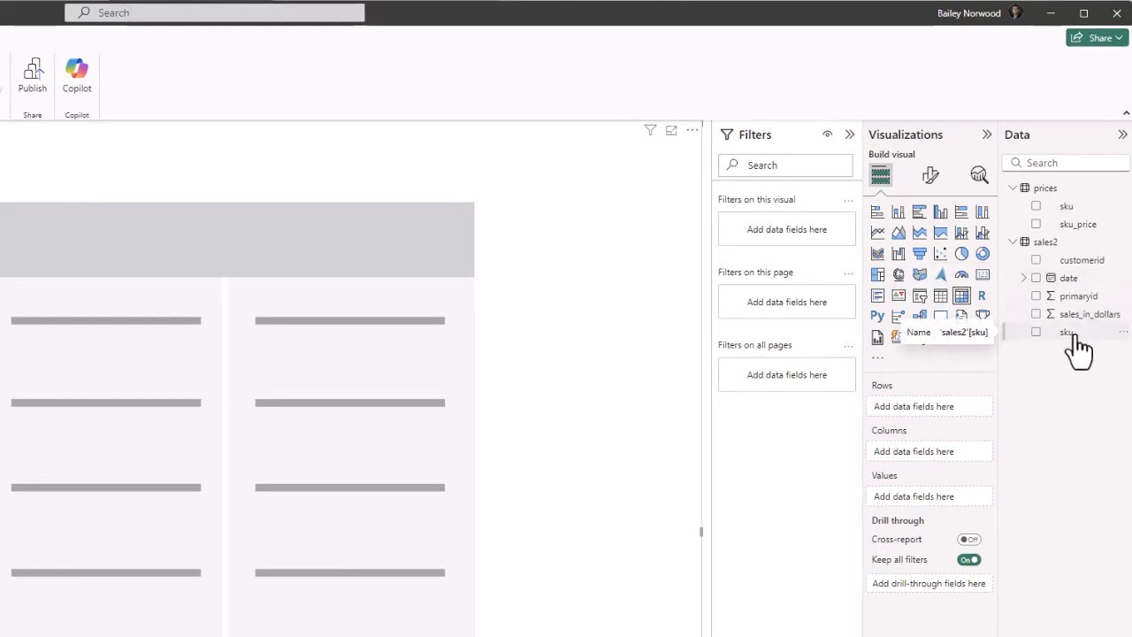
pyautogui.moveTo(1073, 352); pyautogui.dragTo(943, 410)
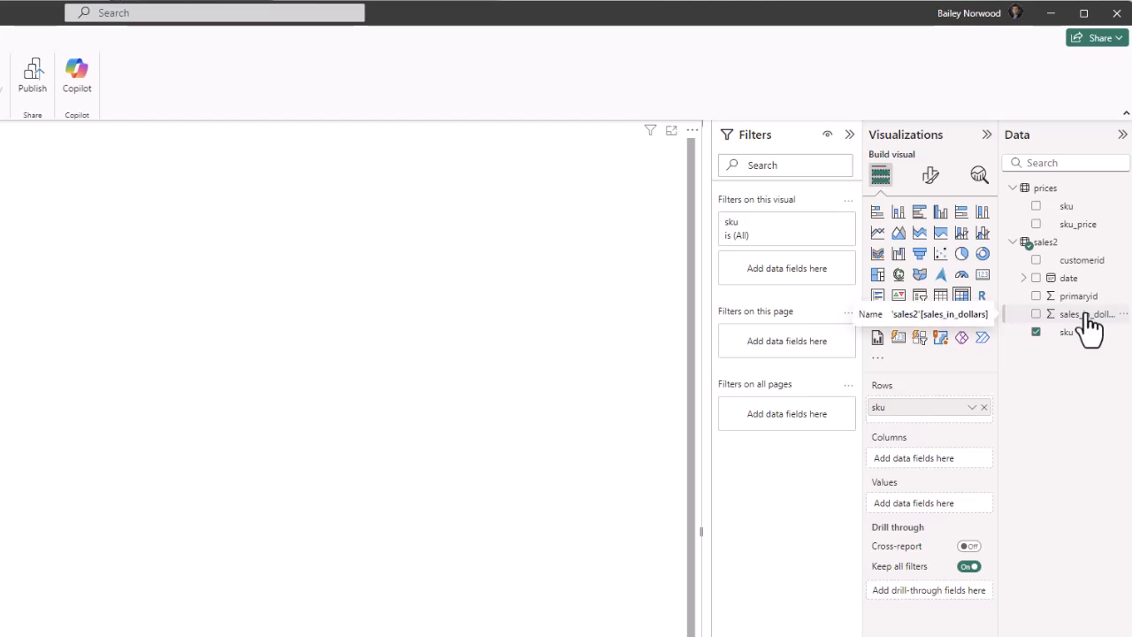
pyautogui.click(983, 408)
pyautogui.moveTo(1072, 279); pyautogui.dragTo(970, 415)
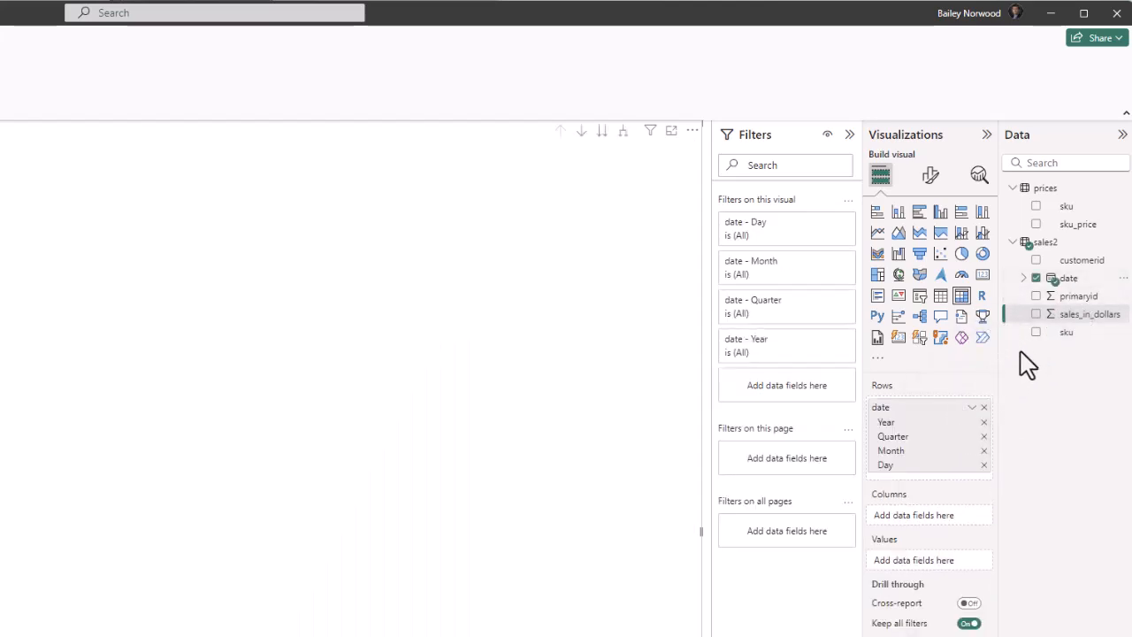
pyautogui.moveTo(1065, 316); pyautogui.dragTo(939, 562)
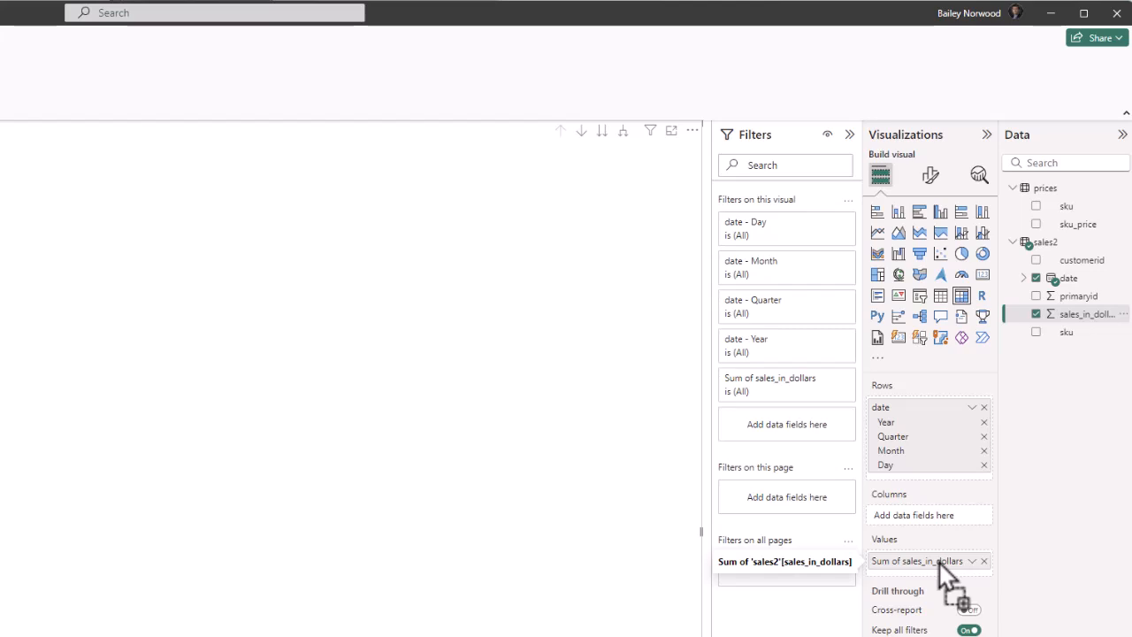
pyautogui.moveTo(1066, 336); pyautogui.dragTo(793, 498)
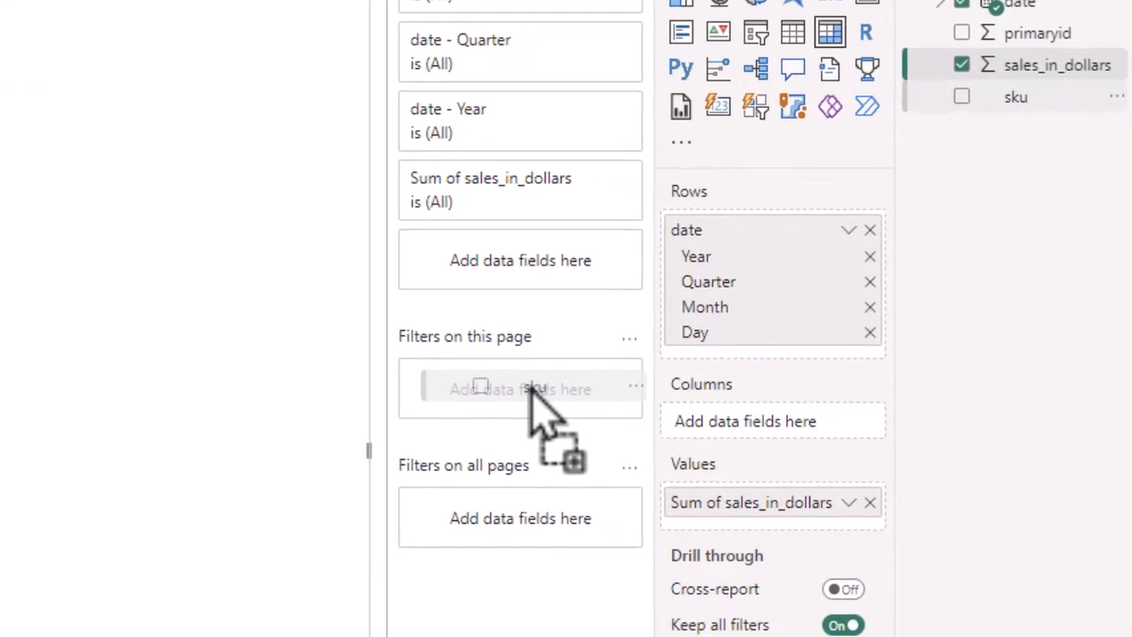
# Add a page-level Basic filter on sku, checking only 64854985 after confirming the number in the assignment.
pyautogui.moveTo(534, 390); pyautogui.dragTo(537, 398)
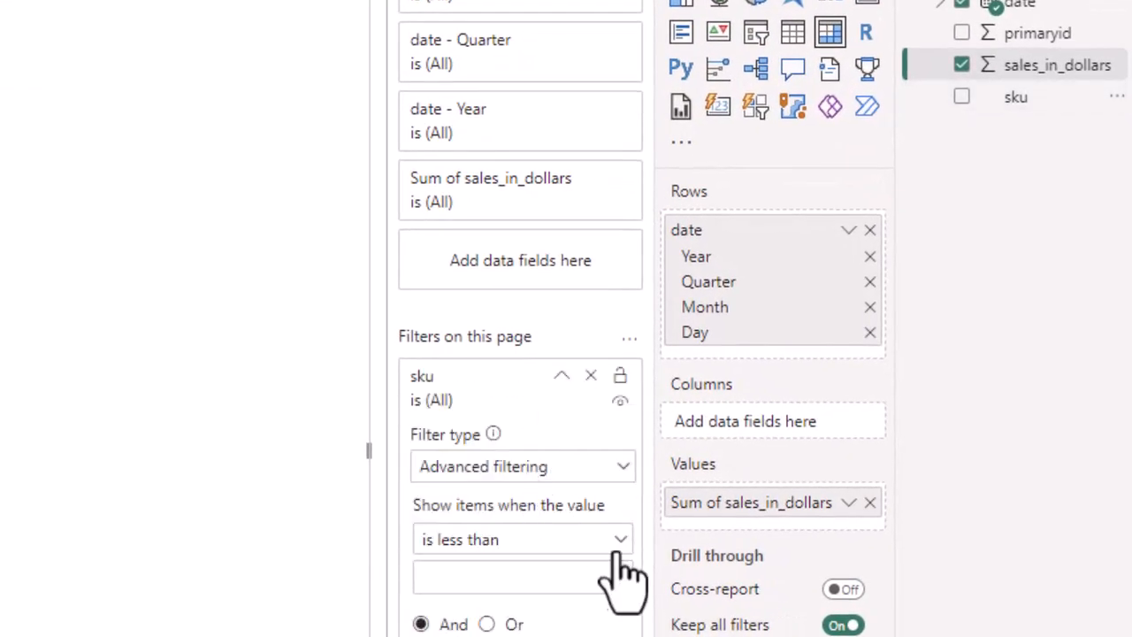
pyautogui.click(621, 482)
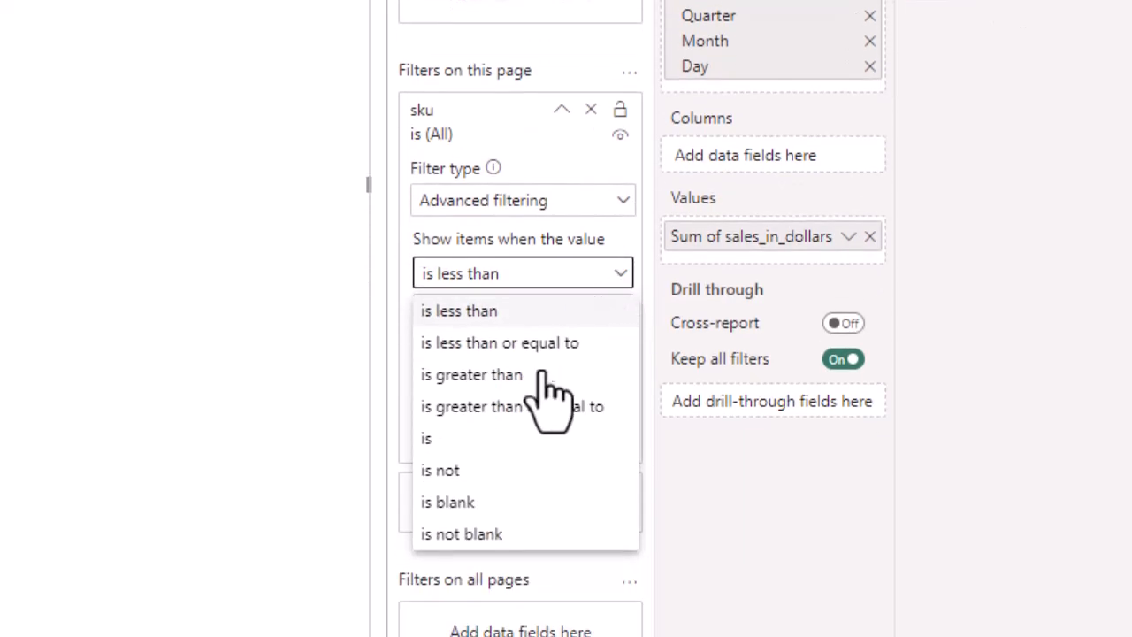
pyautogui.click(495, 440)
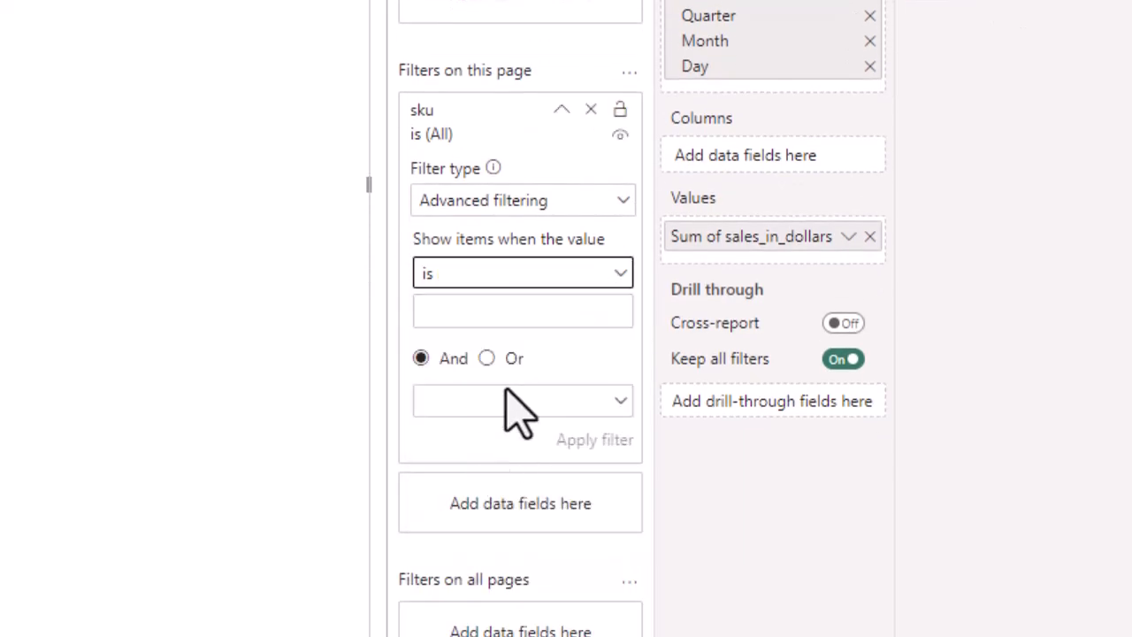
pyautogui.click(536, 308)
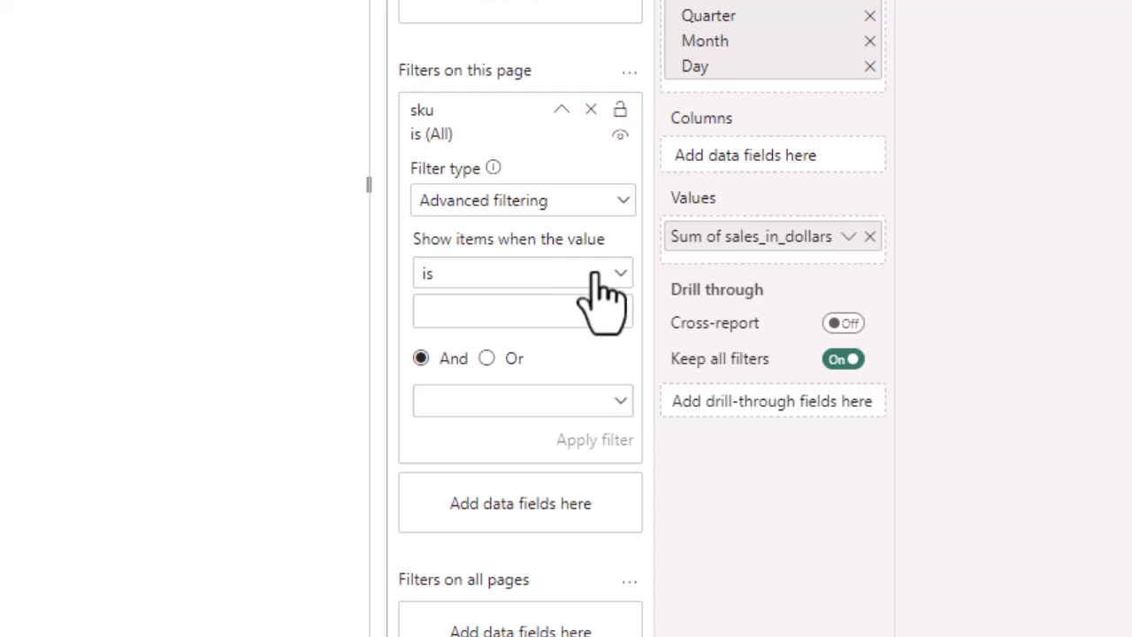
pyautogui.click(583, 206)
pyautogui.click(528, 268)
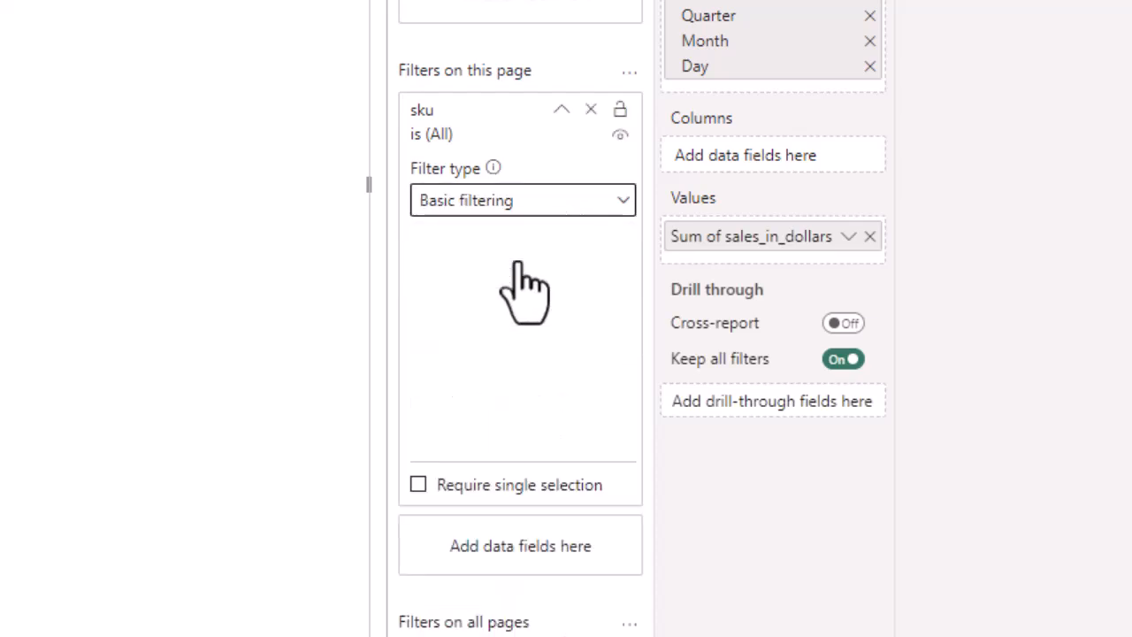
pyautogui.hotkey('alt', 'Tab')
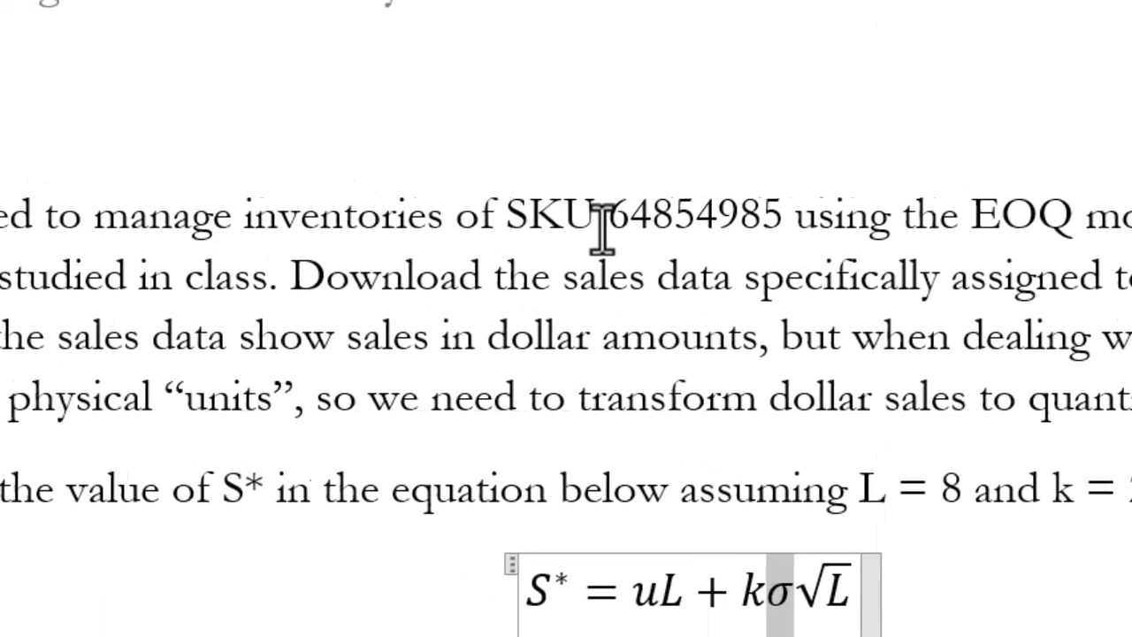
pyautogui.moveTo(633, 221); pyautogui.dragTo(805, 222)
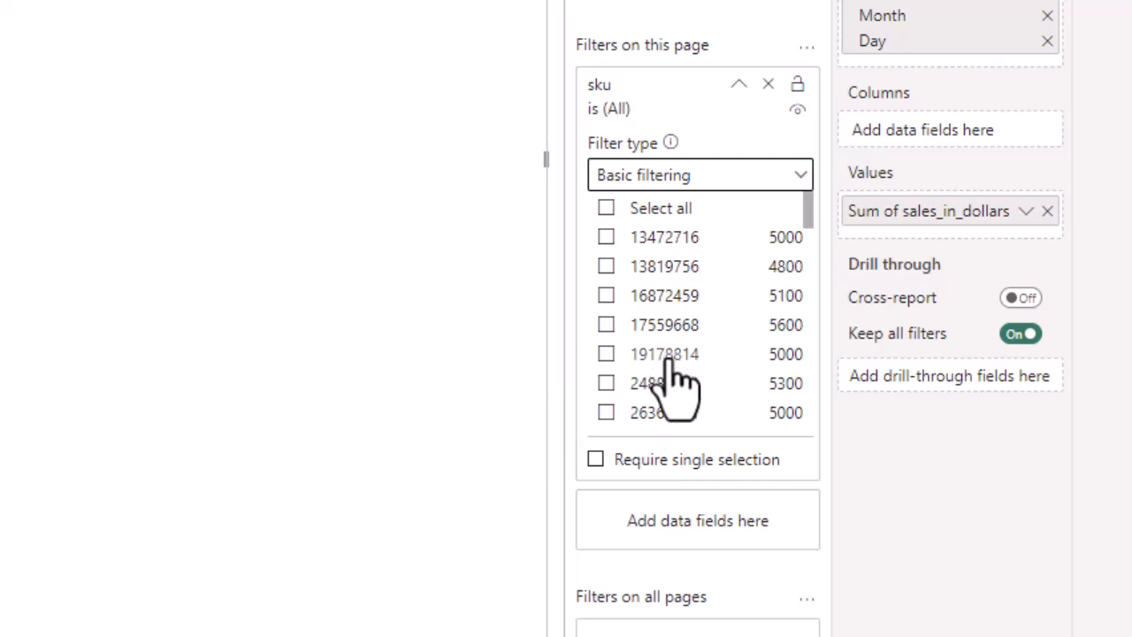
pyautogui.scroll(-10, 670, 364)
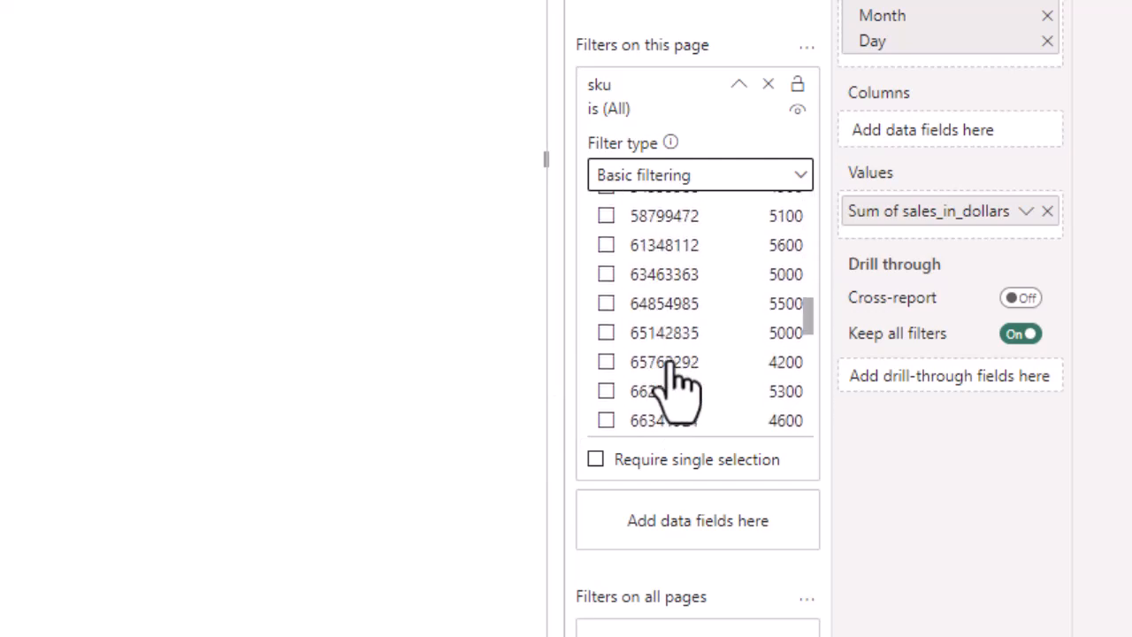
pyautogui.click(670, 305)
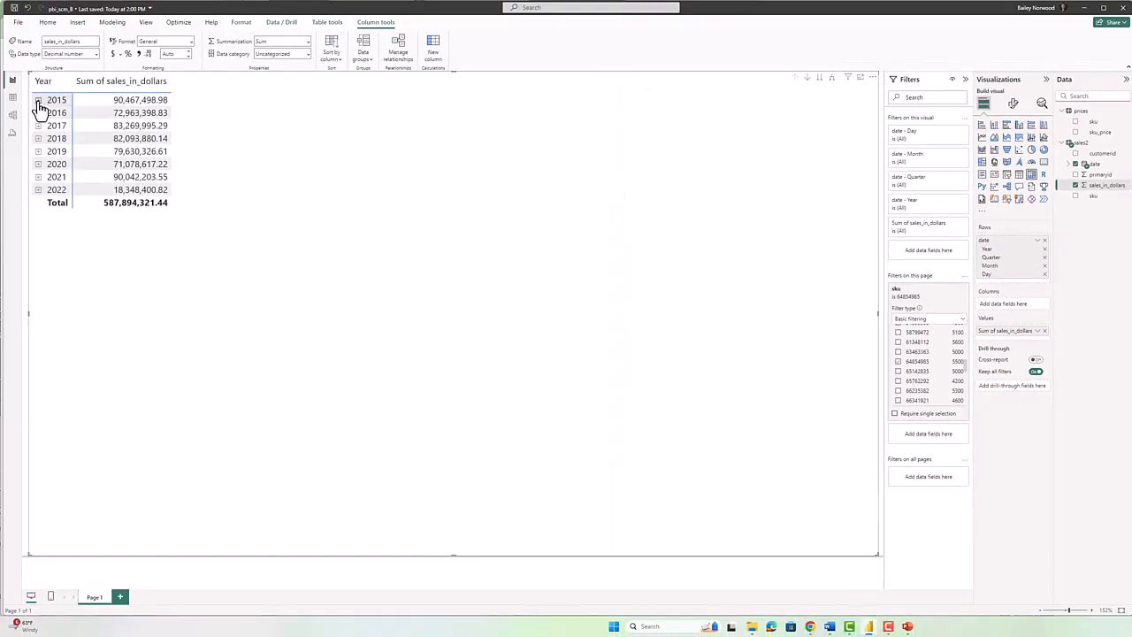
# Drill the matrix from 2015 into Qtr 1 and January's daily sales totals.
pyautogui.click(38, 100)
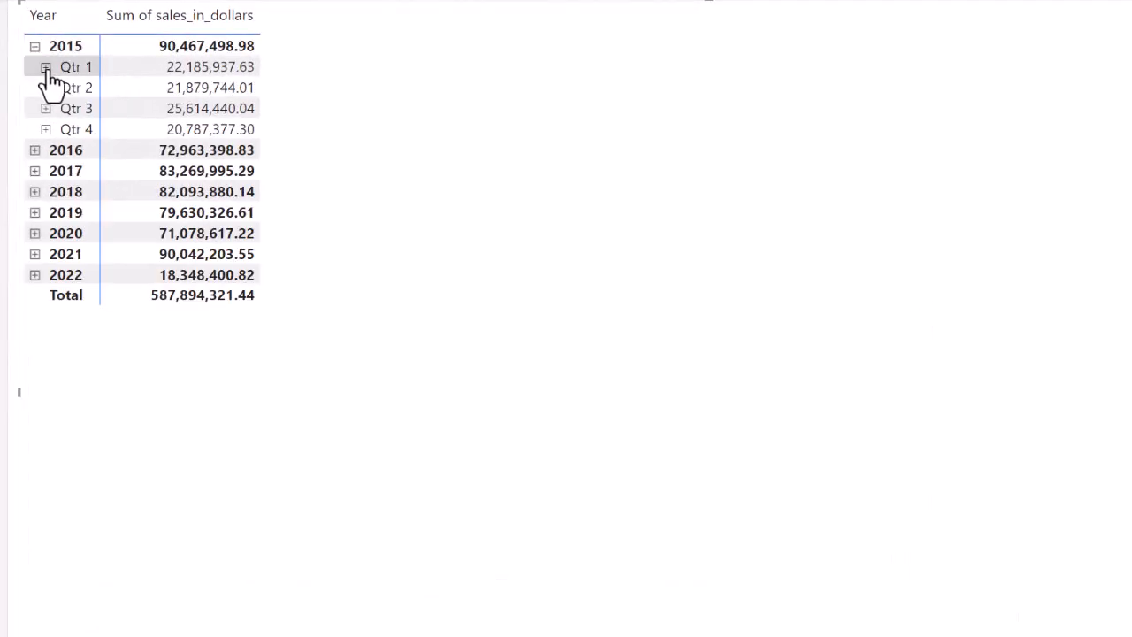
pyautogui.click(46, 69)
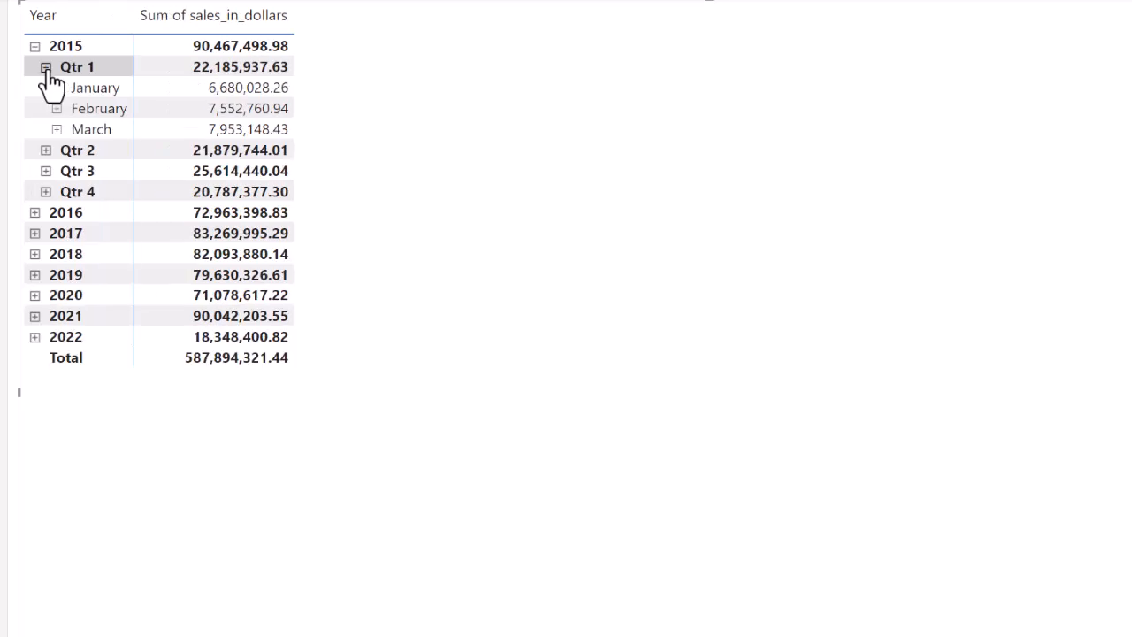
pyautogui.click(57, 88)
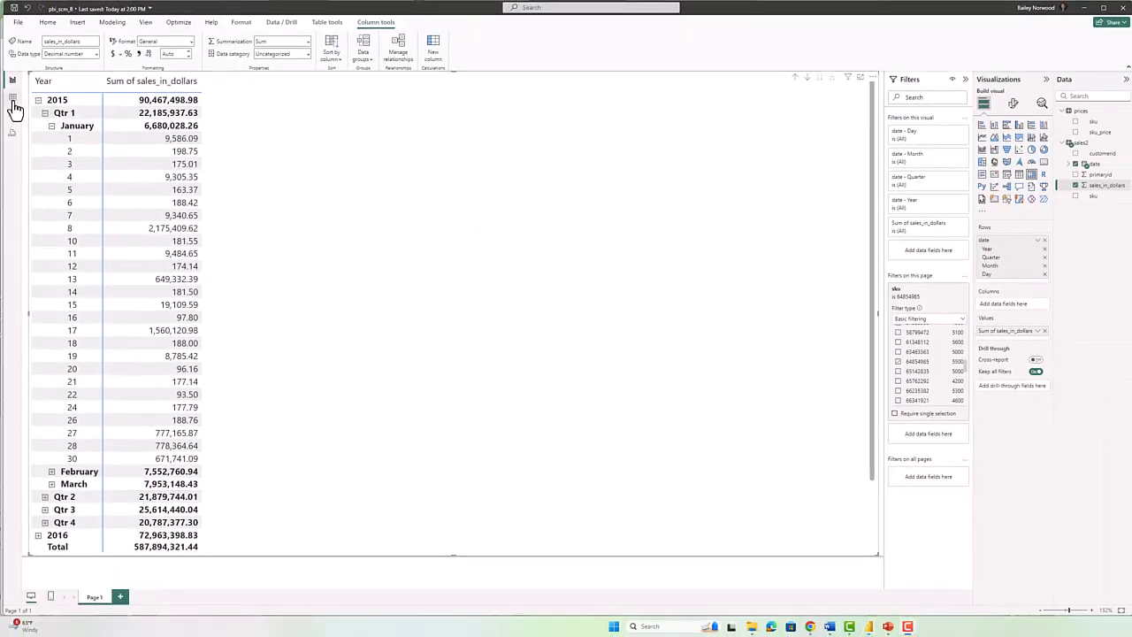
pyautogui.click(14, 103)
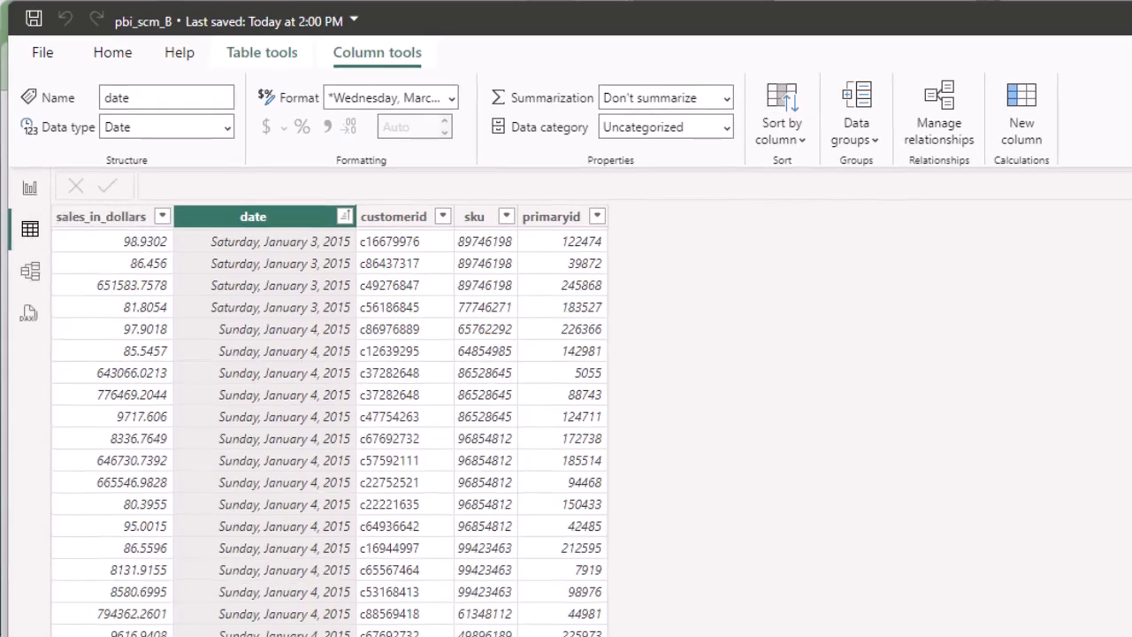
pyautogui.click(1131, 287)
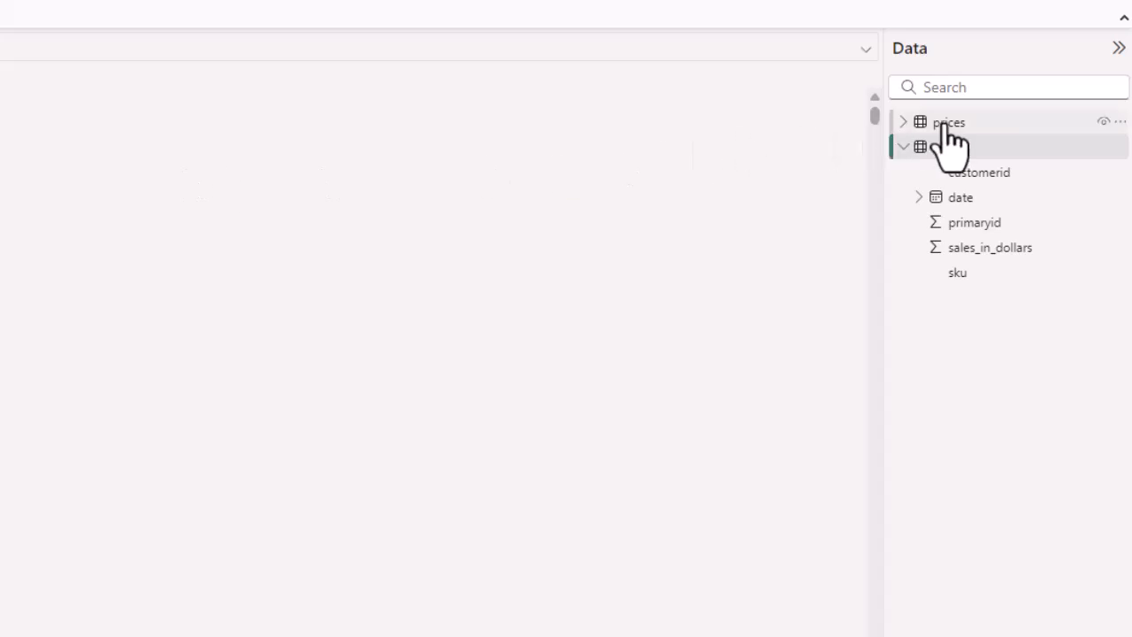
pyautogui.moveTo(952, 142)
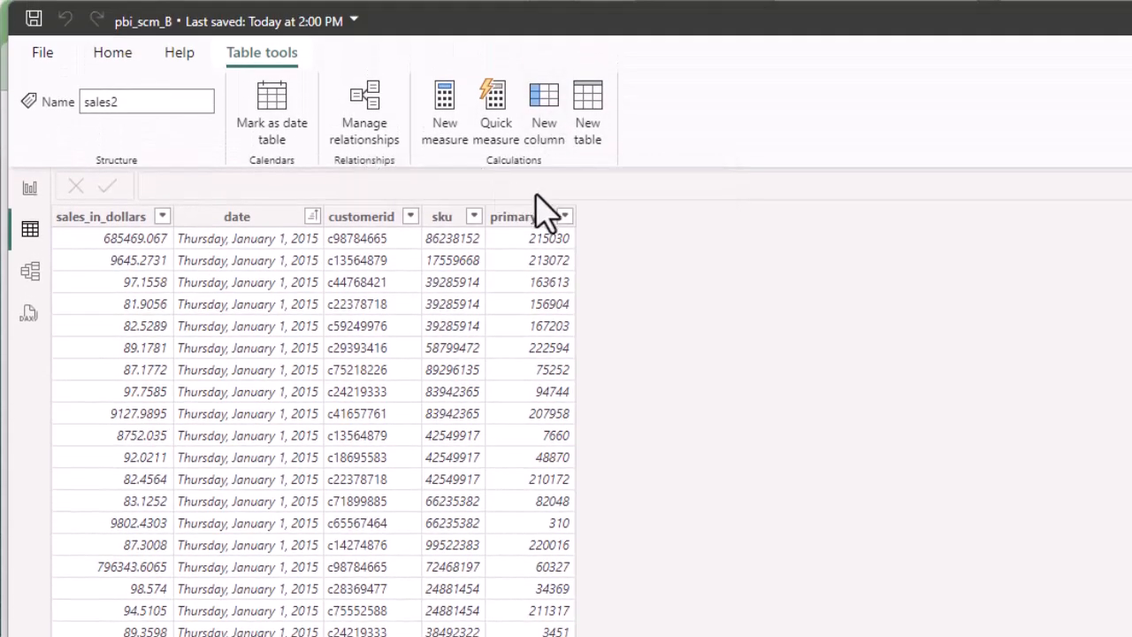
# Create the sales2 column price = LOOKUPVALUE(prices[sku_price], prices[sku], sales2[sku]).
pyautogui.click(555, 124)
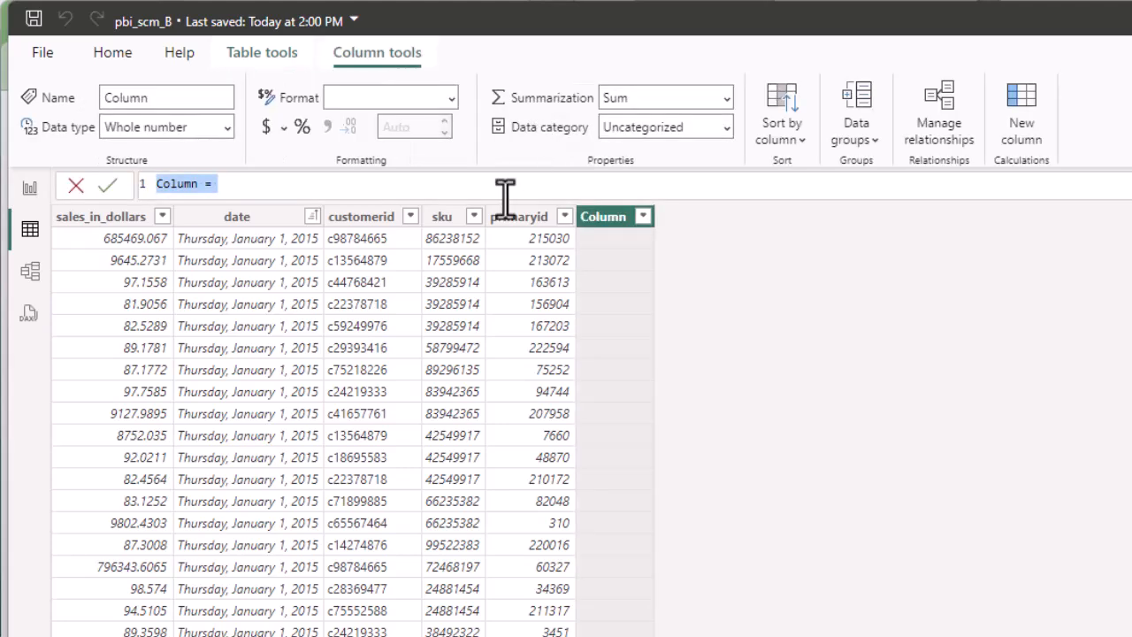
pyautogui.write('sku')
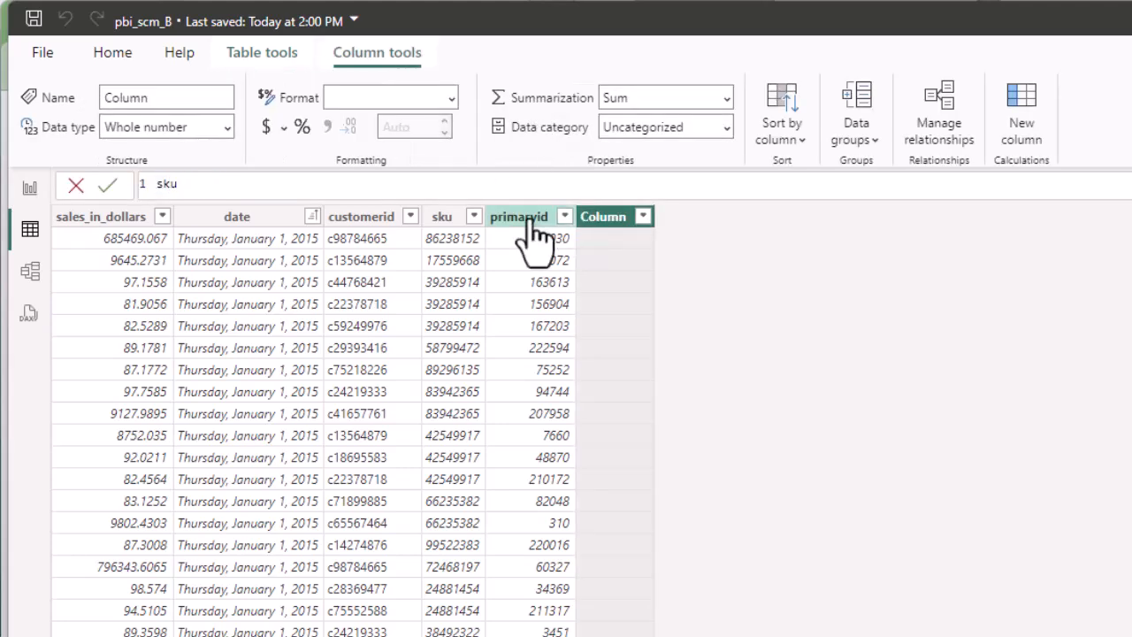
pyautogui.press('BackSpace')
pyautogui.press('BackSpace')
pyautogui.press('BackSpace')
pyautogui.write('price=l')
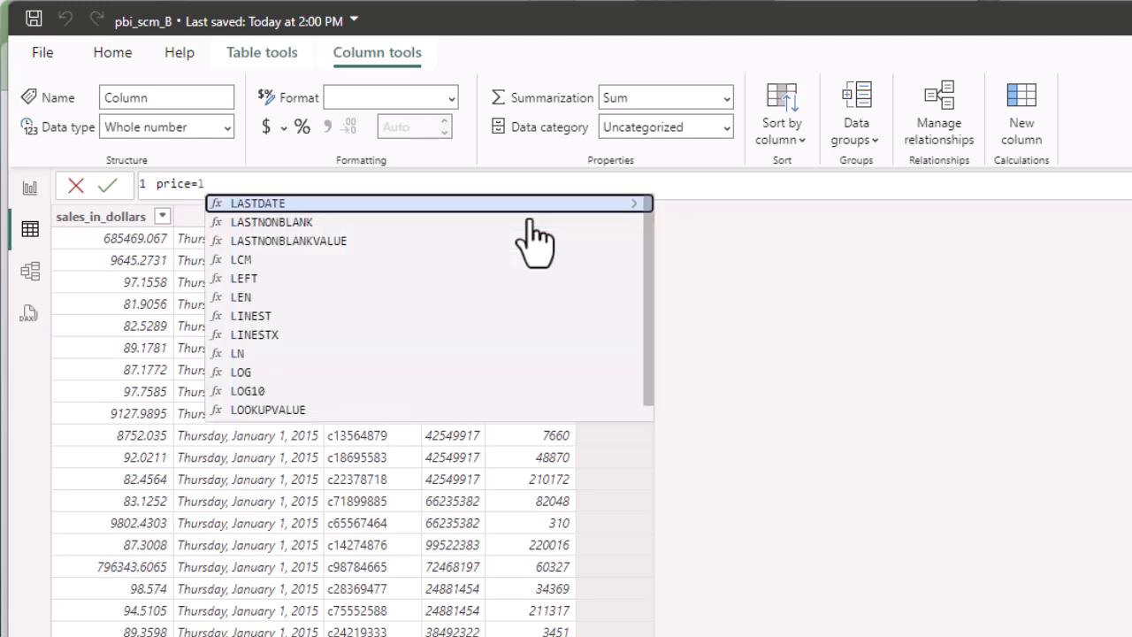
pyautogui.write('ookup')
pyautogui.press('Tab')
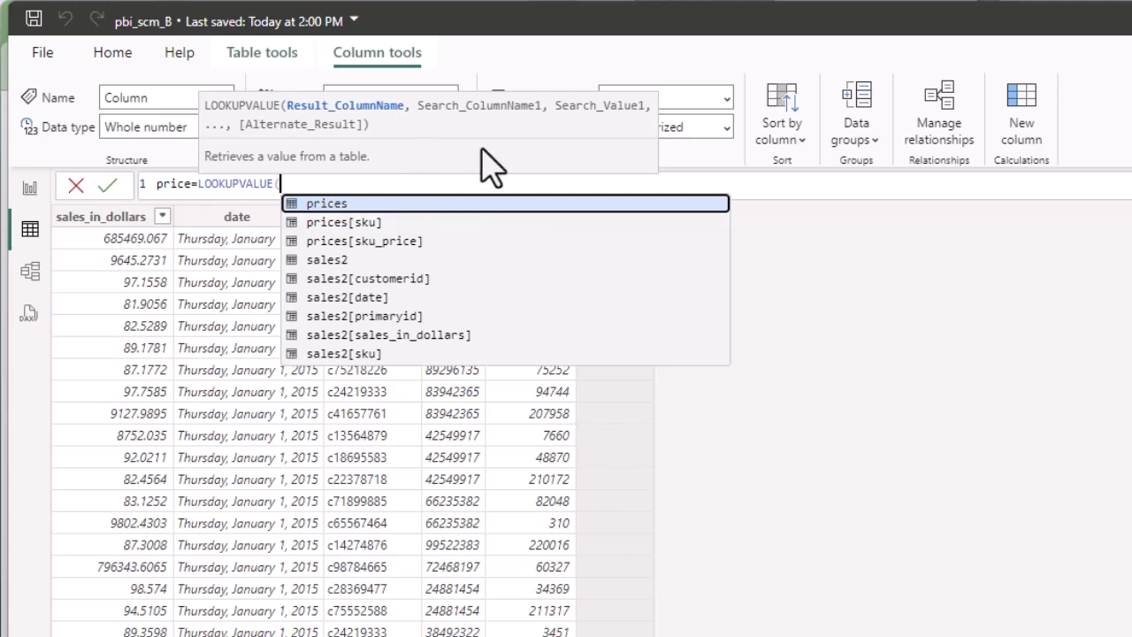
pyautogui.press('Down')
pyautogui.press('Down')
pyautogui.press('Tab')
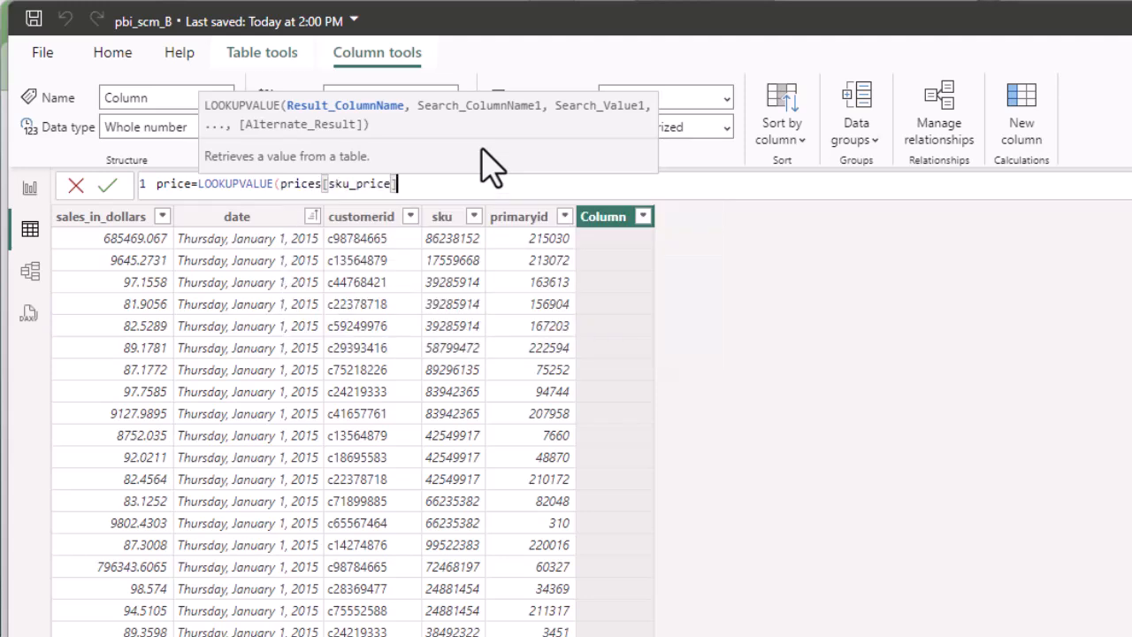
pyautogui.write(',')
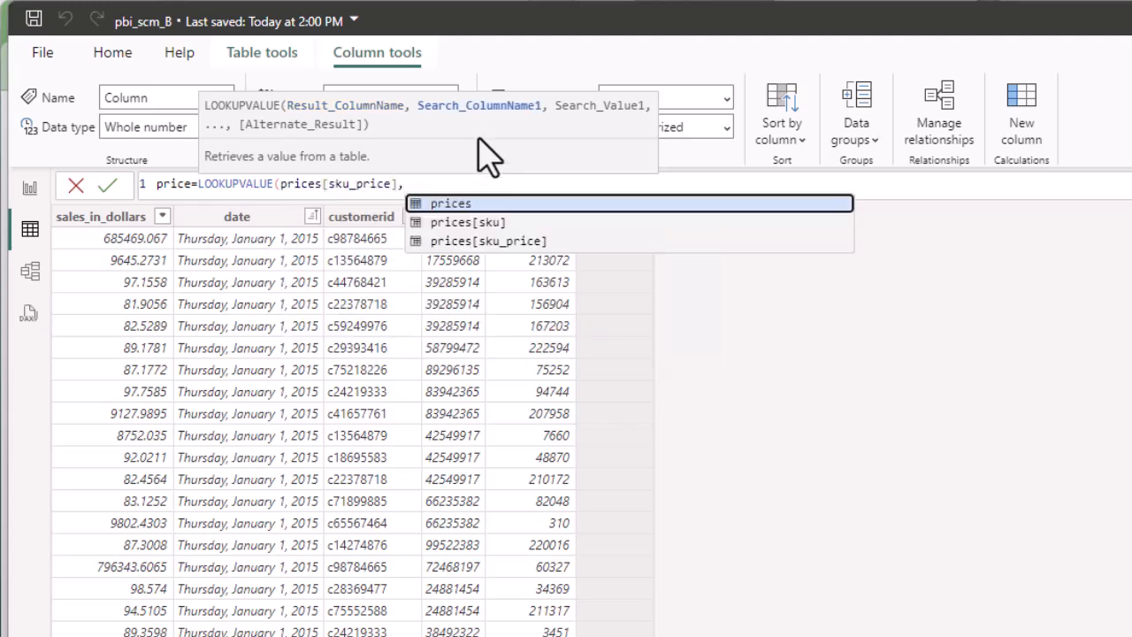
pyautogui.click(474, 223)
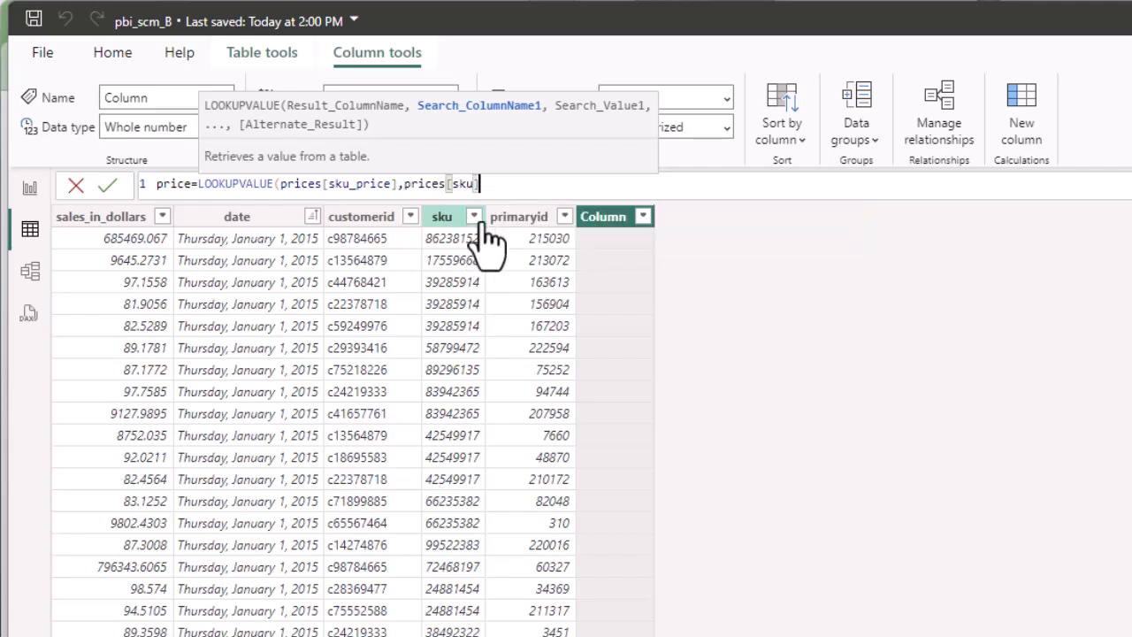
pyautogui.write(',')
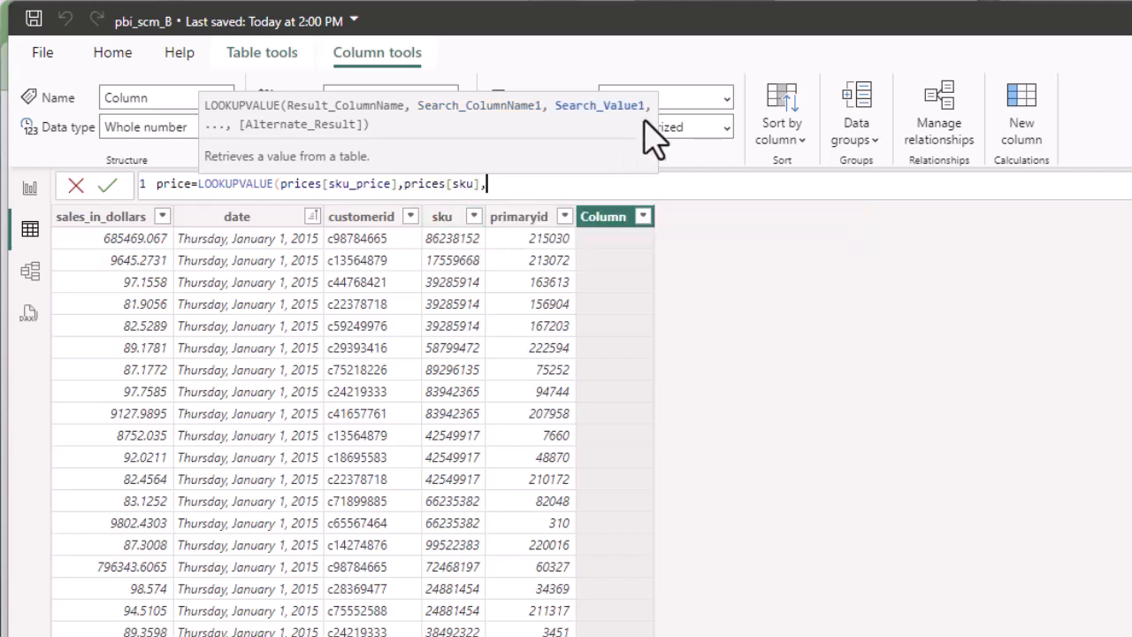
pyautogui.write('sales')
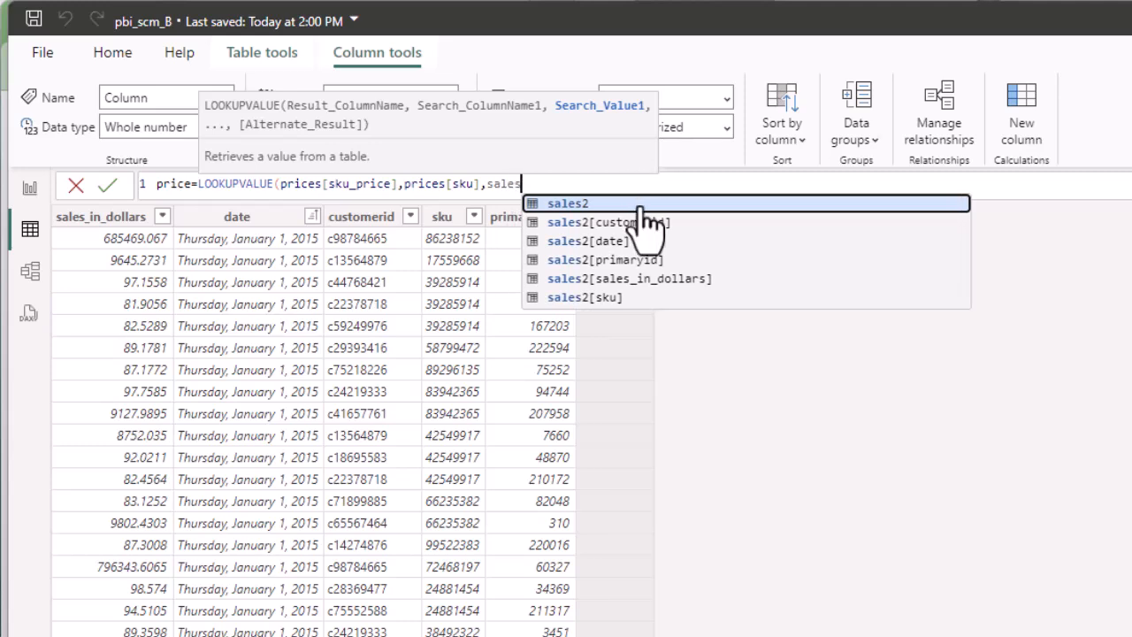
pyautogui.click(609, 297)
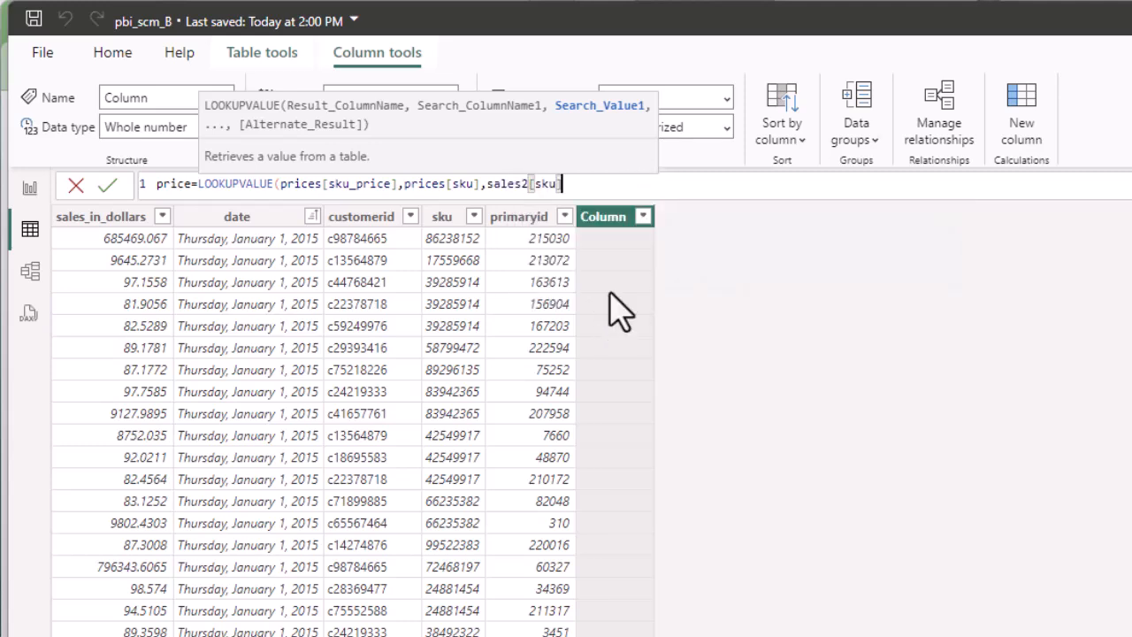
pyautogui.write(')')
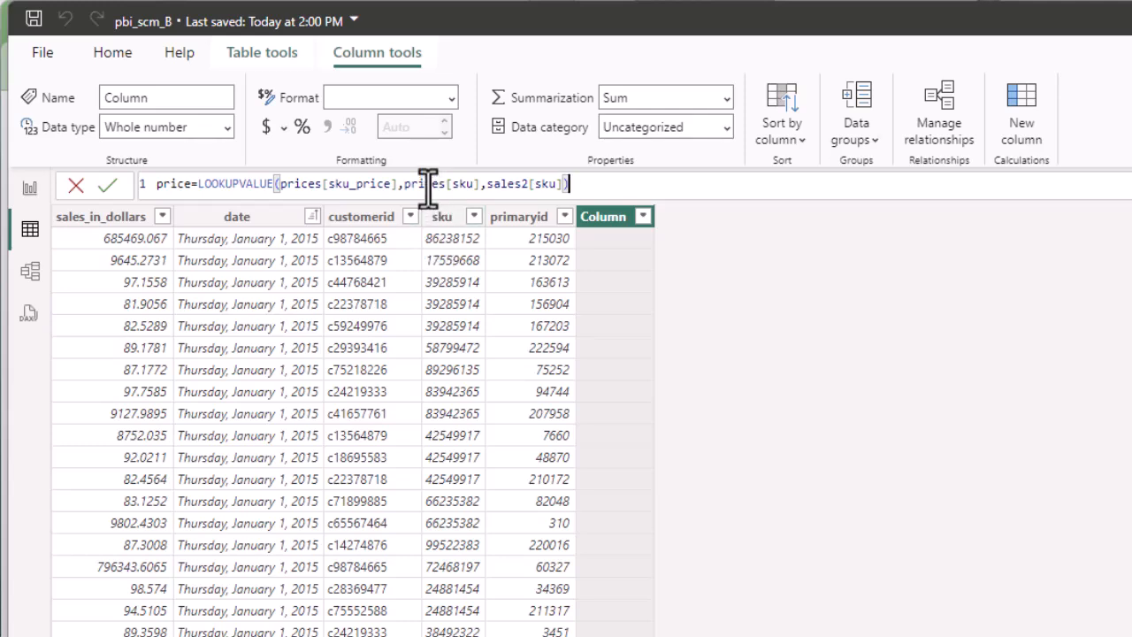
pyautogui.press('Return')
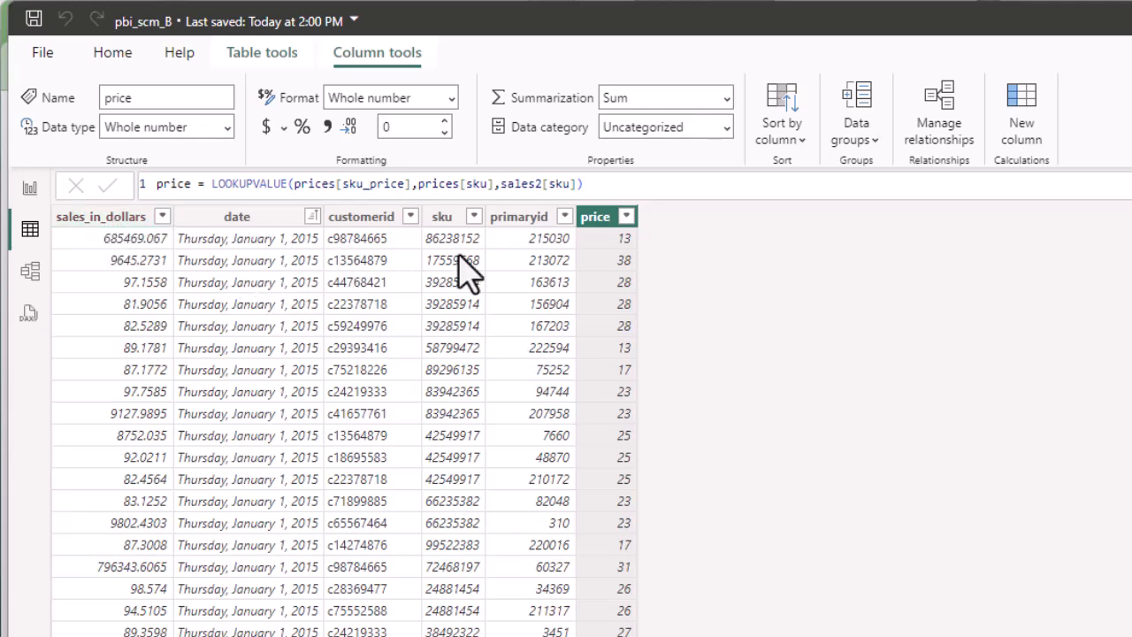
# Create the column quantity sold = DIVIDE(sales2[sales_in_dollars], sales2[price]).
pyautogui.click(1026, 102)
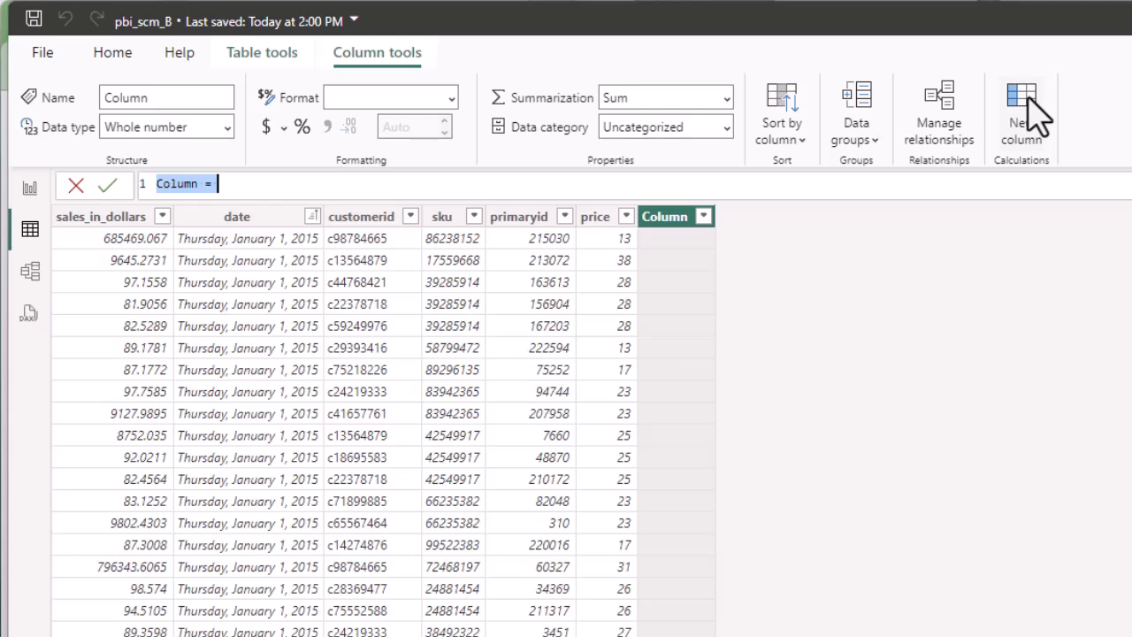
pyautogui.write('quanti')
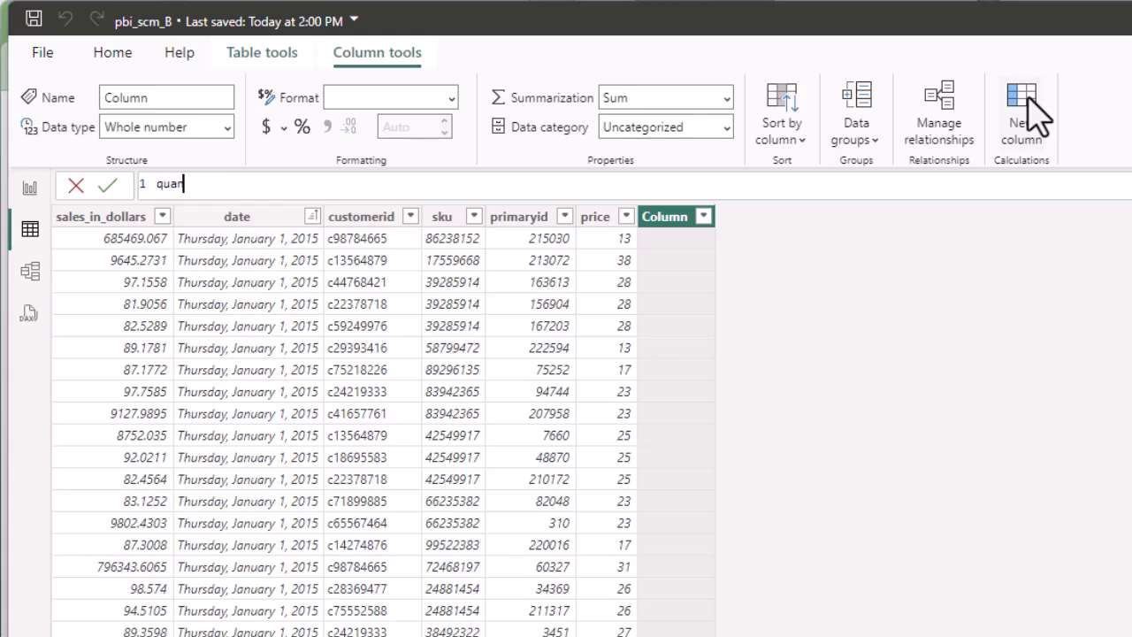
pyautogui.write('ty sold=')
pyautogui.write('divide')
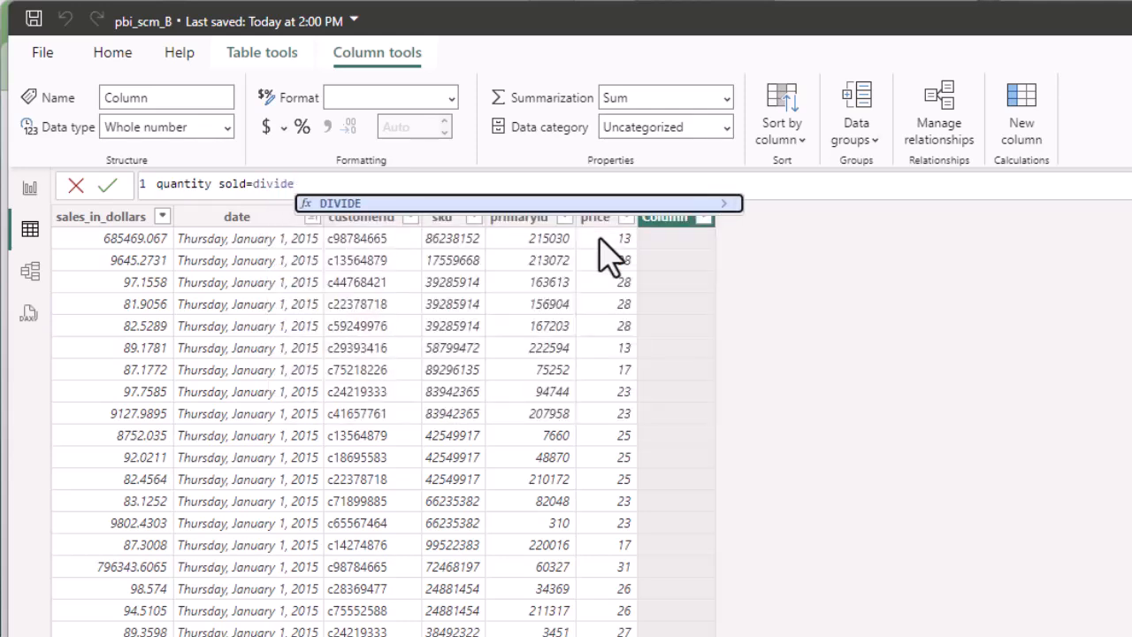
pyautogui.write('(')
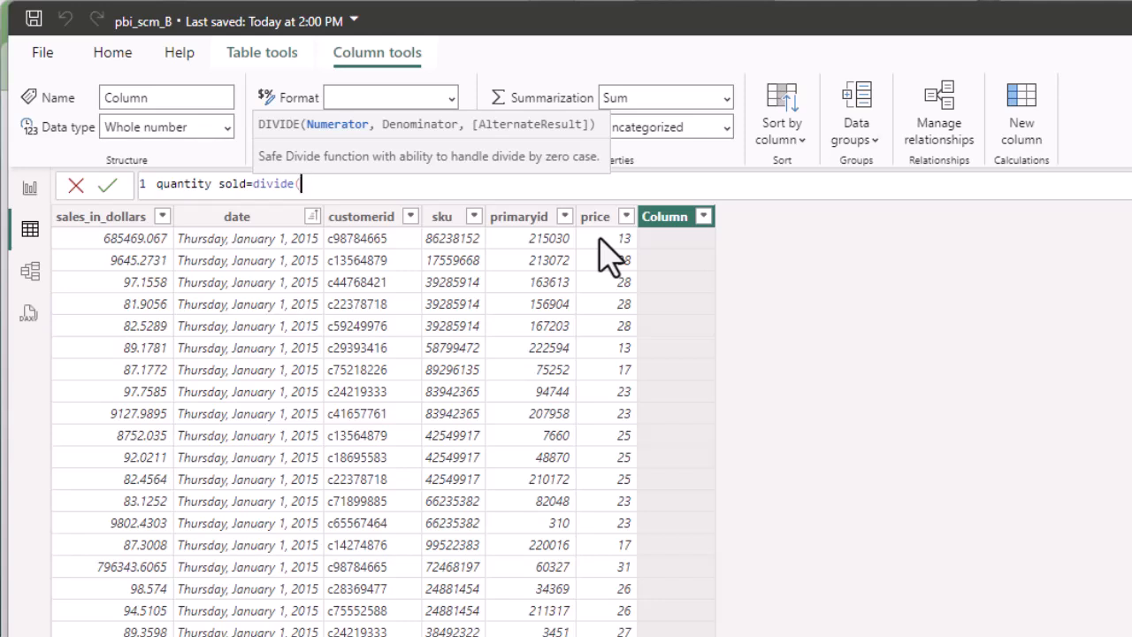
pyautogui.write('sale')
pyautogui.press('Down')
pyautogui.press('Down')
pyautogui.press('Down')
pyautogui.press('Down')
pyautogui.press('Down')
pyautogui.press('Tab')
pyautogui.write(',sales')
pyautogui.press('Down')
pyautogui.press('Down')
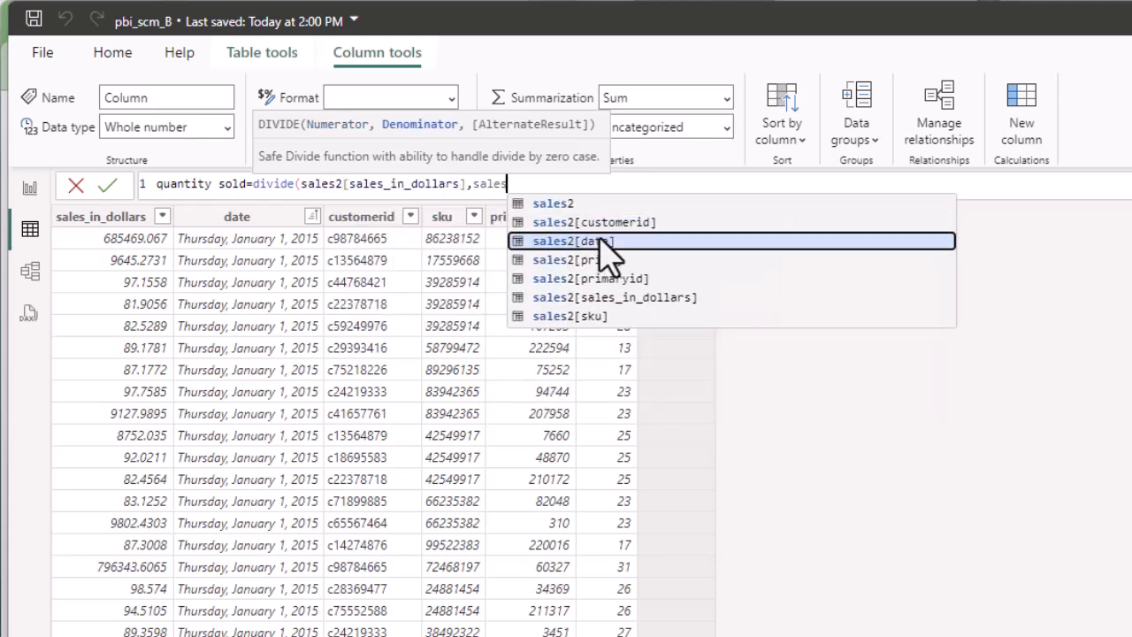
pyautogui.press('Down')
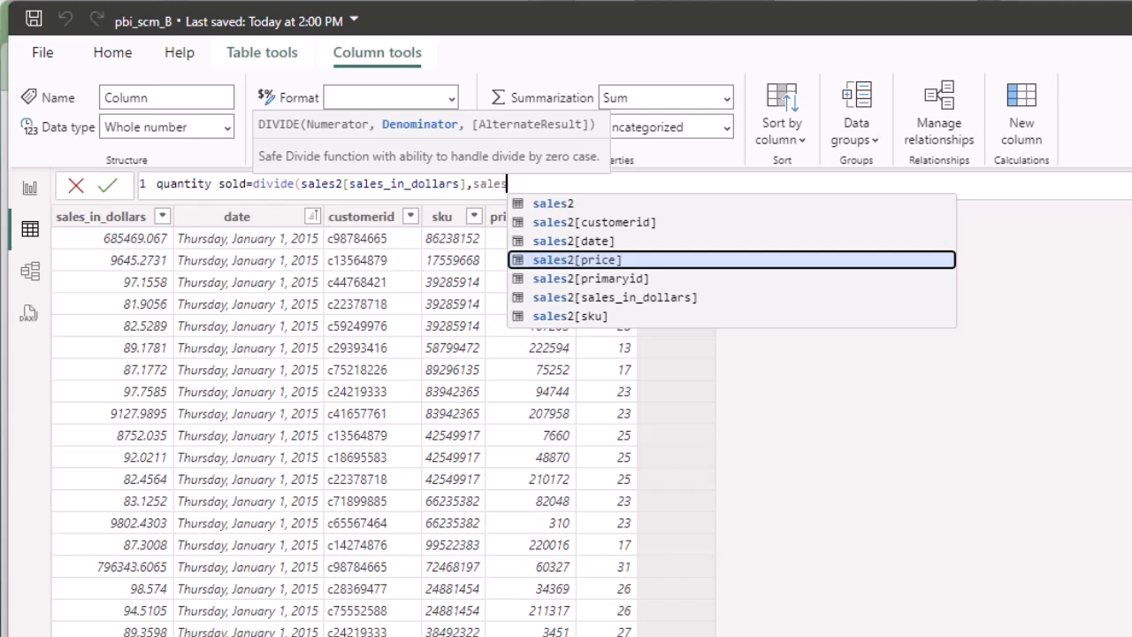
pyautogui.press('Tab')
pyautogui.write(')')
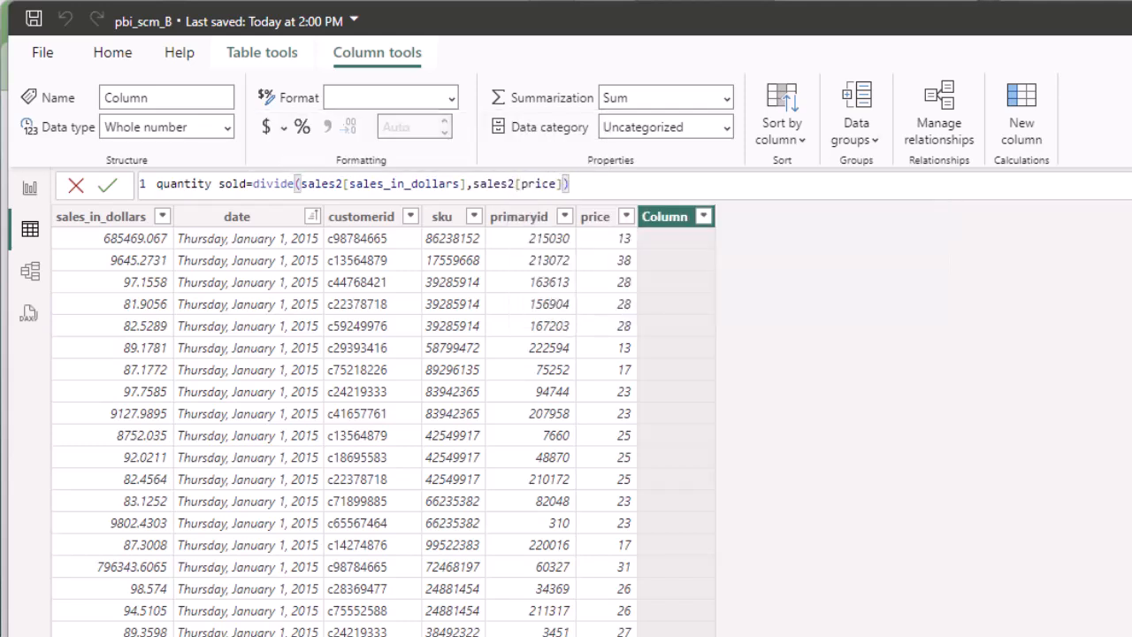
pyautogui.press('Return')
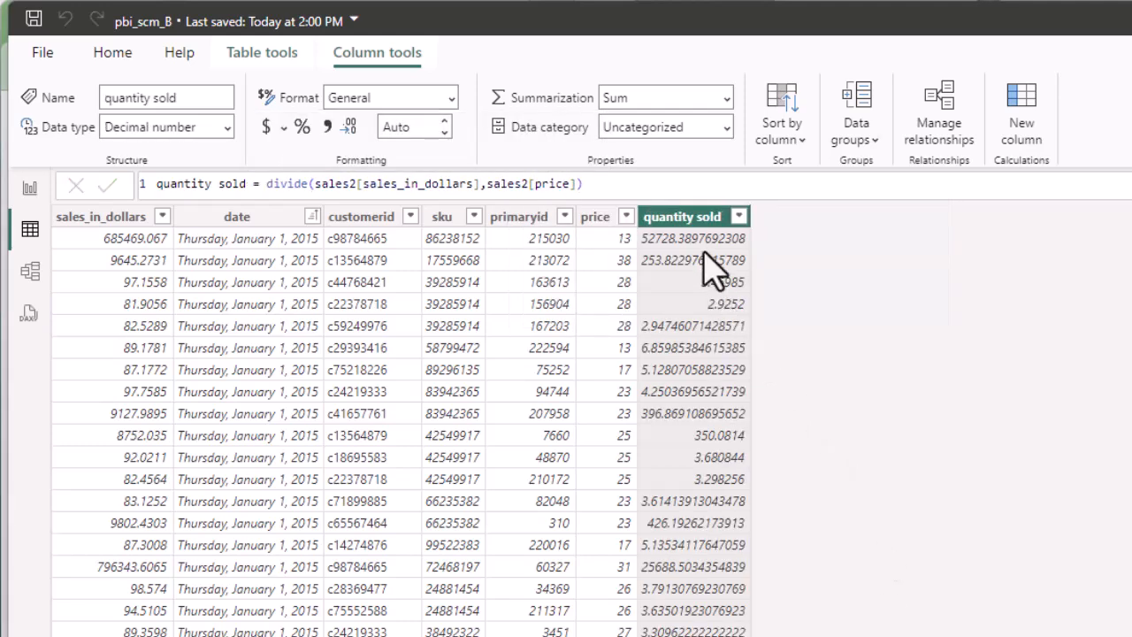
# Format quantity sold as a whole number with thousands separators and return to the report.
pyautogui.click(327, 125)
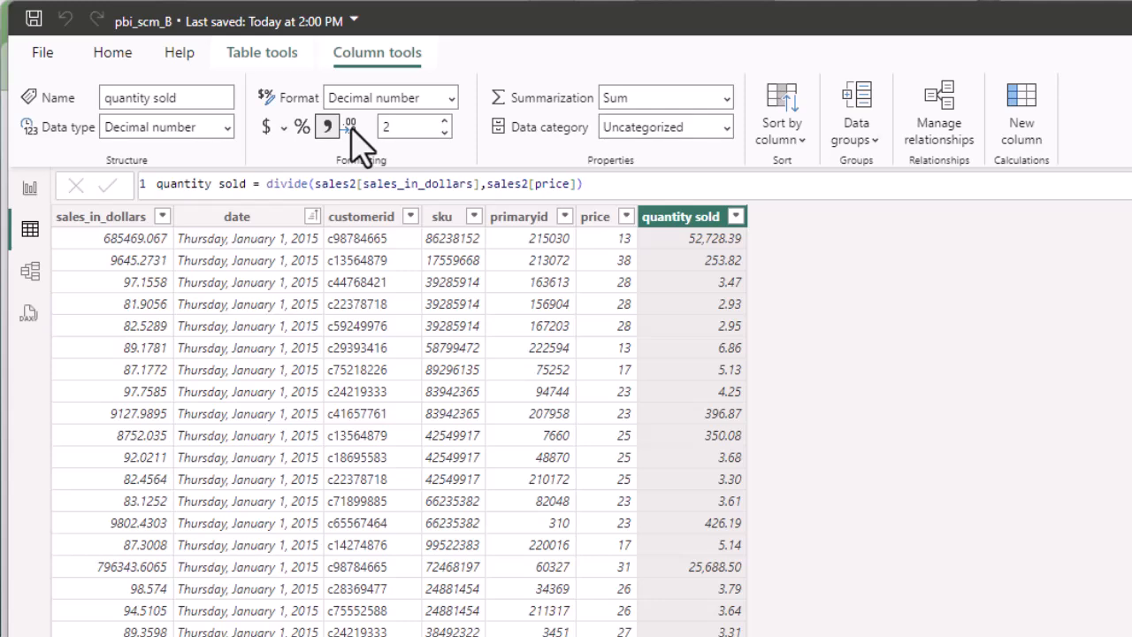
pyautogui.click(444, 131)
pyautogui.click(445, 132)
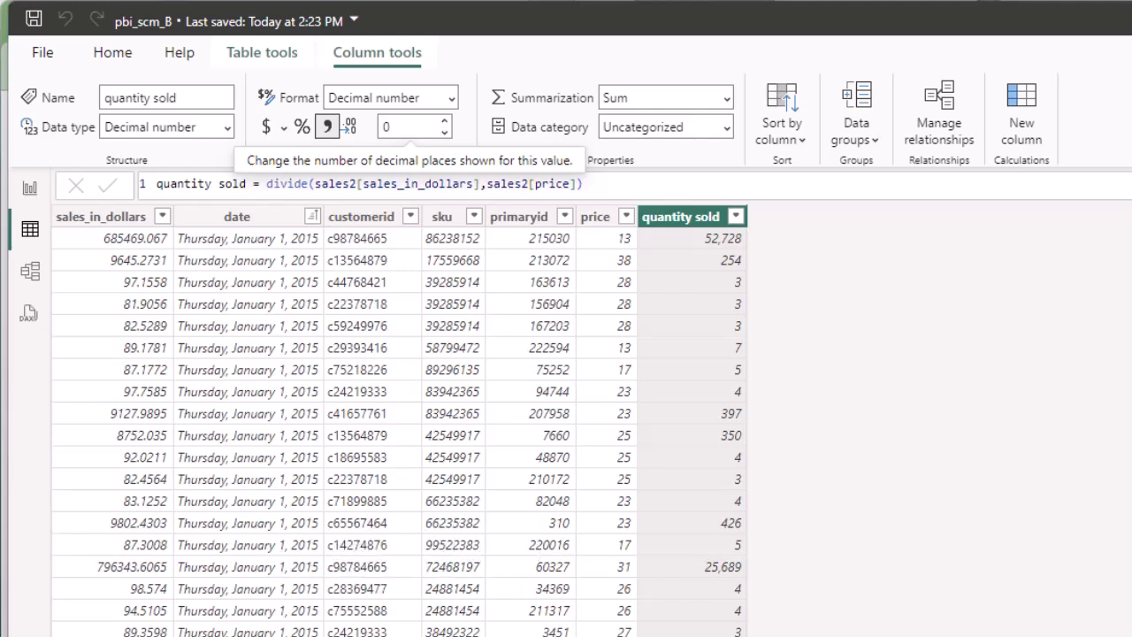
pyautogui.click(31, 191)
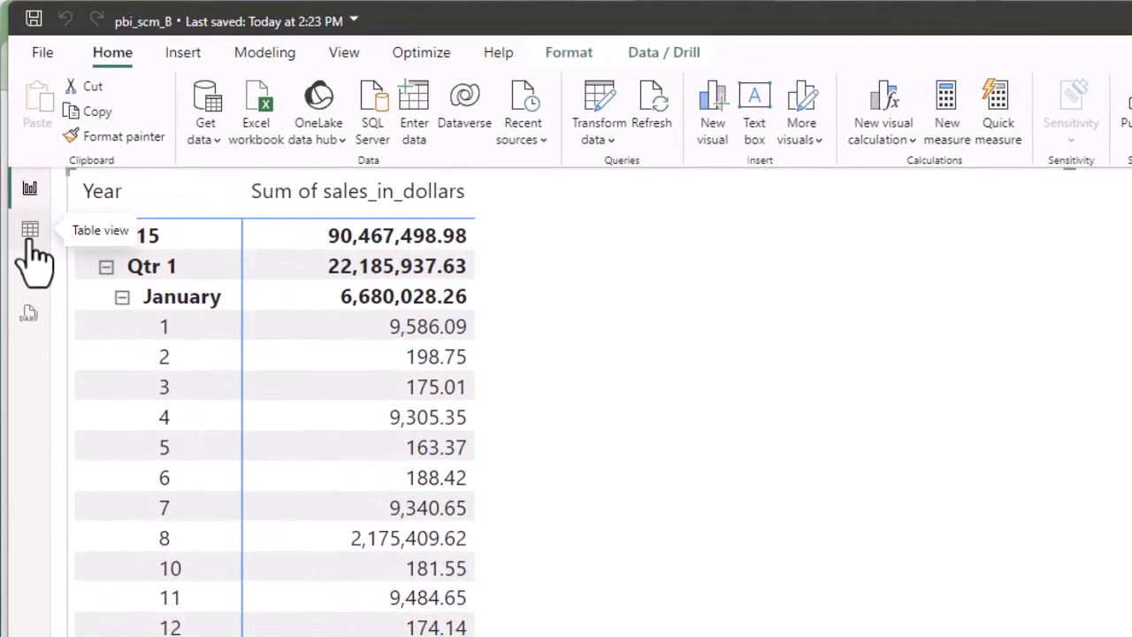
# Go back to the sales2 data grid and bring up the Table tools ribbon.
pyautogui.click(32, 242)
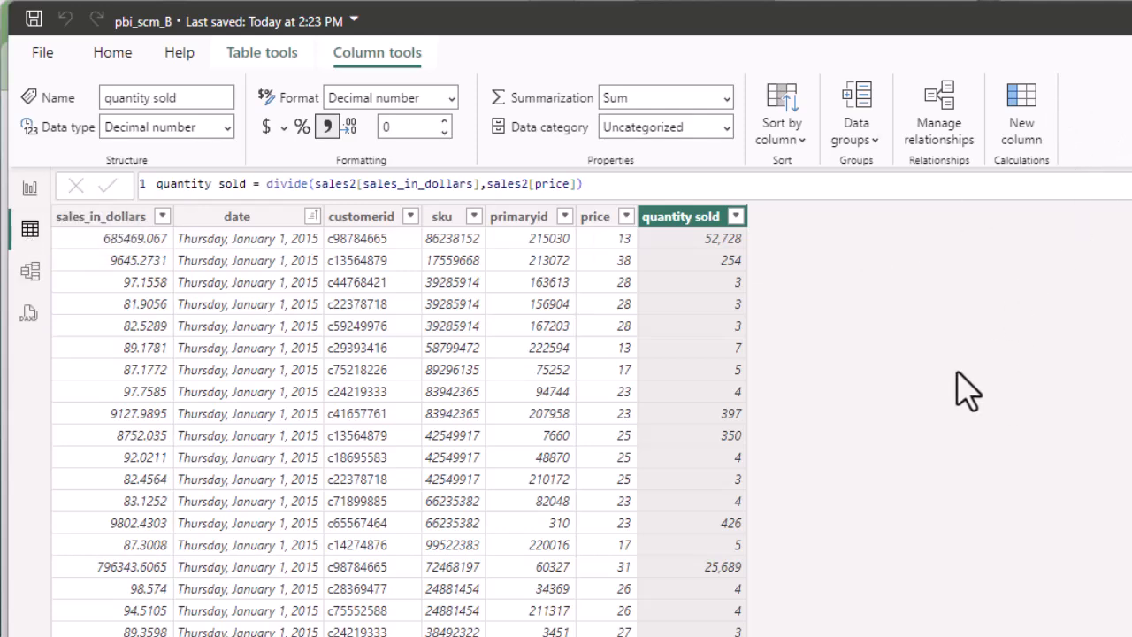
pyautogui.click(262, 55)
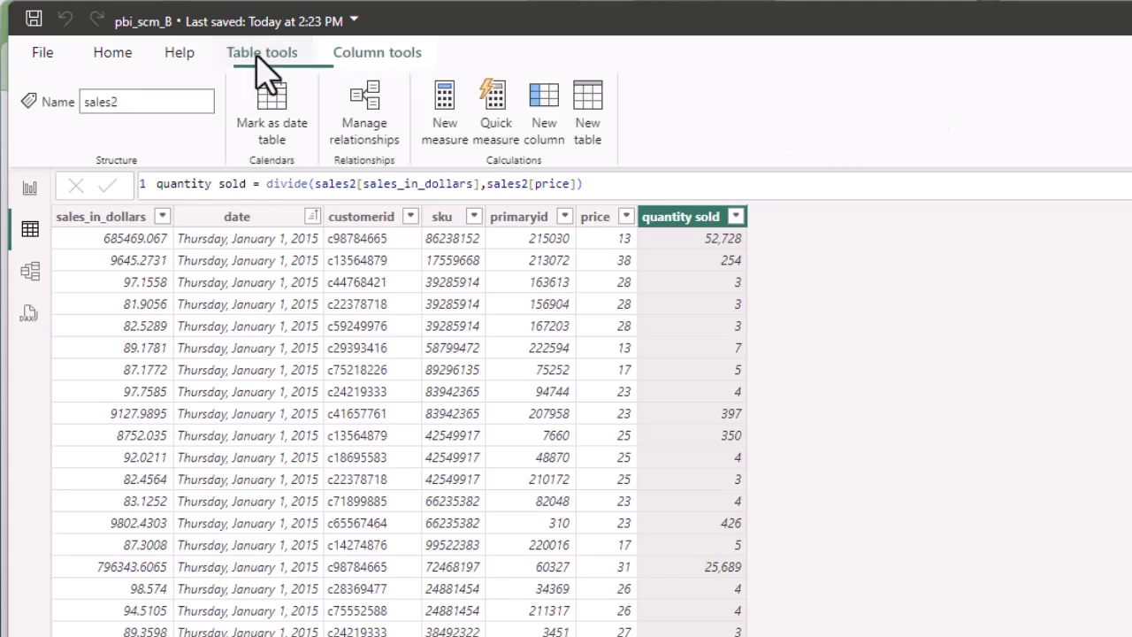
# Create a new table mycalendar = CALENDARAUTO().
pyautogui.click(588, 123)
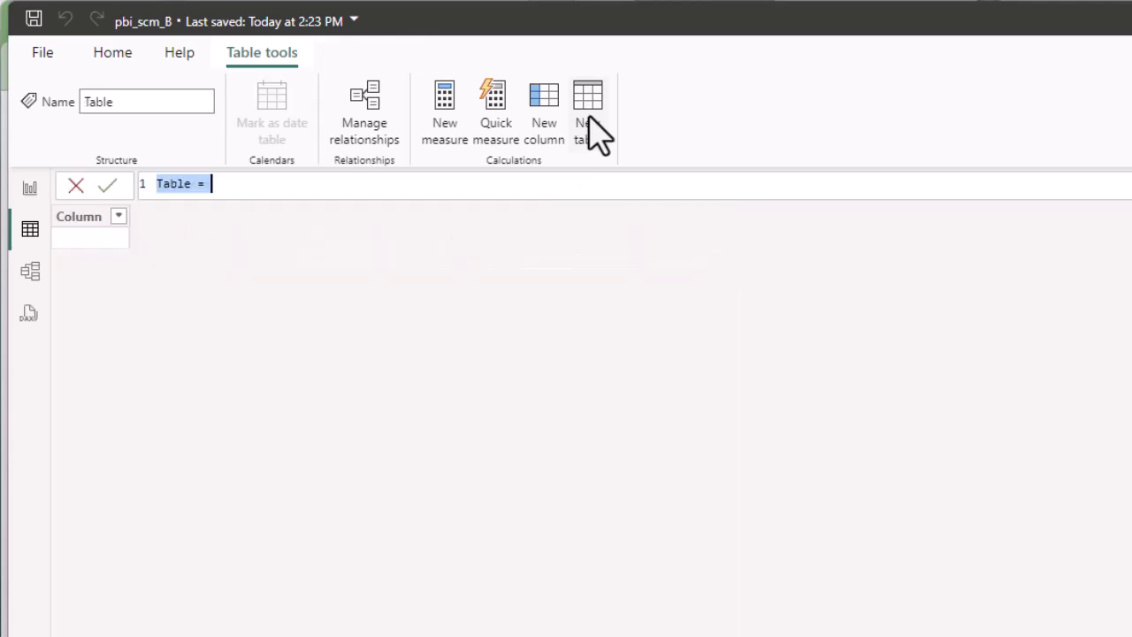
pyautogui.write('mycale')
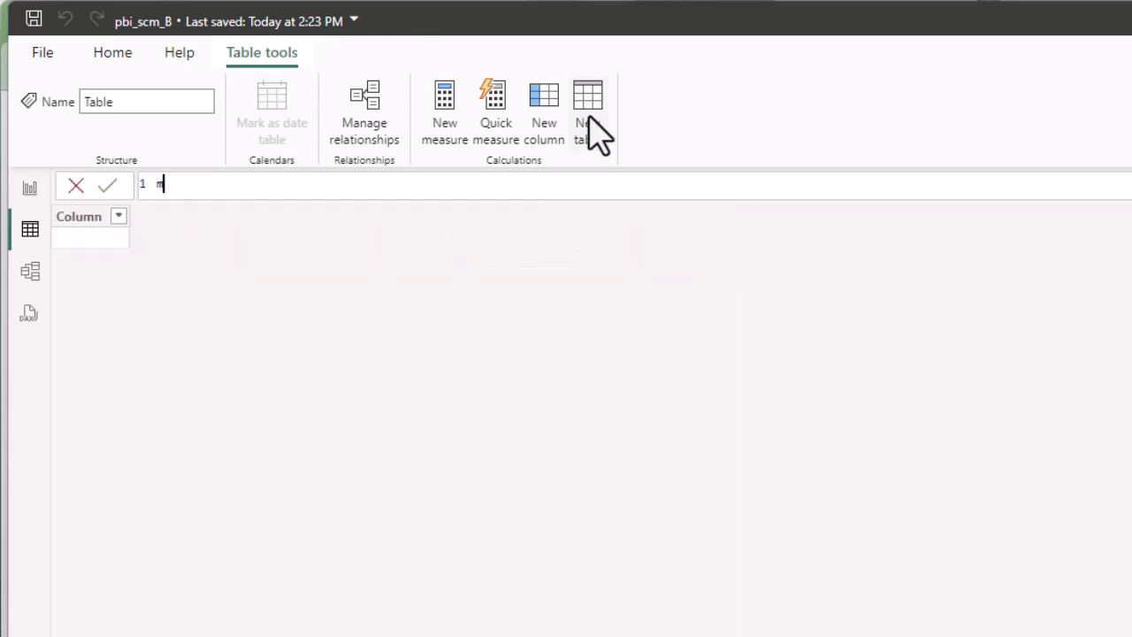
pyautogui.write('ndar=cale')
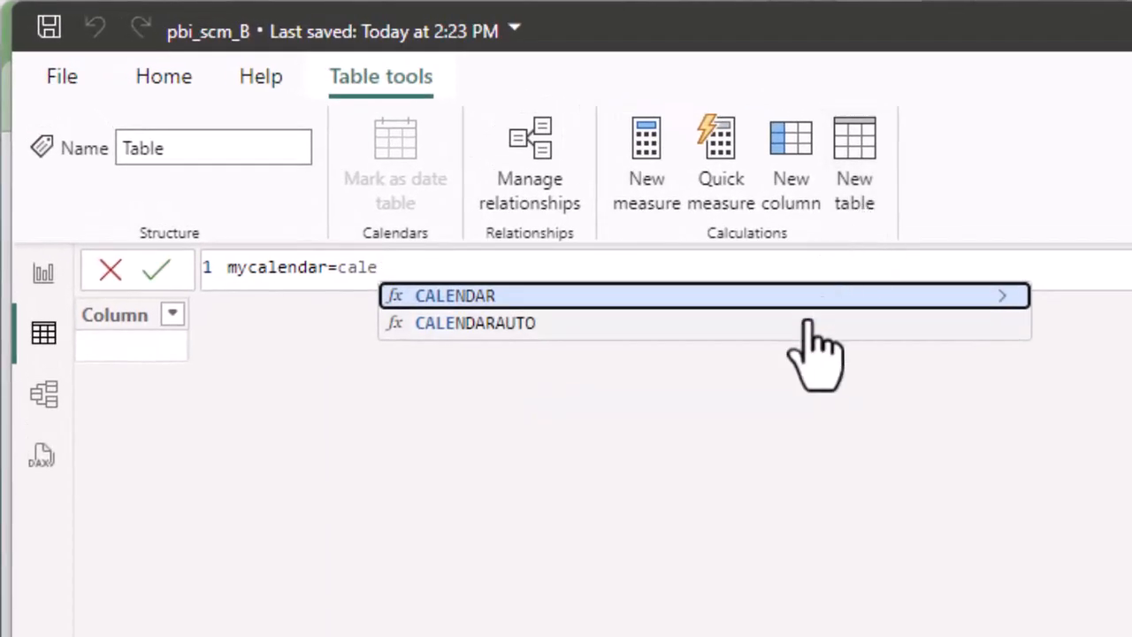
pyautogui.click(808, 323)
pyautogui.write('()')
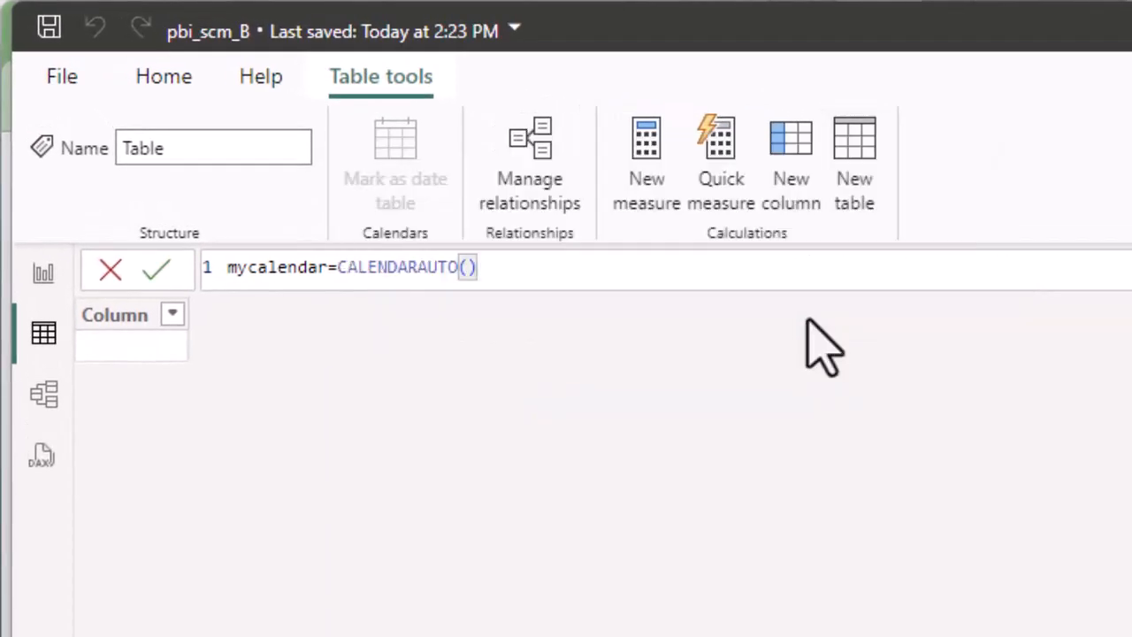
pyautogui.press('Return')
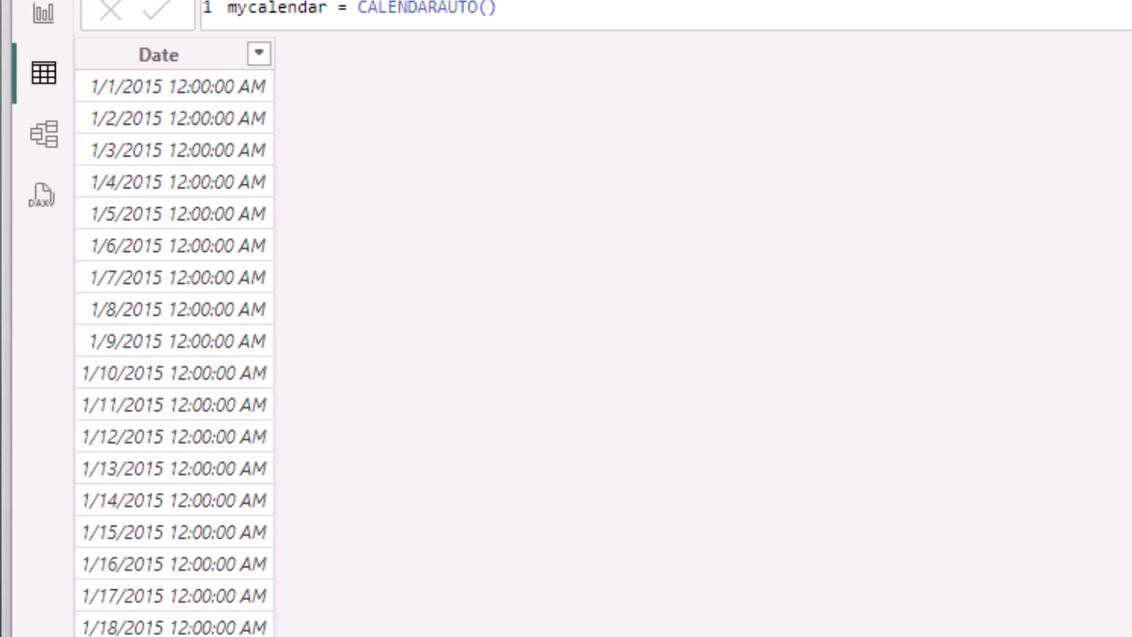
# Check the report matrix and the new mycalendar dates, then return to the sales2 table.
pyautogui.click(1131, 309)
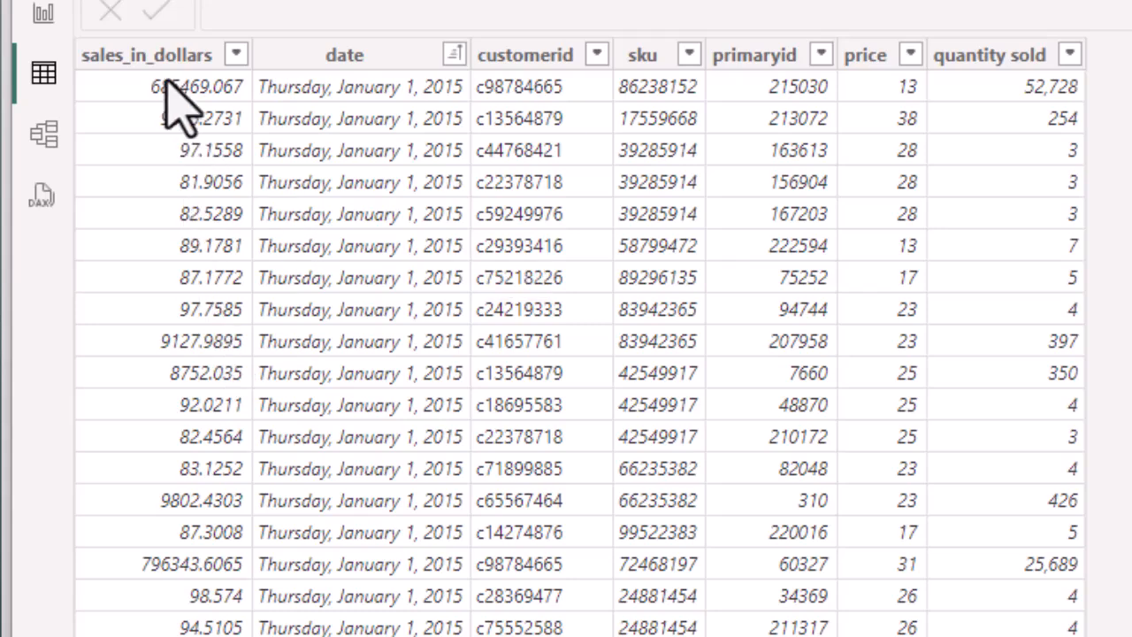
pyautogui.click(44, 13)
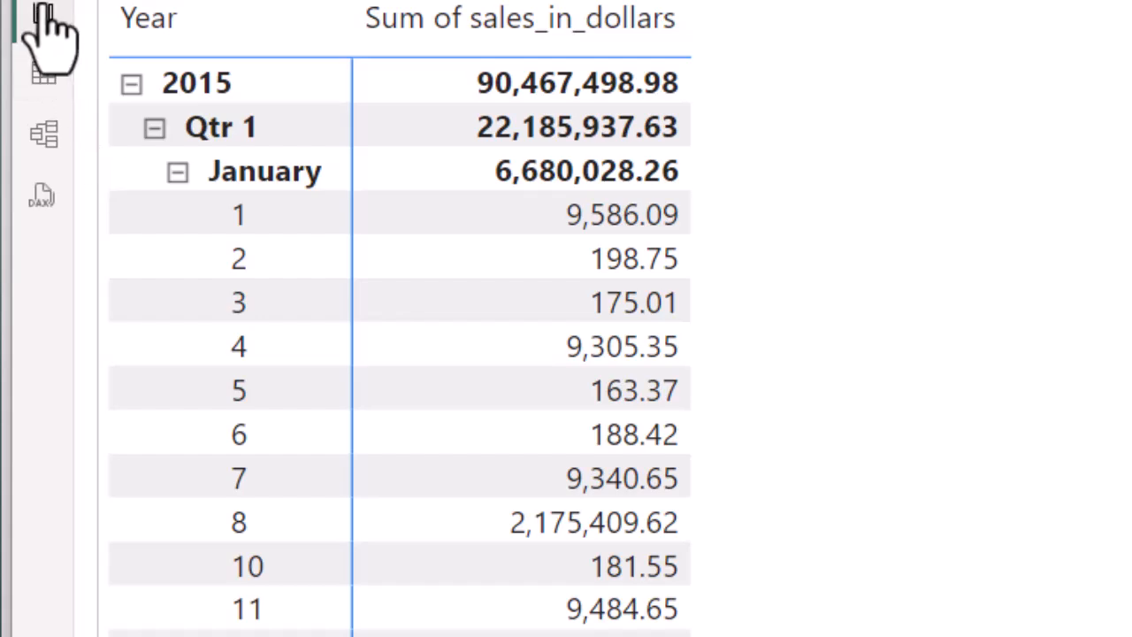
pyautogui.click(44, 75)
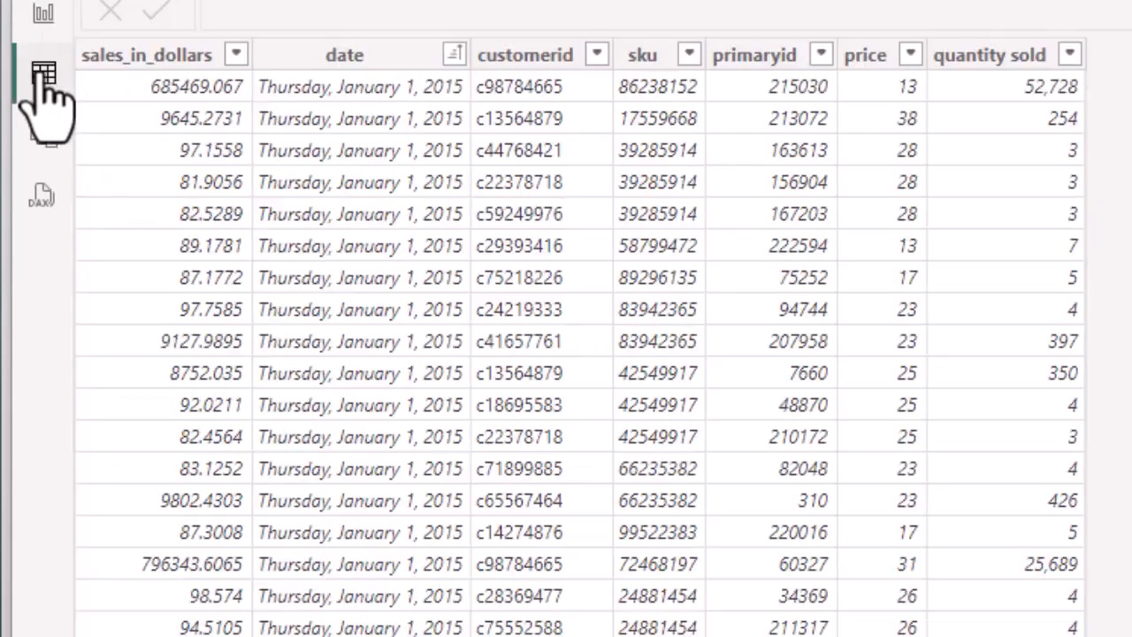
pyautogui.click(794, 133)
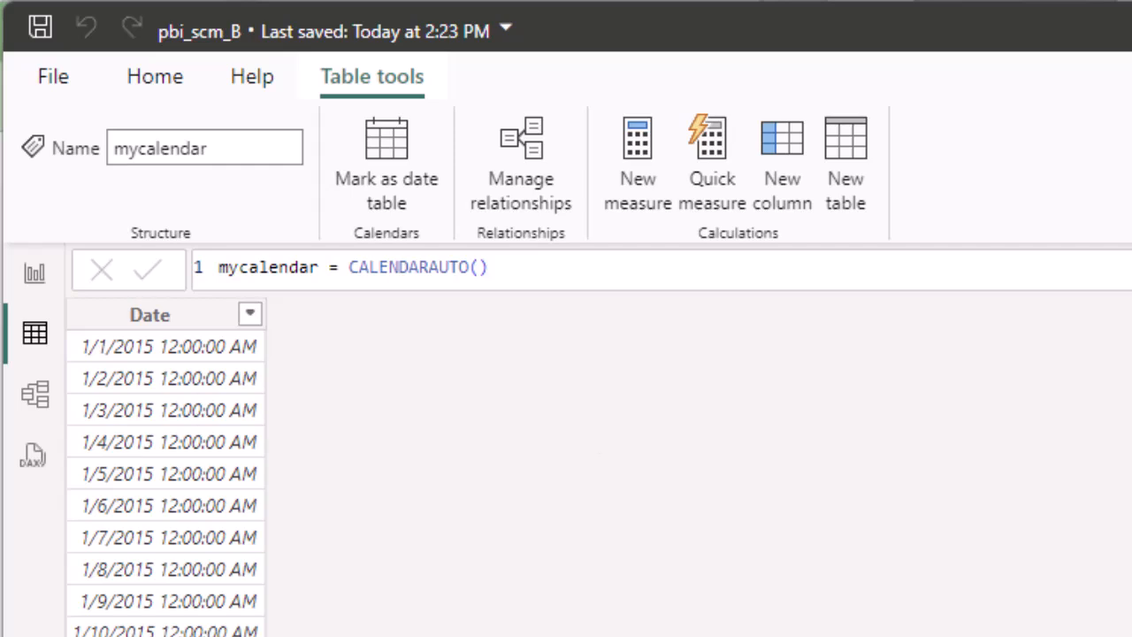
pyautogui.click(1130, 495)
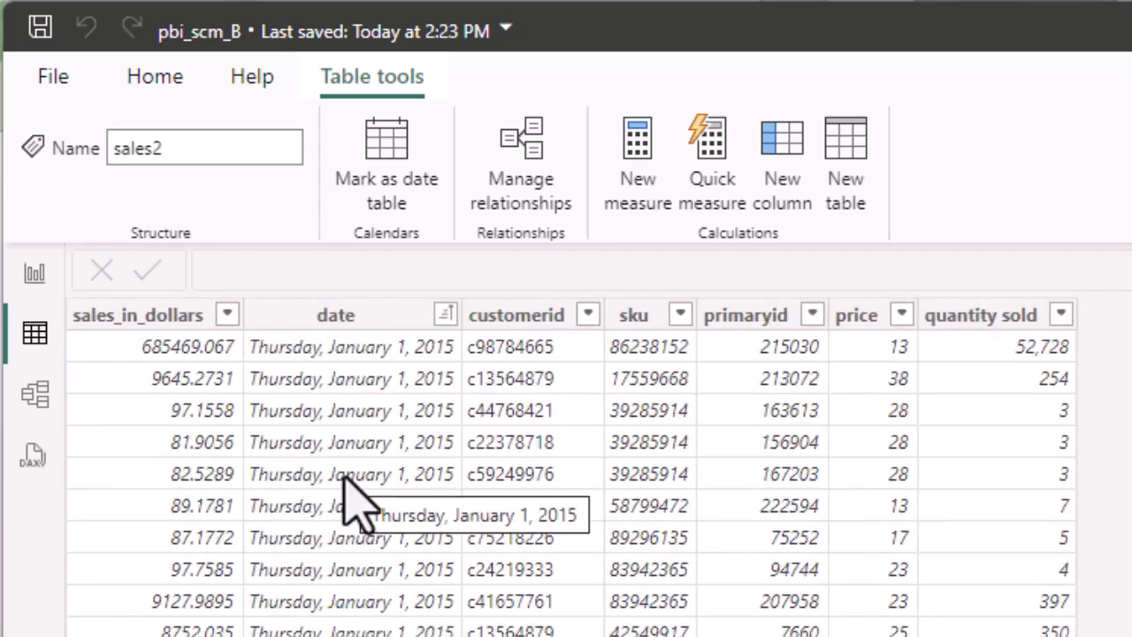
# In Model view, relate mycalendar[Date] to sales2[date] one-to-many, then view mycalendar's rows.
pyautogui.click(36, 398)
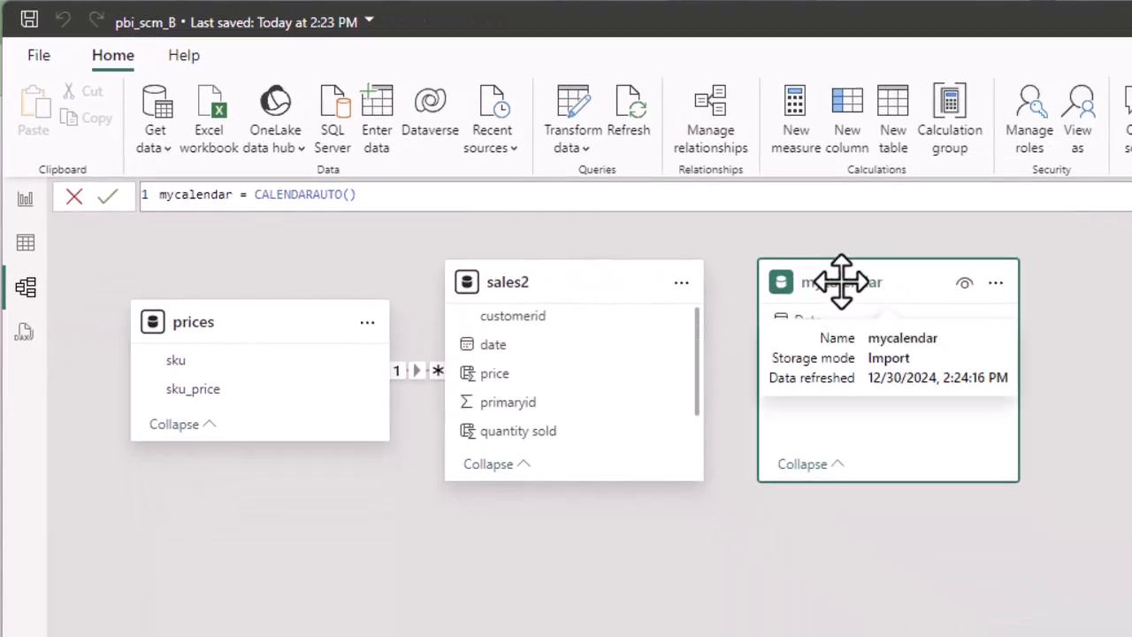
pyautogui.moveTo(840, 281); pyautogui.dragTo(412, 608)
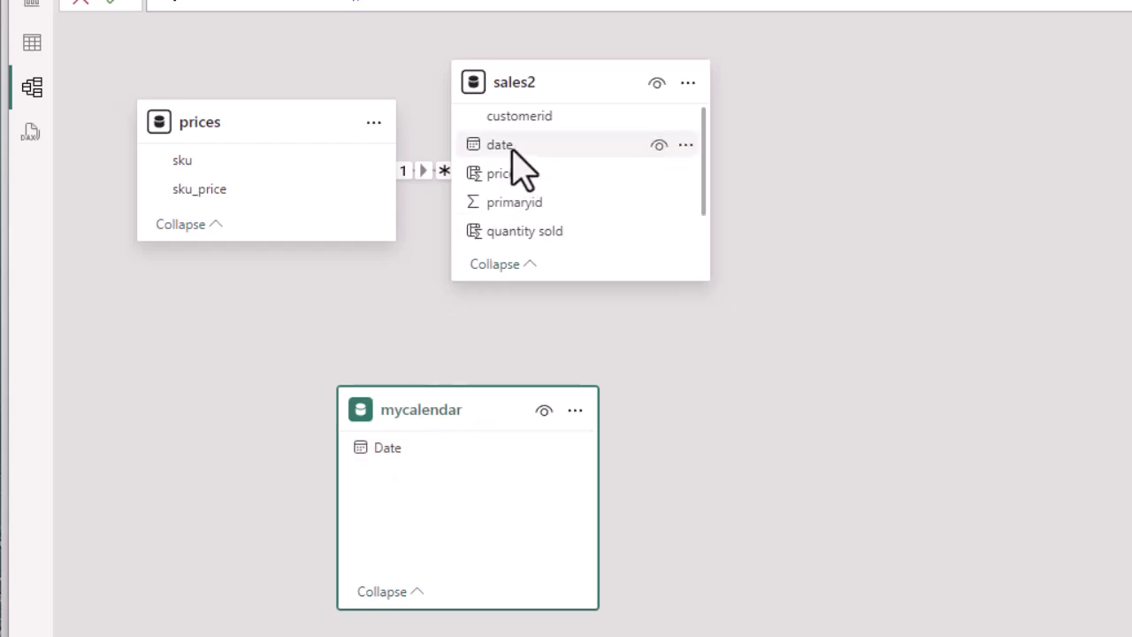
pyautogui.moveTo(430, 469); pyautogui.dragTo(529, 149)
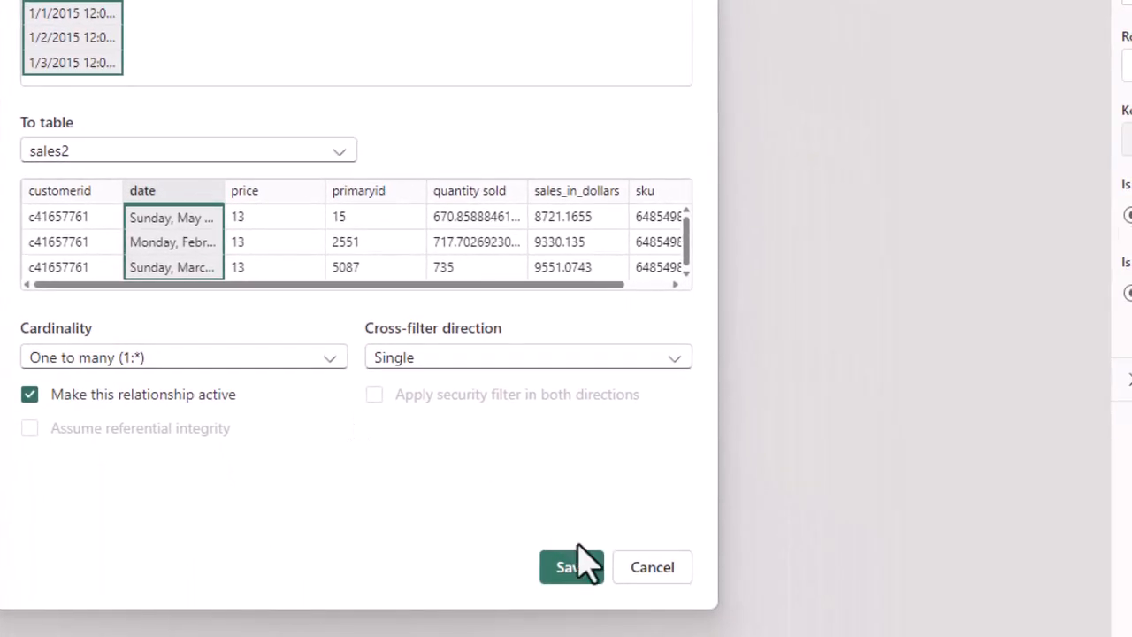
pyautogui.click(577, 570)
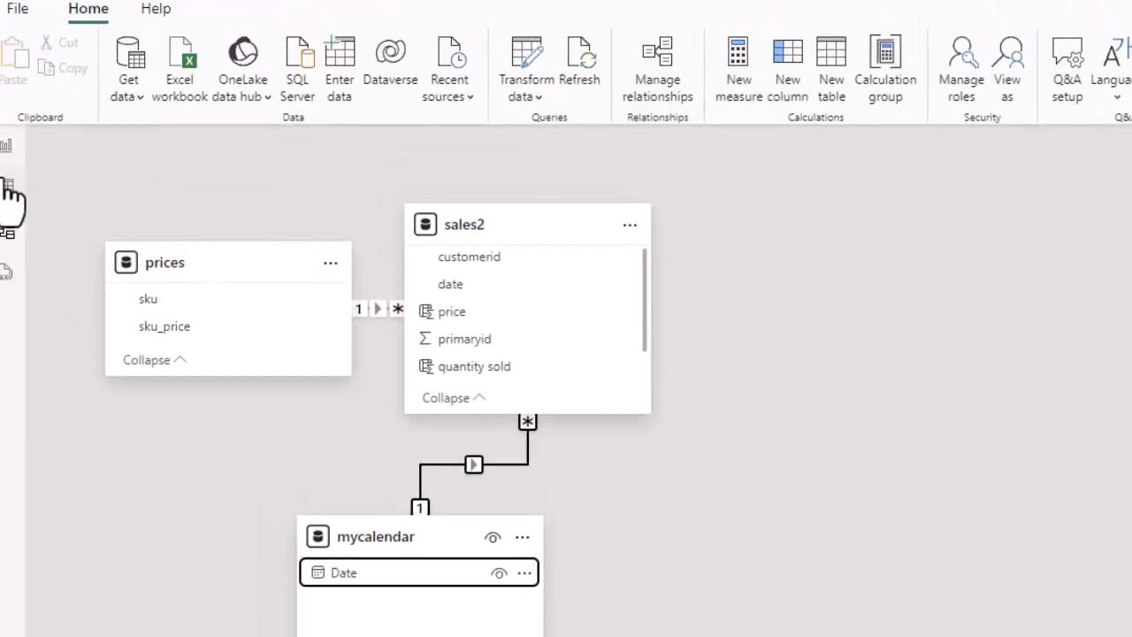
pyautogui.click(8, 187)
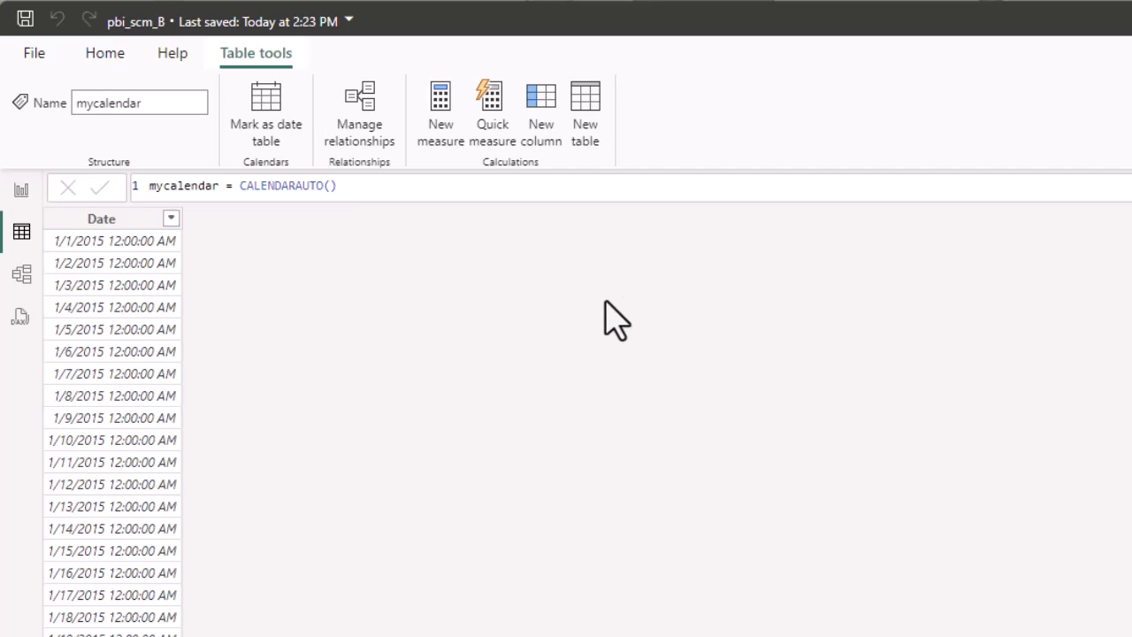
# Create the mycalendar measure total sales = SUM(sales2[quantity sold]).
pyautogui.click(440, 139)
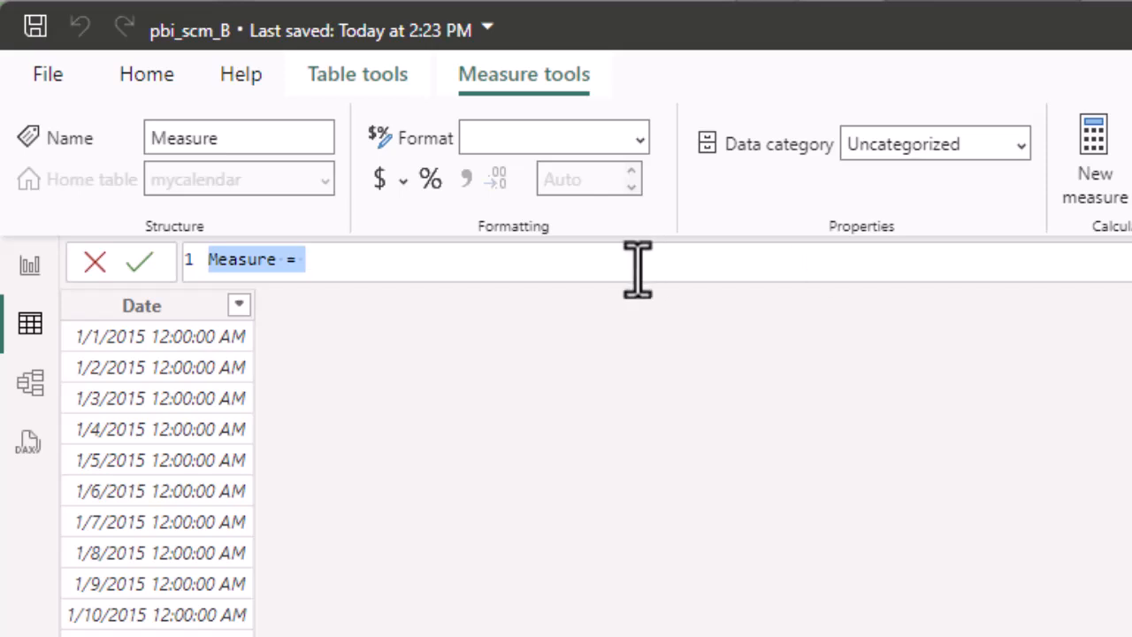
pyautogui.write('t')
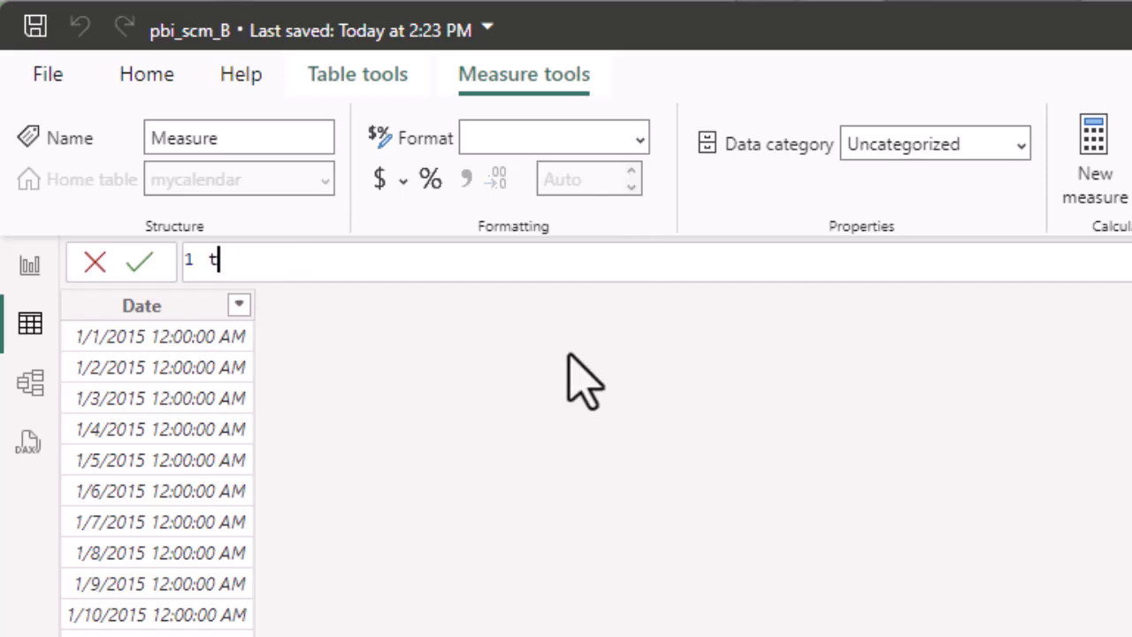
pyautogui.write('otal sales')
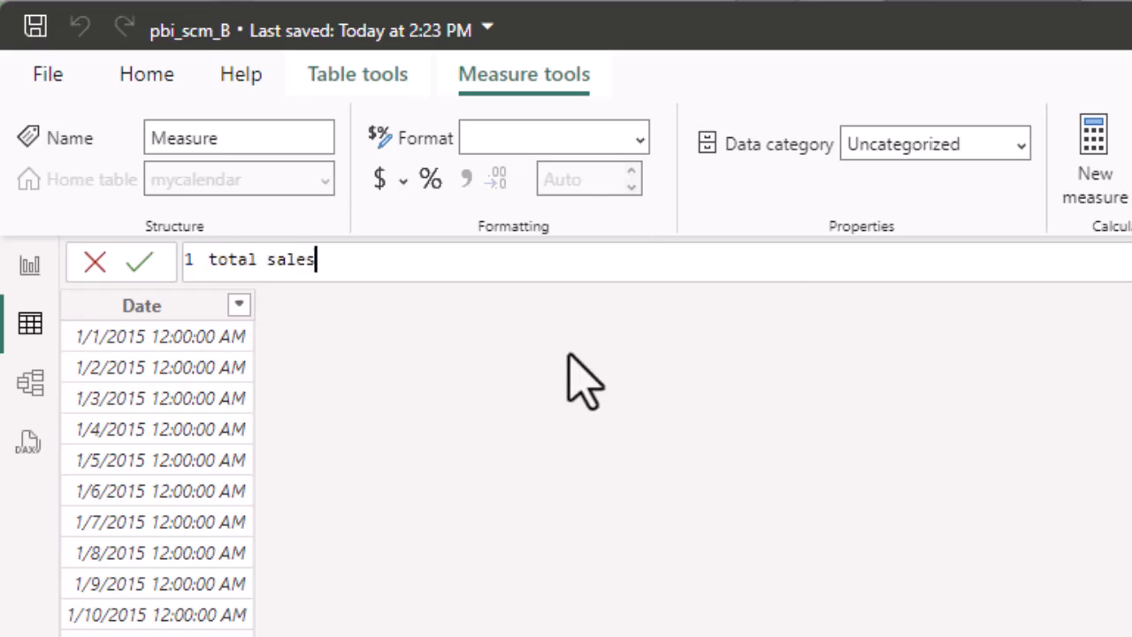
pyautogui.write('=sum')
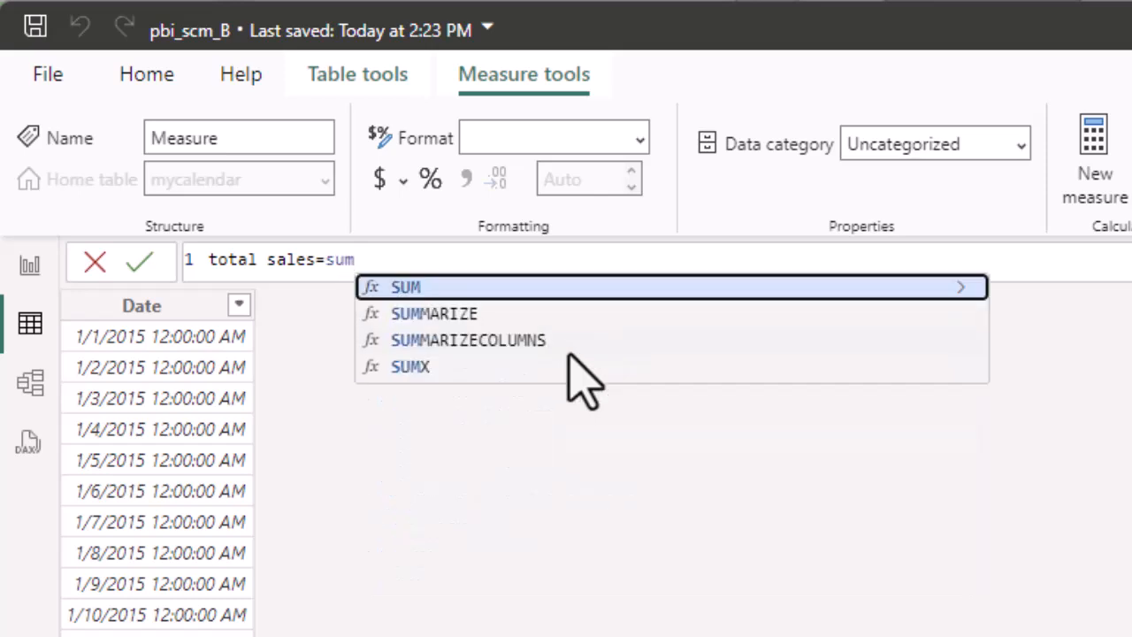
pyautogui.write('(')
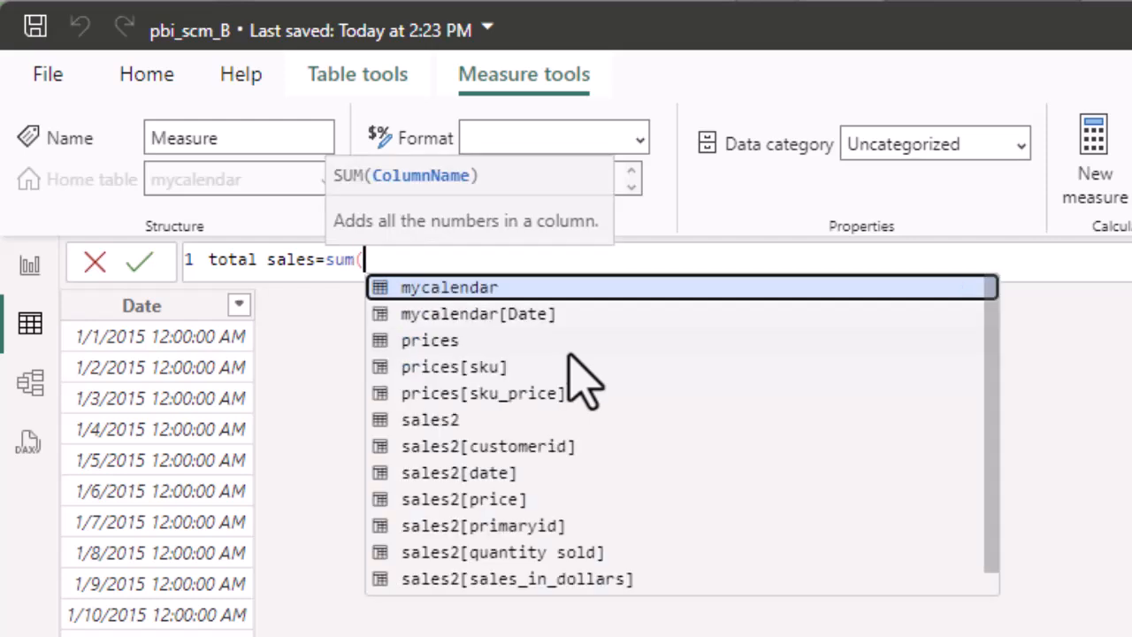
pyautogui.press('Down')
pyautogui.press('Down')
pyautogui.press('Down')
pyautogui.press('Down')
pyautogui.press('Down')
pyautogui.press('Down')
pyautogui.press('Down')
pyautogui.press('Down')
pyautogui.press('Down')
pyautogui.press('Down')
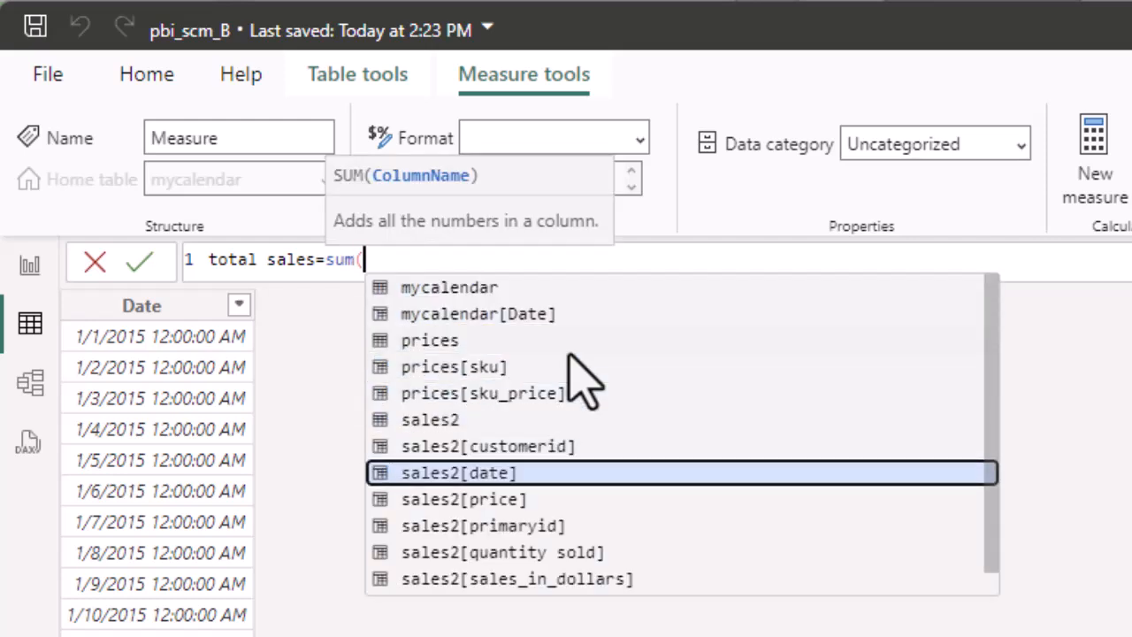
pyautogui.press('Tab')
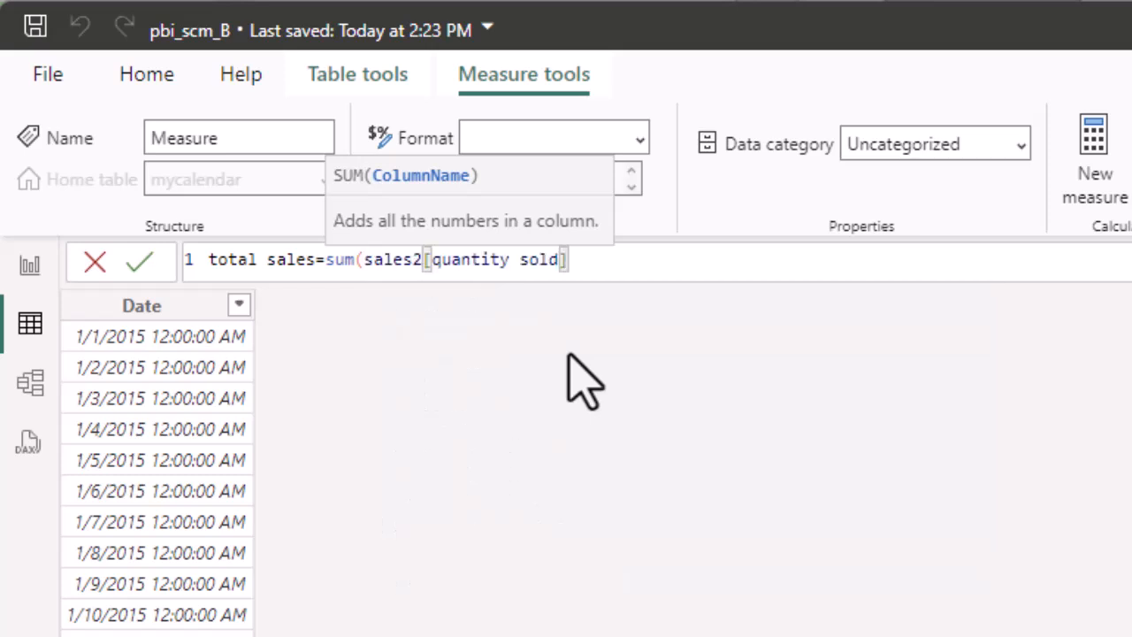
pyautogui.write(')')
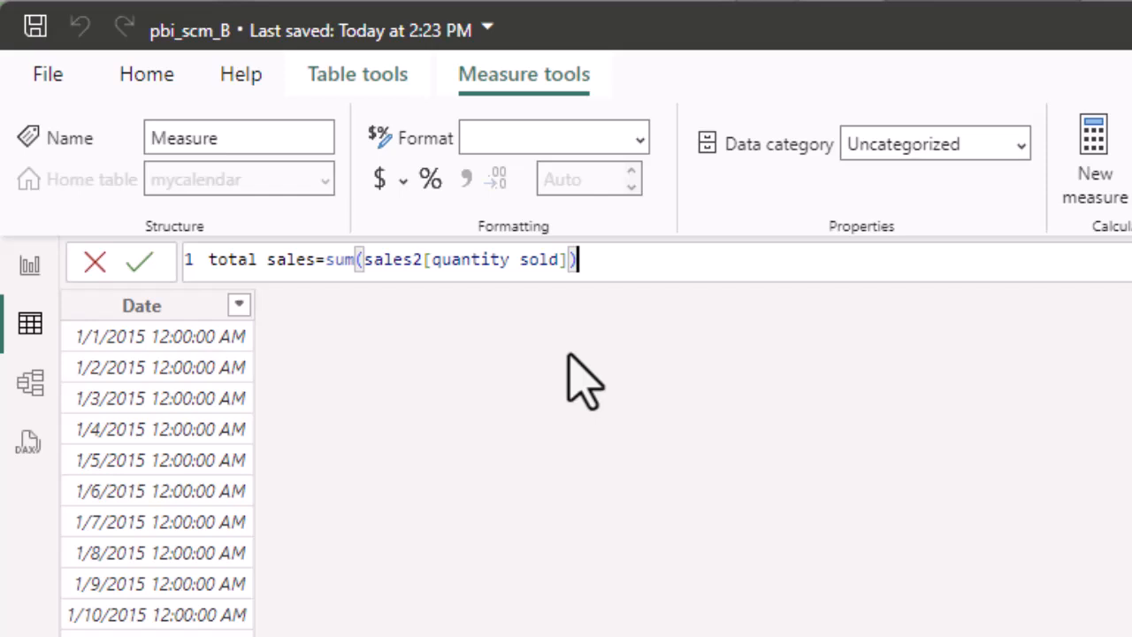
pyautogui.press('Return')
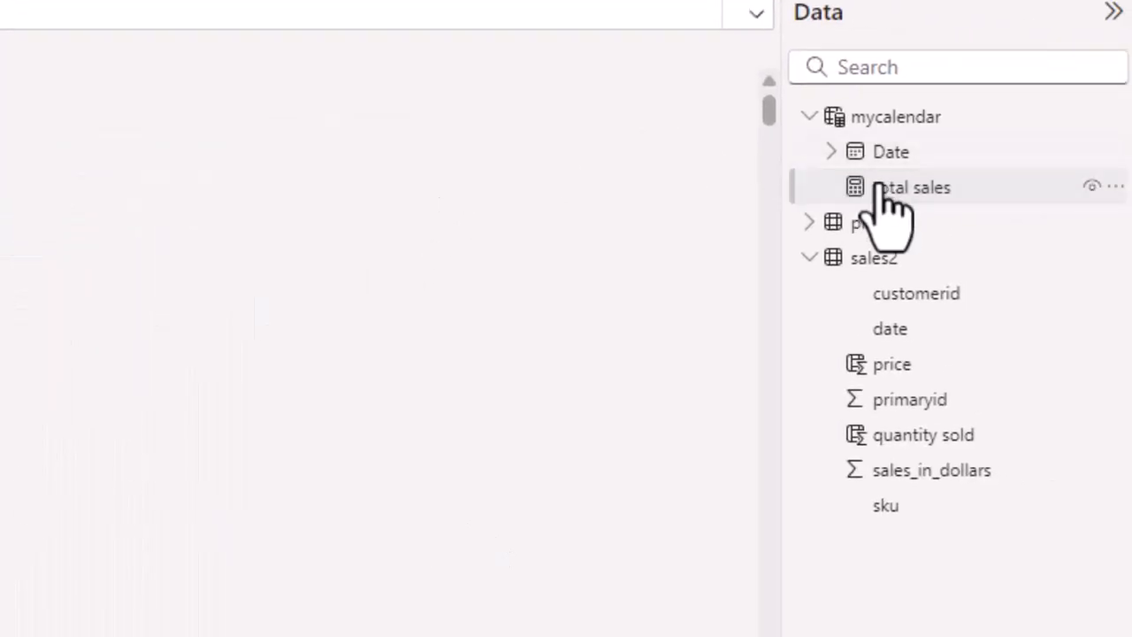
# Select the total sales measure and start a new calculated column in mycalendar.
pyautogui.click(928, 190)
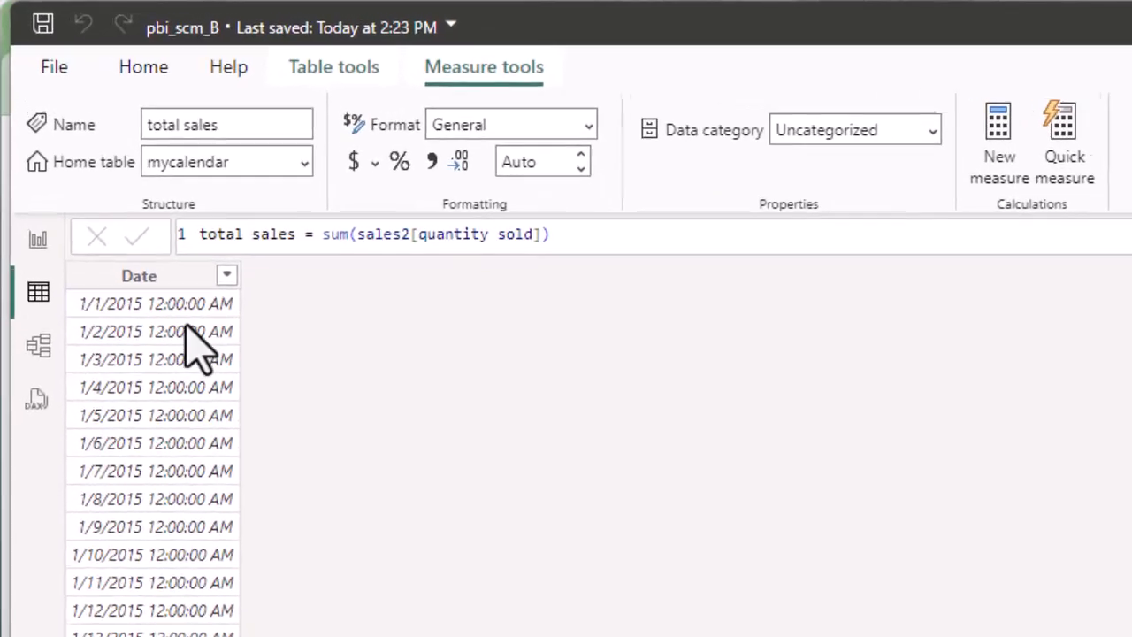
pyautogui.click(369, 76)
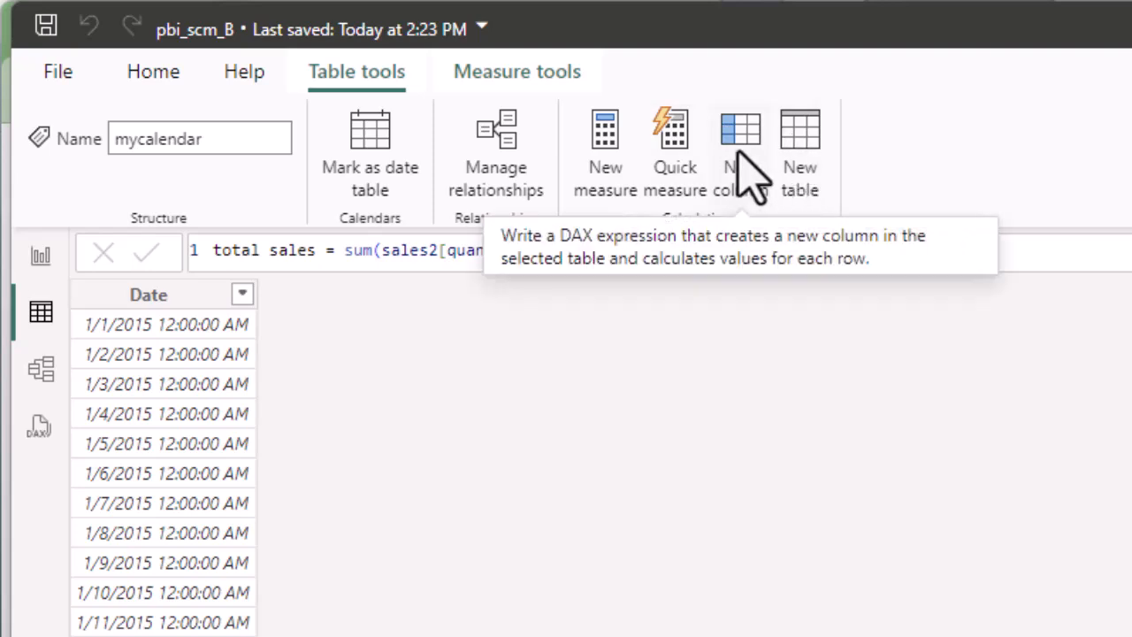
pyautogui.click(740, 131)
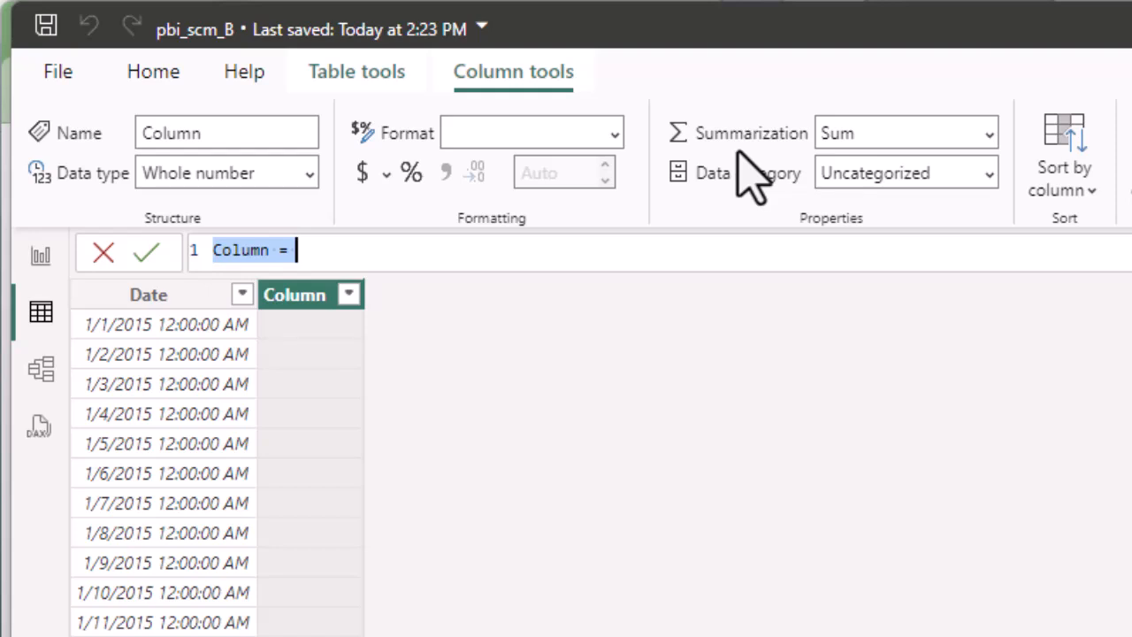
# Begin the column formula 'daily q sold SKU 64854985=' with CALCULATE([total sales] over several lines.
pyautogui.write('daily q sold')
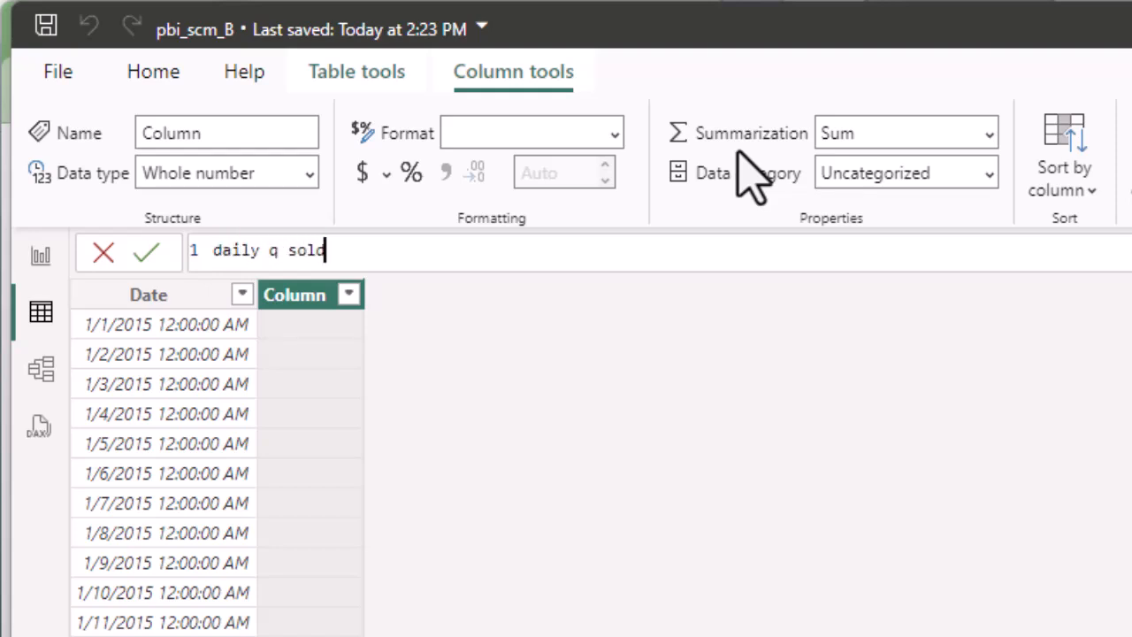
pyautogui.write(' SKU 648549')
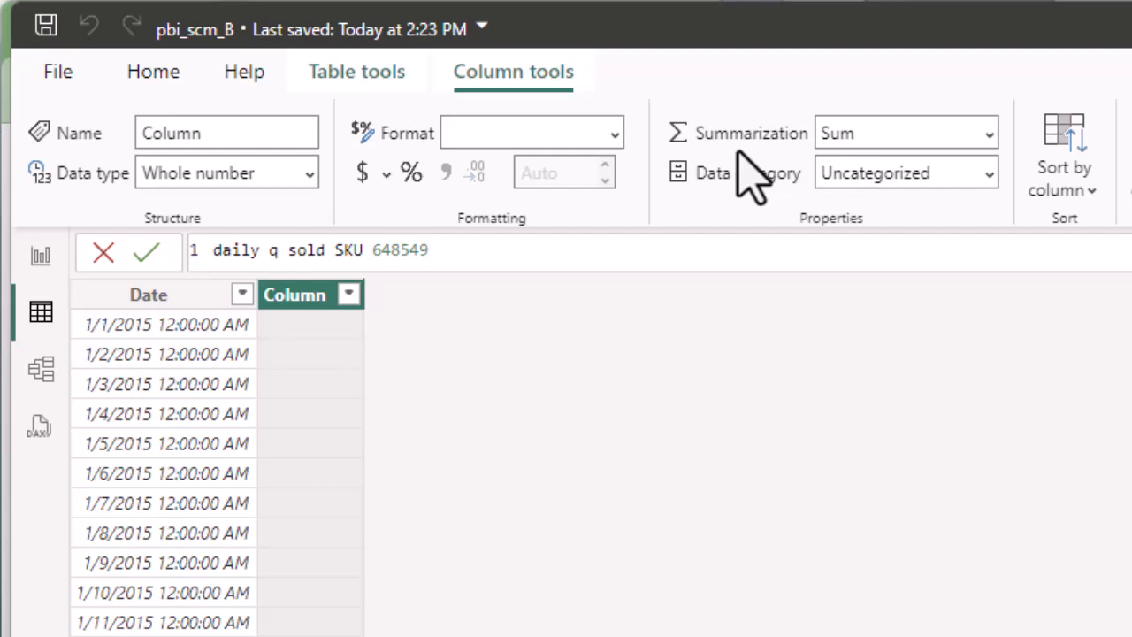
pyautogui.write('85=')
pyautogui.hotkey('shift', 'Return')
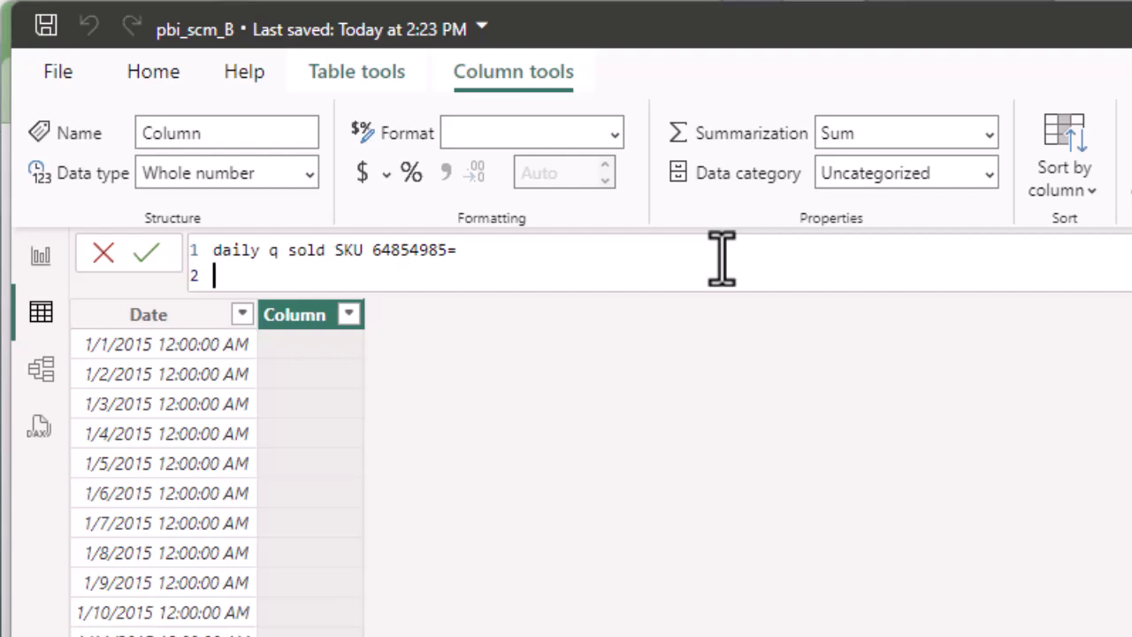
pyautogui.write('calculate')
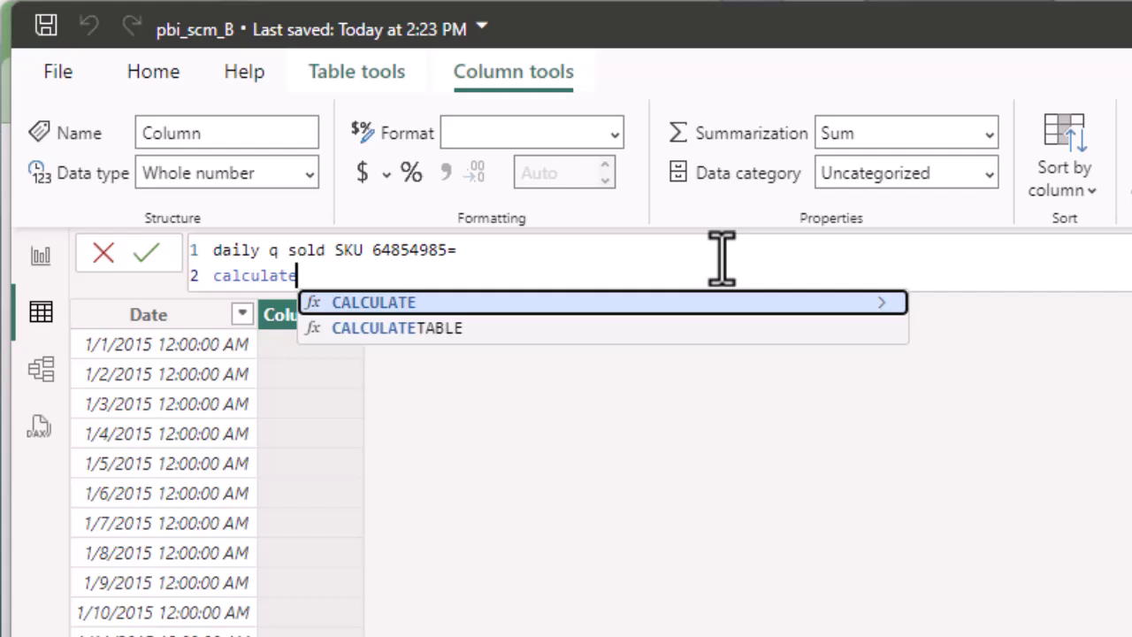
pyautogui.write('(')
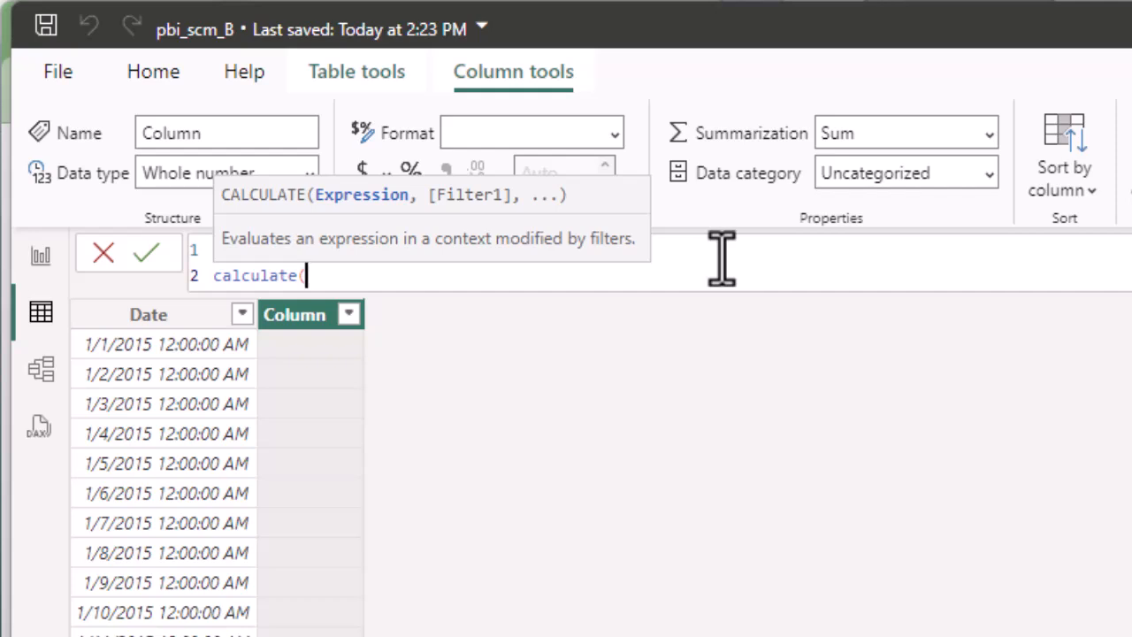
pyautogui.hotkey('shift', 'Return')
pyautogui.hotkey('shift', 'Return')
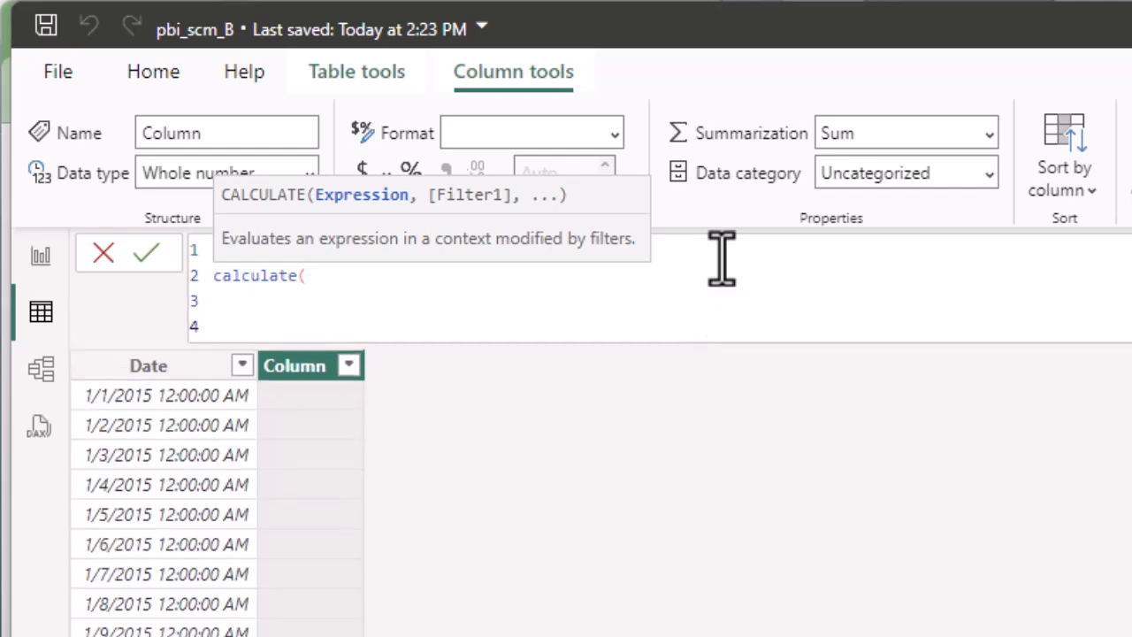
pyautogui.write(')')
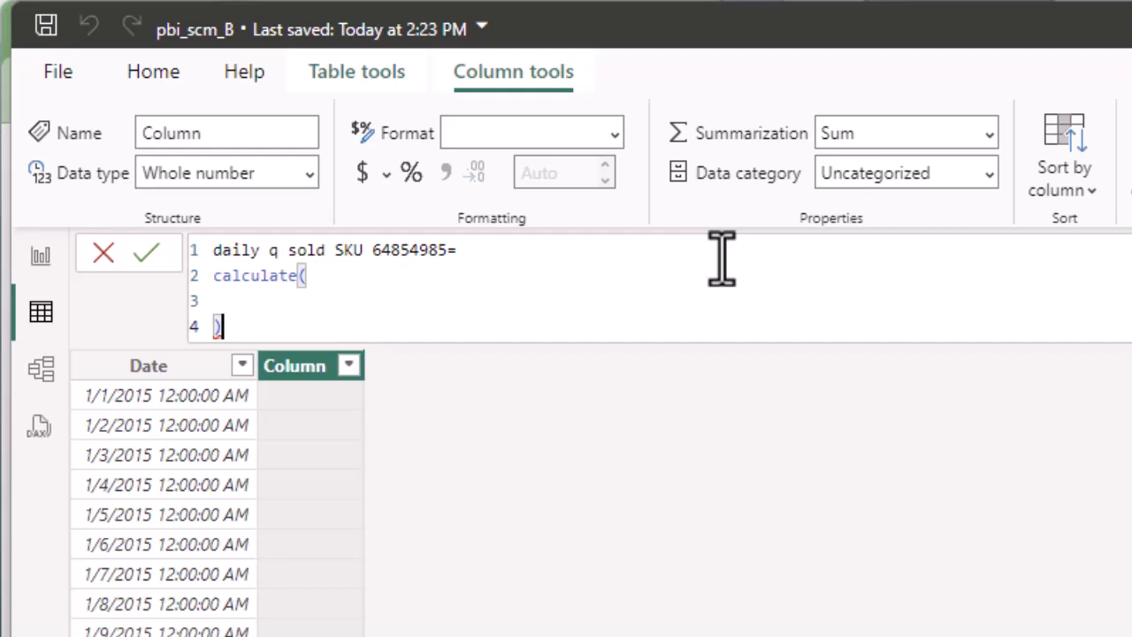
pyautogui.press('Up')
pyautogui.press('Up')
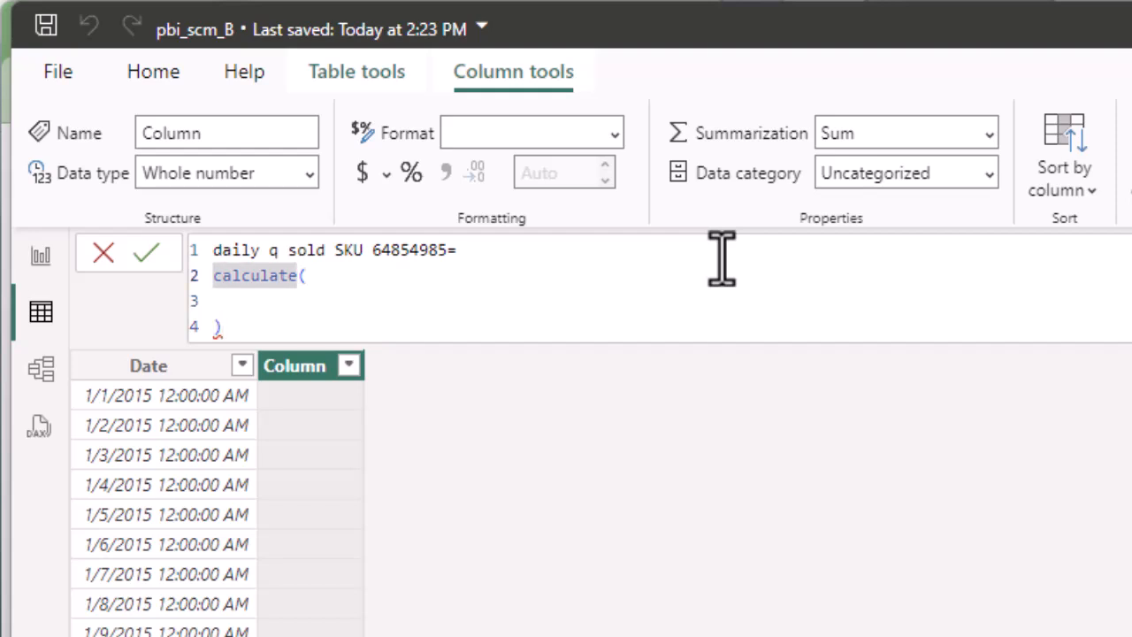
pyautogui.press('Down')
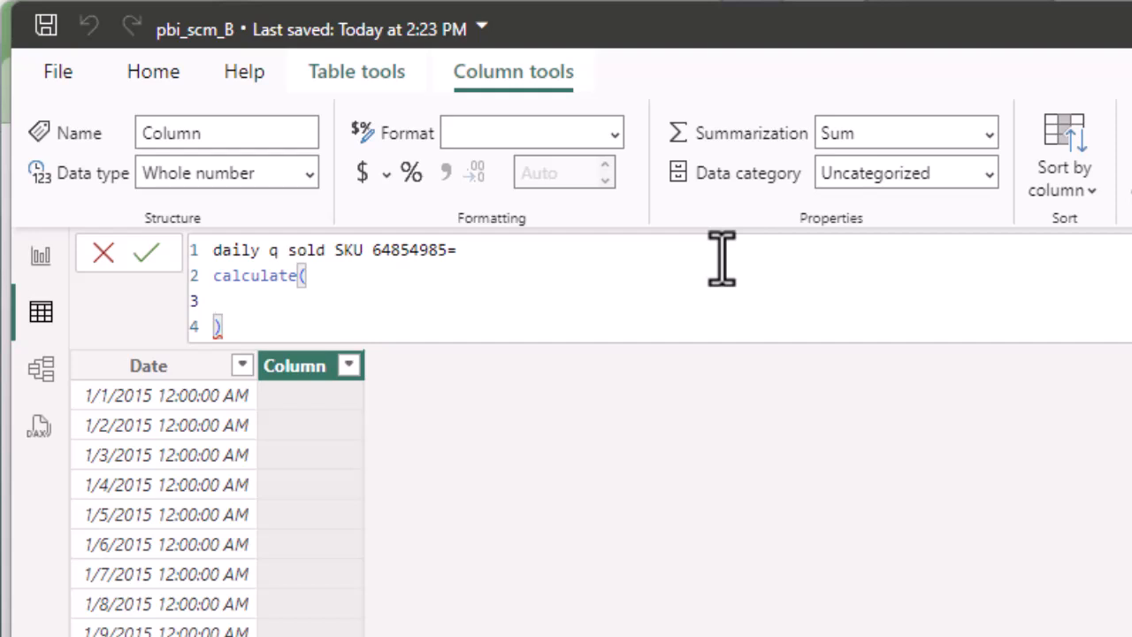
pyautogui.write('[')
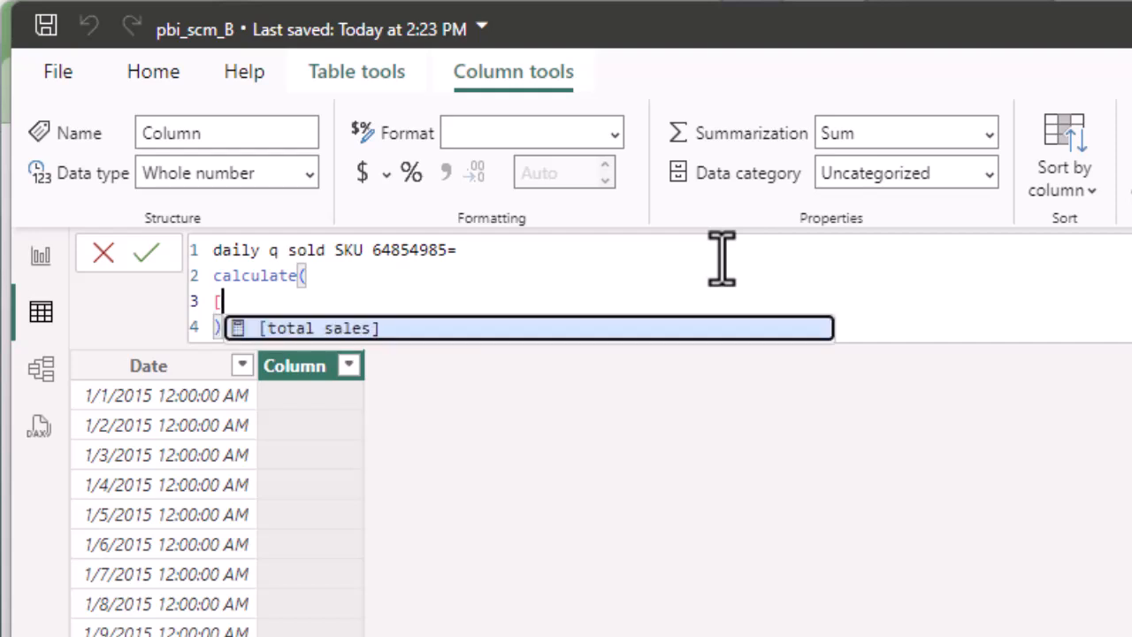
pyautogui.press('Tab')
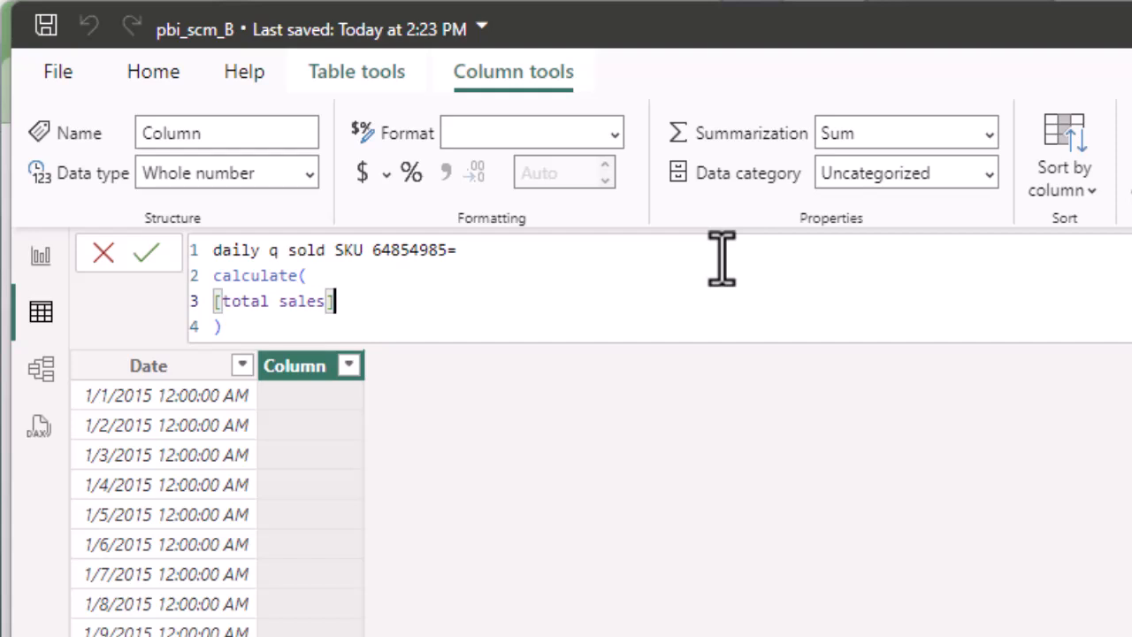
# Add the filter argument sales2[sku]=64854985 to the CALCULATE call.
pyautogui.write(',')
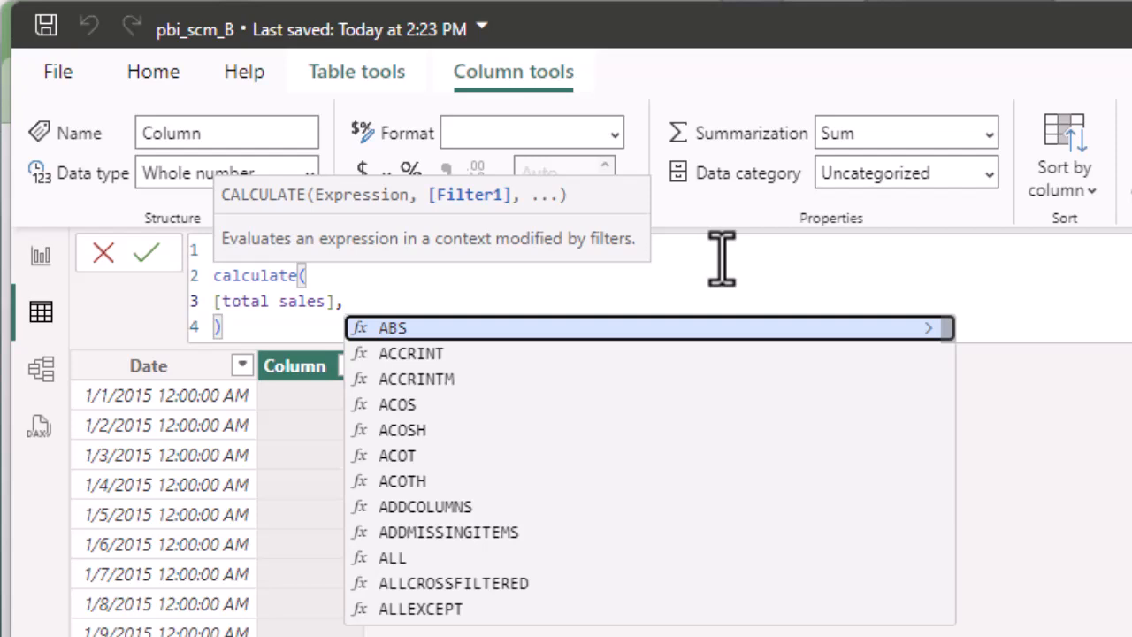
pyautogui.hotkey('shift', 'Return')
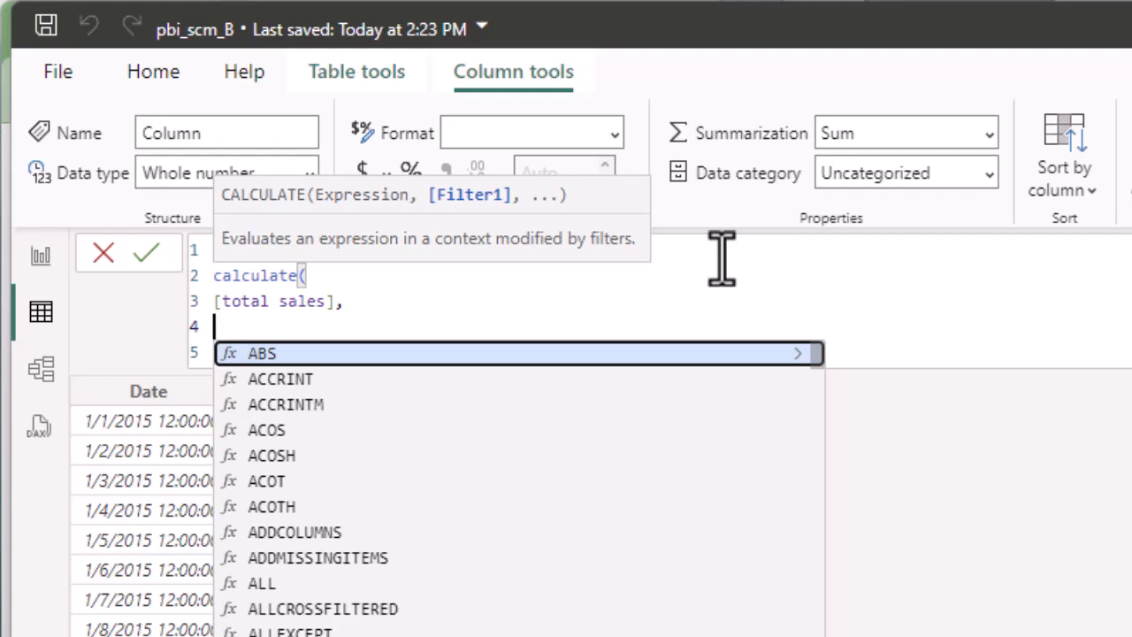
pyautogui.write('sales')
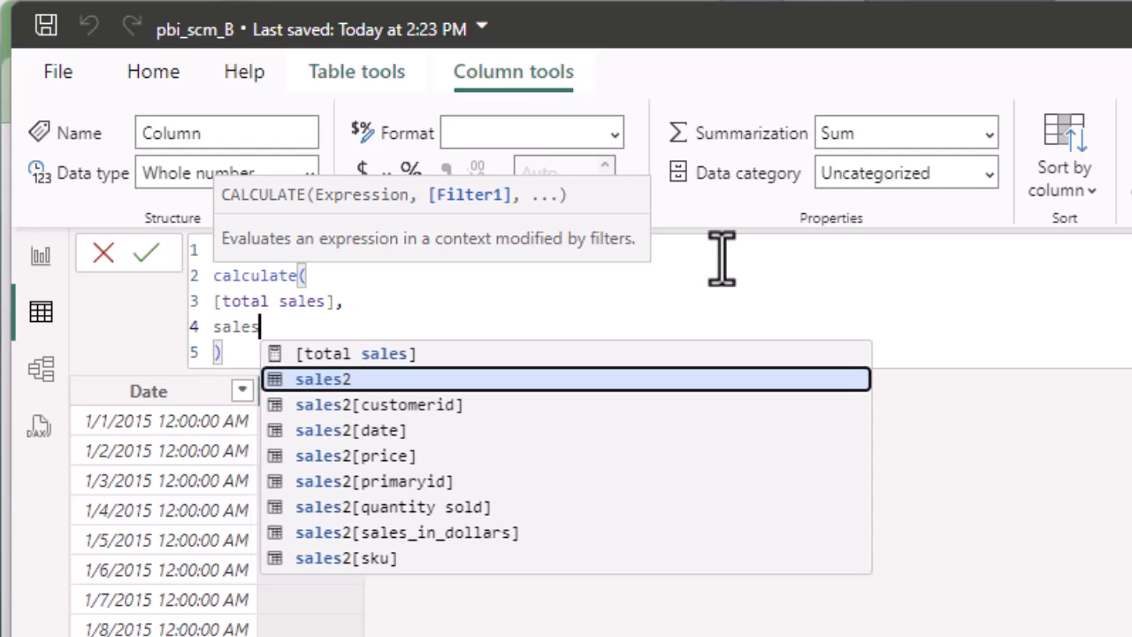
pyautogui.press('Down')
pyautogui.press('Down')
pyautogui.press('Down')
pyautogui.press('Down')
pyautogui.press('Down')
pyautogui.press('Down')
pyautogui.press('Down')
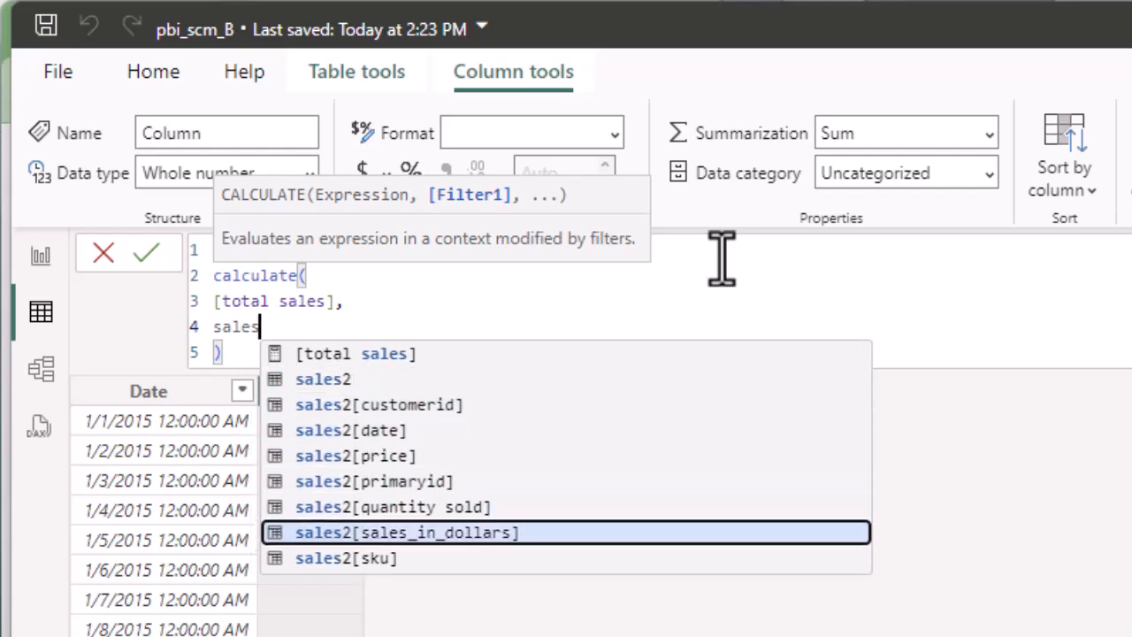
pyautogui.press('Tab')
pyautogui.write('=648')
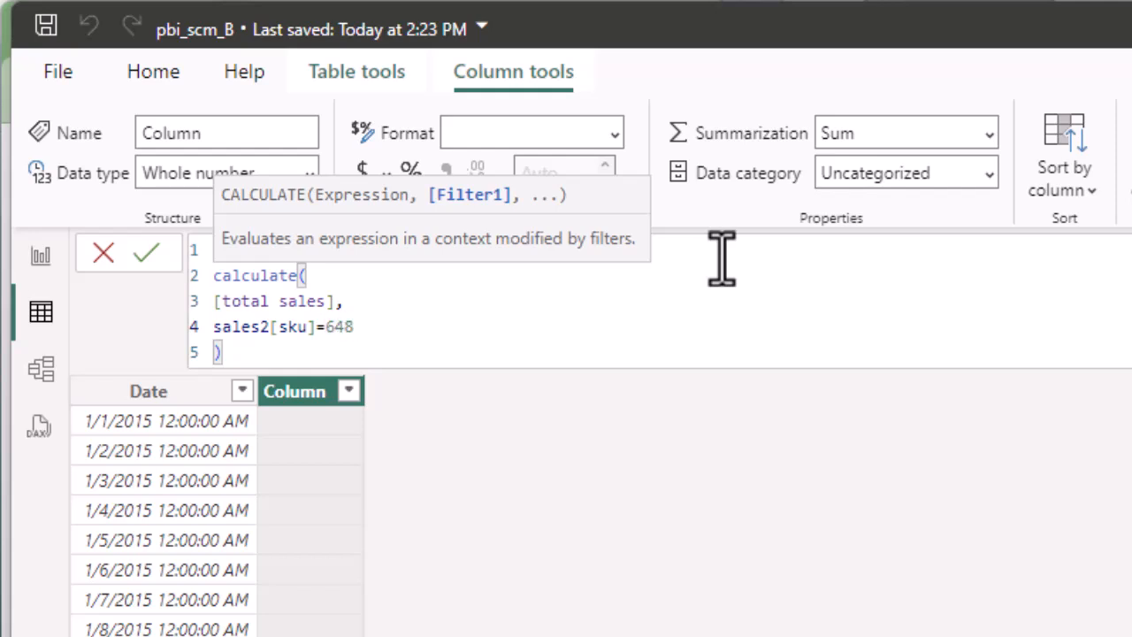
pyautogui.write('54985')
# Commit the SKU column, then append +0 to the total sales measure formula.
pyautogui.press('Return')
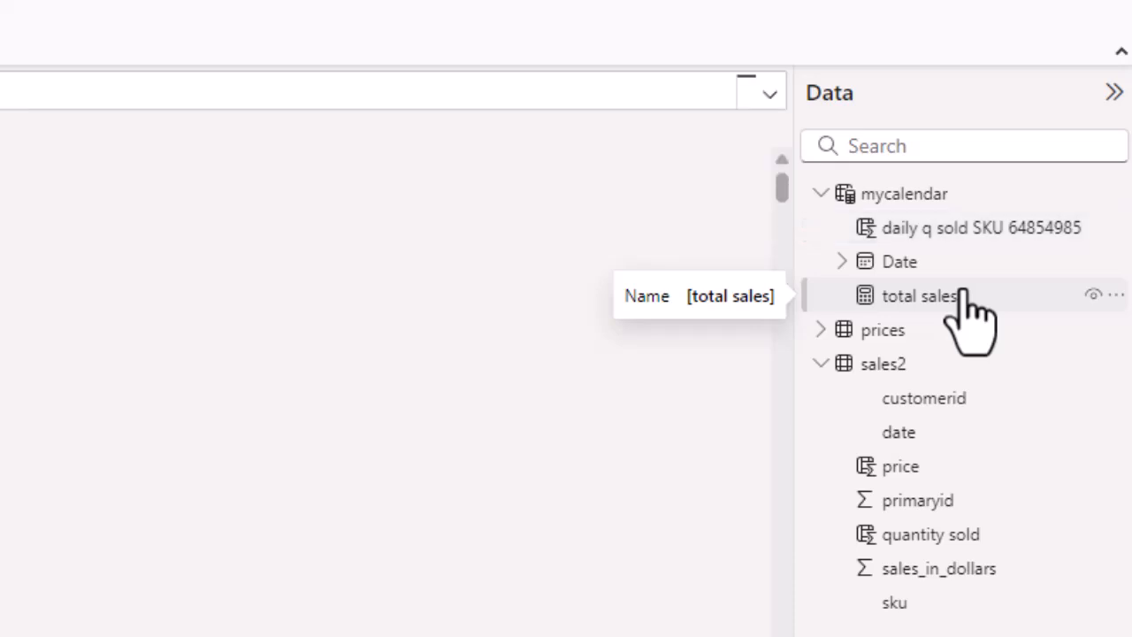
pyautogui.click(964, 297)
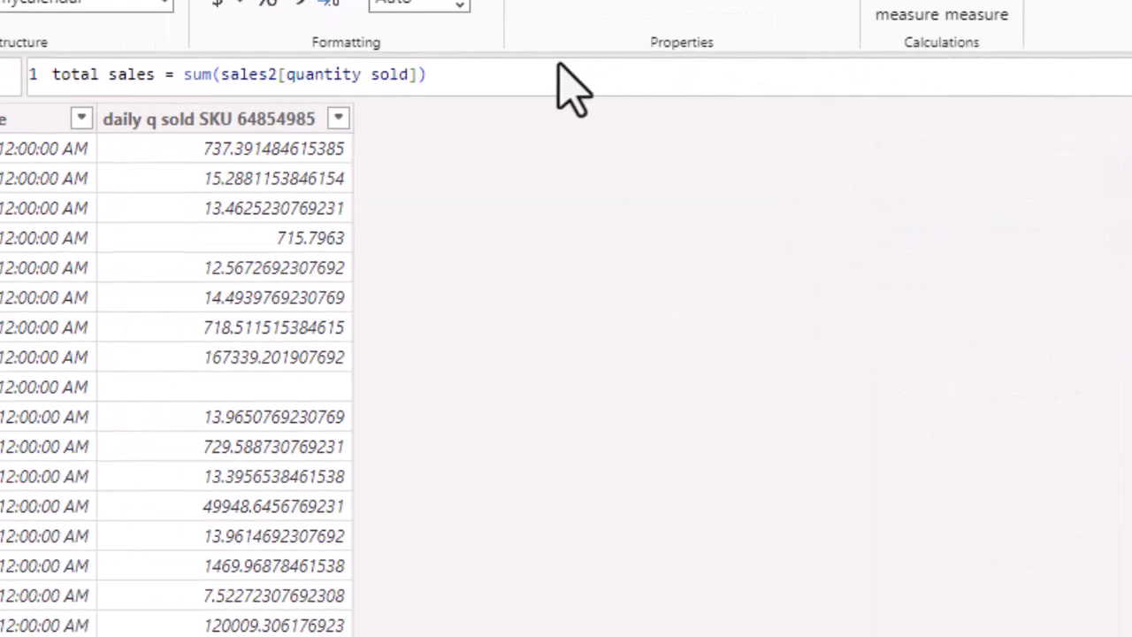
pyautogui.click(474, 74)
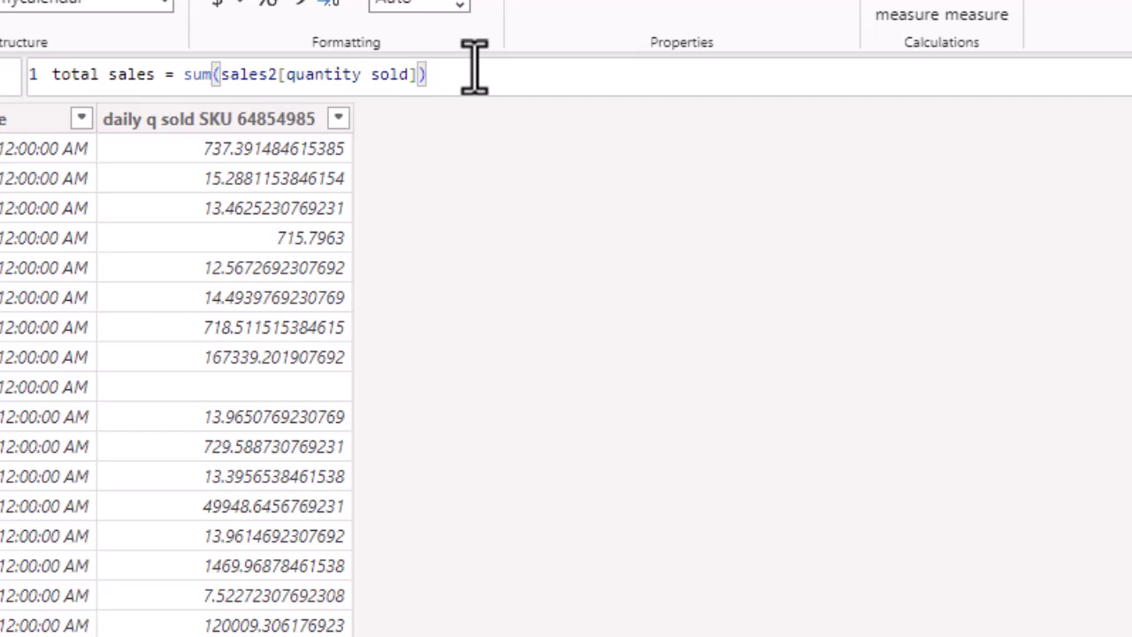
pyautogui.write('+)')
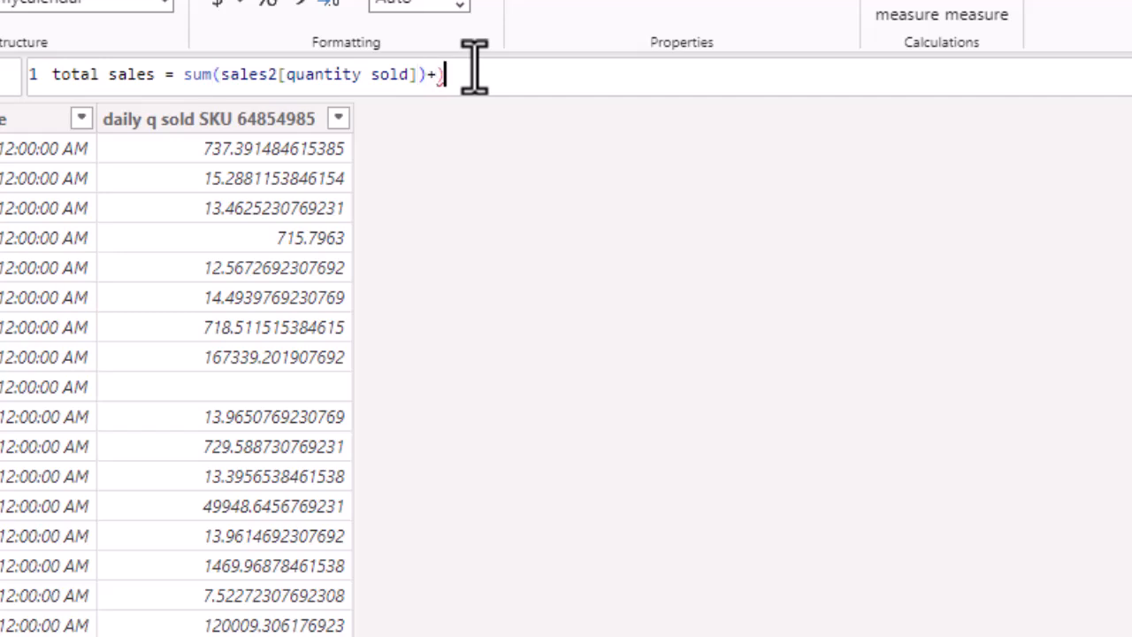
pyautogui.press('BackSpace')
pyautogui.write('0')
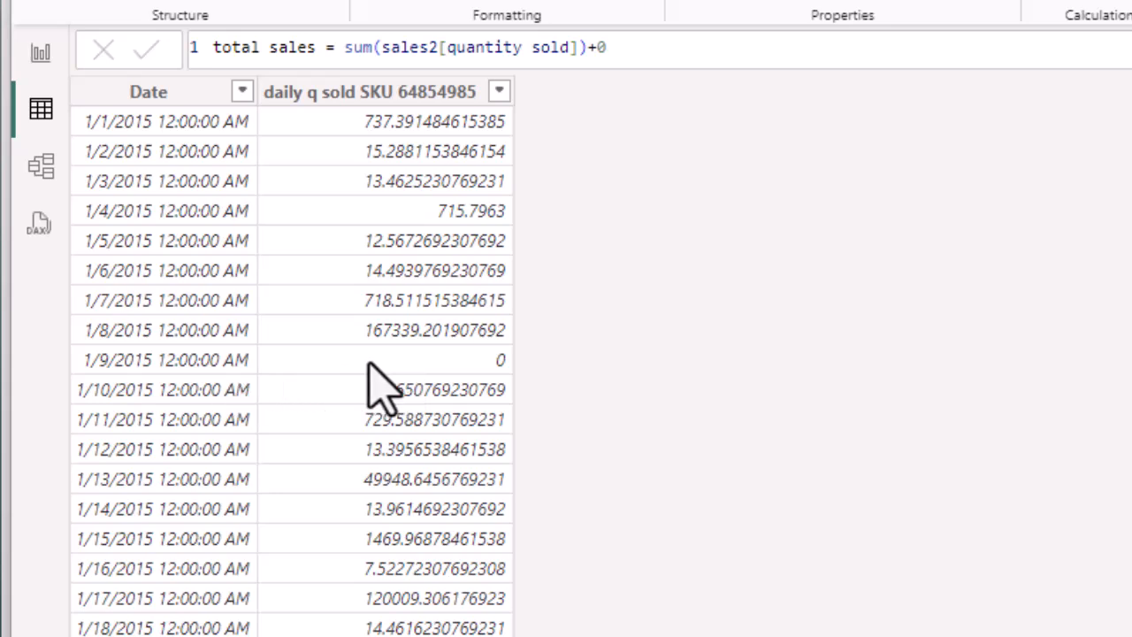
# Format daily q sold SKU 64854985 with thousands separators and 0 decimal places.
pyautogui.click(477, 92)
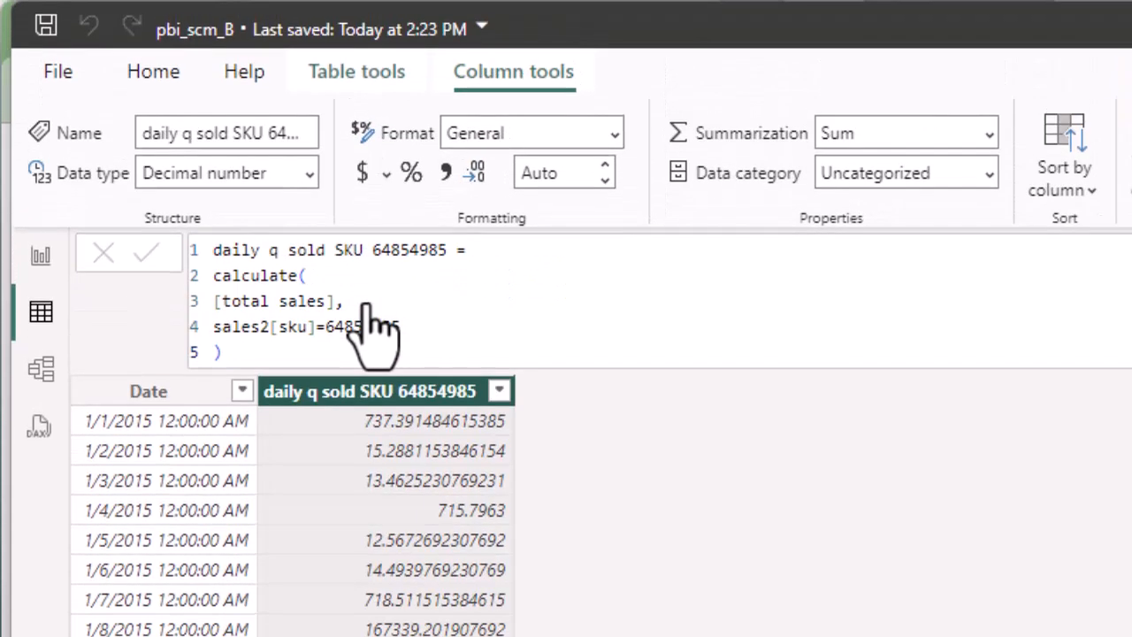
pyautogui.click(446, 173)
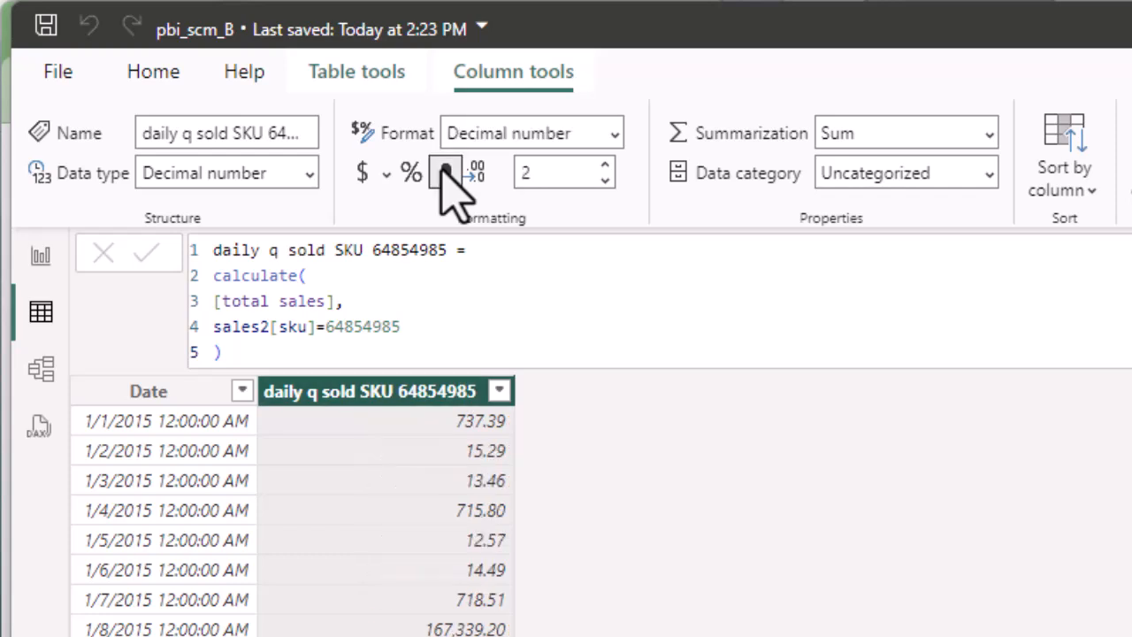
pyautogui.click(560, 175)
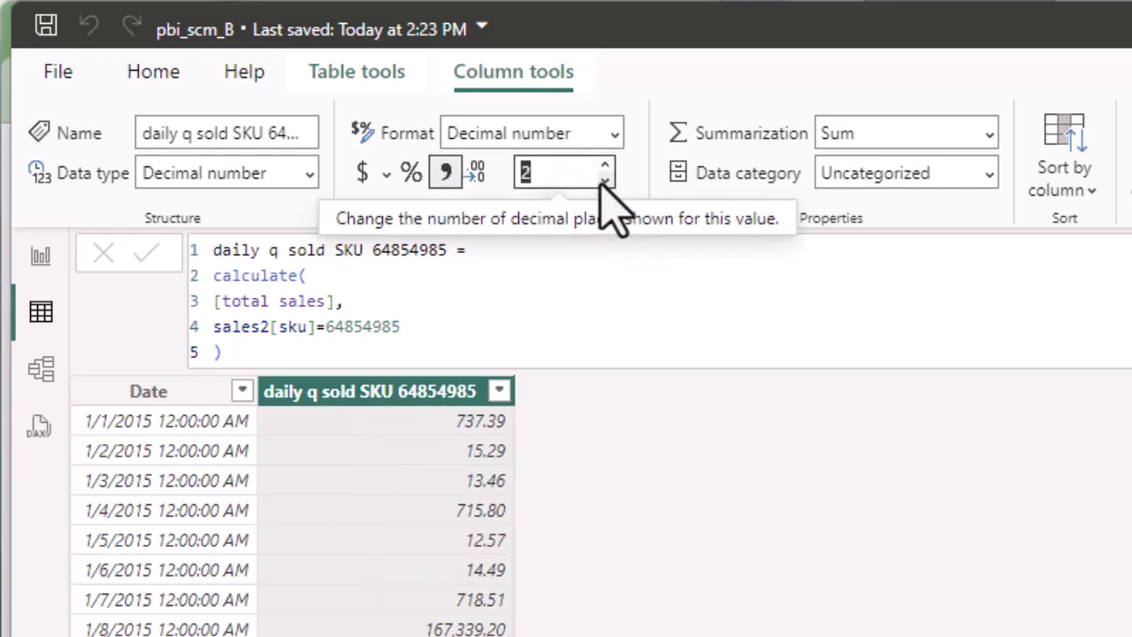
pyautogui.click(604, 180)
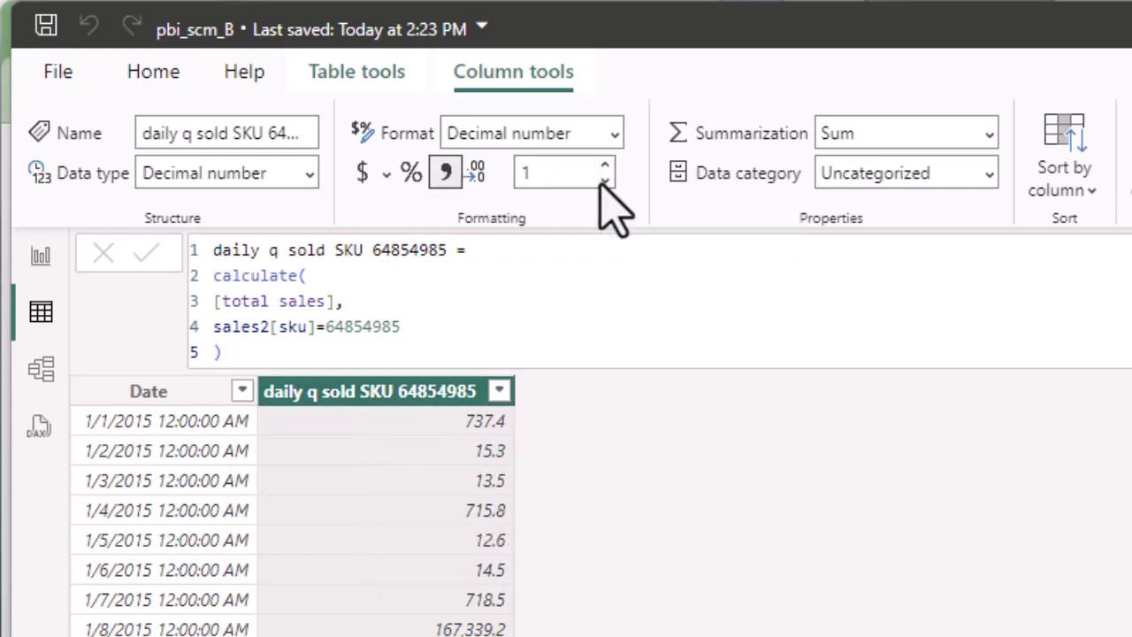
pyautogui.click(605, 181)
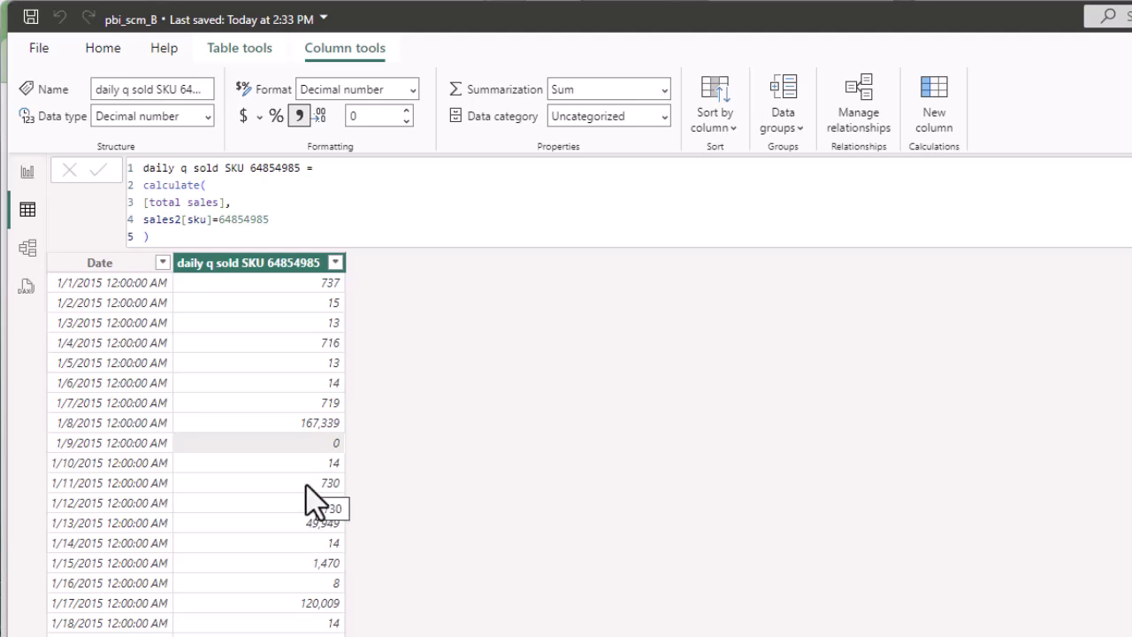
pyautogui.hotkey('alt', 'Tab')
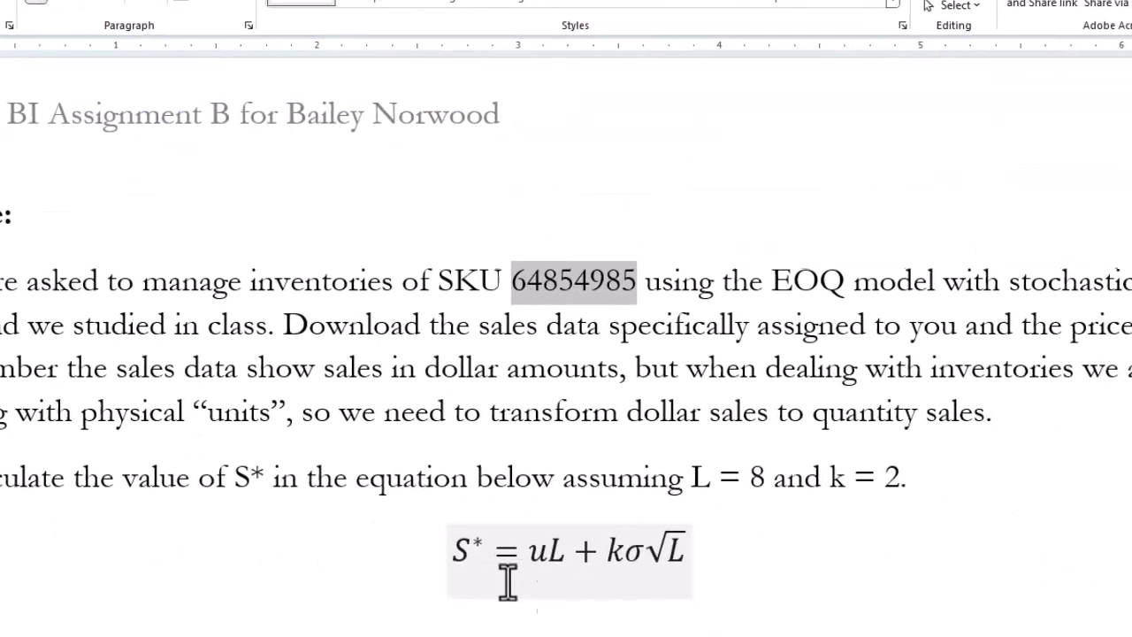
pyautogui.click(538, 557)
pyautogui.hotkey('shift', 'Left')
pyautogui.press('Right')
pyautogui.press('Right')
pyautogui.press('Right')
pyautogui.hotkey('shift', 'Left')
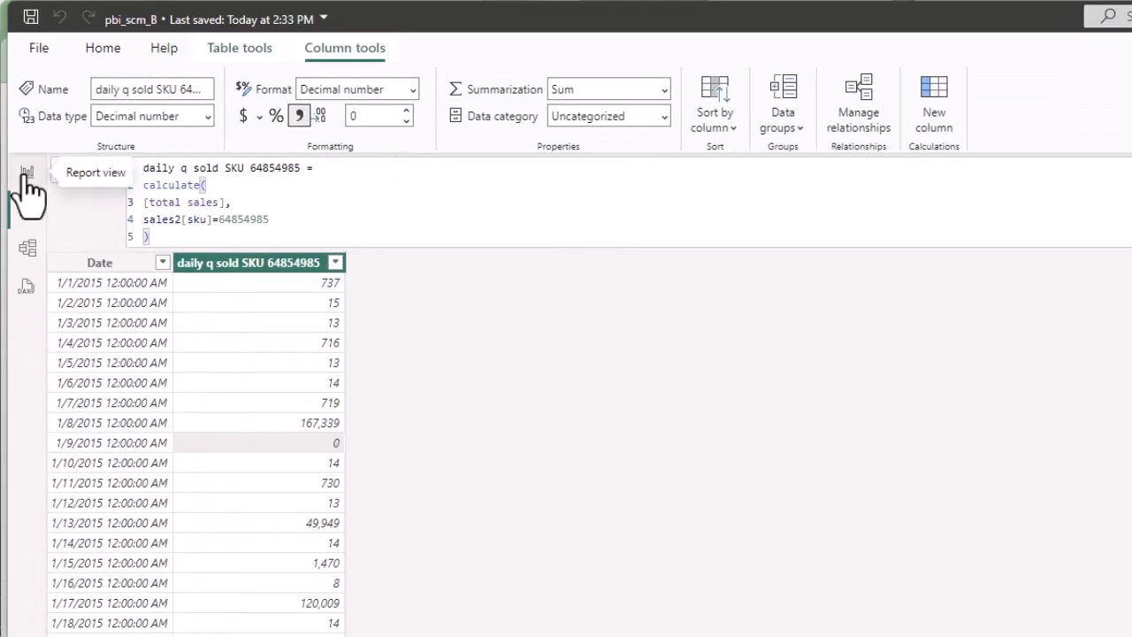
# Add a new report page with a Matrix visual enlarged to fill it.
pyautogui.click(28, 175)
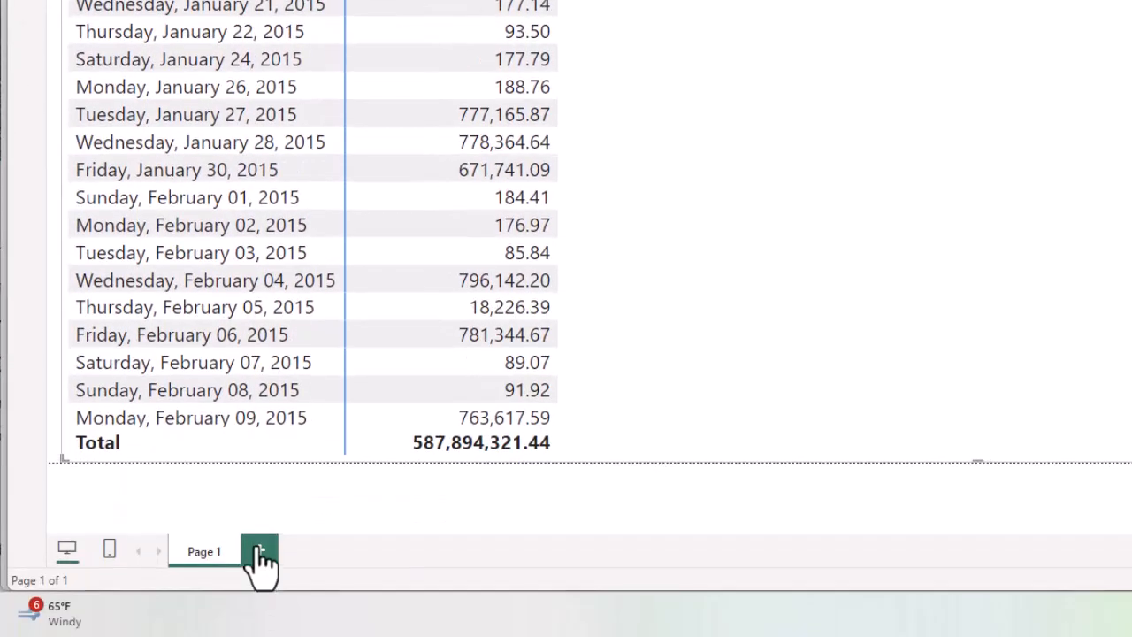
pyautogui.click(261, 556)
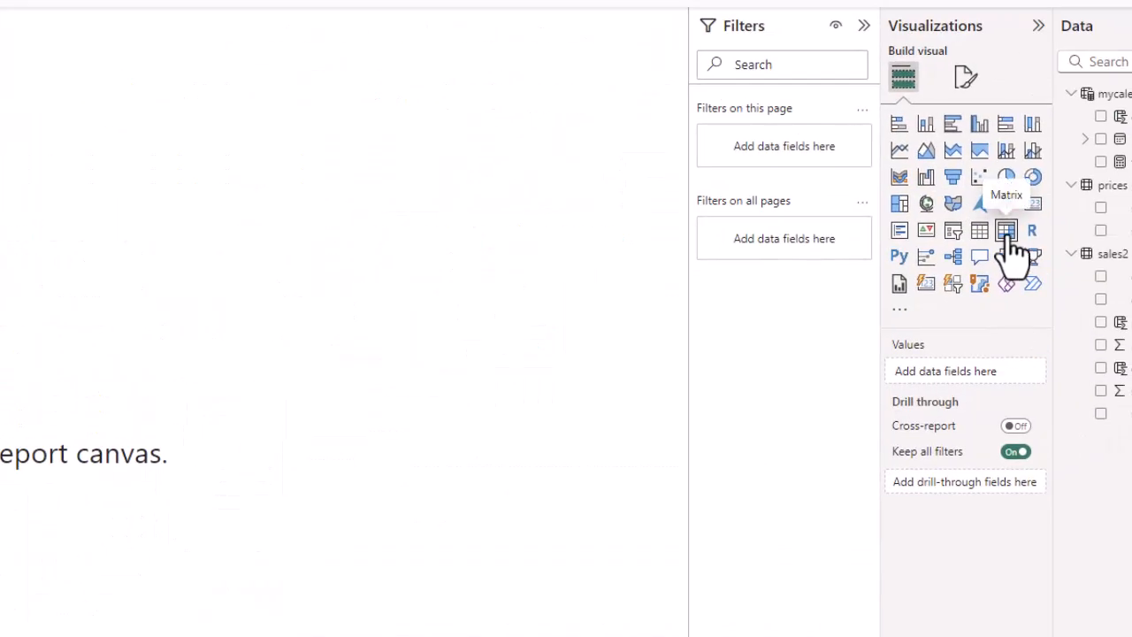
pyautogui.click(1006, 231)
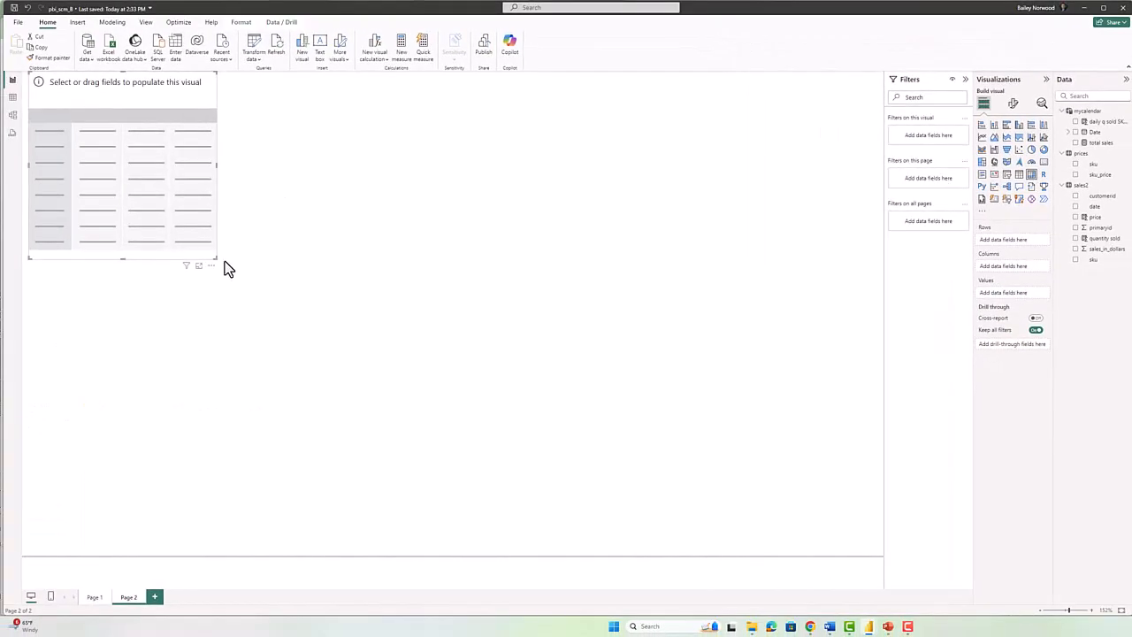
pyautogui.moveTo(213, 257); pyautogui.dragTo(900, 567)
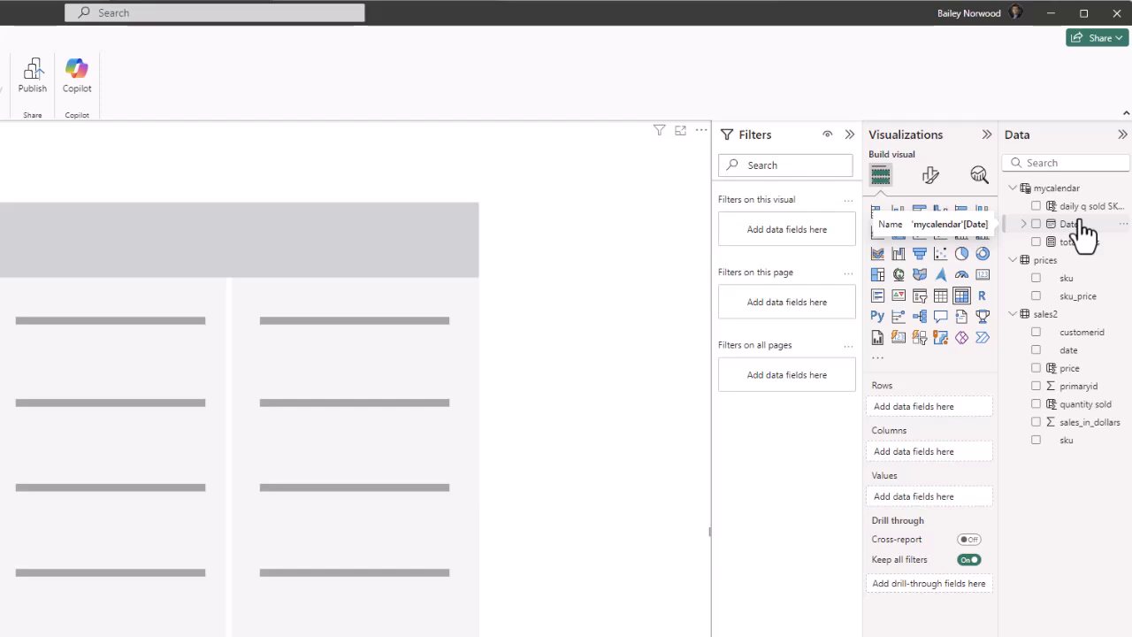
# Put Date Year on matrix rows and daily q sold SKU 64854985 as values.
pyautogui.moveTo(1081, 232); pyautogui.dragTo(941, 408)
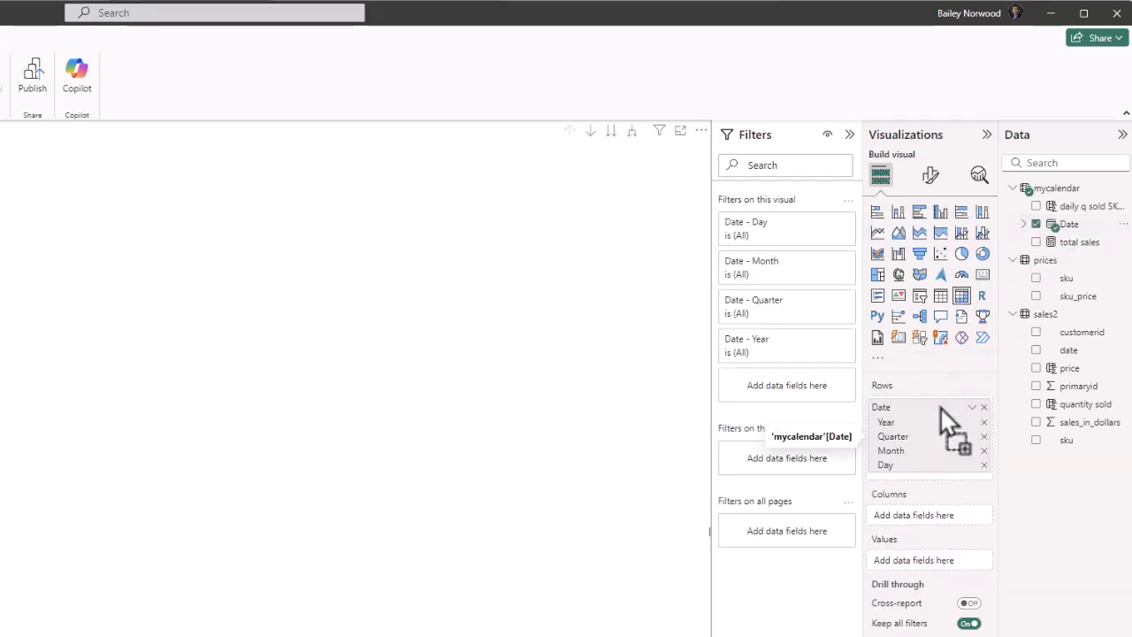
pyautogui.click(983, 464)
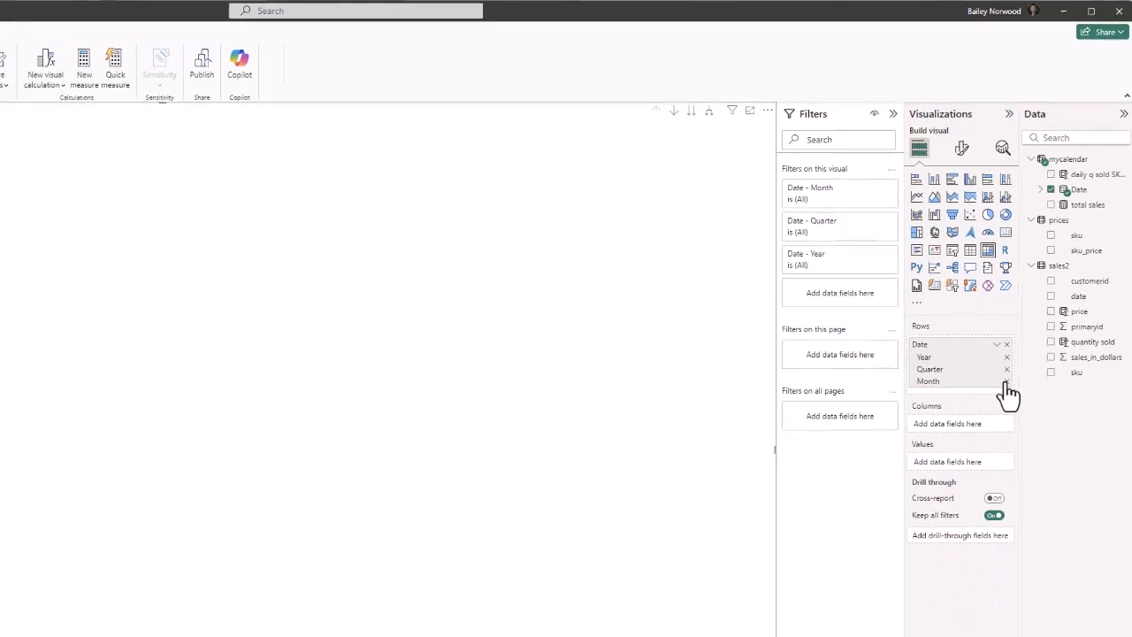
pyautogui.click(984, 450)
pyautogui.click(1044, 257)
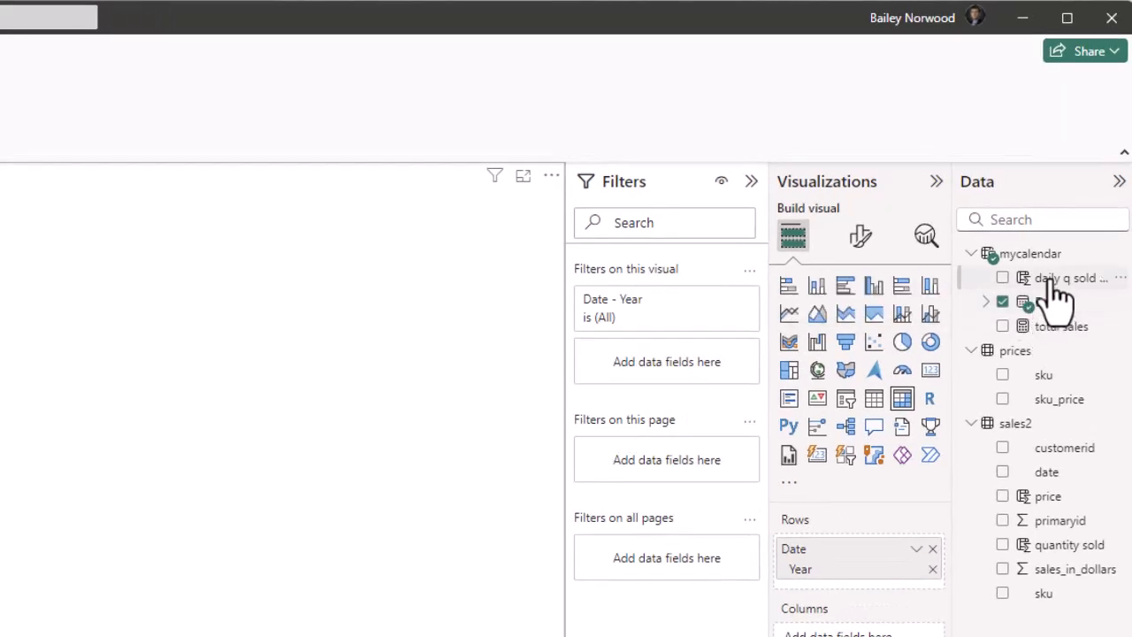
pyautogui.moveTo(1054, 283); pyautogui.dragTo(834, 517)
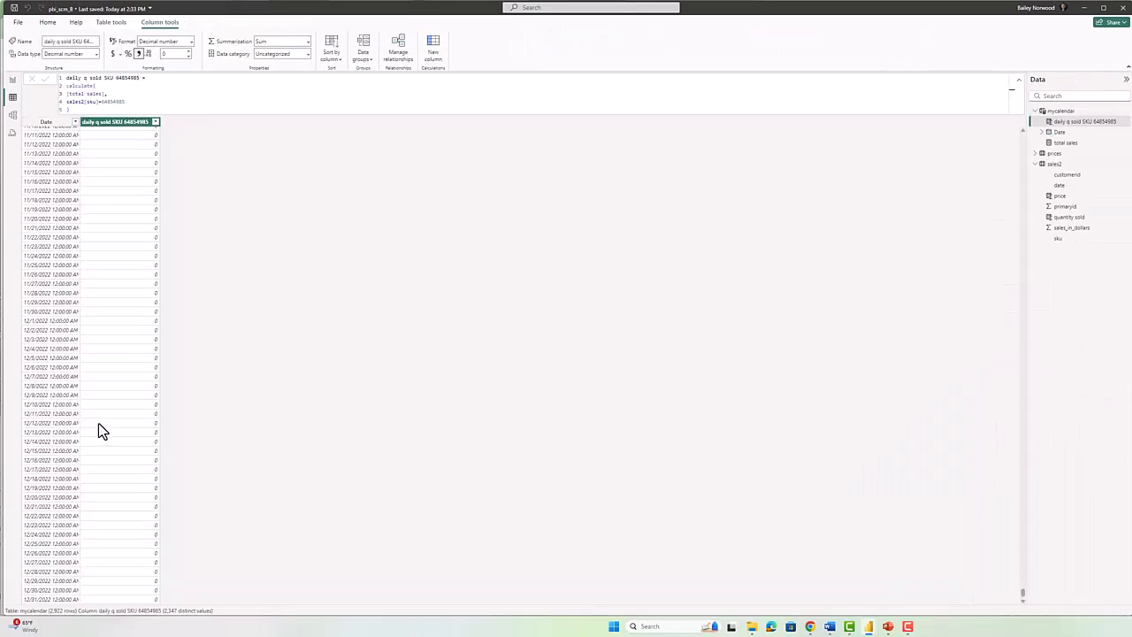
pyautogui.scroll(10, 111, 419)
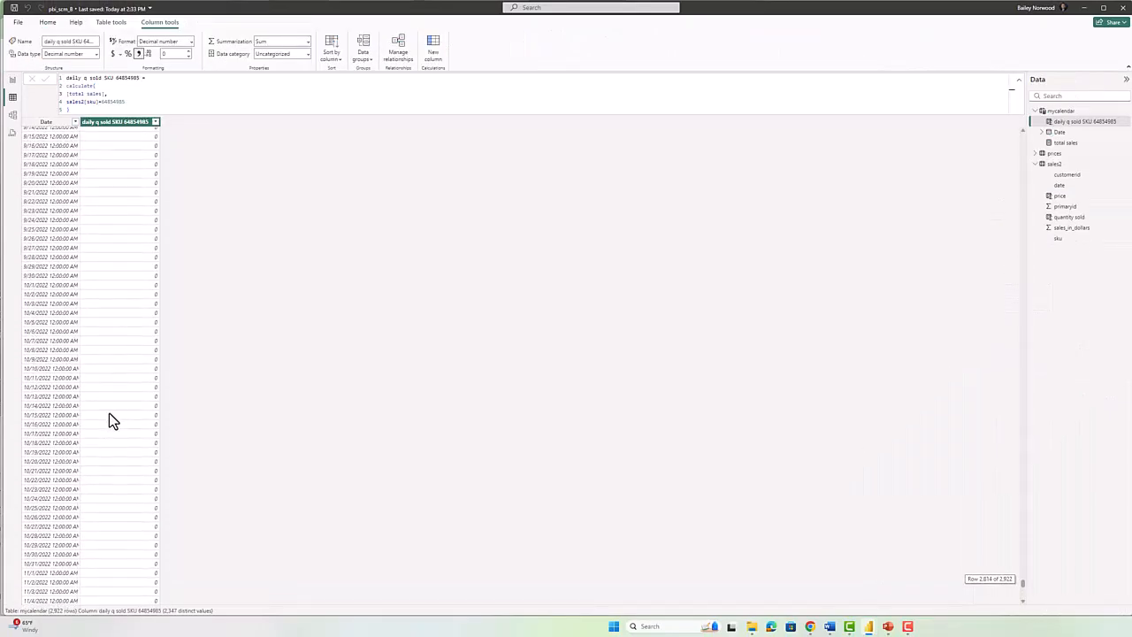
pyautogui.scroll(20, 110, 417)
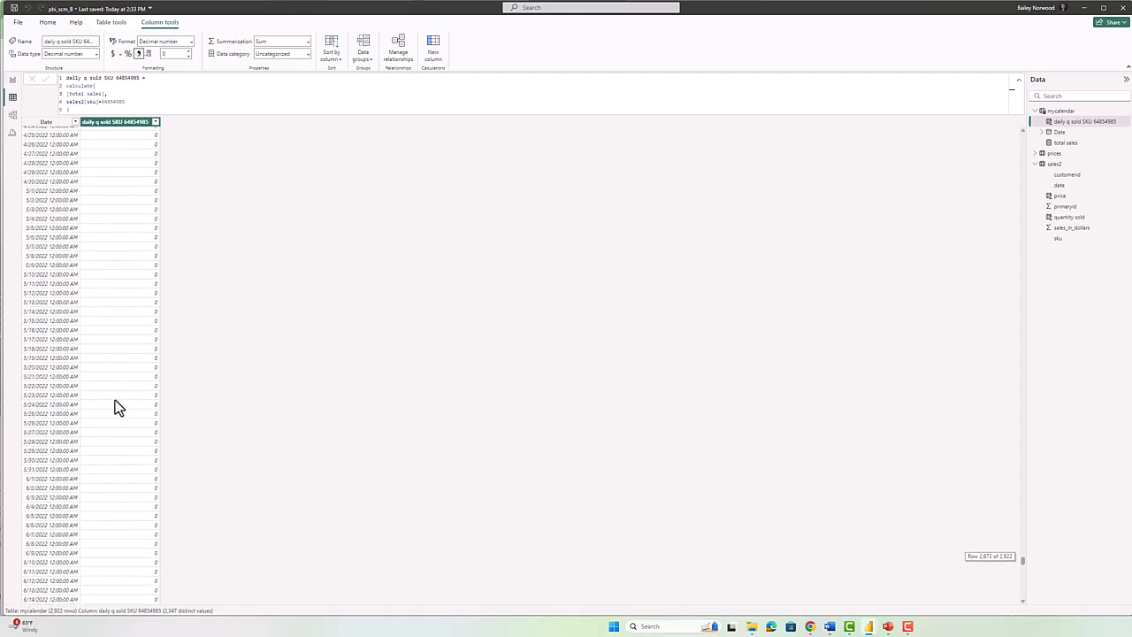
pyautogui.scroll(3, 118, 404)
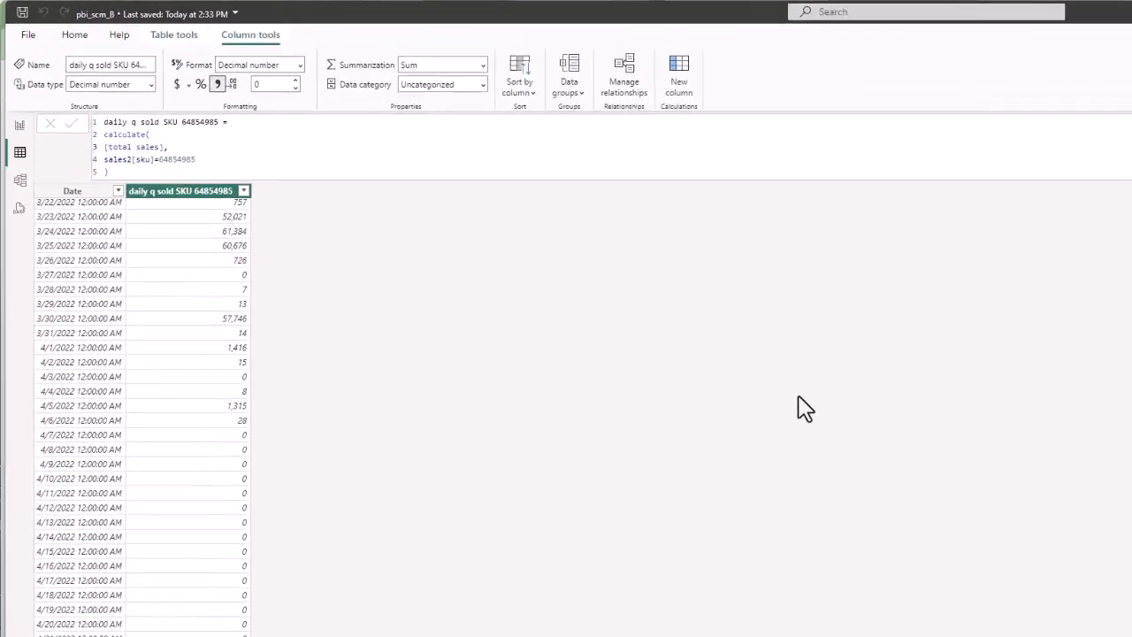
pyautogui.click(20, 124)
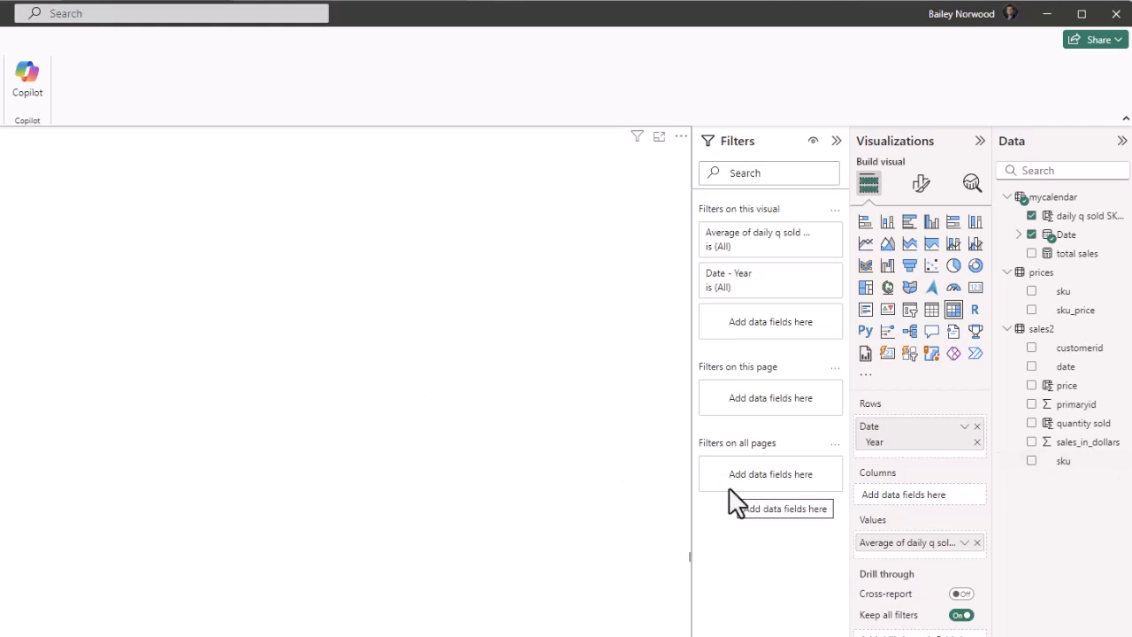
# Set the Date - Year filter to basic filtering with every year except 2022 selected.
pyautogui.moveTo(1072, 237); pyautogui.dragTo(1110, 244)
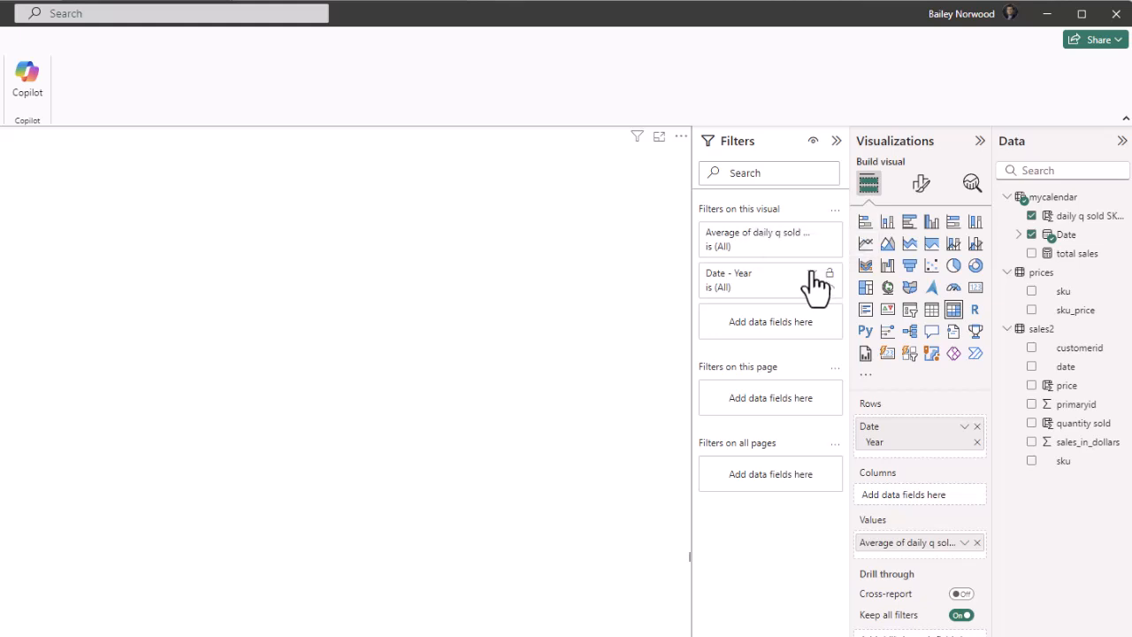
pyautogui.click(812, 274)
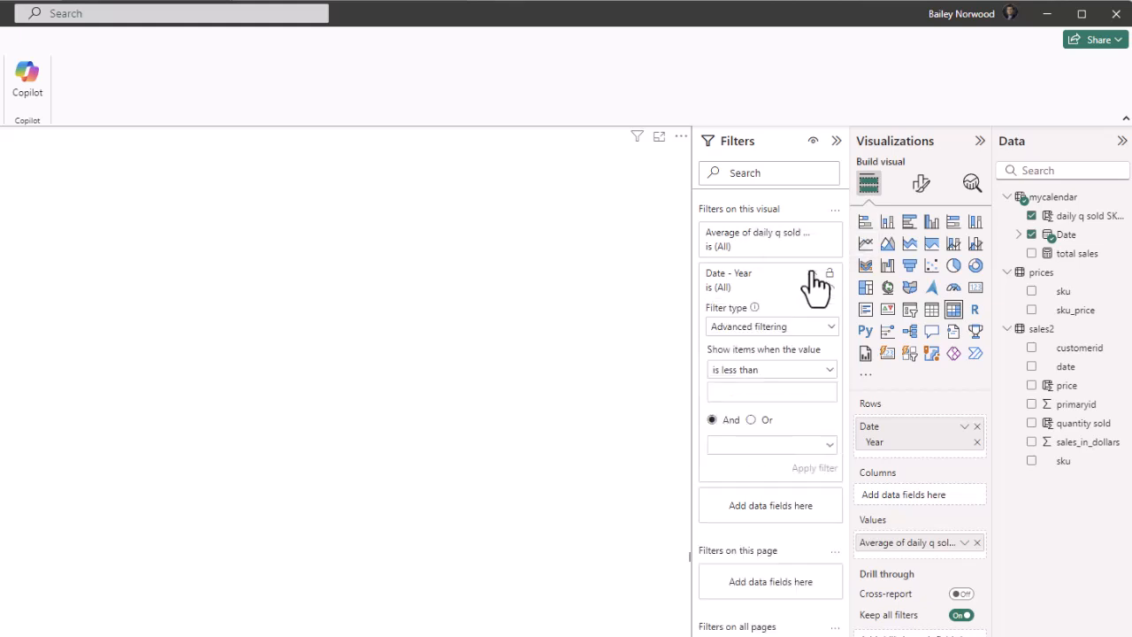
pyautogui.click(796, 329)
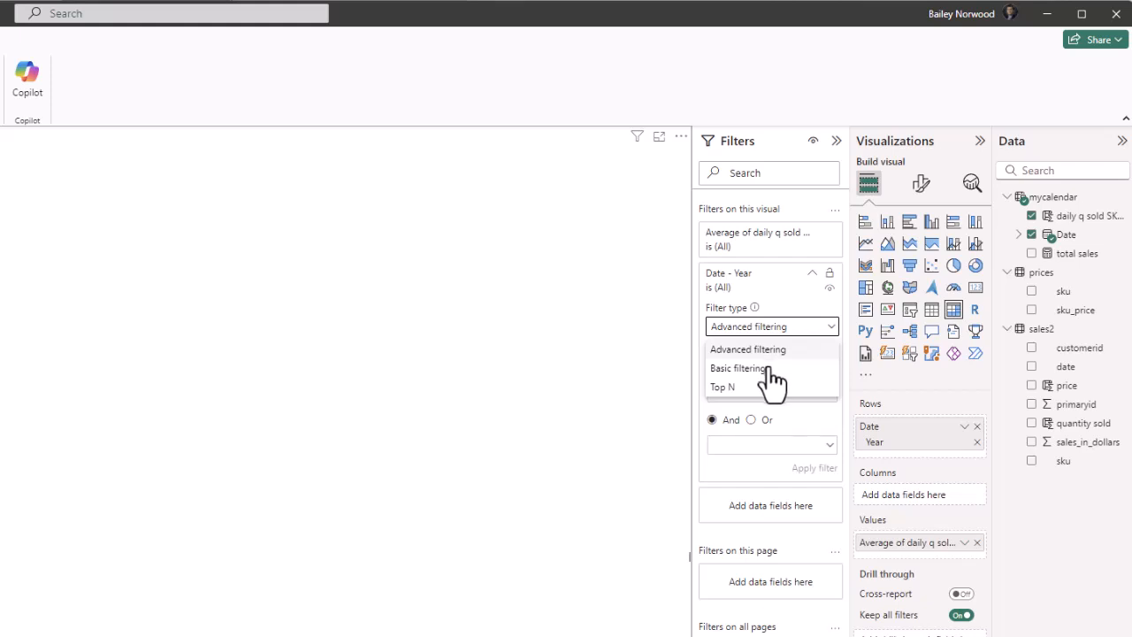
pyautogui.click(766, 367)
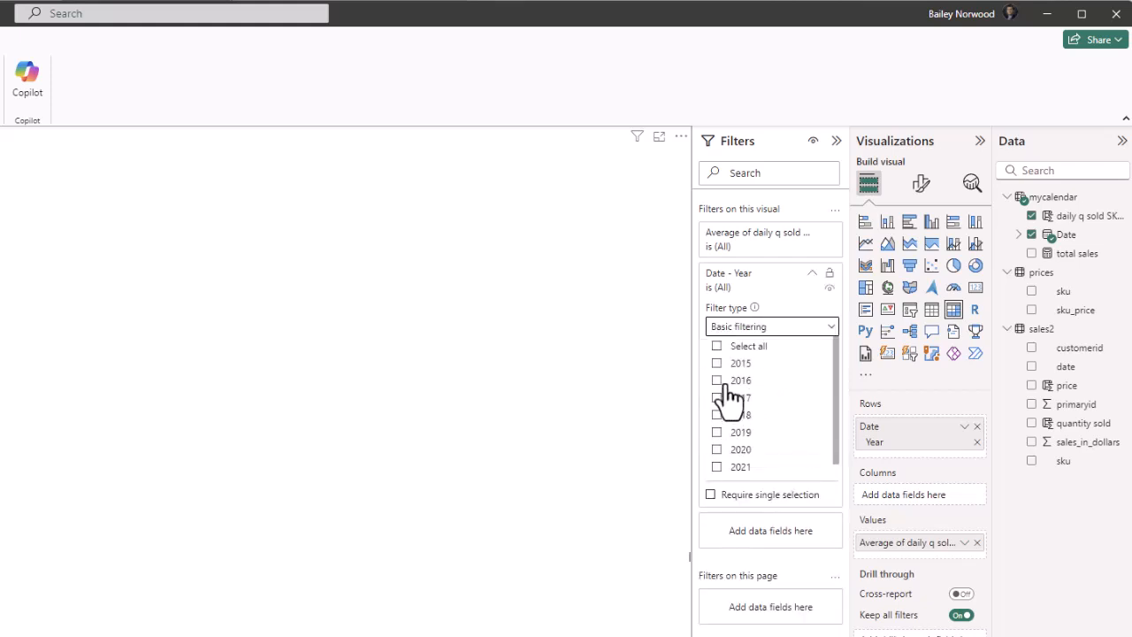
pyautogui.click(716, 346)
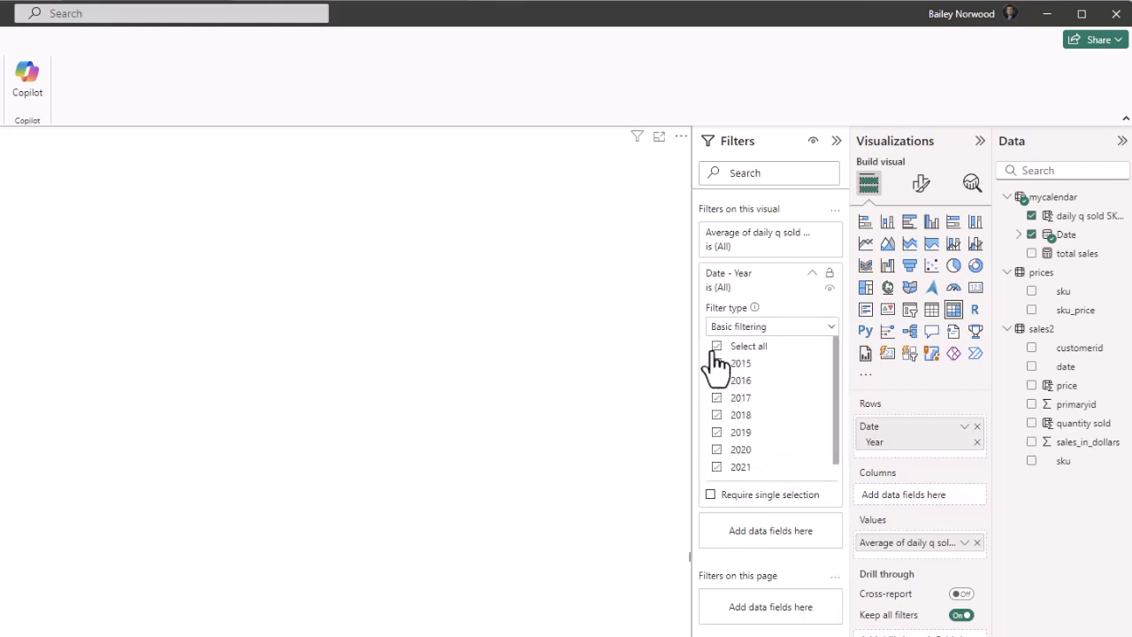
pyautogui.scroll(-1, 718, 458)
pyautogui.click(717, 470)
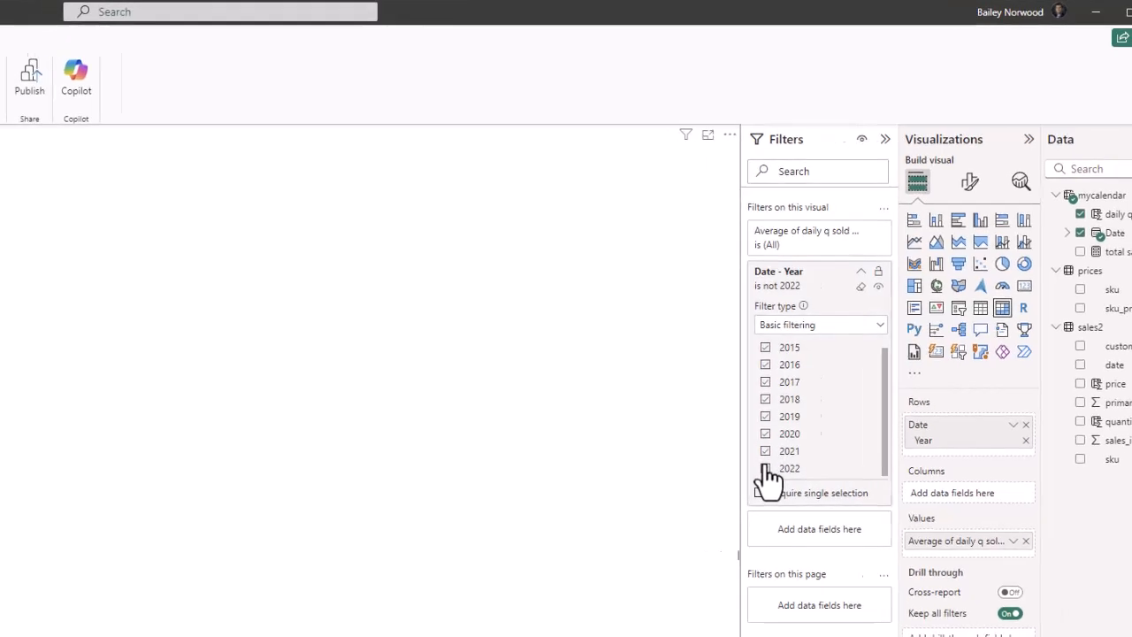
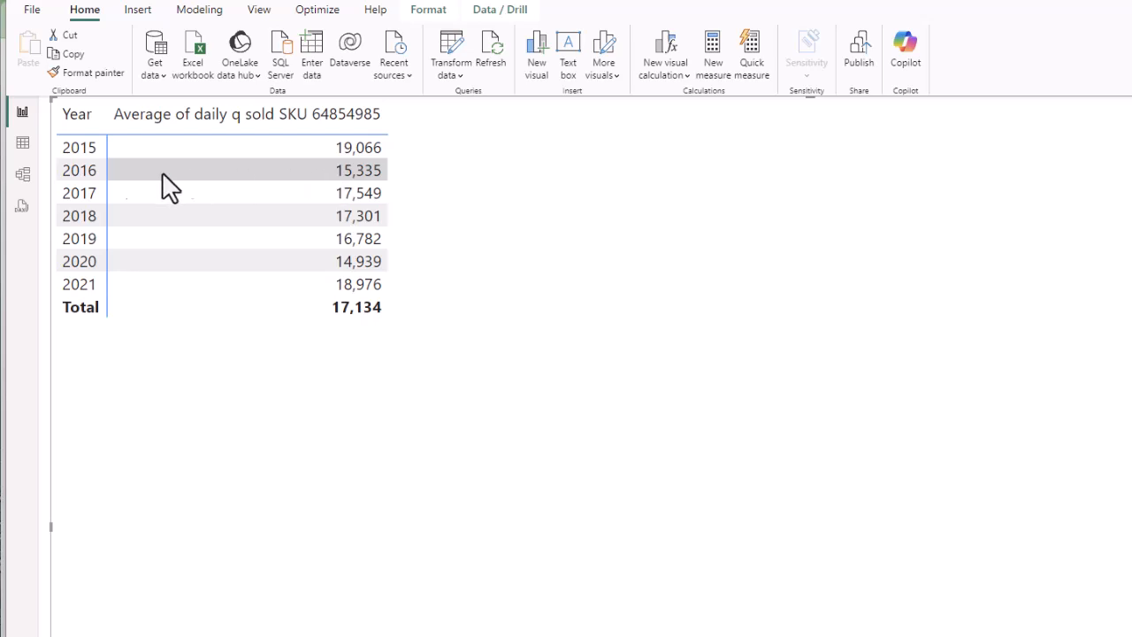
# Inspect the daily q sold column's data, then return to the report with the yearly table.
pyautogui.click(22, 143)
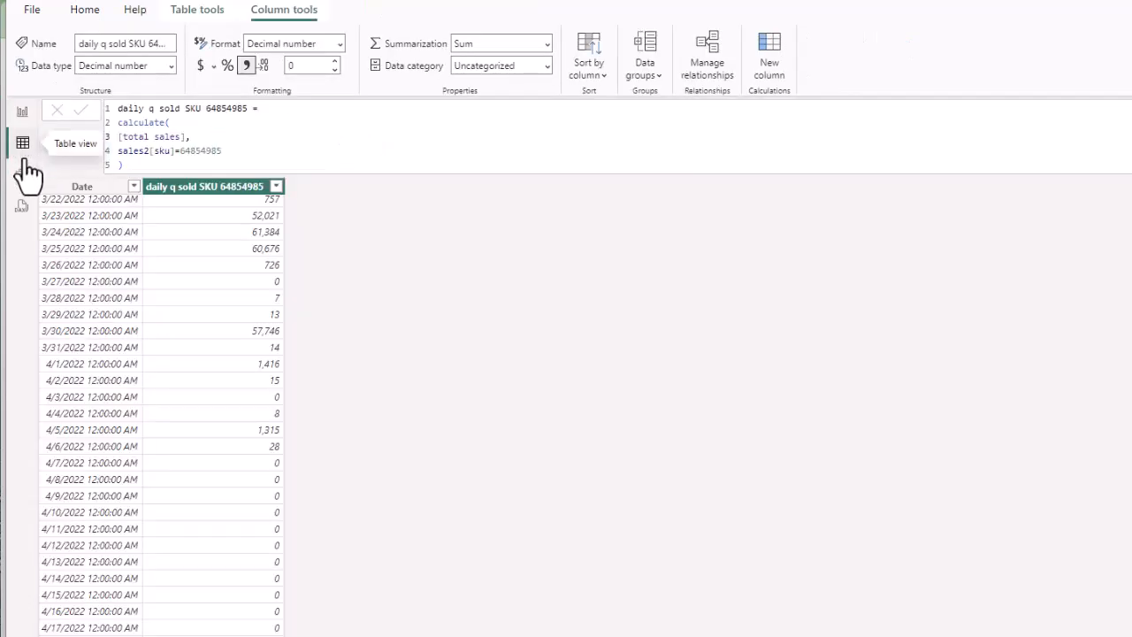
pyautogui.scroll(20, 260, 517)
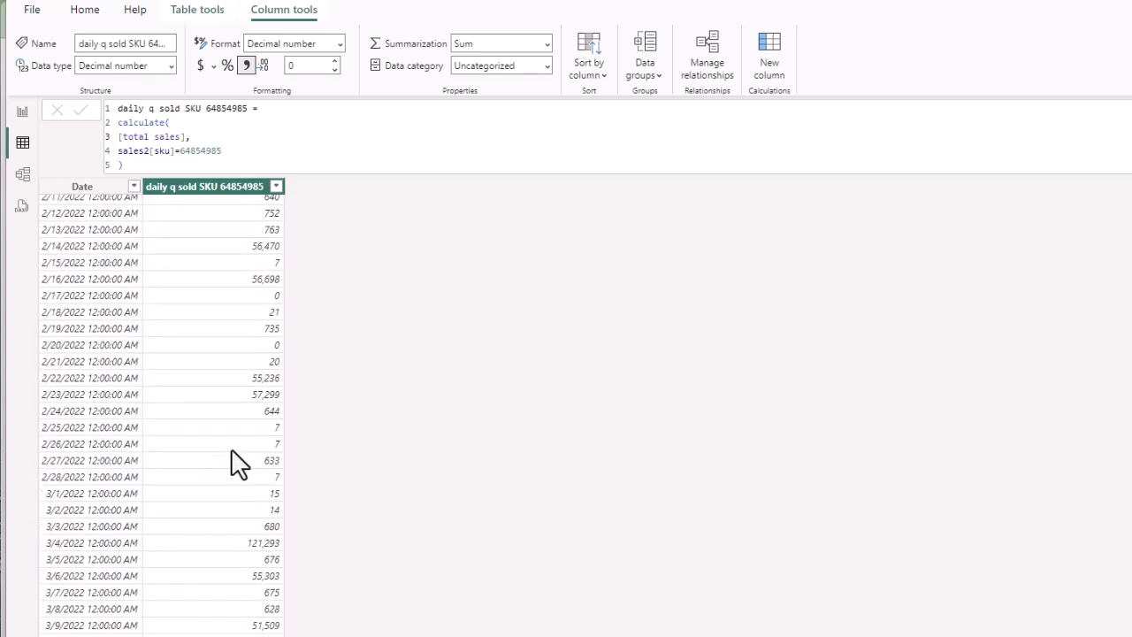
pyautogui.scroll(20, 161, 407)
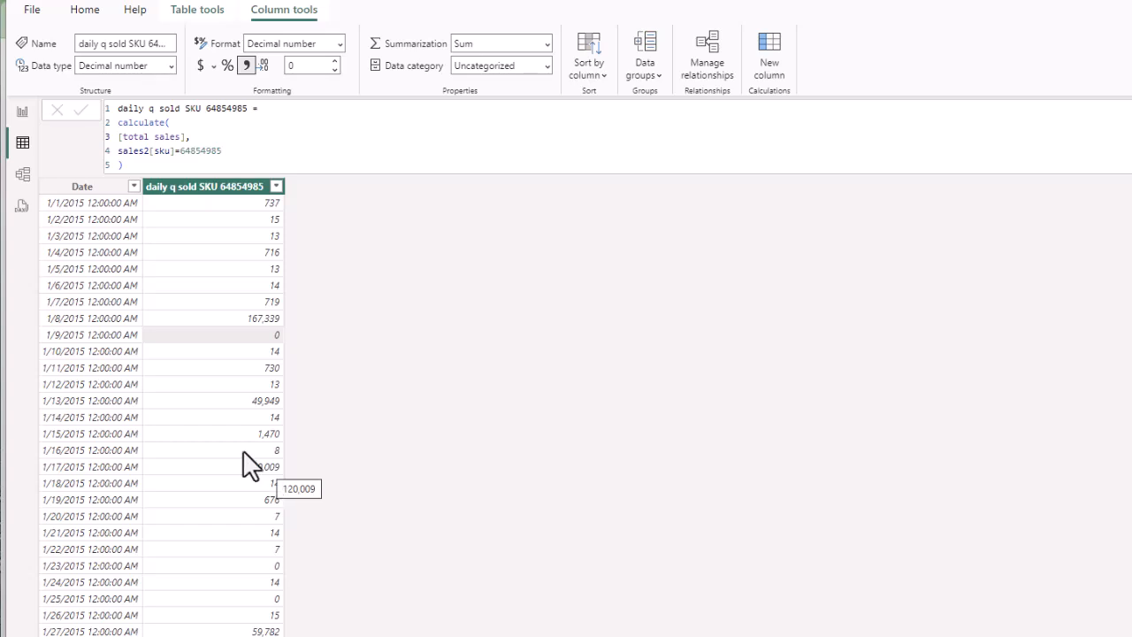
pyautogui.click(22, 112)
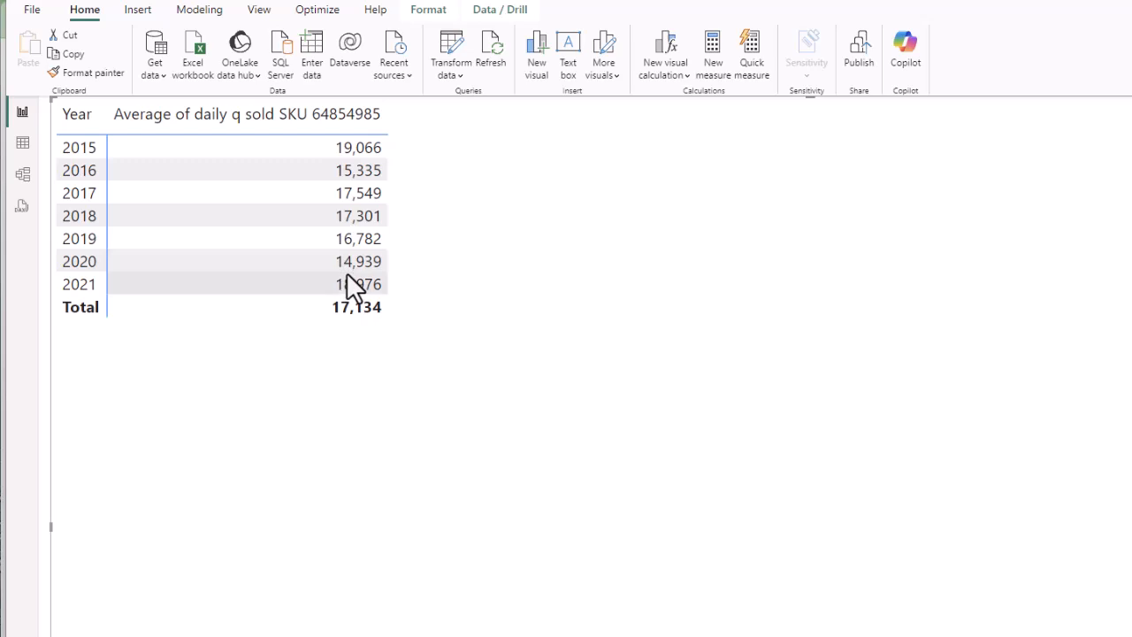
# Switch to the Word assignment and place the cursor in the S* = uL + kσ√L equation.
pyautogui.hotkey('alt', 'Tab')
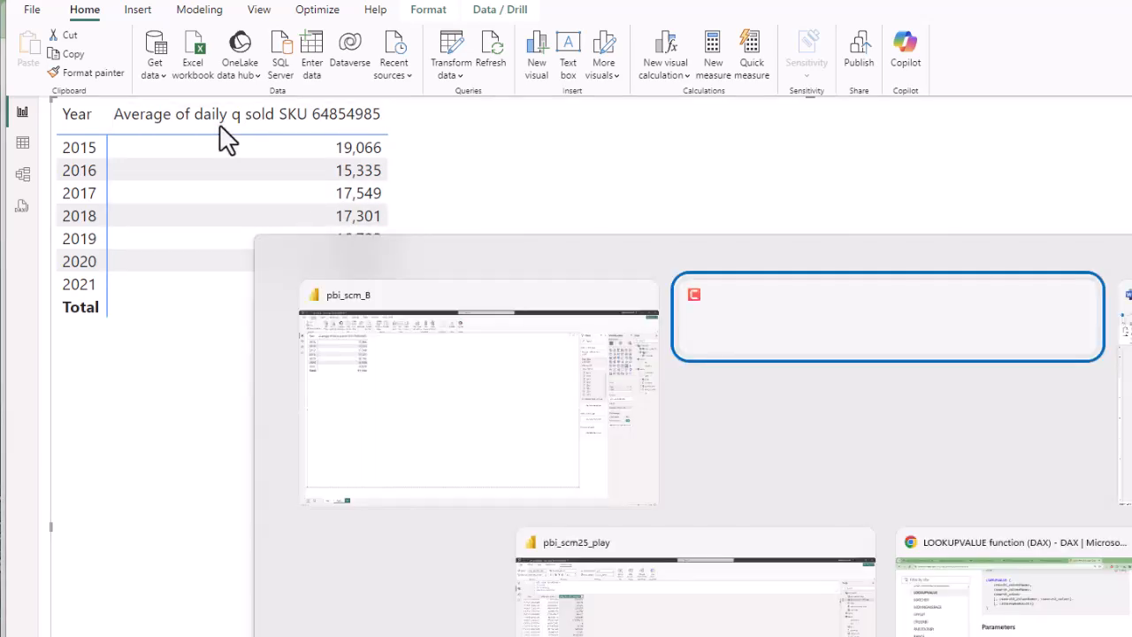
pyautogui.hotkey('alt', 'Tab')
pyautogui.hotkey('alt', 'Tab')
pyautogui.hotkey('alt', 'Tab')
pyautogui.hotkey('alt', 'Tab')
pyautogui.hotkey('alt', 'Tab')
pyautogui.hotkey('alt', 'Tab')
pyautogui.hotkey('alt', 'Tab')
pyautogui.hotkey('alt', 'Tab')
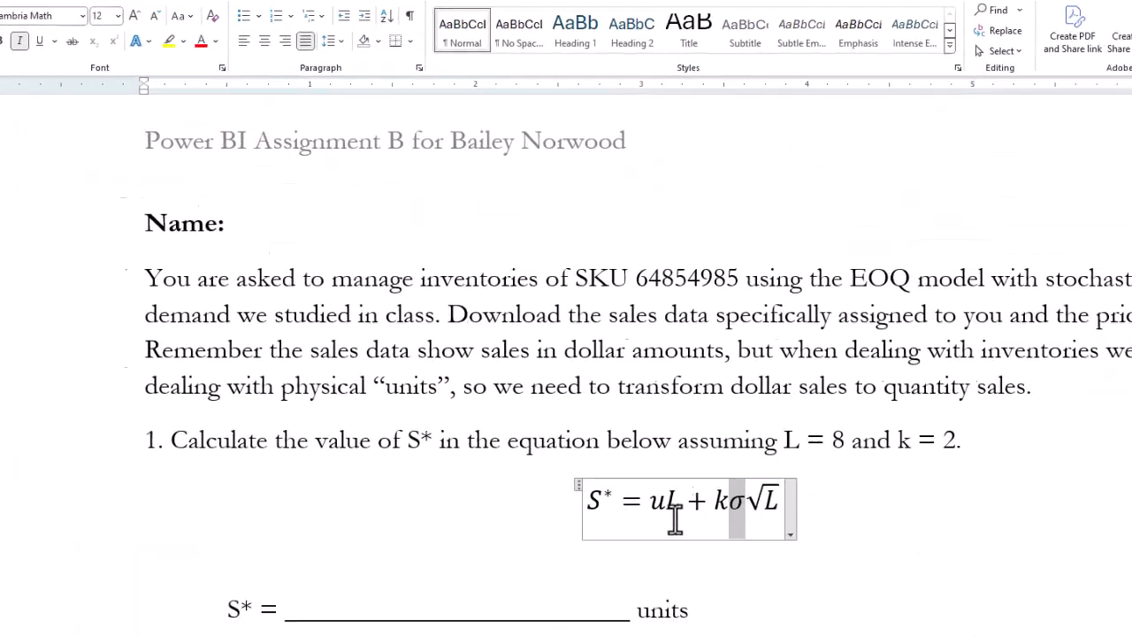
pyautogui.click(522, 418)
pyautogui.hotkey('shift', 'Left')
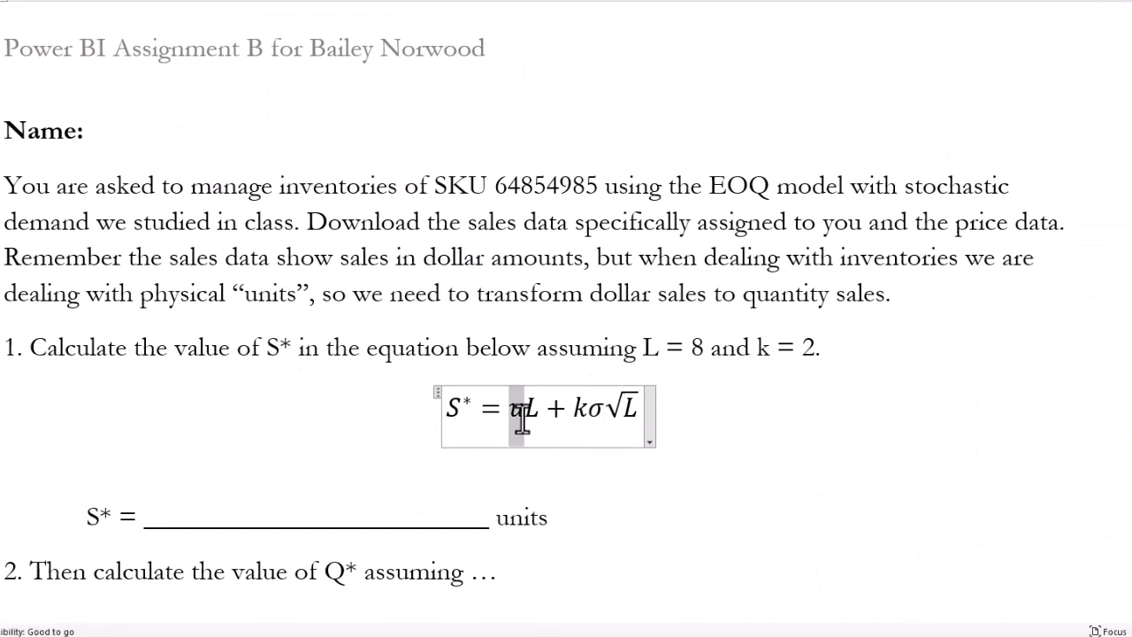
pyautogui.press('Right')
pyautogui.press('Right')
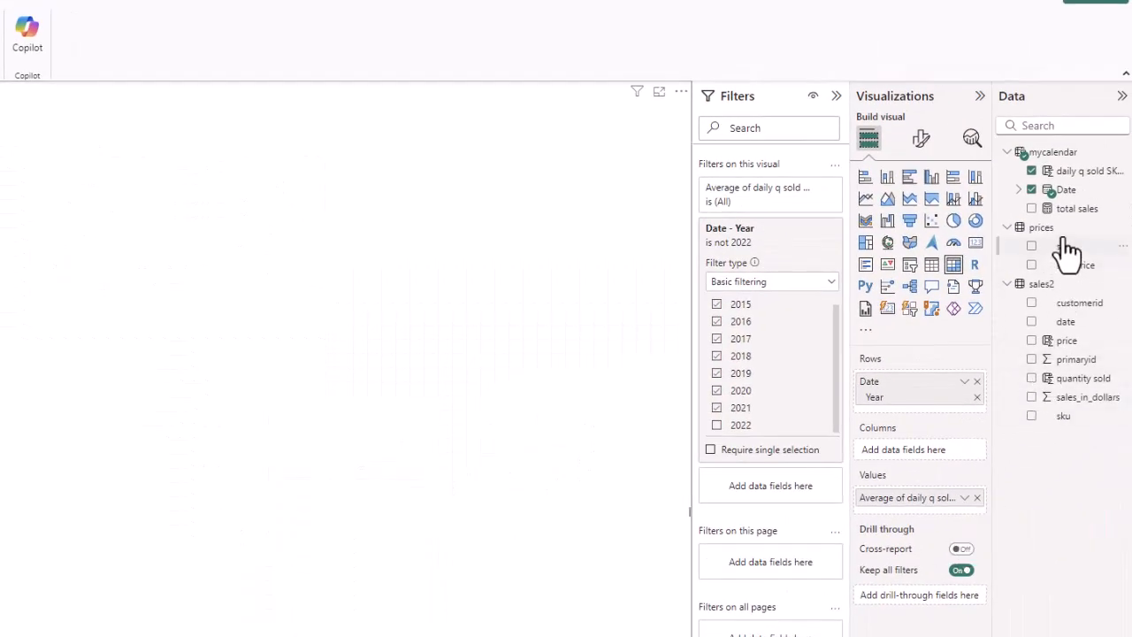
# Add daily q sold SKU 64854985 to Values again, summarized as Standard deviation (31,172).
pyautogui.moveTo(1066, 173); pyautogui.dragTo(945, 495)
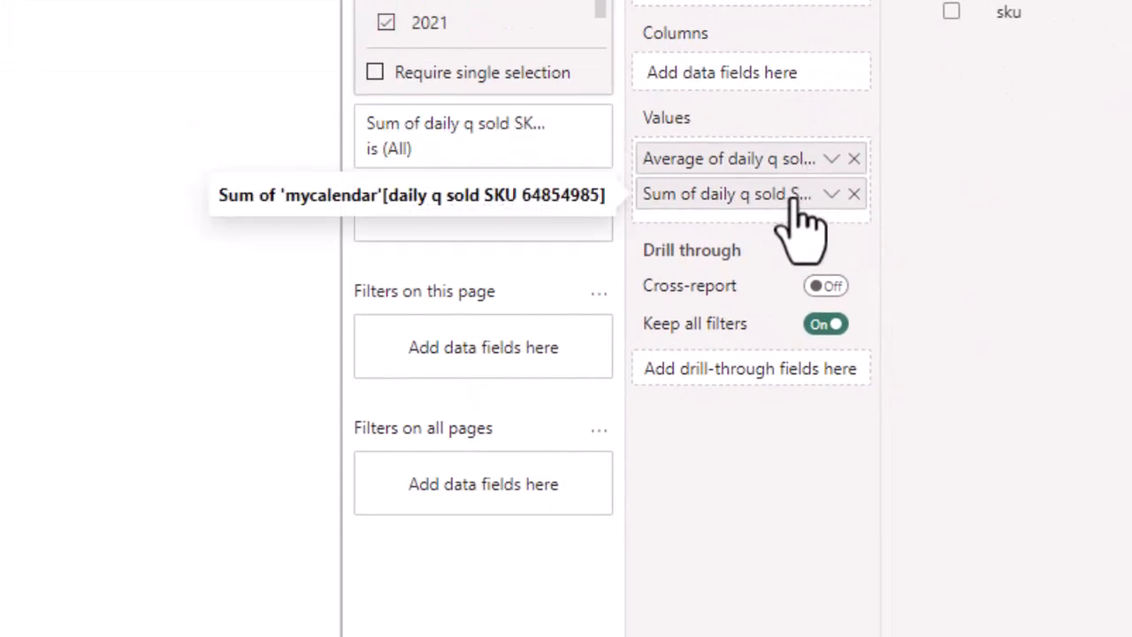
pyautogui.click(832, 195)
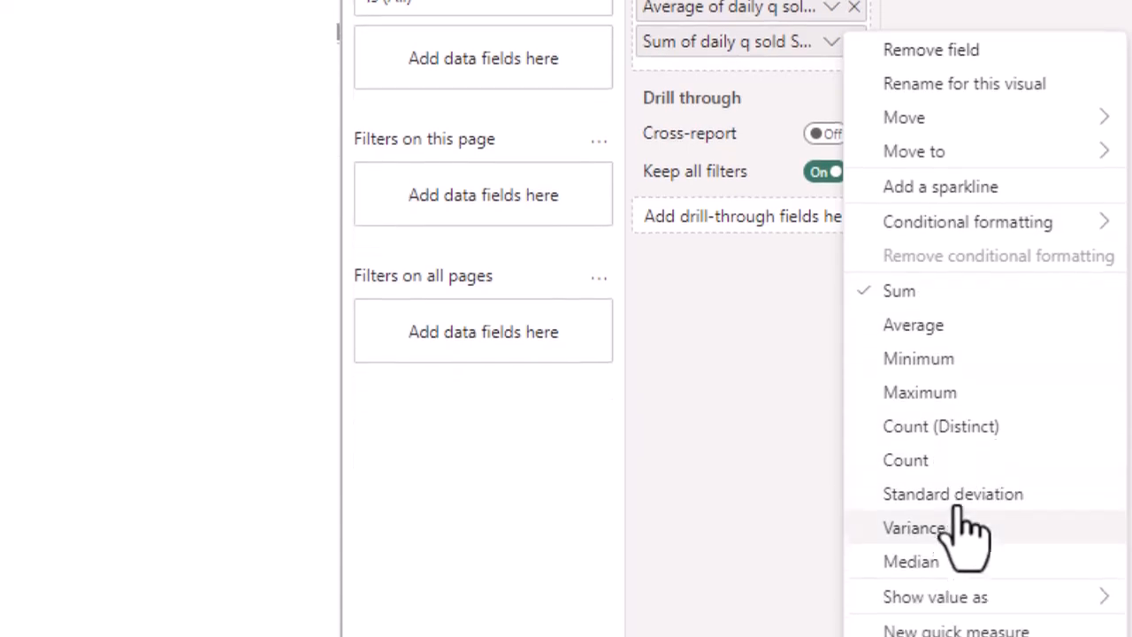
pyautogui.click(966, 491)
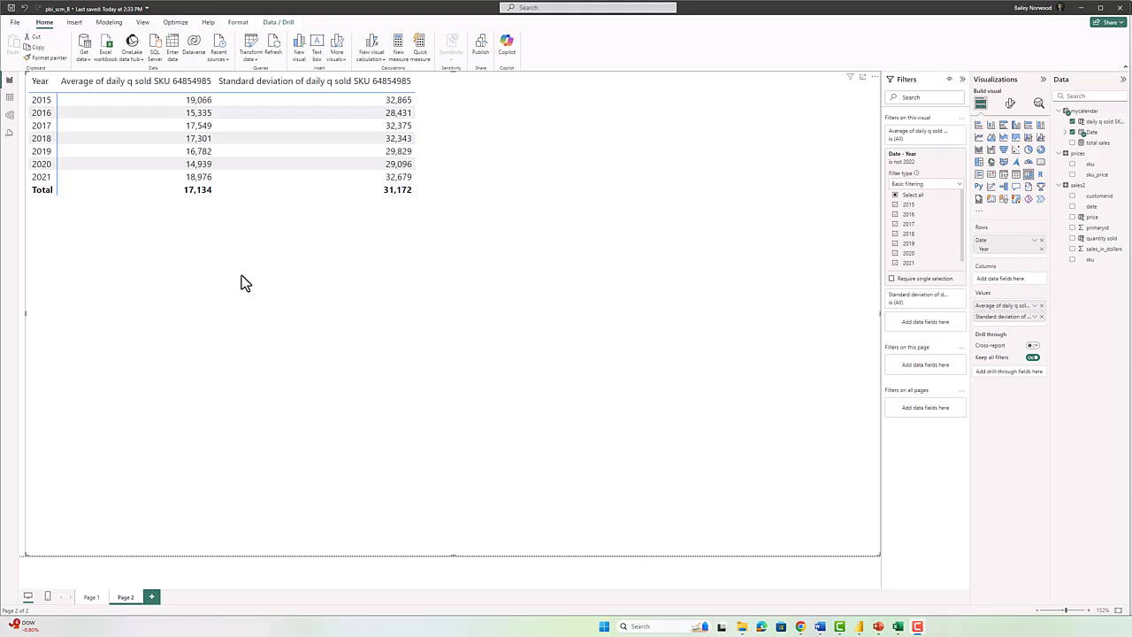
pyautogui.hotkey('alt', 'Tab')
pyautogui.hotkey('alt', 'Tab')
pyautogui.hotkey('alt', 'Tab')
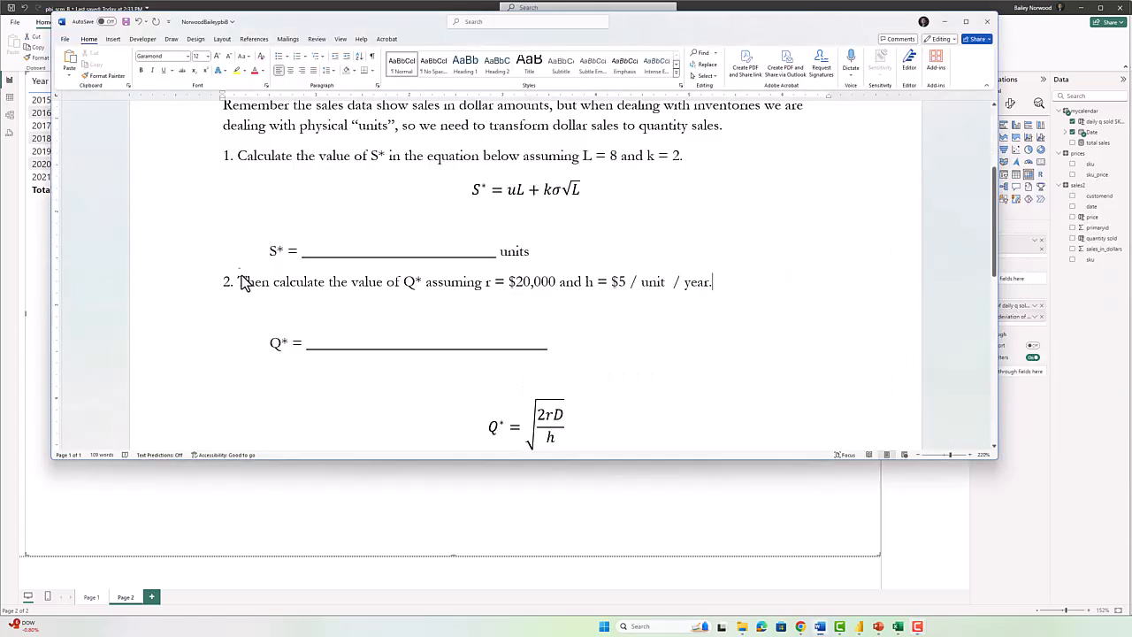
# Move the Word window aside to reveal the Power BI table and go to the equation's end.
pyautogui.moveTo(360, 21); pyautogui.dragTo(387, 155)
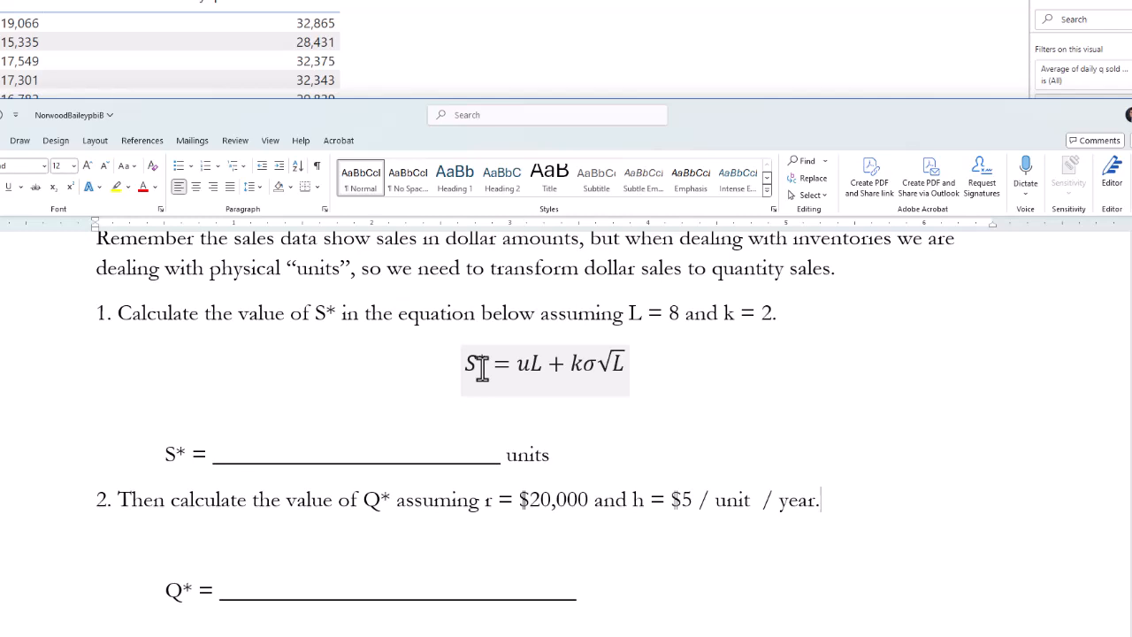
pyautogui.click(643, 365)
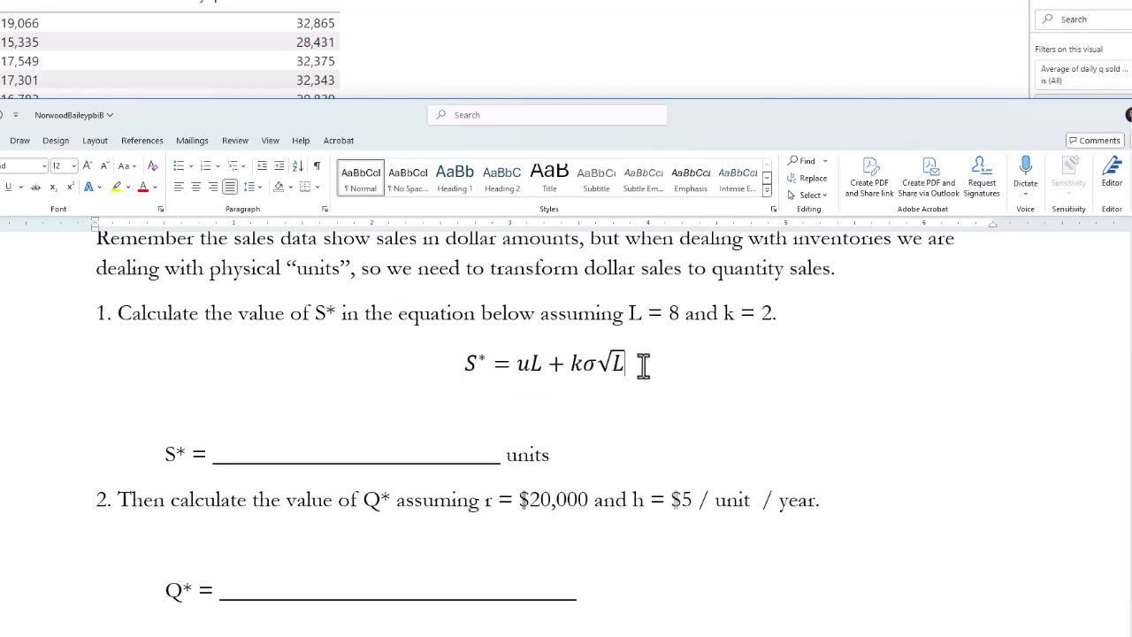
pyautogui.write('=')
pyautogui.press('BackSpace')
pyautogui.write('=')
pyautogui.press('BackSpace')
# Duplicate the expression uL + kσ√L after itself, joined by an equals sign.
pyautogui.hotkey('shift', 'Left')
pyautogui.hotkey('shift', 'Left')
pyautogui.hotkey('shift', 'Left')
pyautogui.hotkey('shift', 'Left')
pyautogui.hotkey('shift', 'Left')
pyautogui.hotkey('shift', 'Left')
pyautogui.hotkey('shift', 'Left')
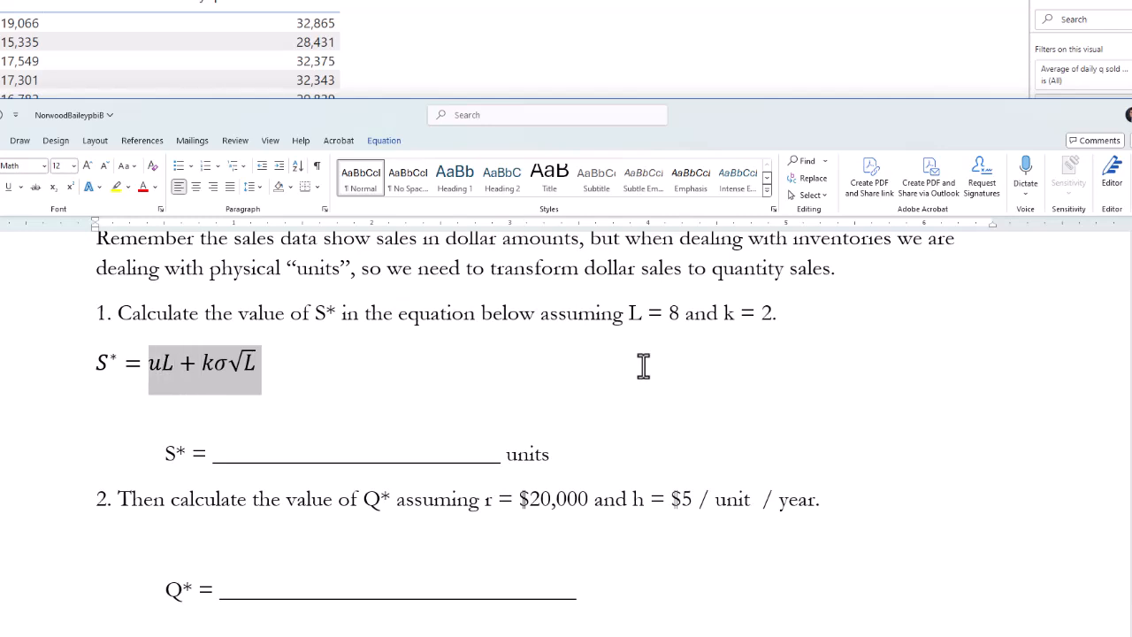
pyautogui.hotkey('ctrl', 'c')
pyautogui.press('Right')
pyautogui.hotkey('ctrl', 'v')
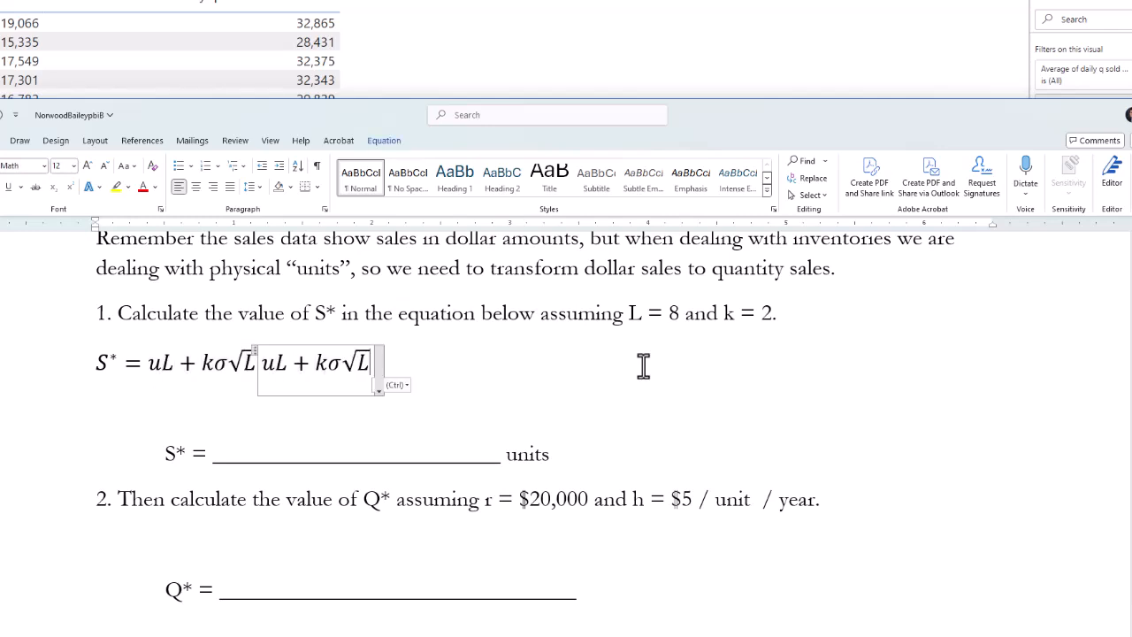
pyautogui.press('Left')
pyautogui.press('Left')
pyautogui.press('Left')
pyautogui.press('Left')
pyautogui.press('Left')
pyautogui.press('Left')
pyautogui.press('Left')
pyautogui.press('Left')
pyautogui.press('Left')
pyautogui.press('Left')
pyautogui.press('Left')
pyautogui.press('Right')
pyautogui.press('Right')
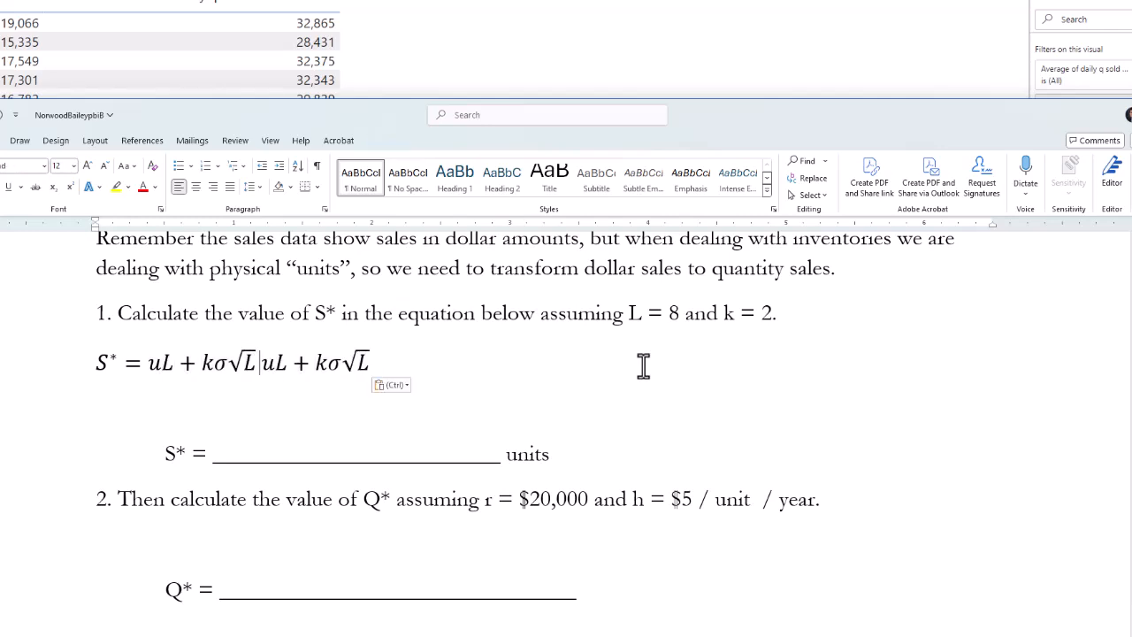
pyautogui.write('=')
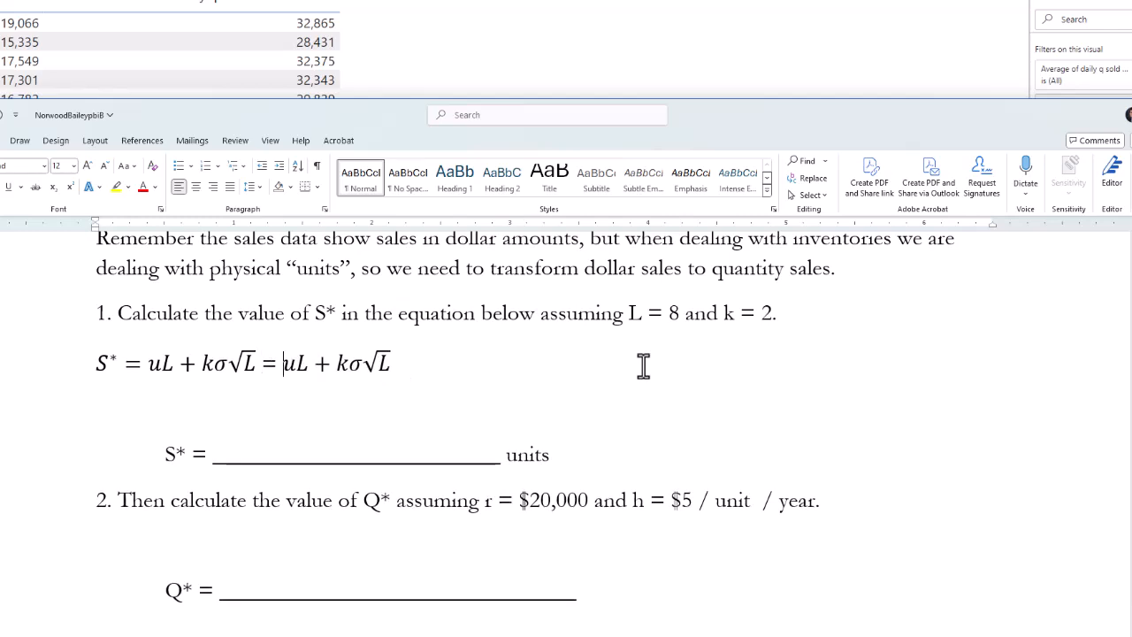
pyautogui.hotkey('alt', 'Tab')
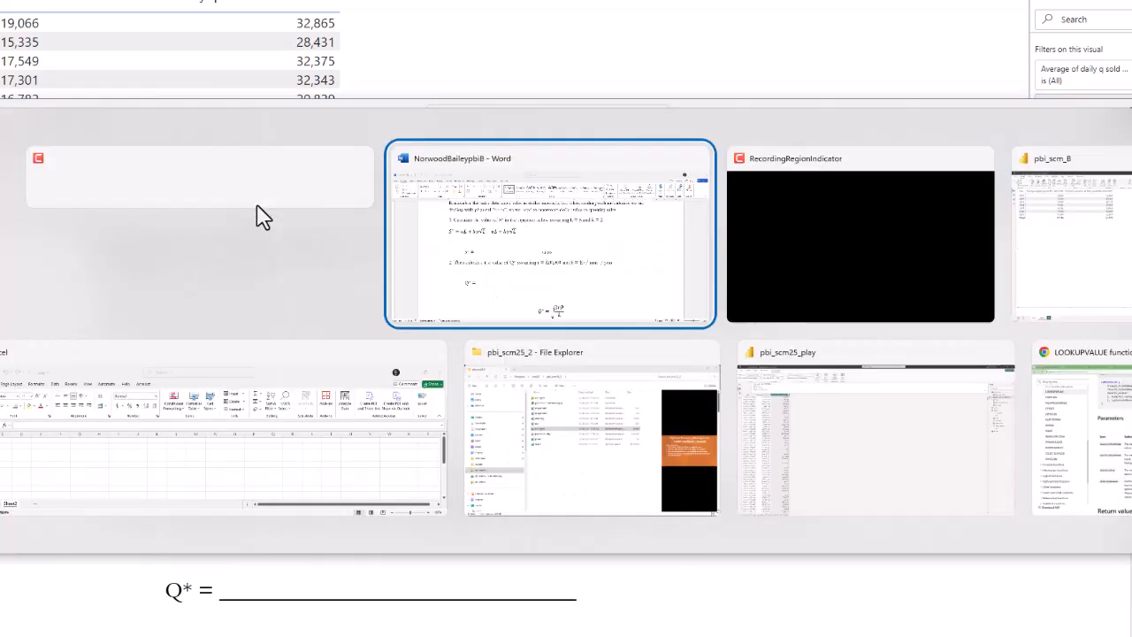
pyautogui.hotkey('alt', 'Tab')
pyautogui.hotkey('alt', 'Tab')
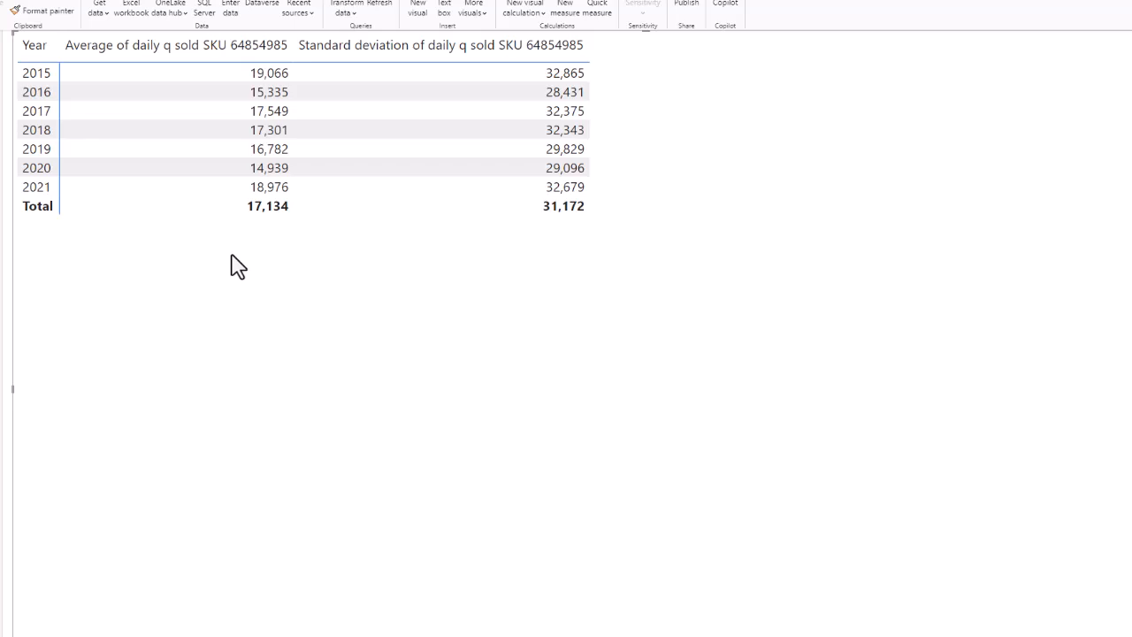
# In the copied expression, replace u with 17134, L with 8 and k with 2.
pyautogui.hotkey('alt', 'Tab')
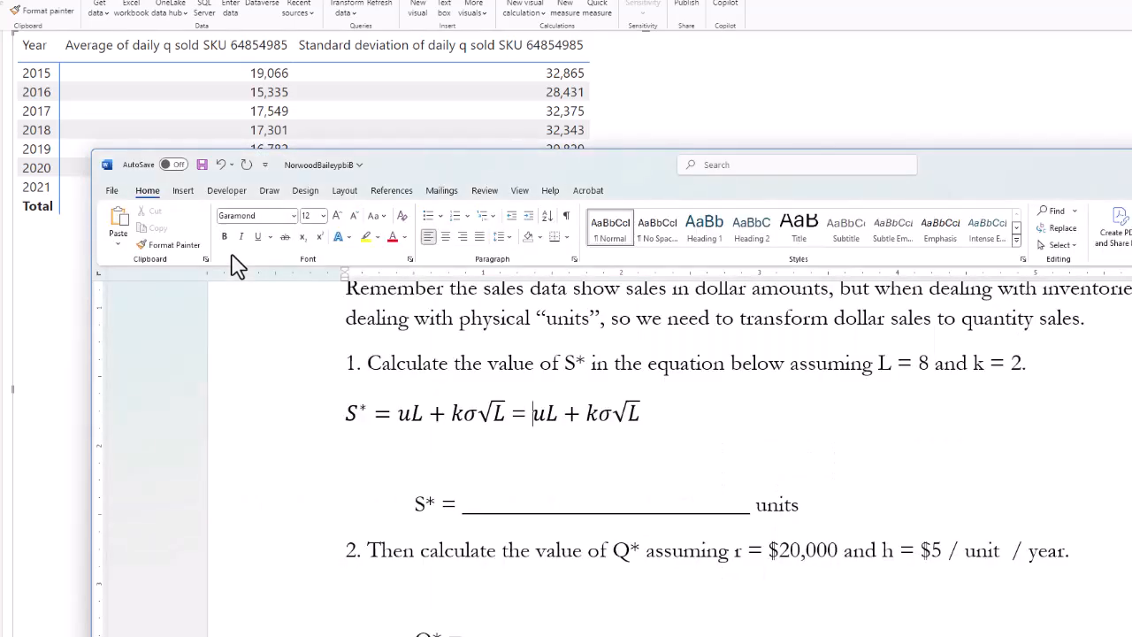
pyautogui.press('Delete')
pyautogui.write('17')
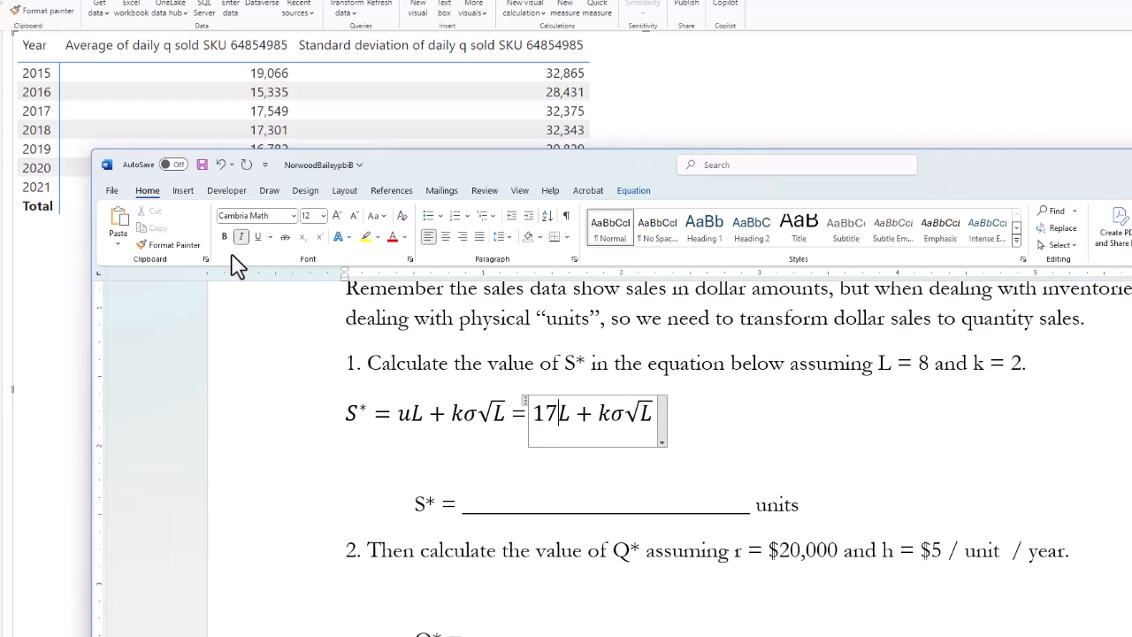
pyautogui.write('134')
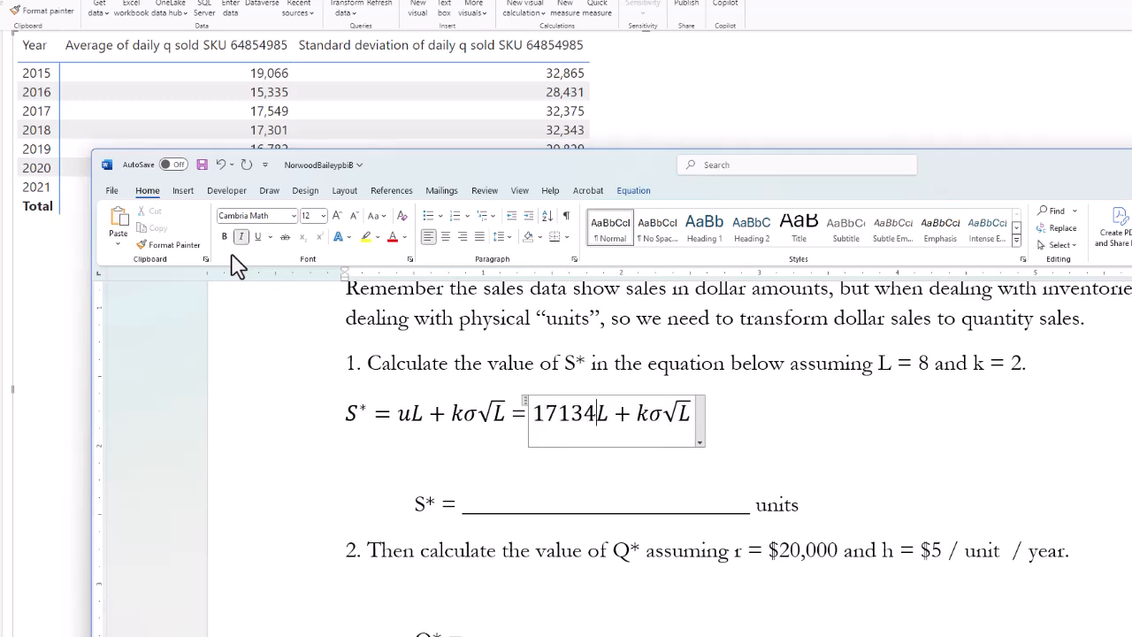
pyautogui.write('*')
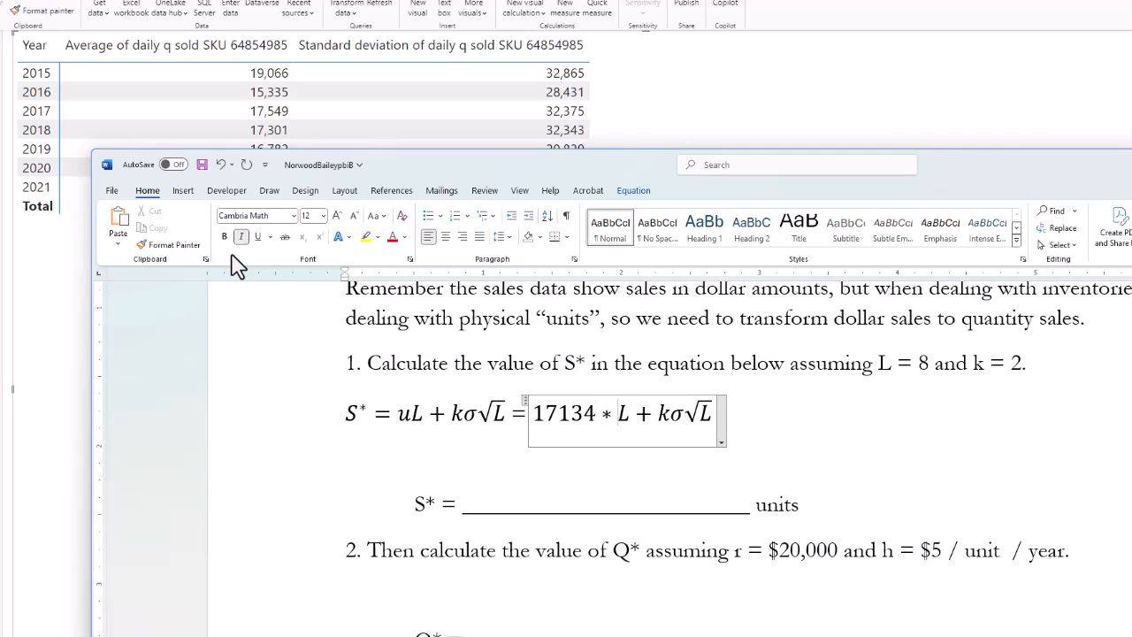
pyautogui.hotkey('alt', 'Tab')
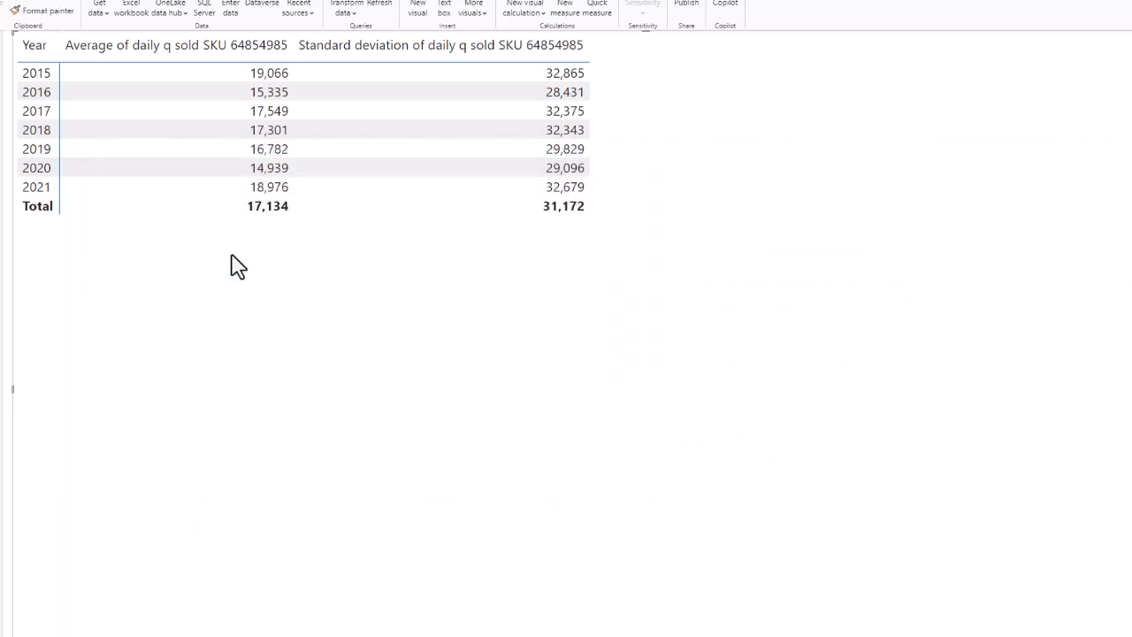
pyautogui.hotkey('alt', 'Tab')
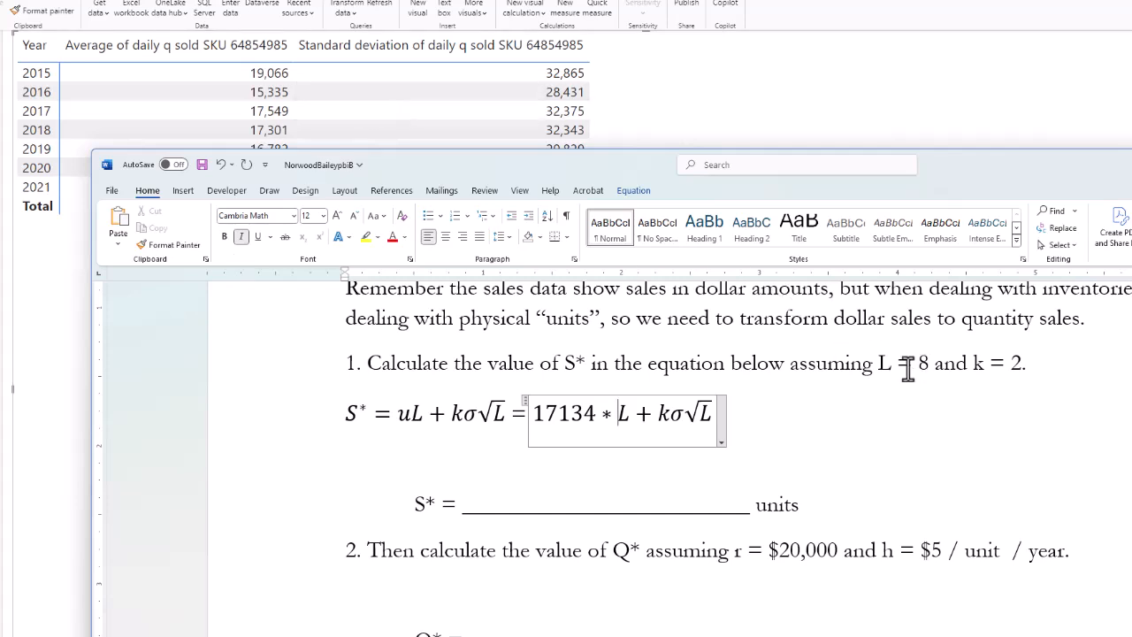
pyautogui.hotkey('shift', 'Left')
pyautogui.write('8')
pyautogui.press('Right')
pyautogui.press('Right')
pyautogui.hotkey('shift', 'Left')
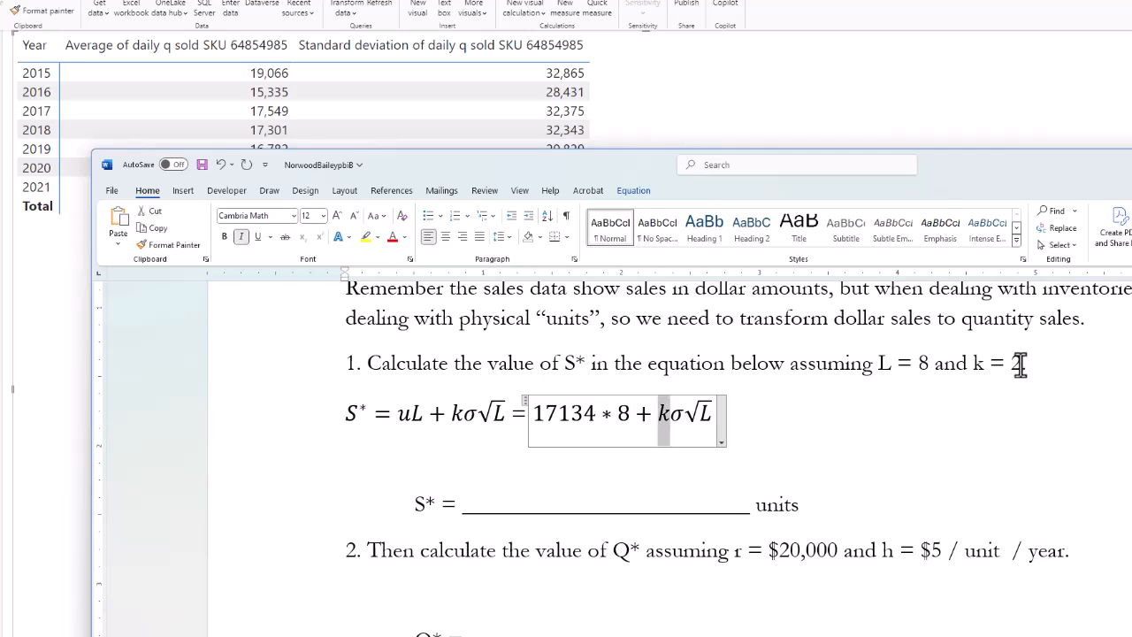
pyautogui.write('2')
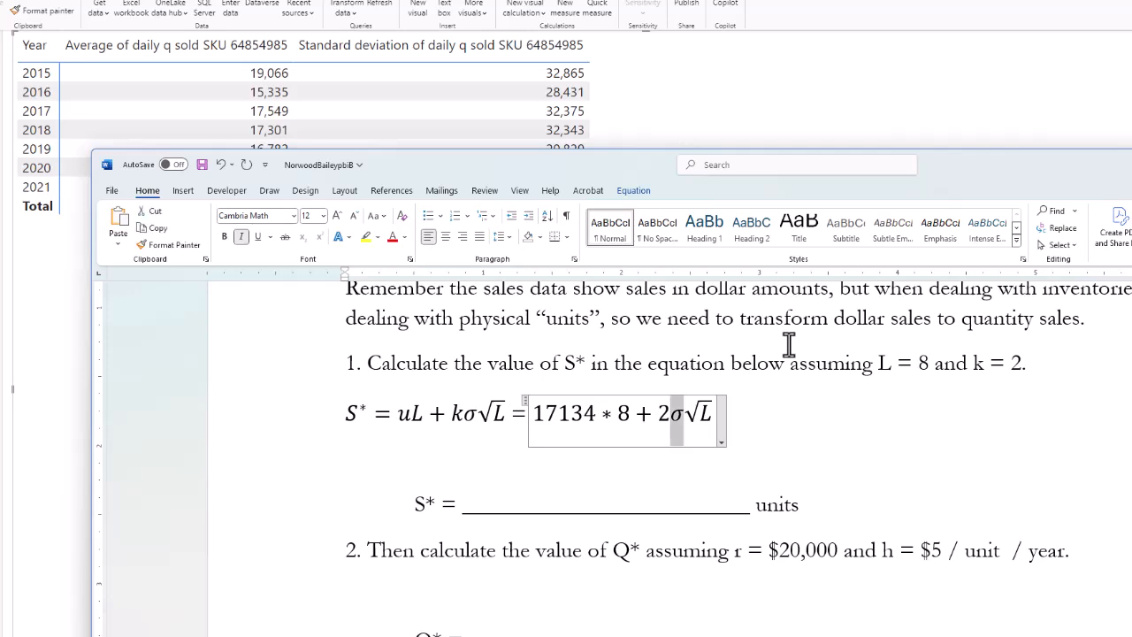
# Replace σ with * 31172 and the L under the square root with 8.
pyautogui.hotkey('alt', 'Tab')
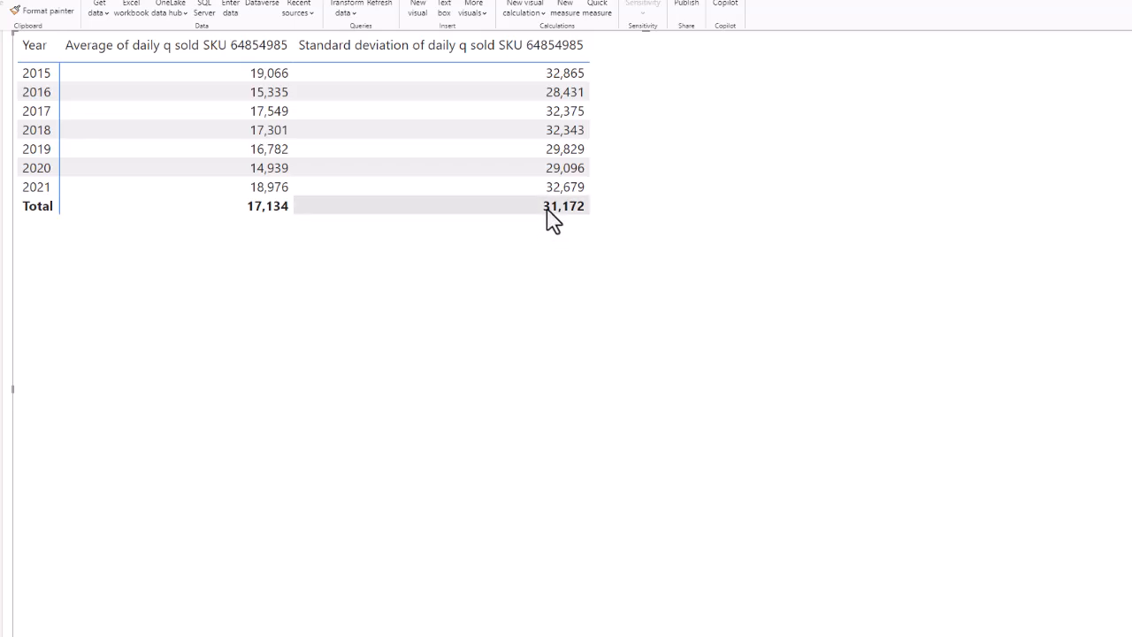
pyautogui.hotkey('alt', 'Tab')
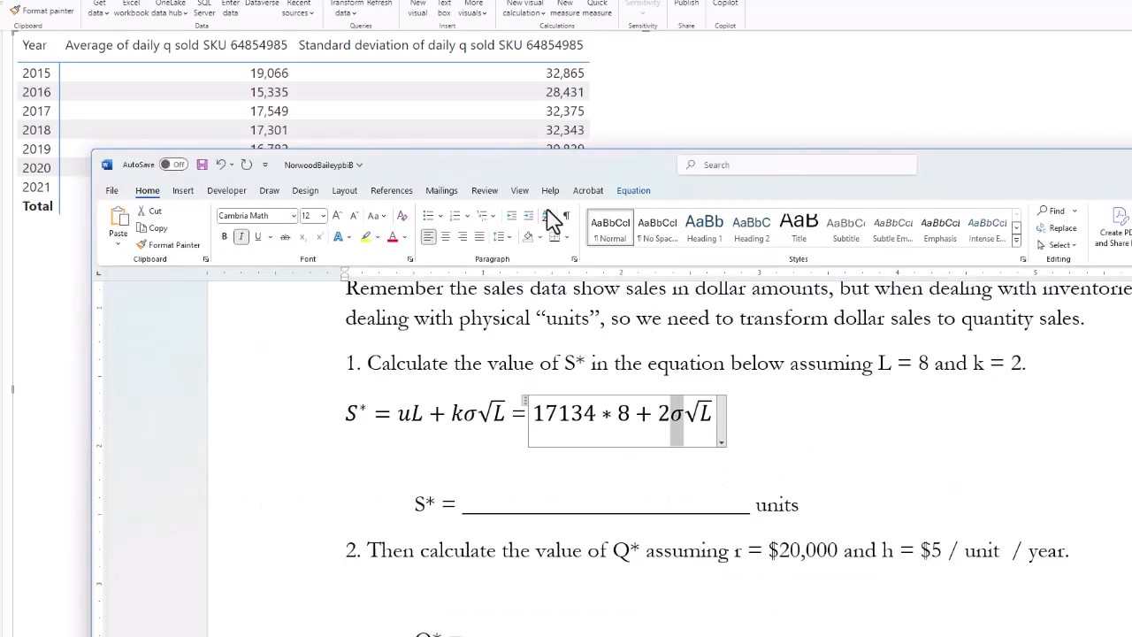
pyautogui.write('31')
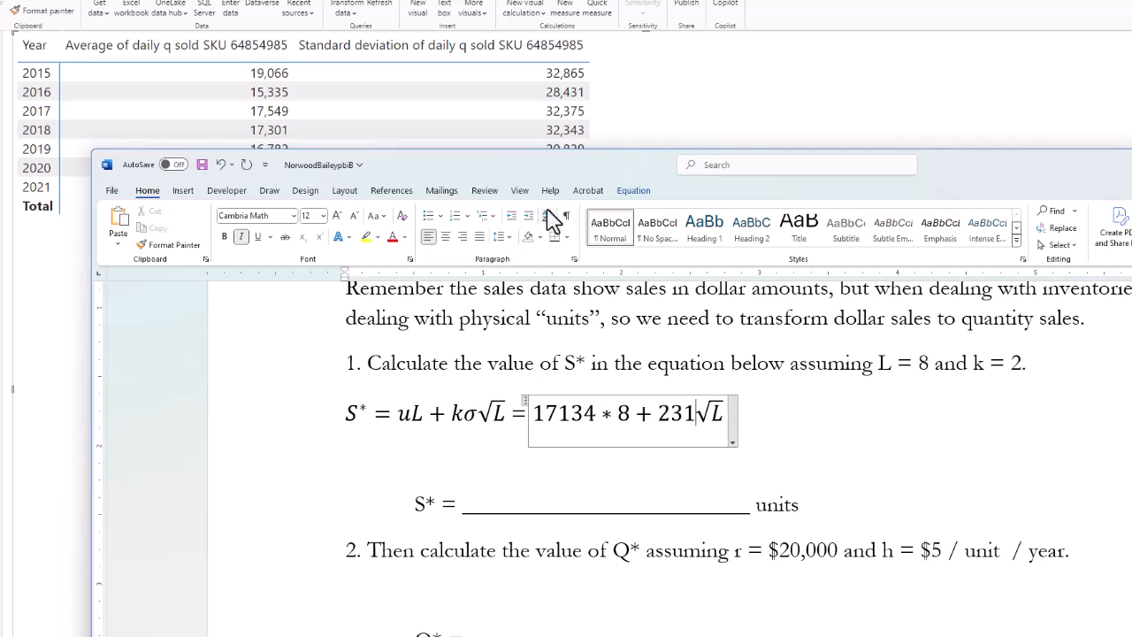
pyautogui.press('BackSpace')
pyautogui.press('BackSpace')
pyautogui.write('* ')
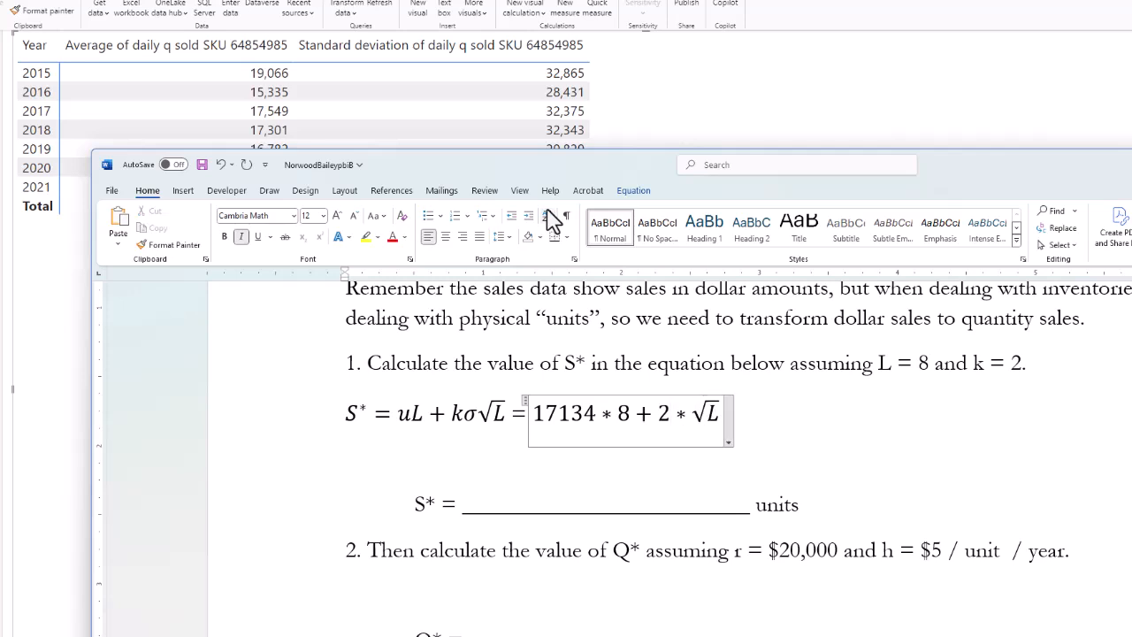
pyautogui.write('31')
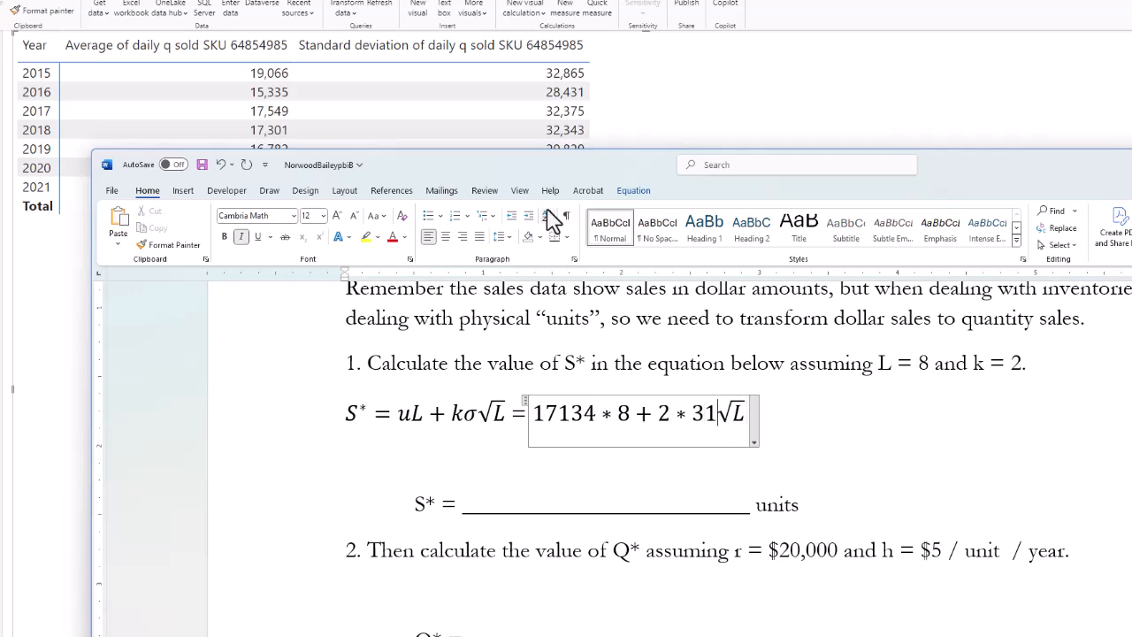
pyautogui.write('172')
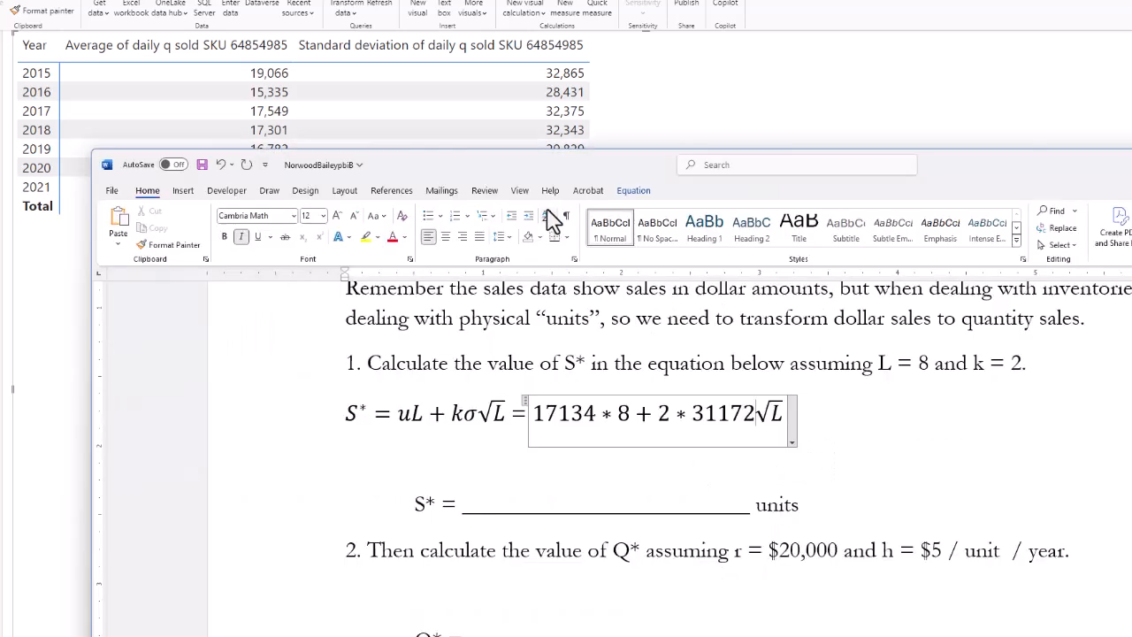
pyautogui.hotkey('shift', 'Left')
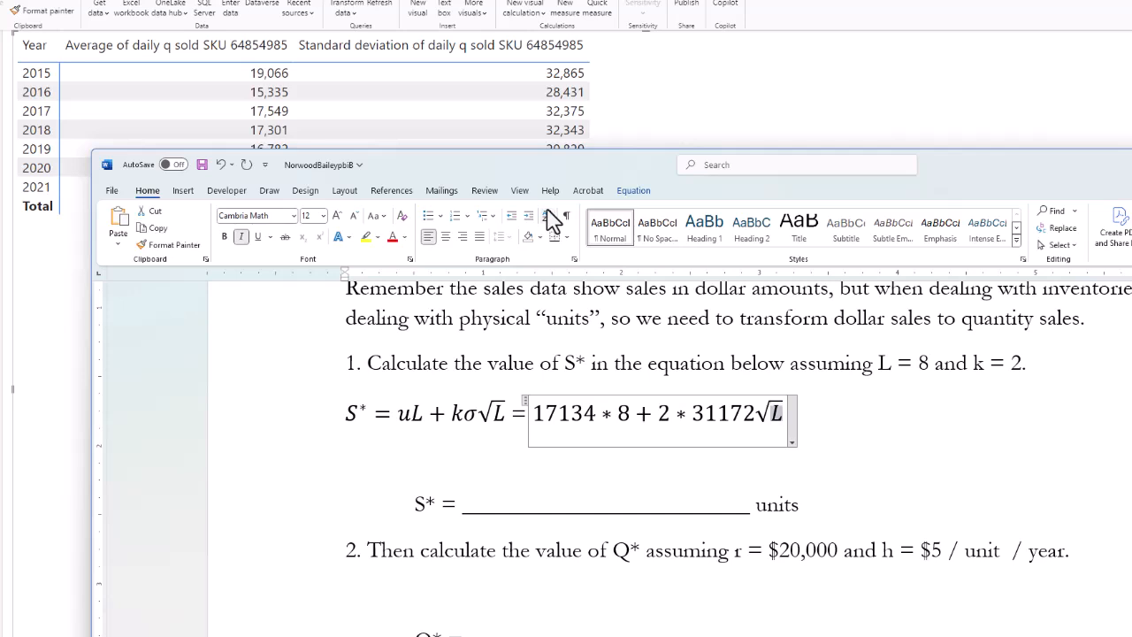
pyautogui.write('8')
pyautogui.hotkey('alt', 'Tab')
# Enter =17134*8+2*31172*sqrt(8) in cell D3, giving 313407.5.
pyautogui.hotkey('alt', 'Tab')
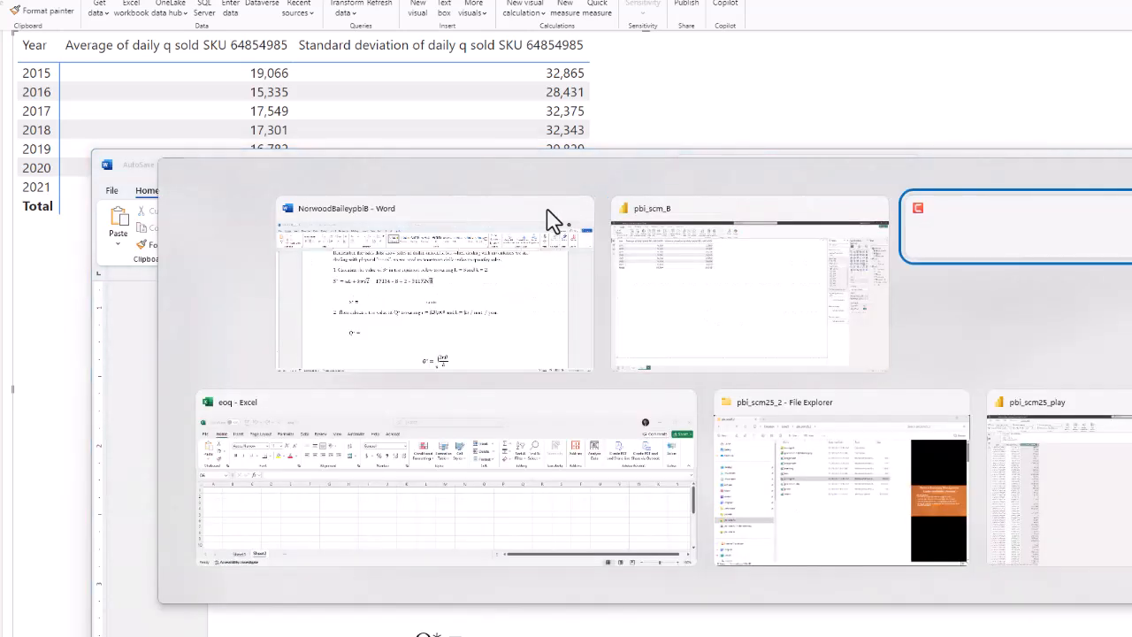
pyautogui.hotkey('alt', 'Tab')
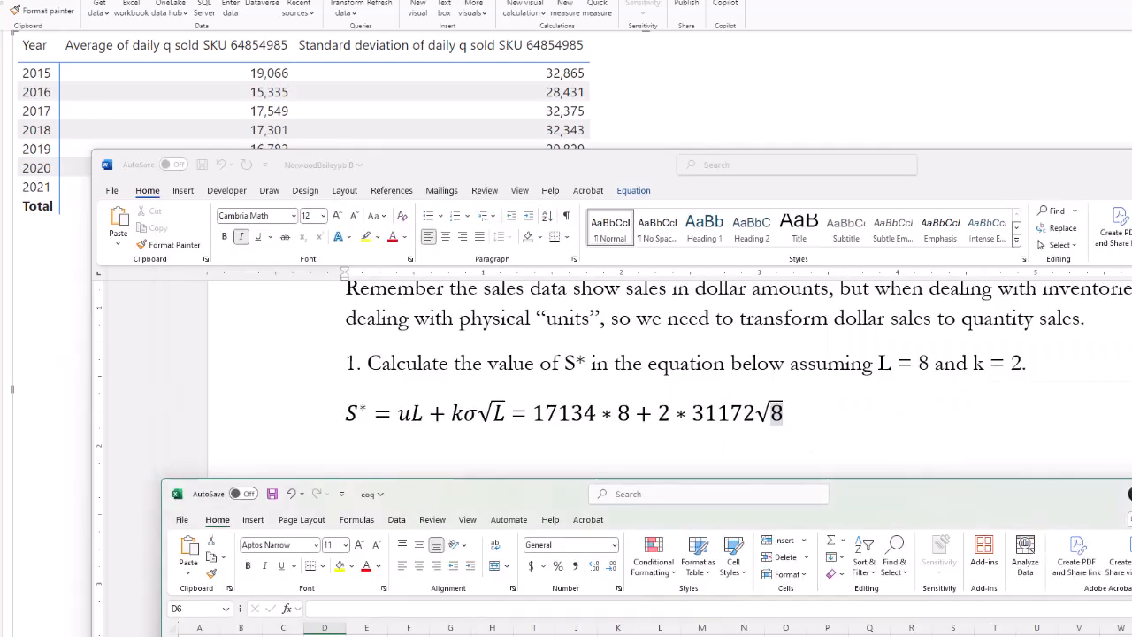
pyautogui.write('=17134*8+2*')
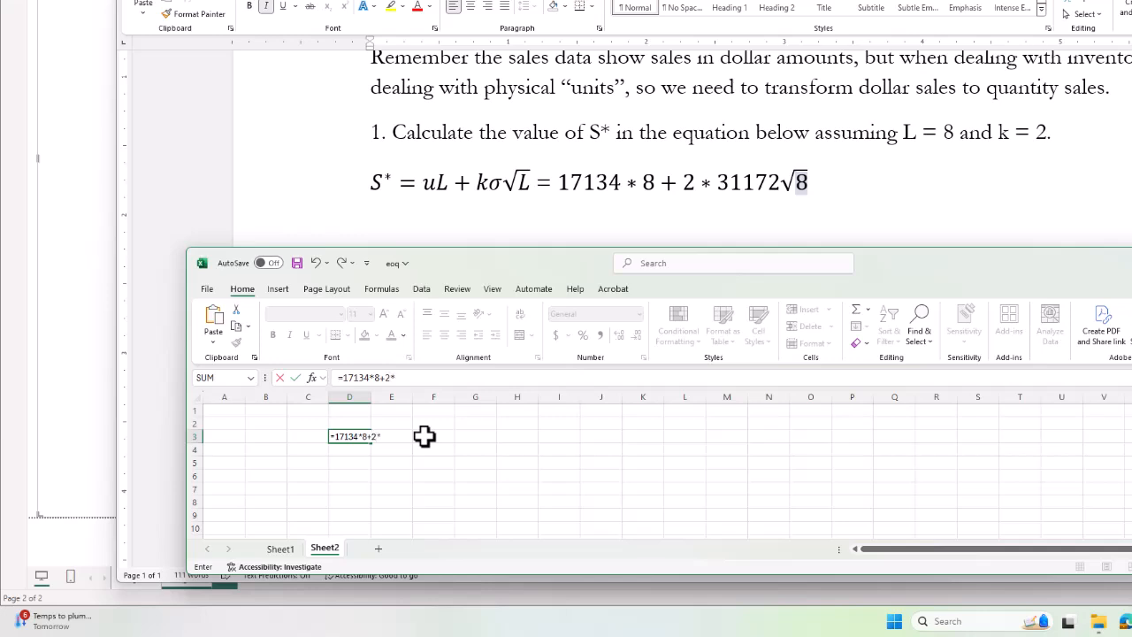
pyautogui.write('31172*sqrt')
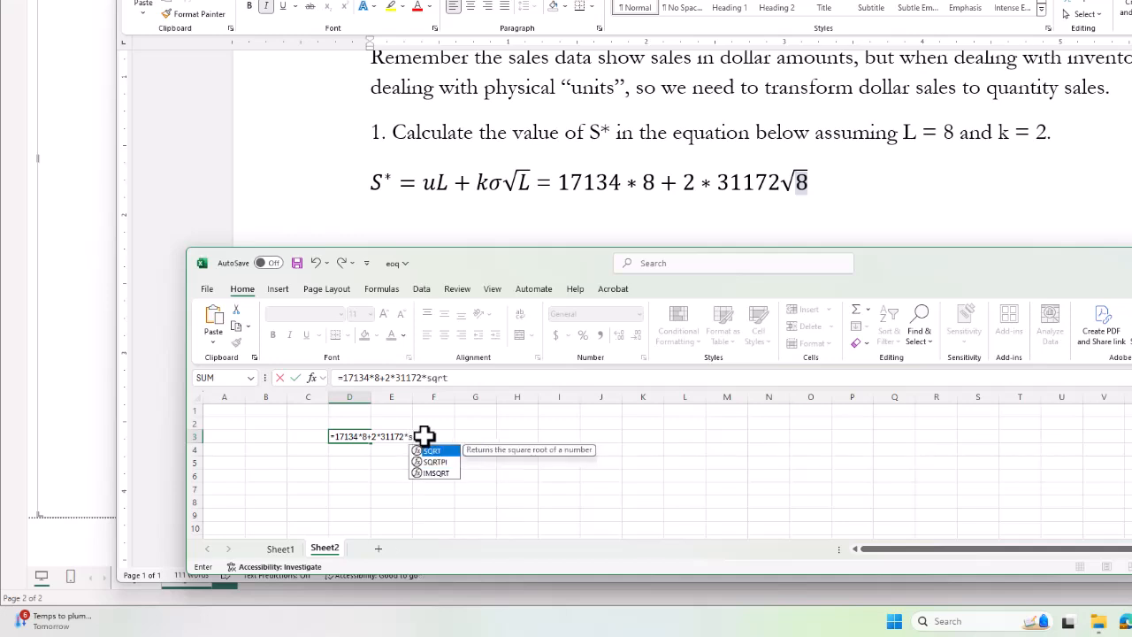
pyautogui.write('(8)')
pyautogui.press('Return')
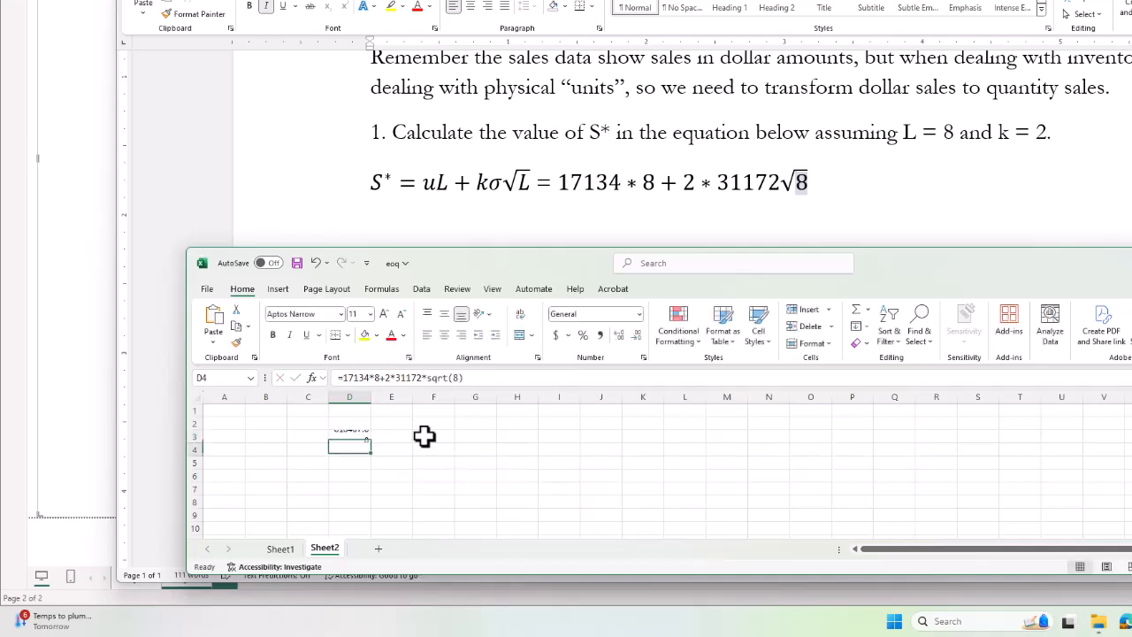
# Insert * before √8 and add an equals sign at the end of the S* equation.
pyautogui.click(785, 182)
pyautogui.click(786, 183)
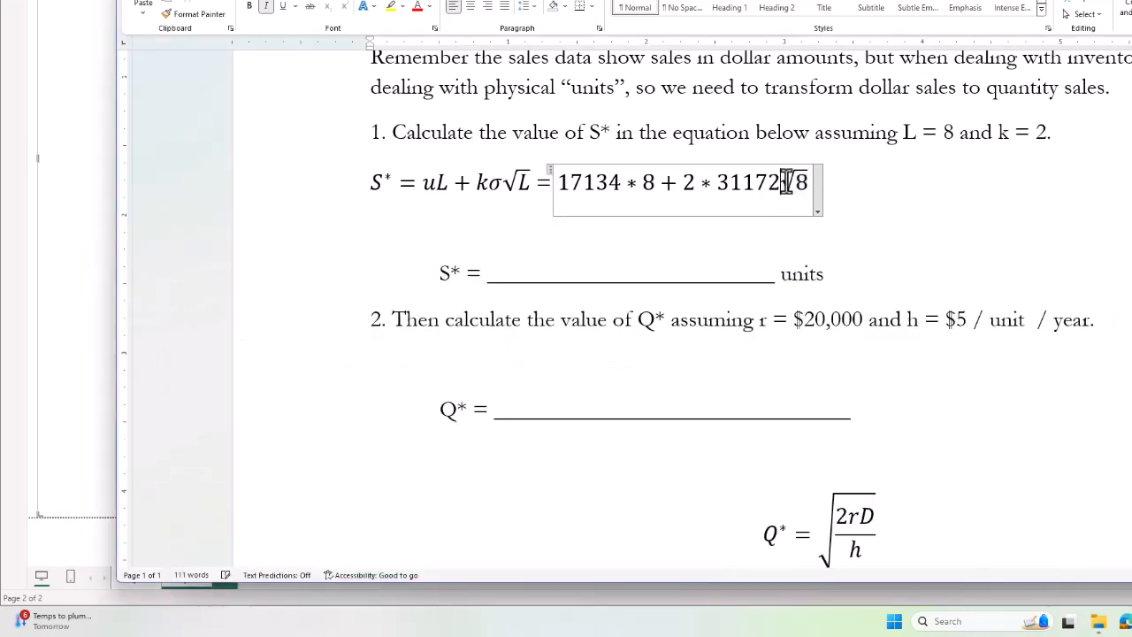
pyautogui.write('*')
pyautogui.press('End')
pyautogui.write('=')
pyautogui.hotkey('alt', 'Tab')
pyautogui.hotkey('alt', 'Tab')
pyautogui.press('BackSpace')
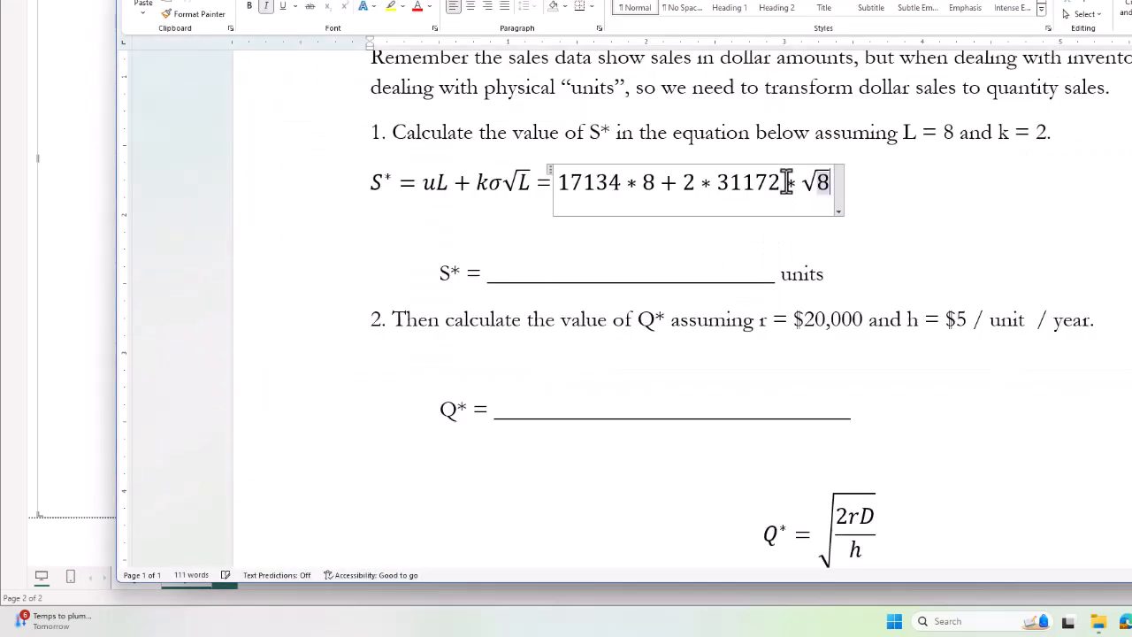
pyautogui.write('=')
pyautogui.hotkey('alt', 'Tab')
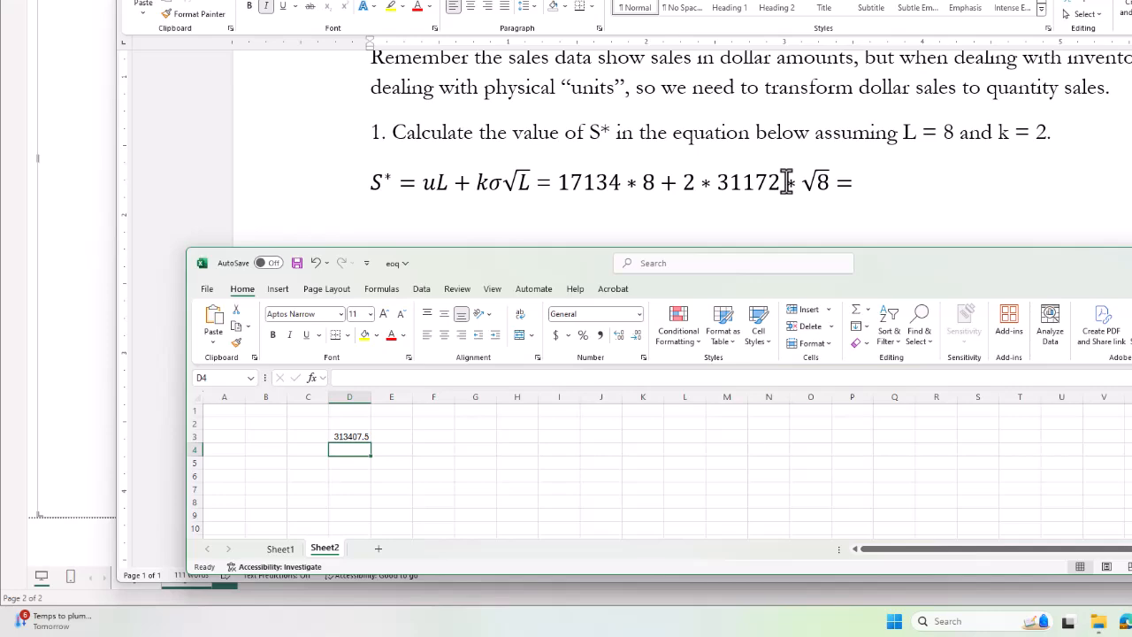
pyautogui.hotkey('alt', 'Tab')
# Type the result 313,408 after the equals sign and select it.
pyautogui.write('313')
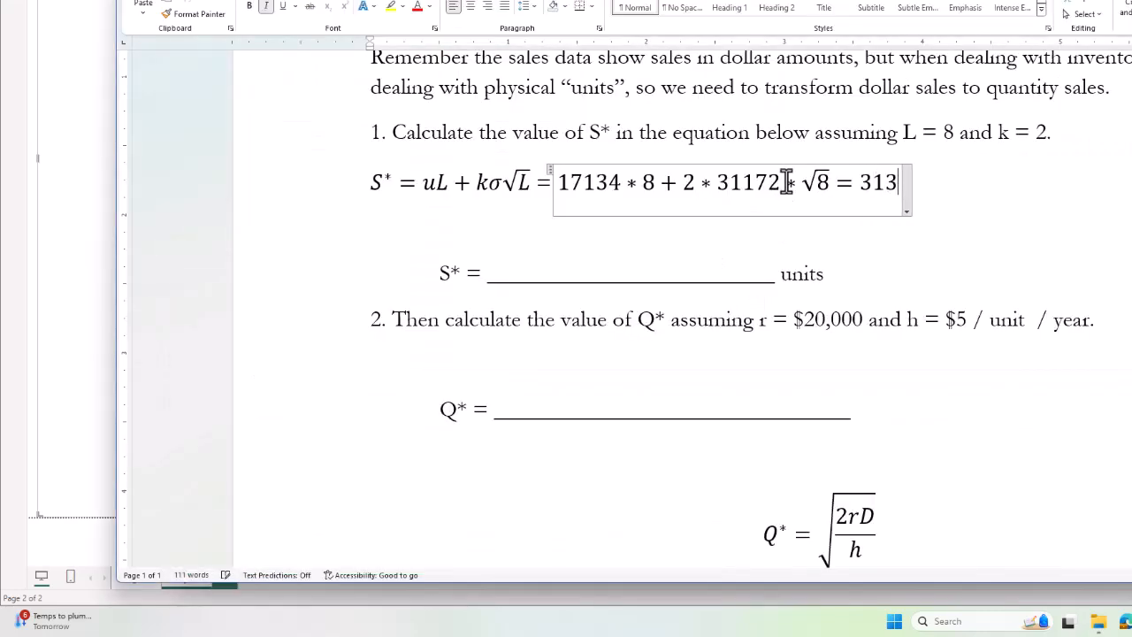
pyautogui.hotkey('alt', 'Tab')
pyautogui.hotkey('alt', 'Tab')
pyautogui.write(',408')
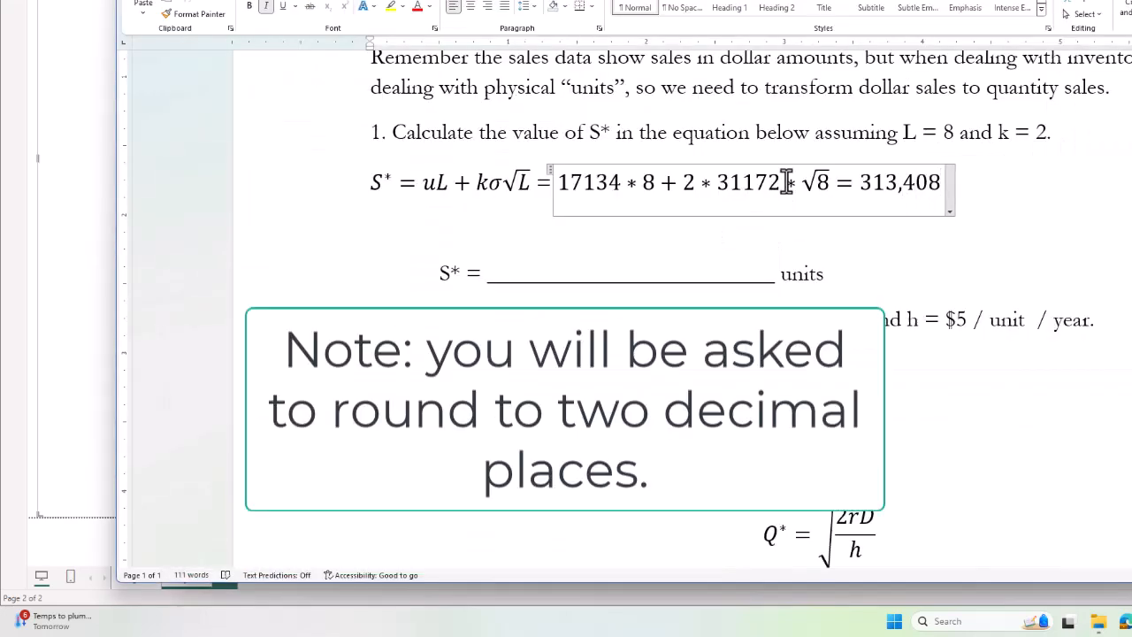
pyautogui.hotkey('shift', 'Left')
pyautogui.hotkey('shift', 'Left')
pyautogui.hotkey('shift', 'Left')
pyautogui.hotkey('shift', 'Left')
pyautogui.hotkey('shift', 'Left')
pyautogui.hotkey('shift', 'Left')
pyautogui.hotkey('shift', 'Left')
pyautogui.hotkey('ctrl', 'c')
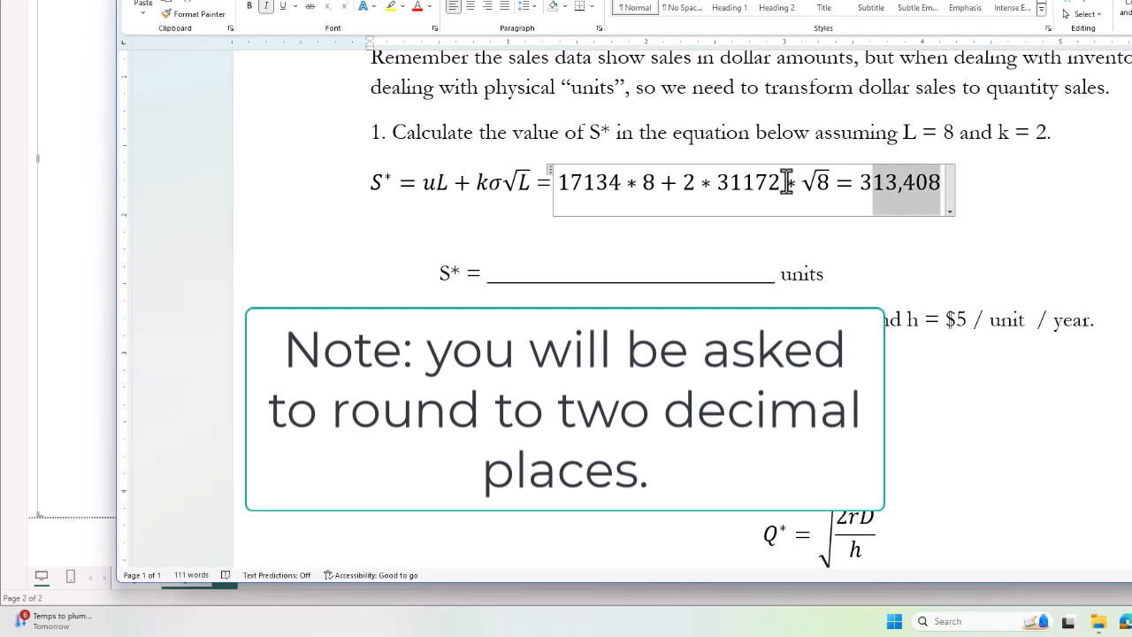
# Paste 313,408 into the S* answer blank and scroll down to question 2's Q* text.
pyautogui.moveTo(535, 266); pyautogui.dragTo(748, 283)
pyautogui.hotkey('ctrl', 'v')
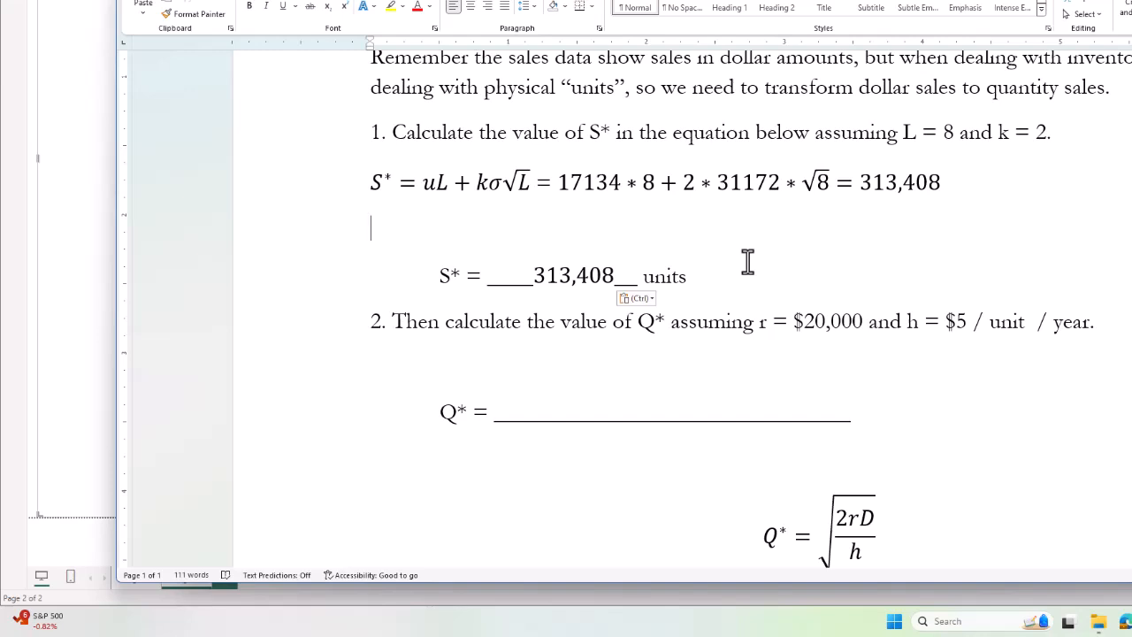
pyautogui.scroll(-3, 754, 271)
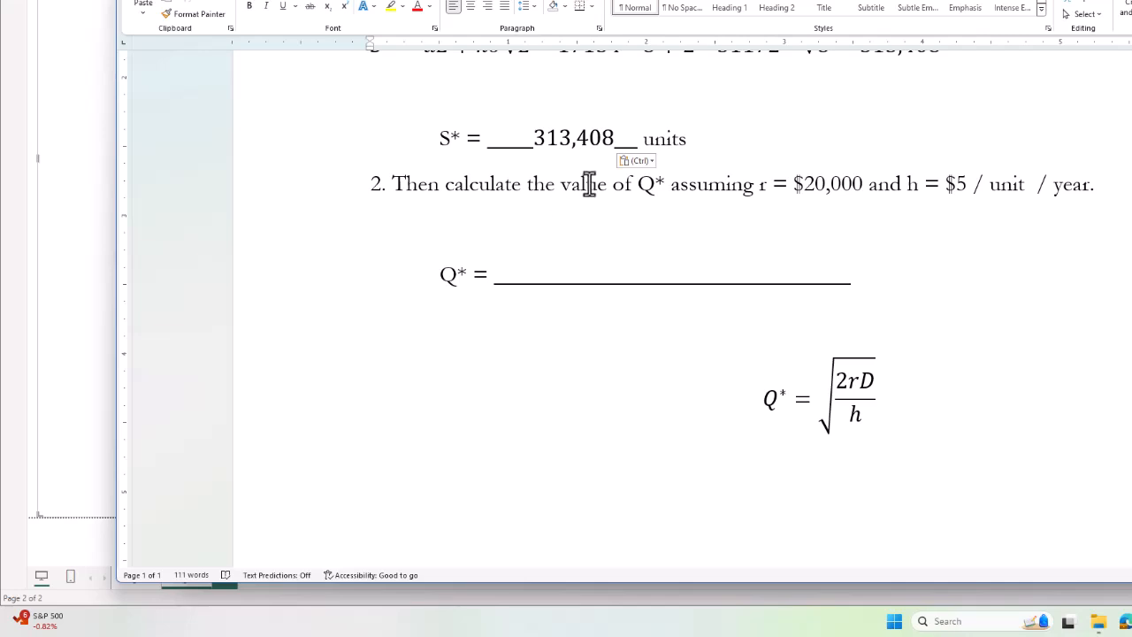
pyautogui.doubleClick(642, 185)
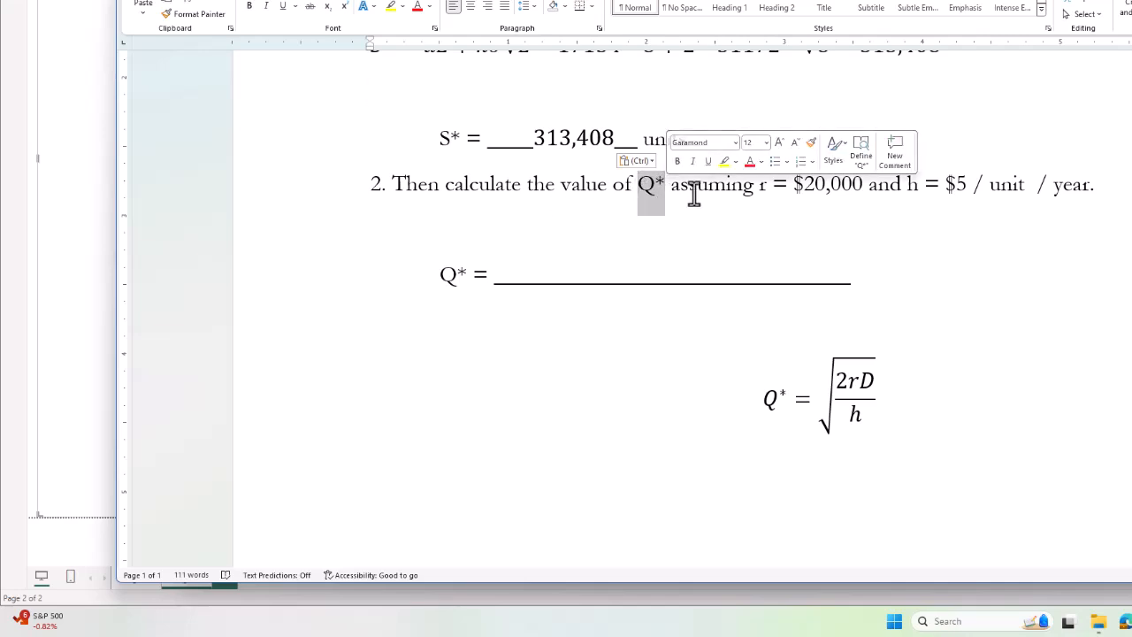
pyautogui.click(782, 183)
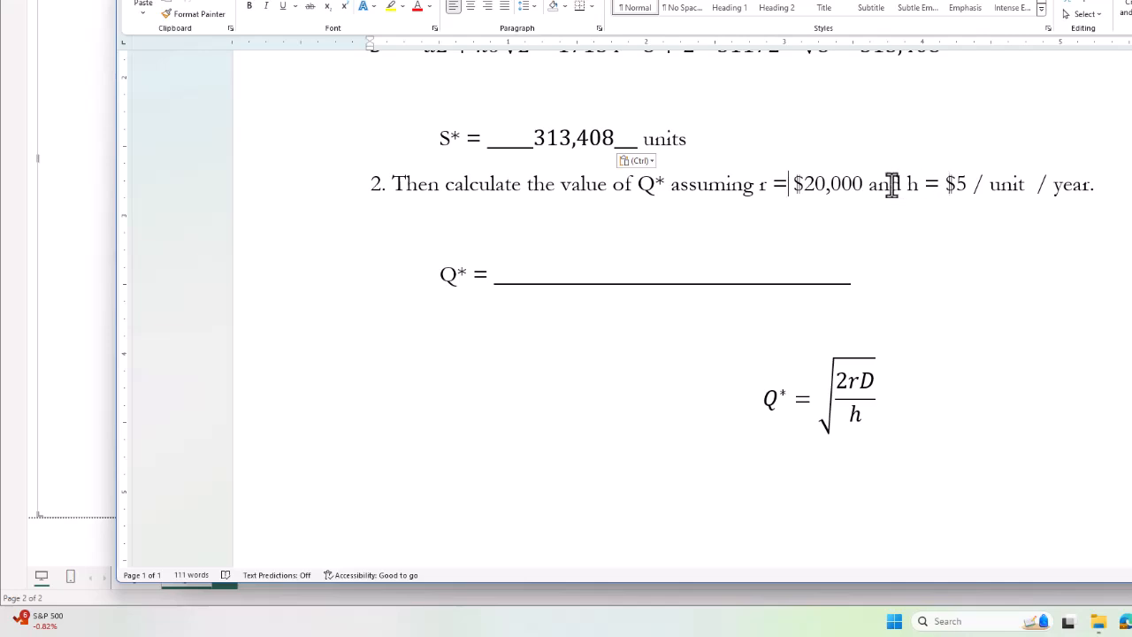
# Copy the Q* square-root expression and paste it after an equals sign.
pyautogui.click(851, 396)
pyautogui.click(853, 402)
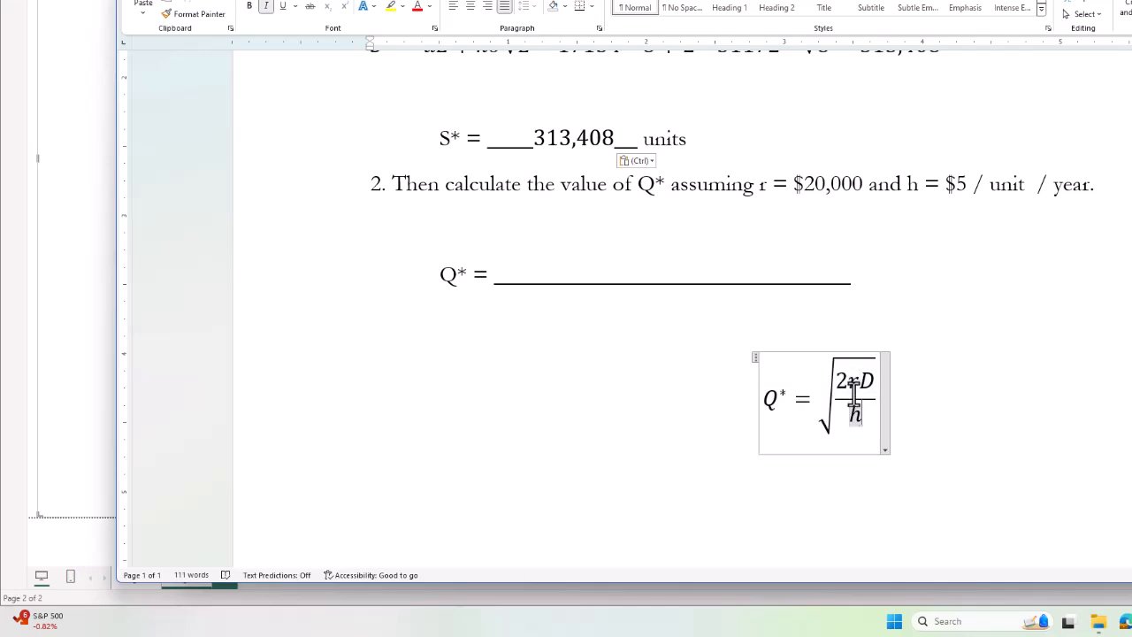
pyautogui.doubleClick(853, 393)
pyautogui.hotkey('ctrl', 'c')
pyautogui.press('Right')
pyautogui.write('=')
pyautogui.hotkey('ctrl', 'v')
pyautogui.press('Left')
pyautogui.press('Up')
pyautogui.press('Down')
pyautogui.press('Right')
pyautogui.press('Right')
pyautogui.press('Right')
pyautogui.press('Right')
pyautogui.press('Right')
pyautogui.press('Right')
pyautogui.press('Right')
pyautogui.press('Right')
pyautogui.press('Right')
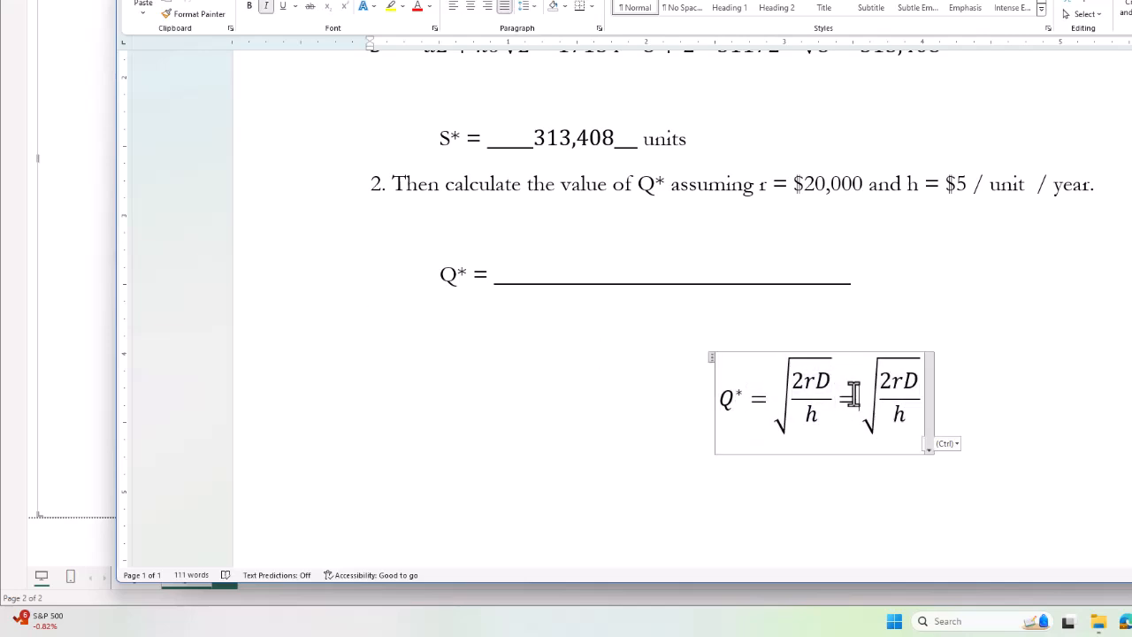
pyautogui.press('Right')
pyautogui.press('Right')
# Fill the copied root's numerator as 2 * 10000 * 365.25 * 17134.
pyautogui.press('Delete')
pyautogui.write('*109')
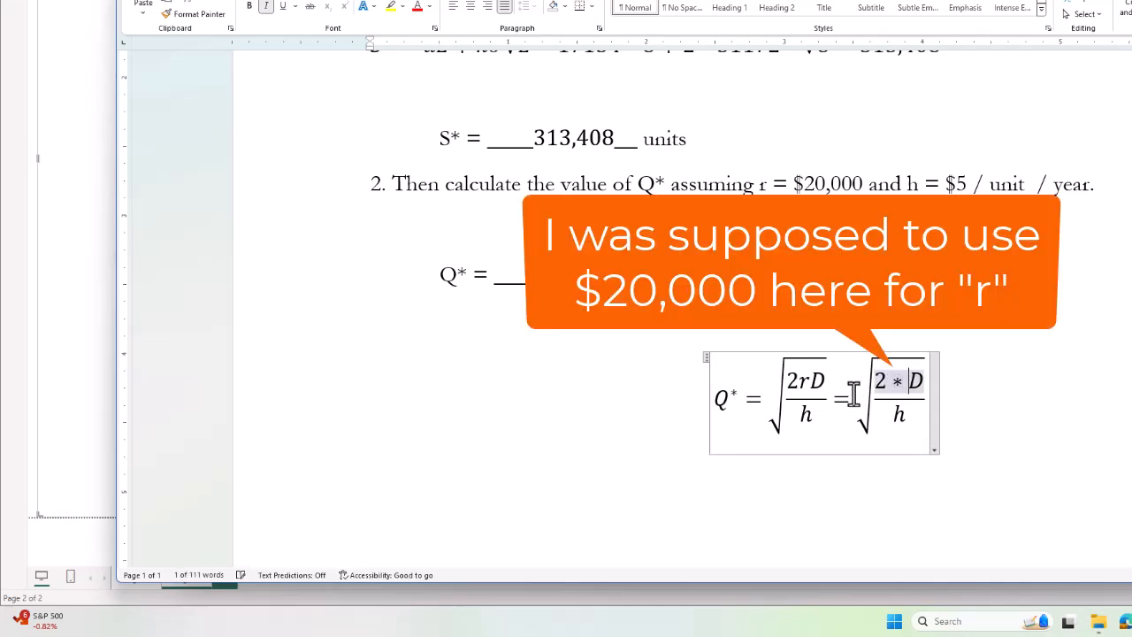
pyautogui.press('BackSpace')
pyautogui.write('000')
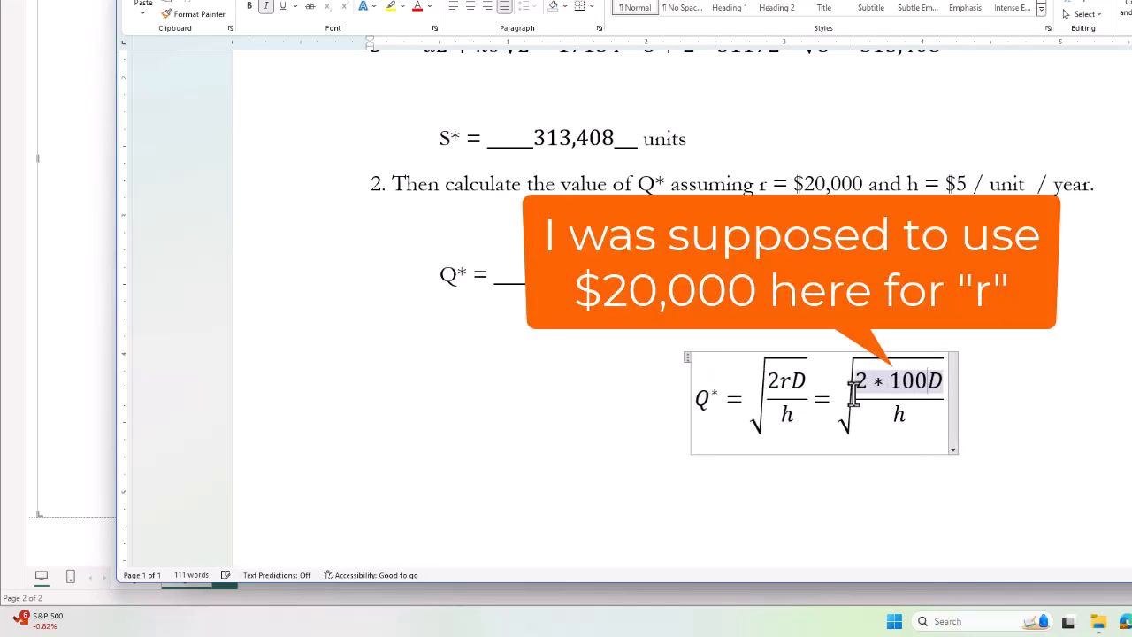
pyautogui.write('*')
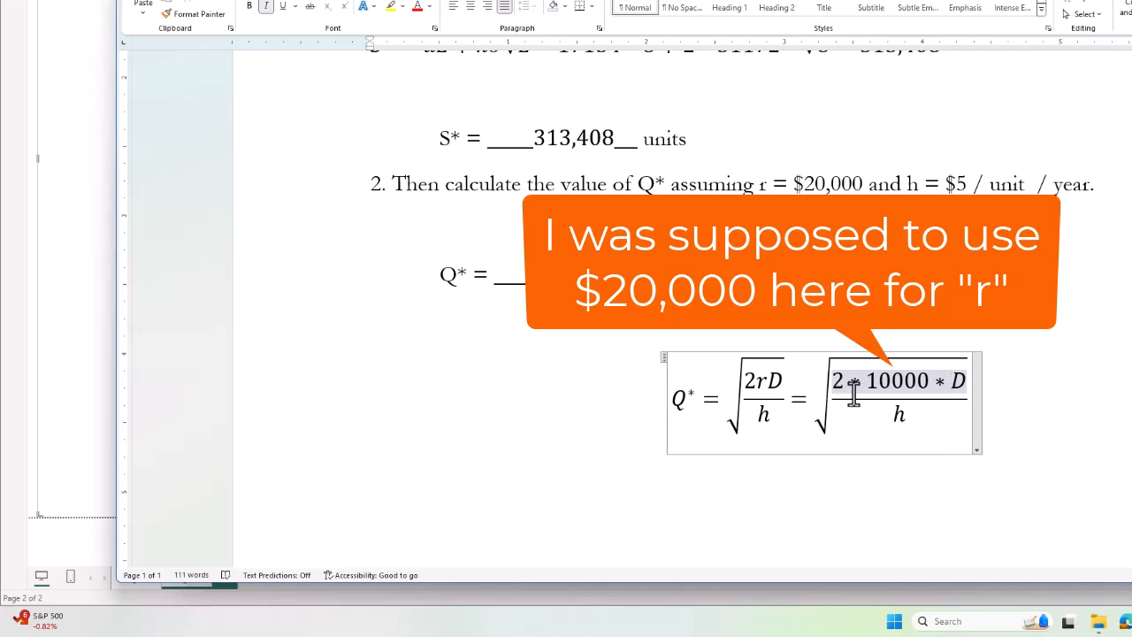
pyautogui.hotkey('shift', 'Right')
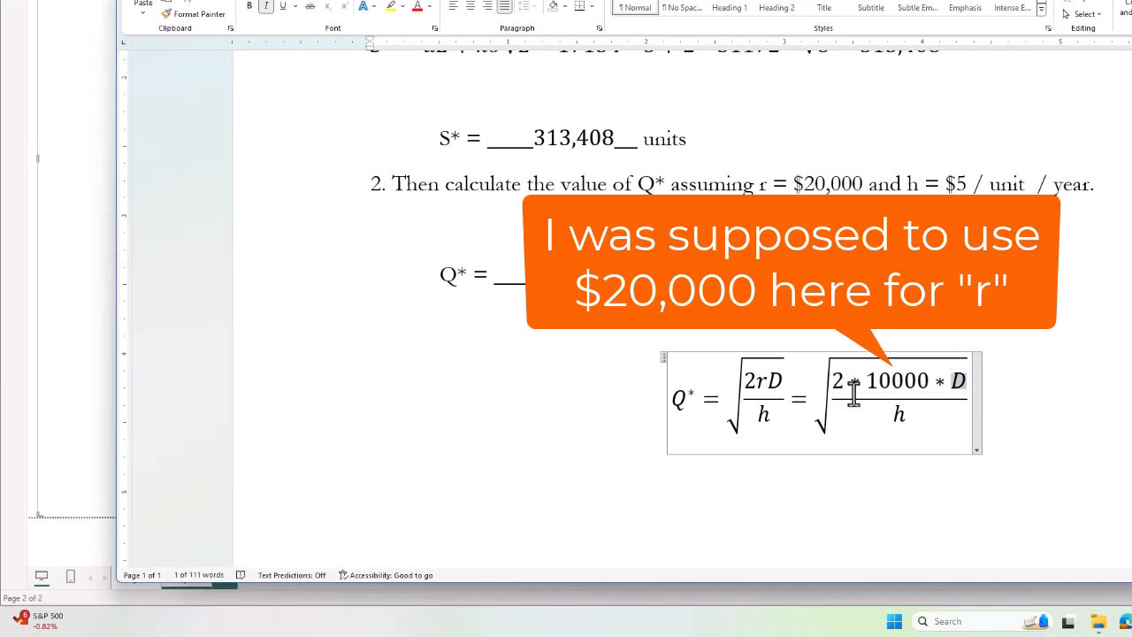
pyautogui.write('365')
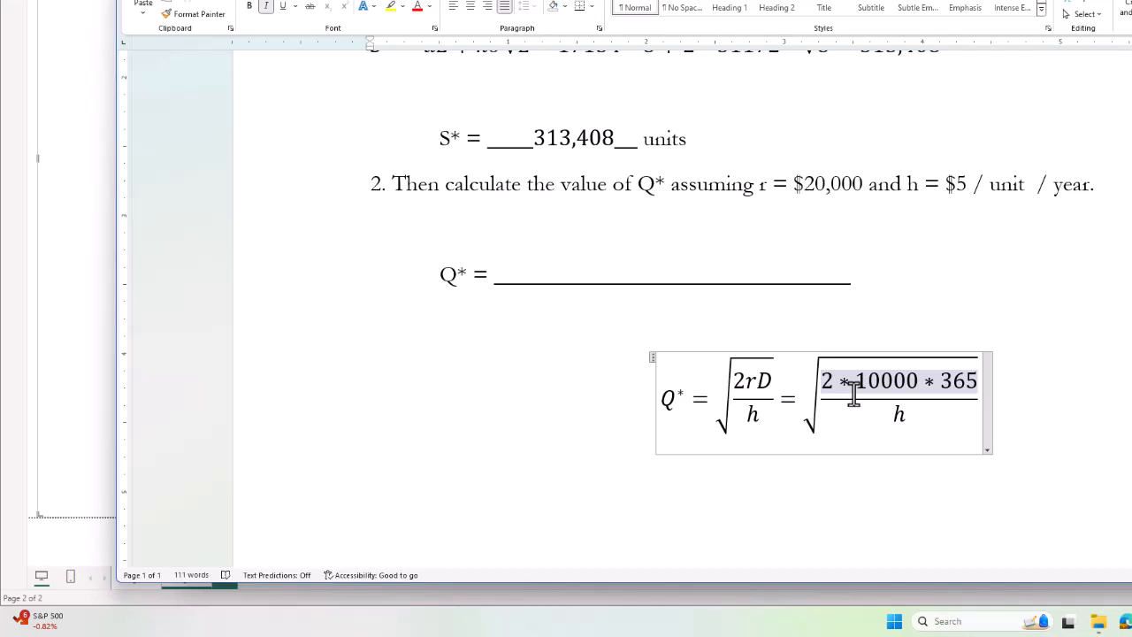
pyautogui.write('.25 *')
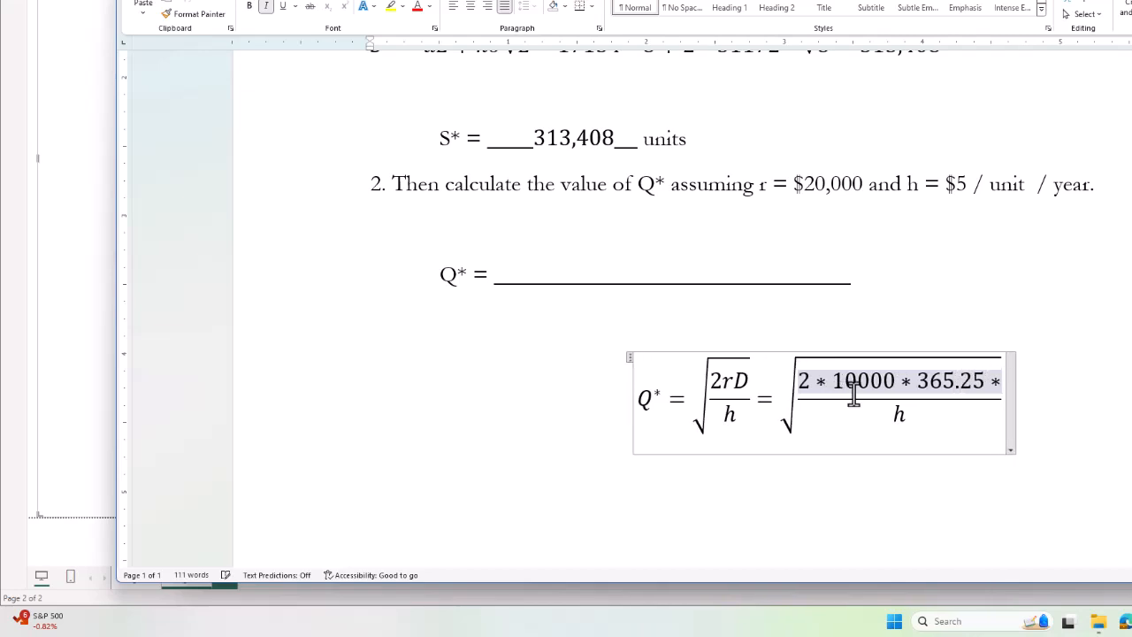
pyautogui.hotkey('alt', 'Tab')
pyautogui.hotkey('alt', 'Tab')
pyautogui.scroll(3, 967, 412)
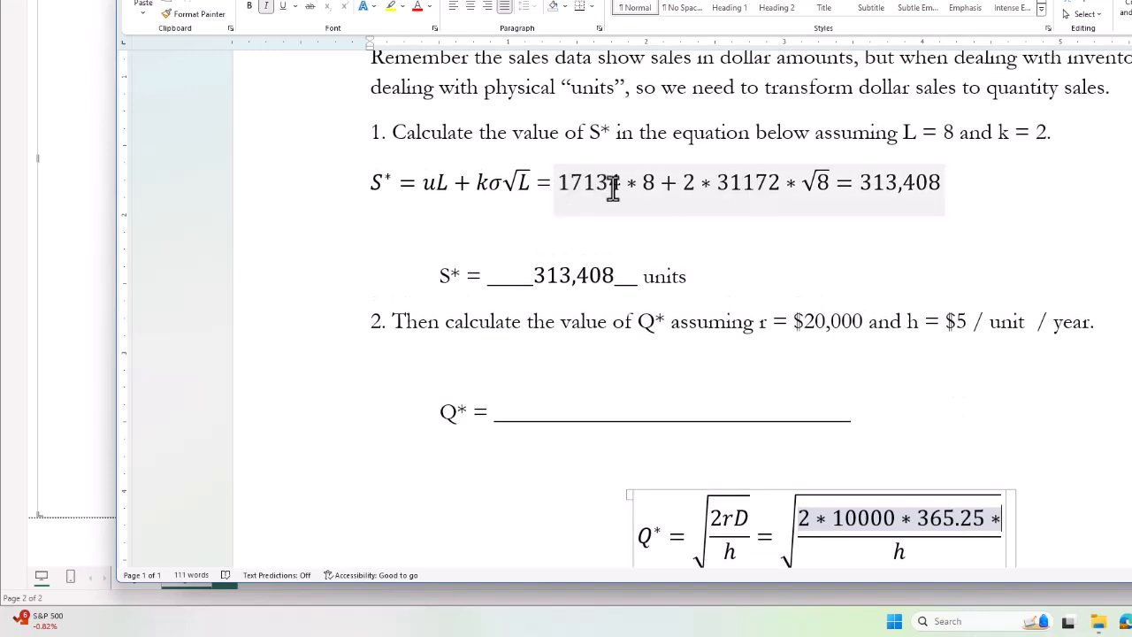
pyautogui.write('17134')
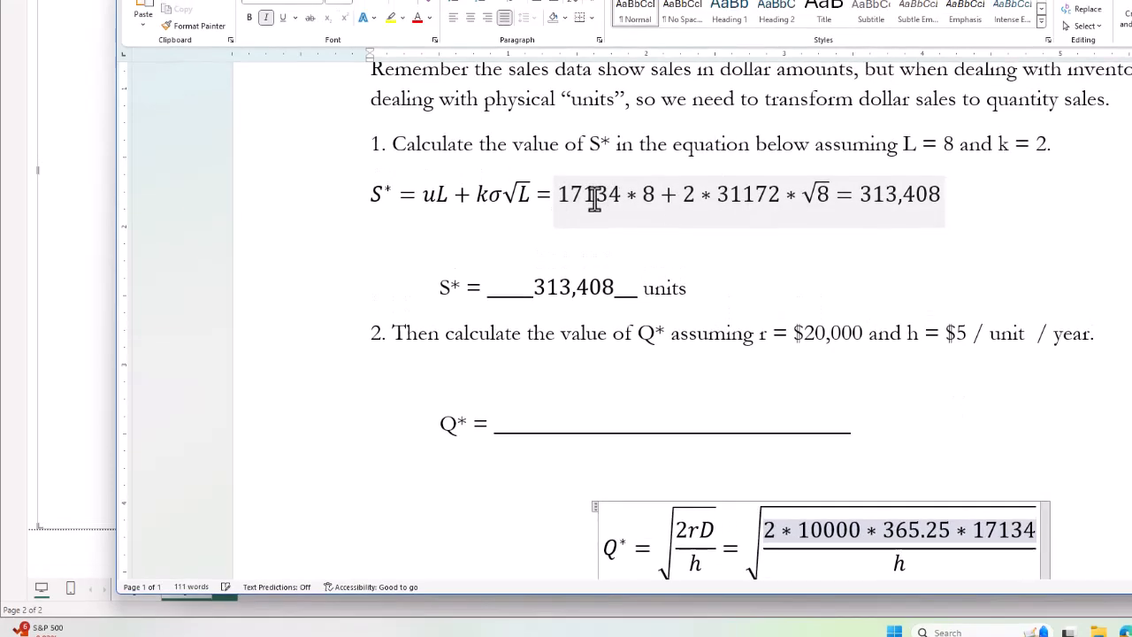
pyautogui.hotkey('alt', 'Tab')
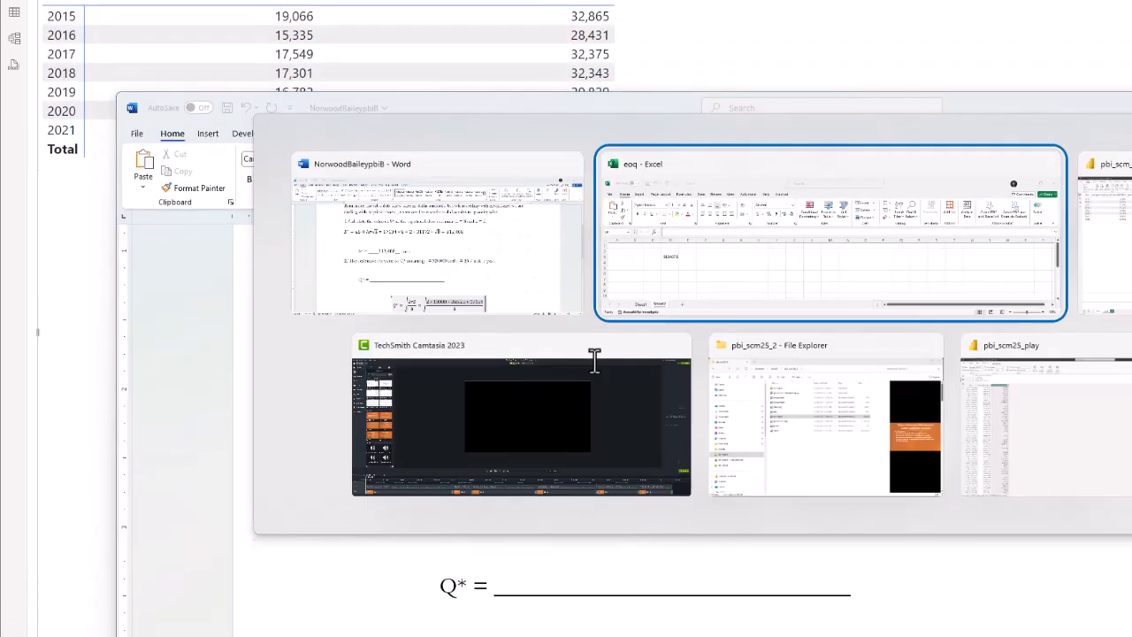
pyautogui.hotkey('alt', 'Tab')
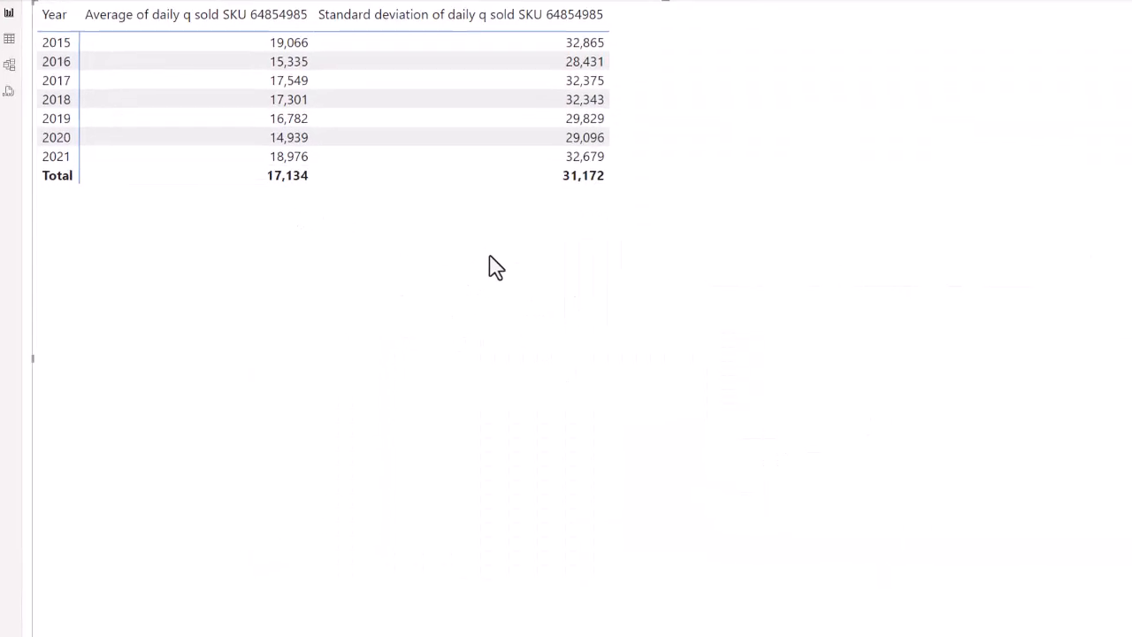
pyautogui.hotkey('alt', 'Tab')
pyautogui.scroll(-2, 825, 391)
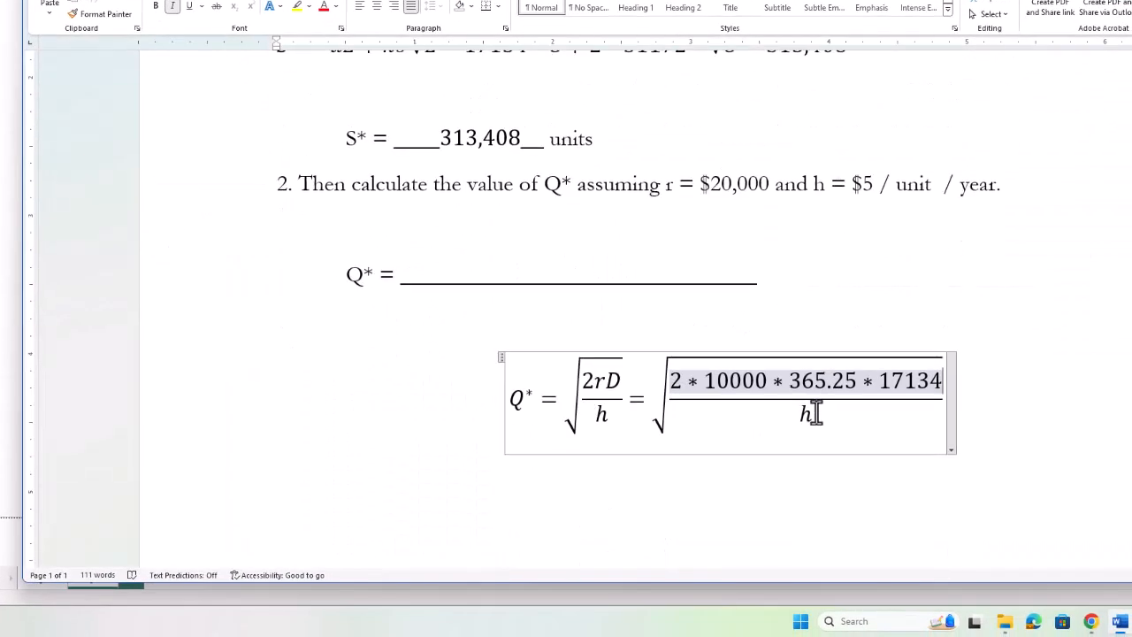
# Replace the denominator h with 5.
pyautogui.click(815, 418)
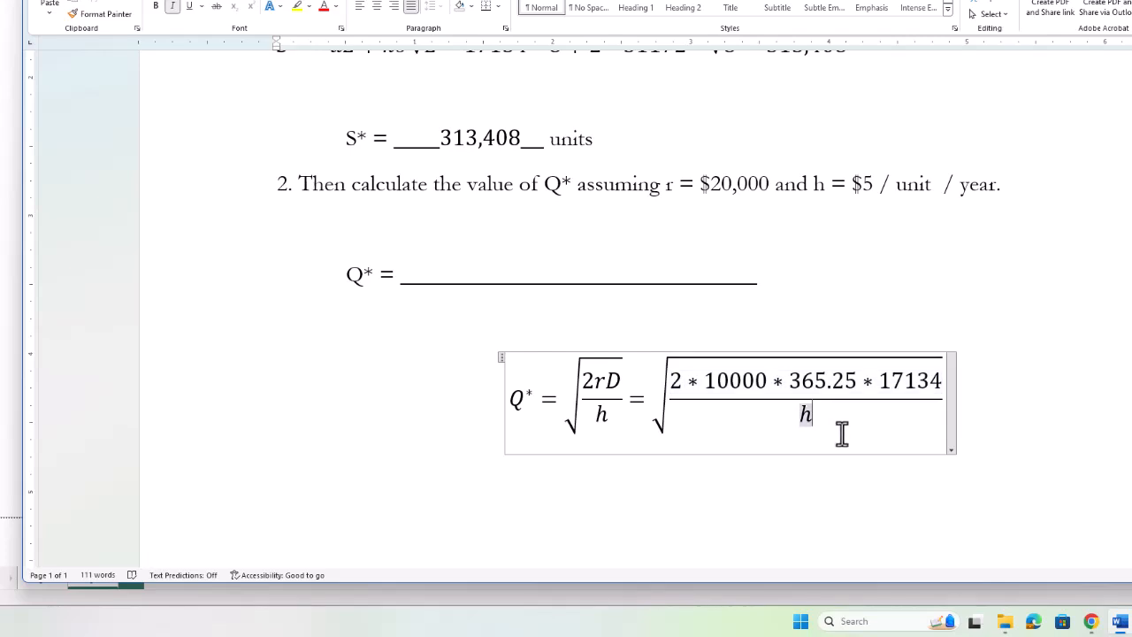
pyautogui.hotkey('shift', 'Left')
pyautogui.write('5')
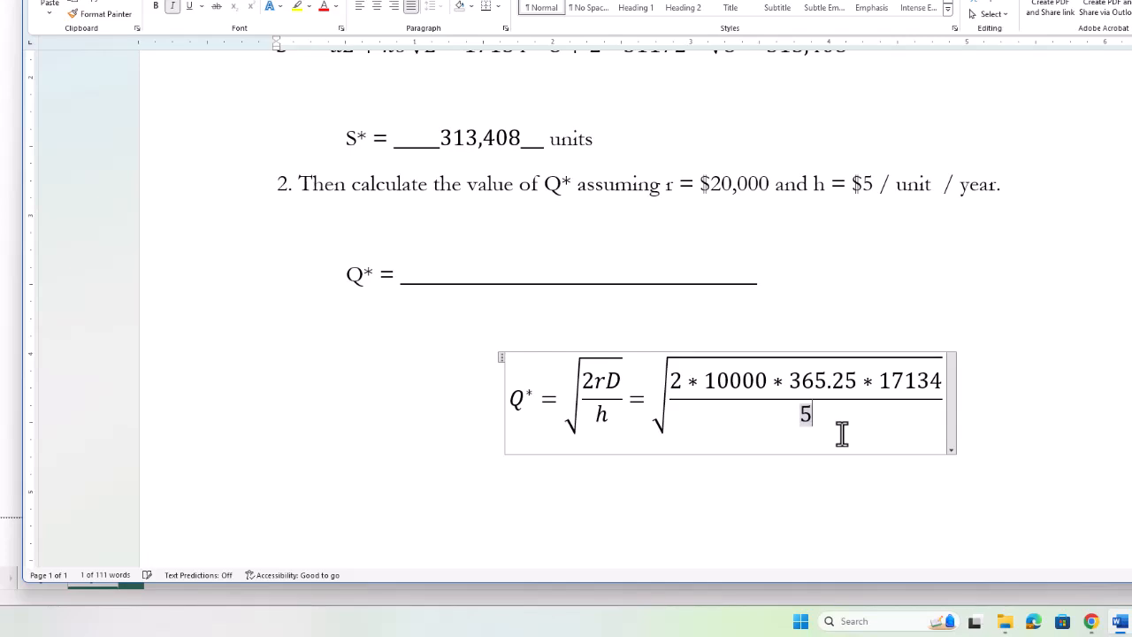
pyautogui.scroll(-5, 751, 354)
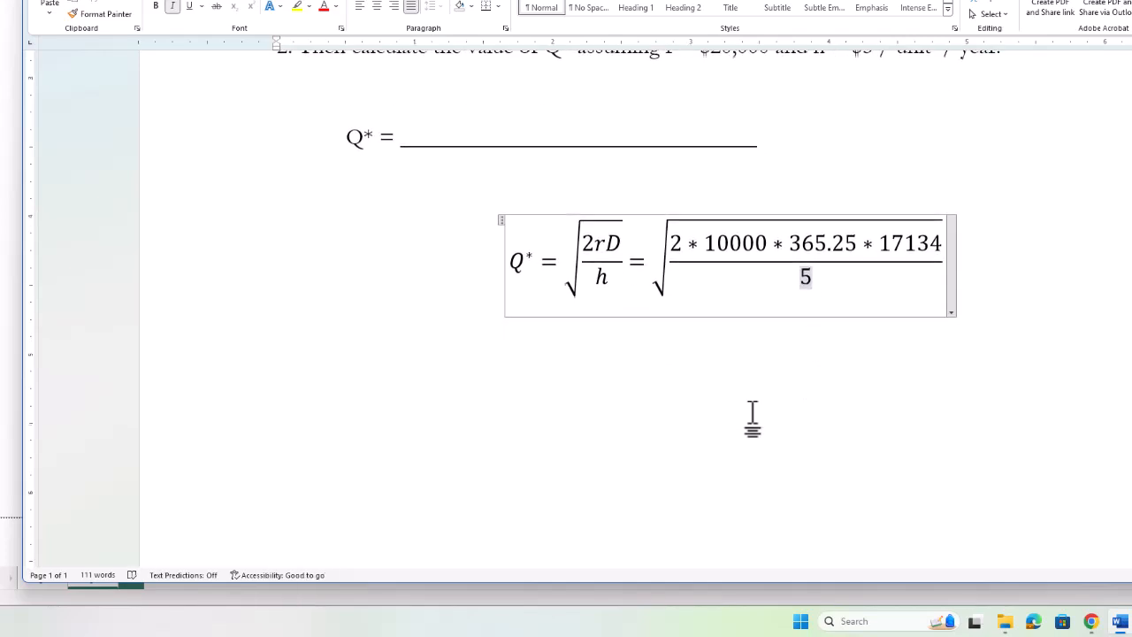
# Enter =sqrt((2*10000*365.25*17134)/(5)) in cell H3, giving 158217.5.
pyautogui.hotkey('alt', 'Tab')
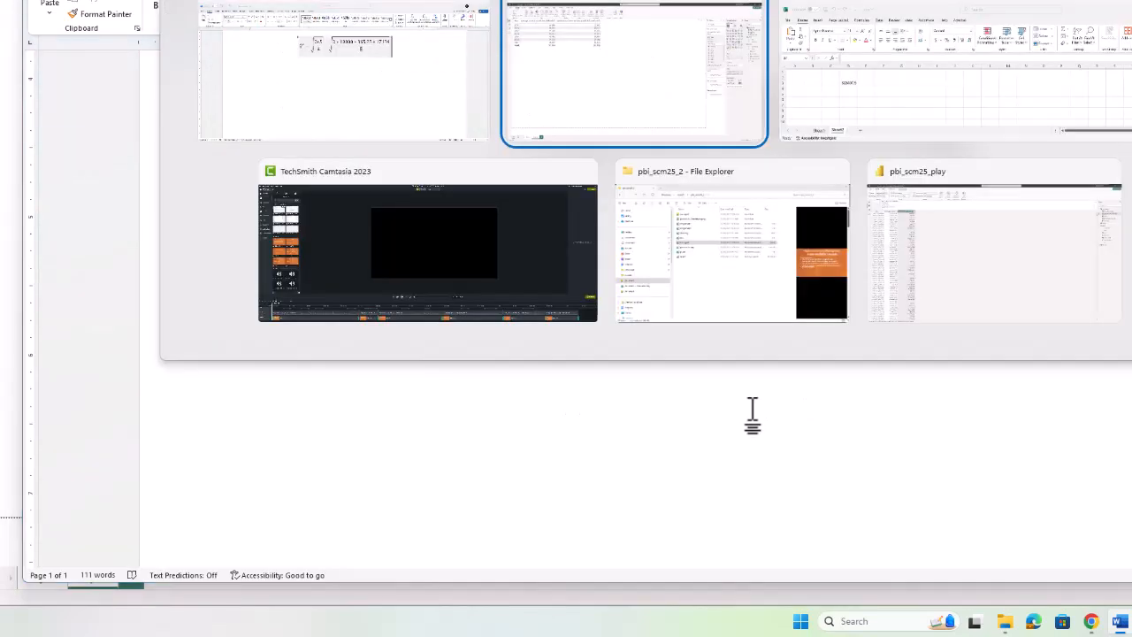
pyautogui.press('Right')
pyautogui.press('Right')
pyautogui.press('Right')
pyautogui.press('Right')
pyautogui.press('Up')
pyautogui.write('=')
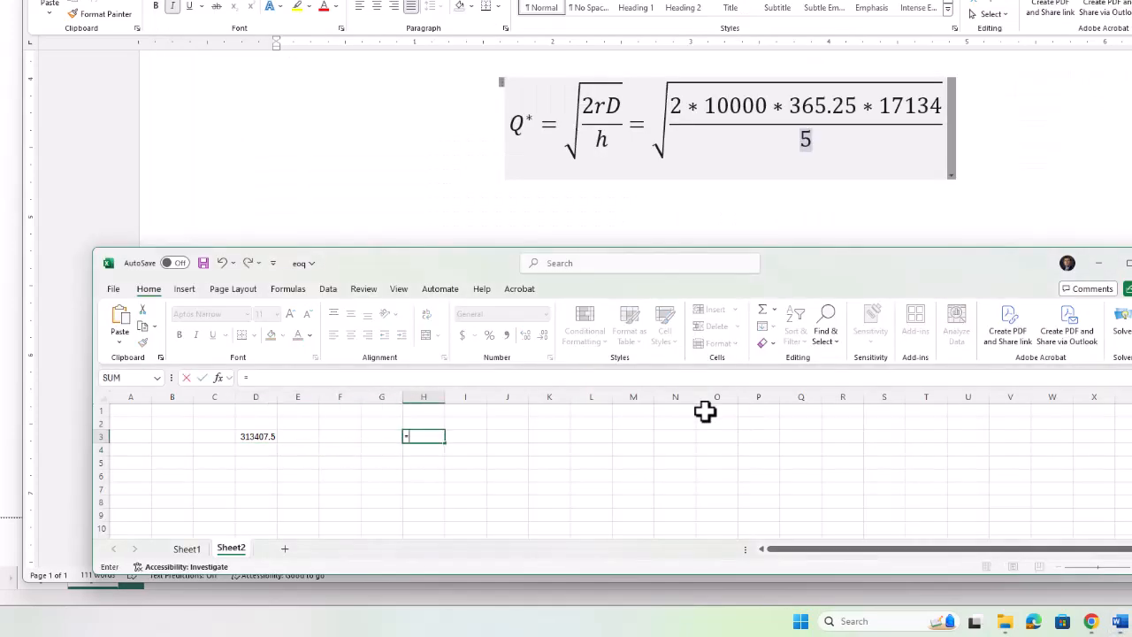
pyautogui.write('sqrt')
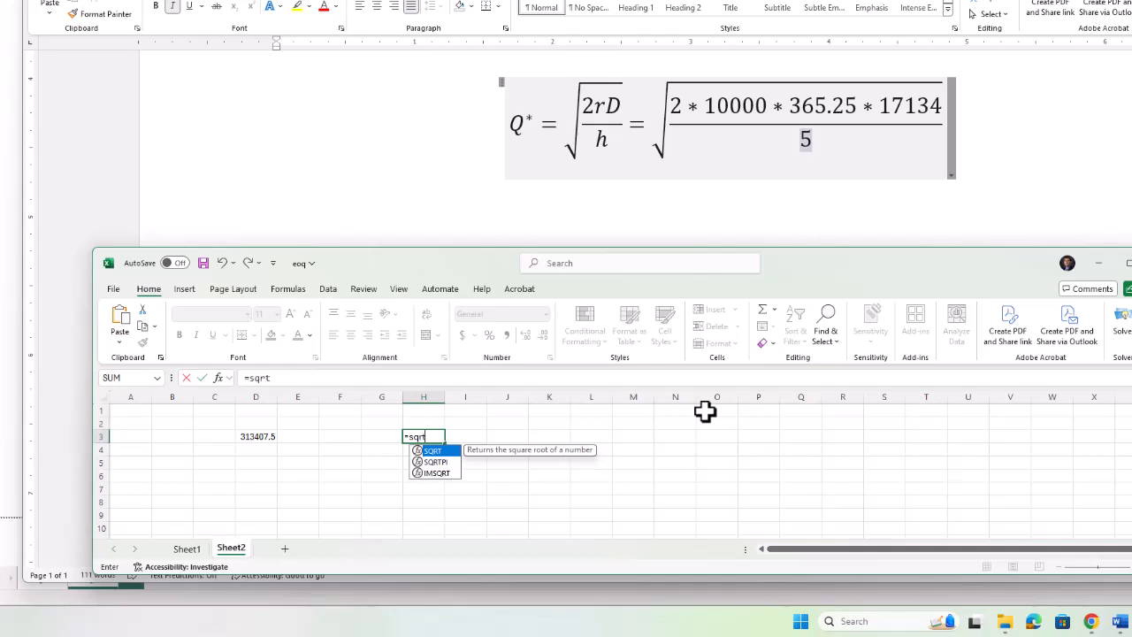
pyautogui.write('(')
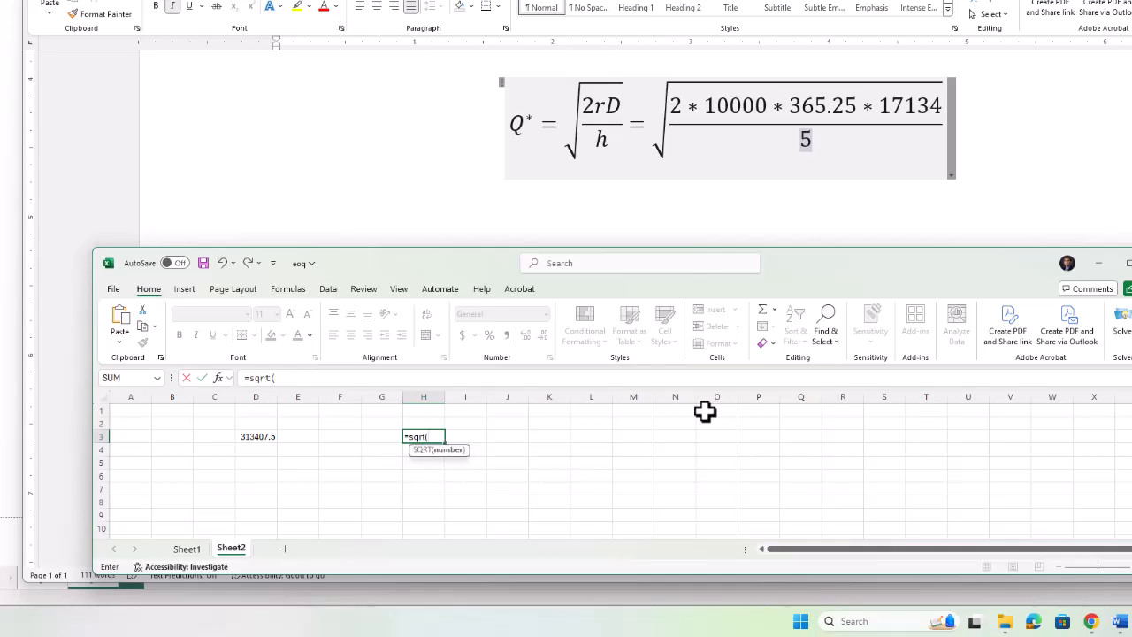
pyautogui.write('(2*10000*365.25')
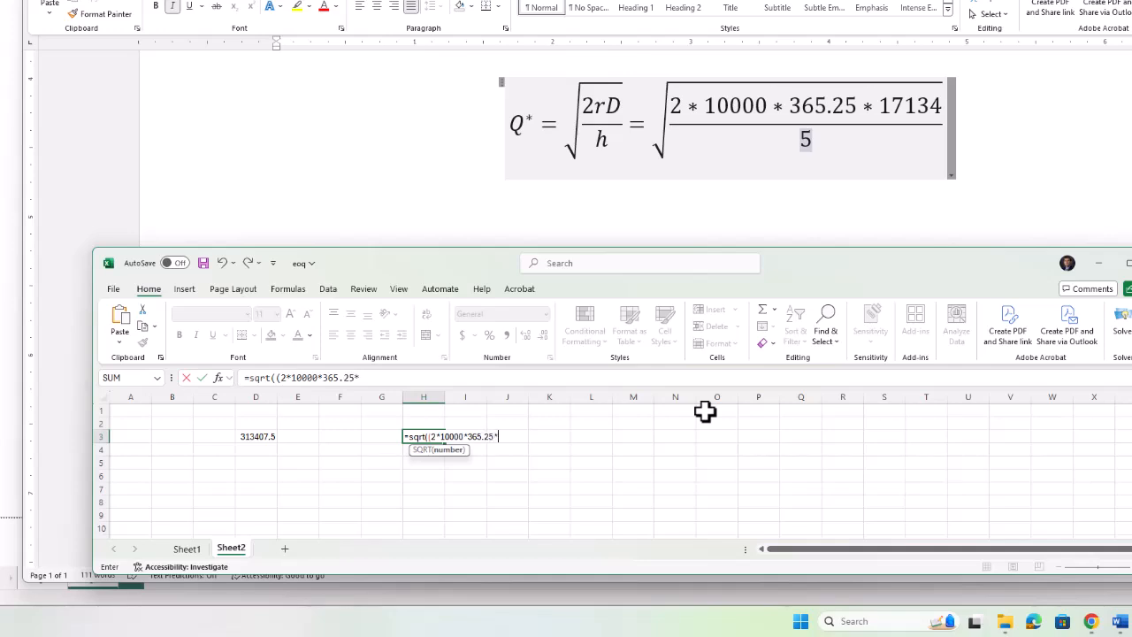
pyautogui.write('*17134)/(5))')
pyautogui.press('Return')
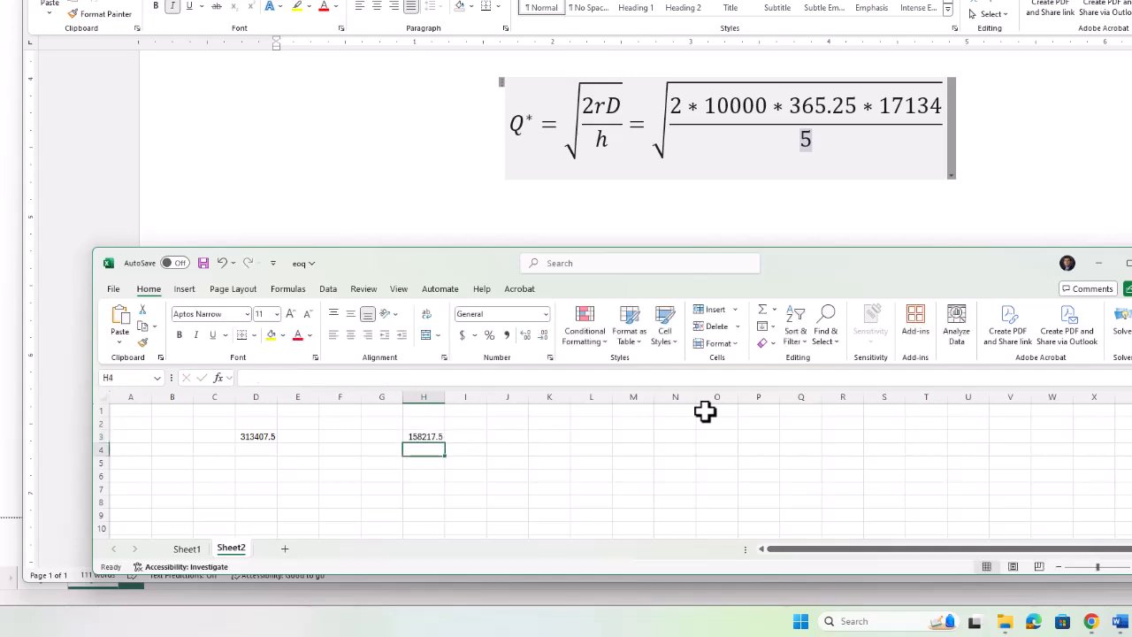
pyautogui.press('Up')
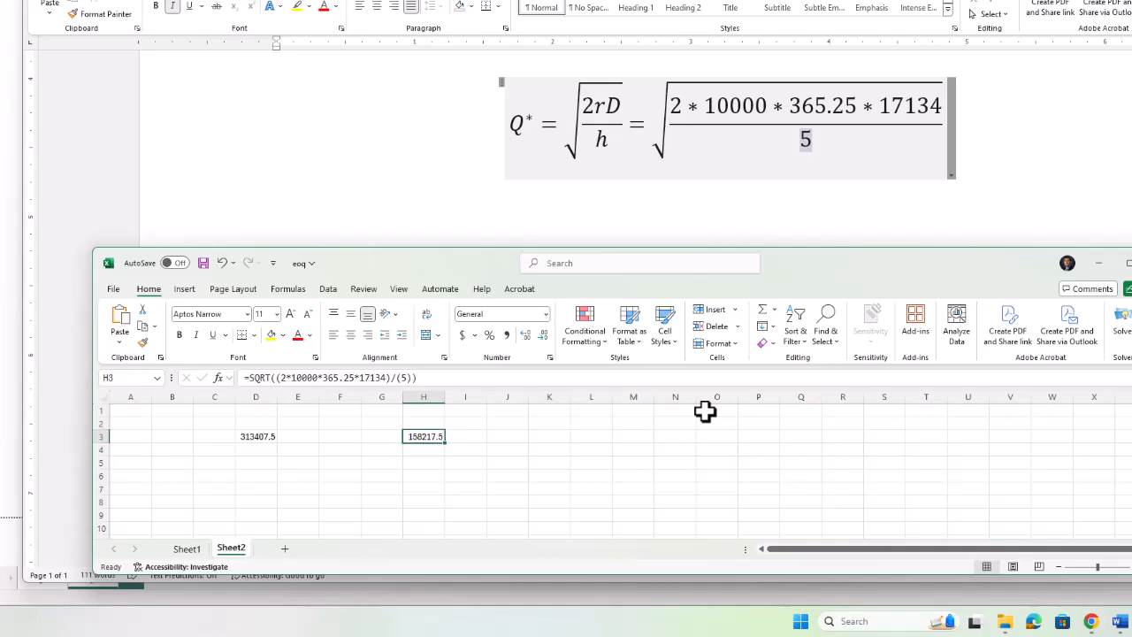
pyautogui.hotkey('alt', 'Tab')
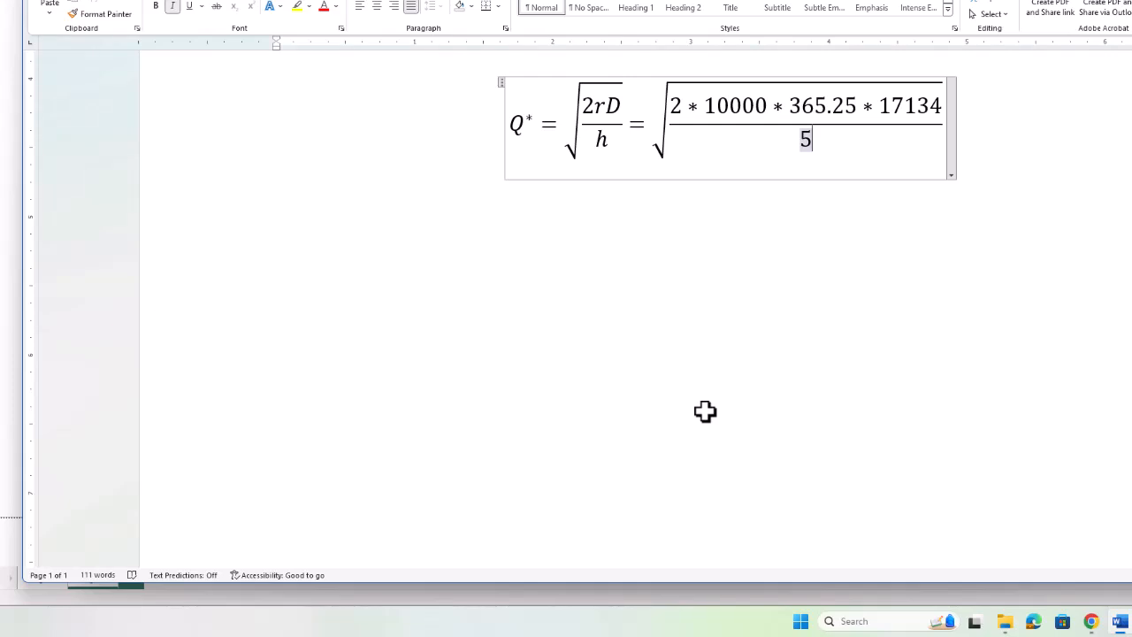
# Type 158,218 units into the Q* answer blank.
pyautogui.scroll(5, 657, 283)
pyautogui.moveTo(445, 212); pyautogui.dragTo(602, 204)
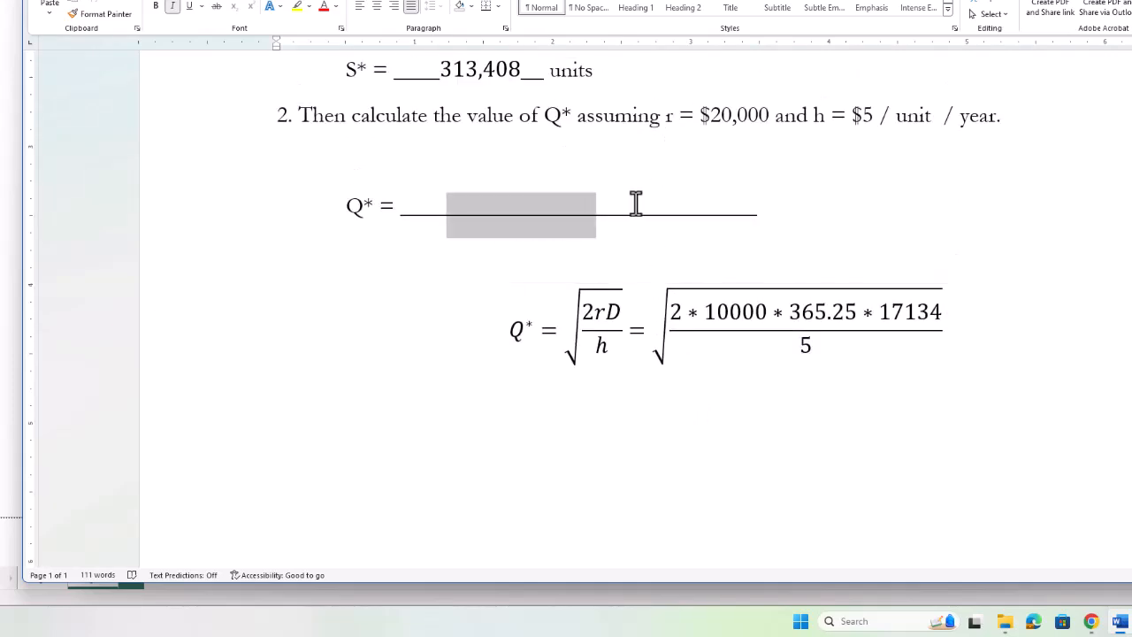
pyautogui.write('158')
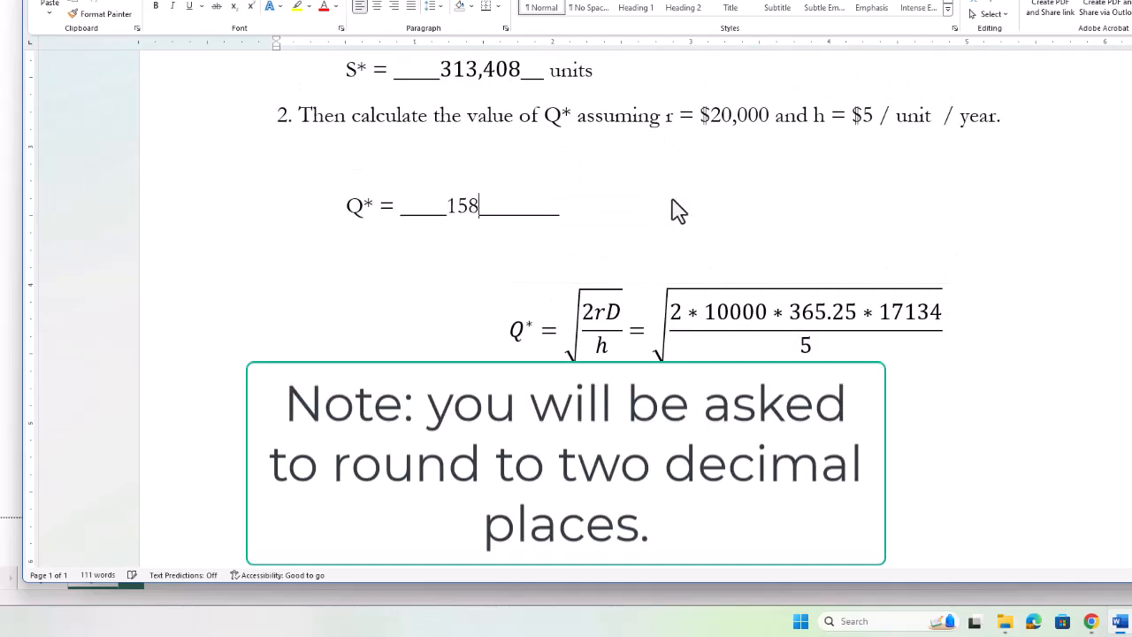
pyautogui.write(',218')
pyautogui.press('Right')
pyautogui.press('Right')
pyautogui.press('Right')
pyautogui.press('Right')
pyautogui.press('Right')
pyautogui.press('Right')
pyautogui.write('units')
# Compare the answer with the Excel result, then return to Power BI's yearly table.
pyautogui.scroll(1, 734, 230)
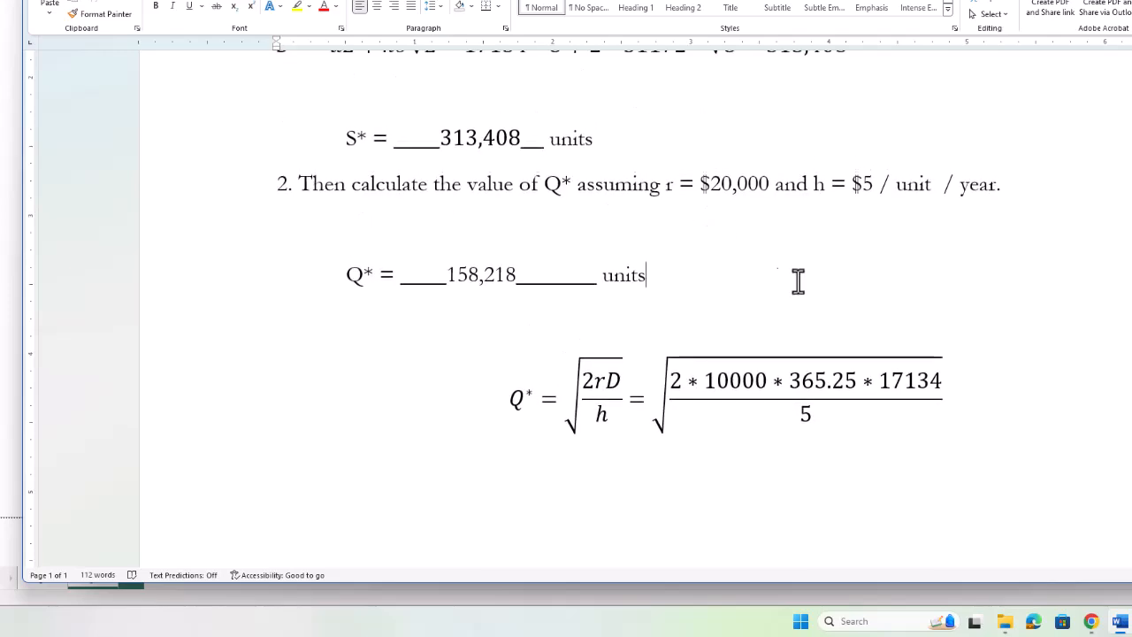
pyautogui.hotkey('alt', 'Tab')
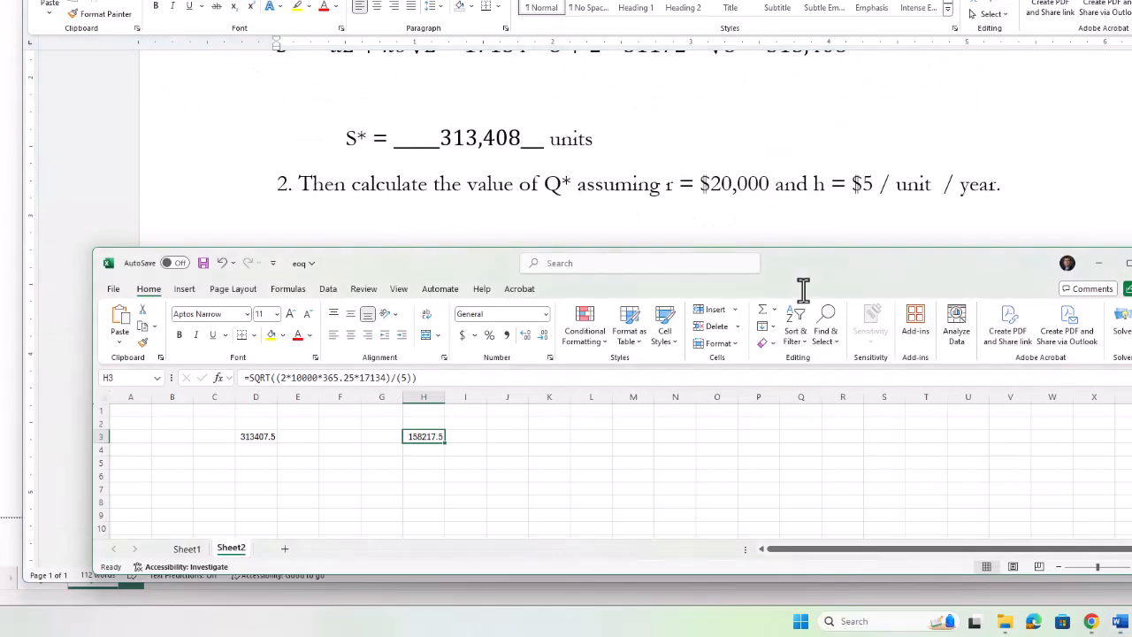
pyautogui.hotkey('alt', 'Tab')
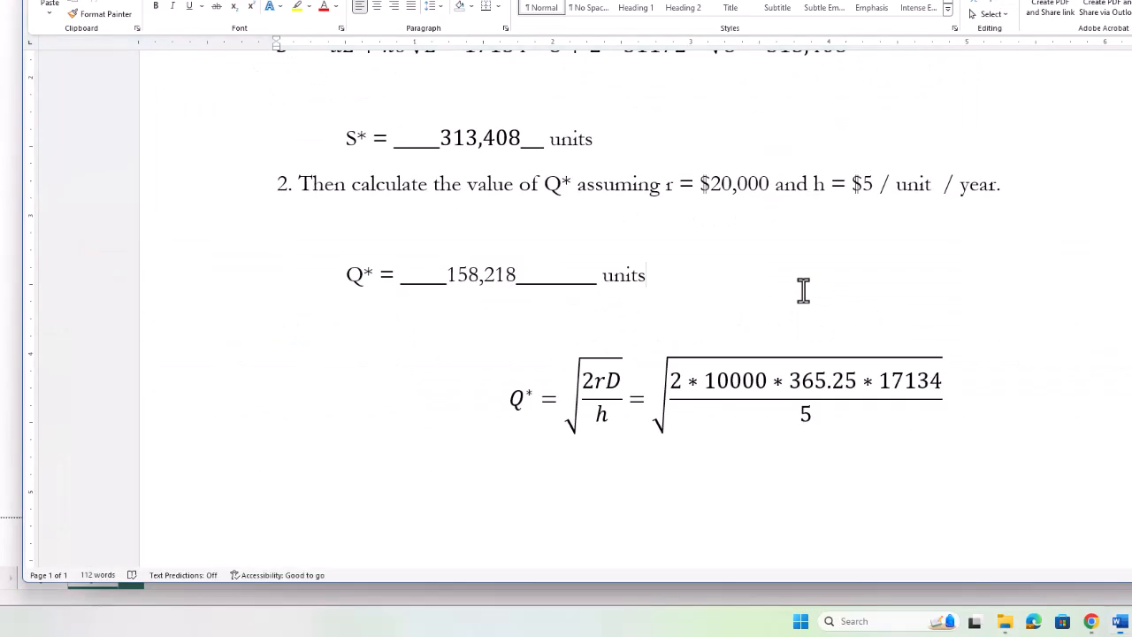
pyautogui.scroll(2, 796, 291)
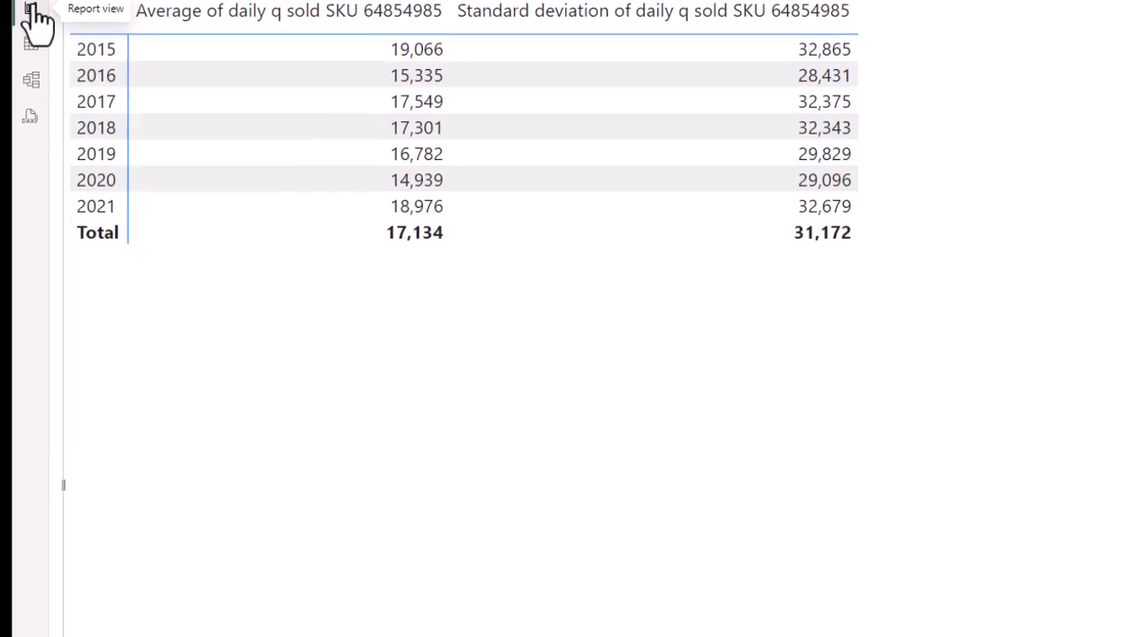
# Add a new Page 3 with an empty line chart stretched to fill the canvas.
pyautogui.click(363, 524)
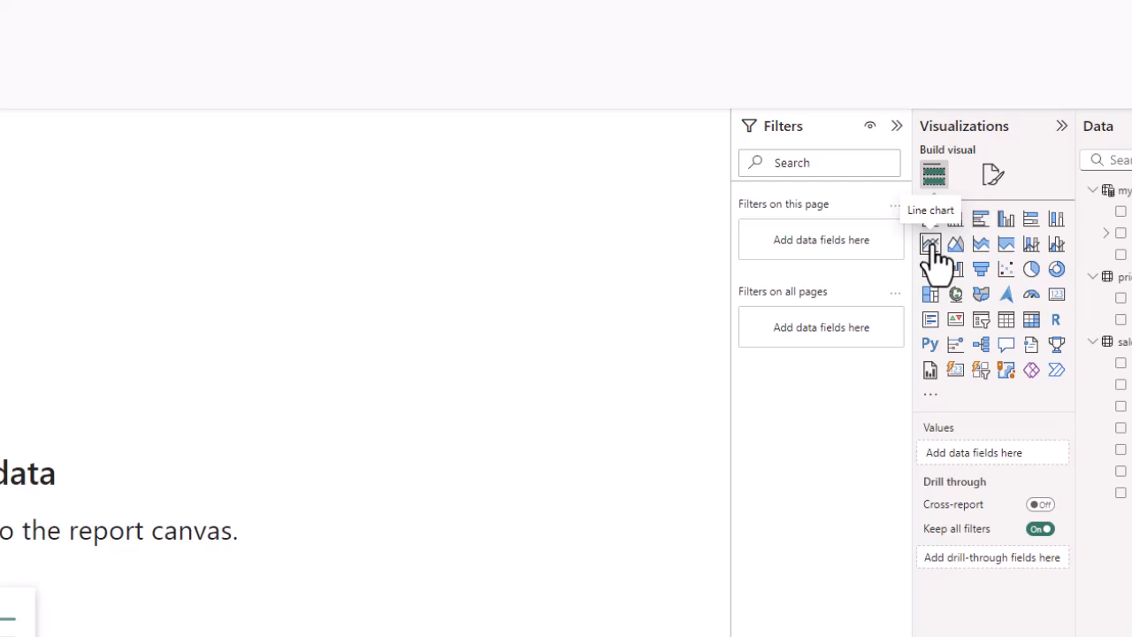
pyautogui.click(930, 245)
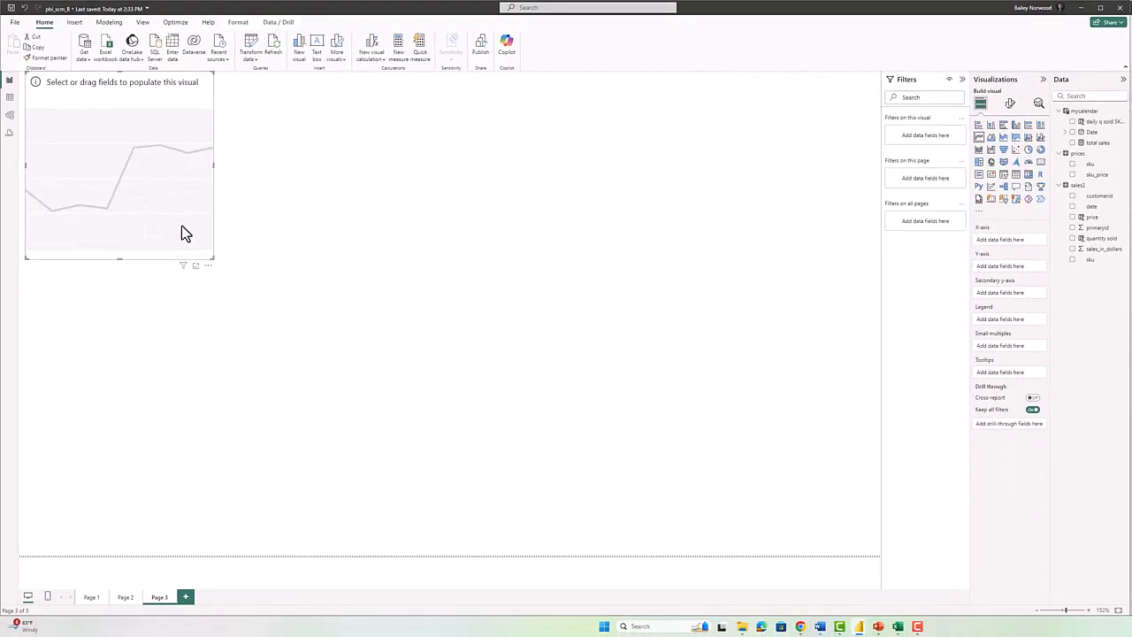
pyautogui.moveTo(213, 258); pyautogui.dragTo(879, 556)
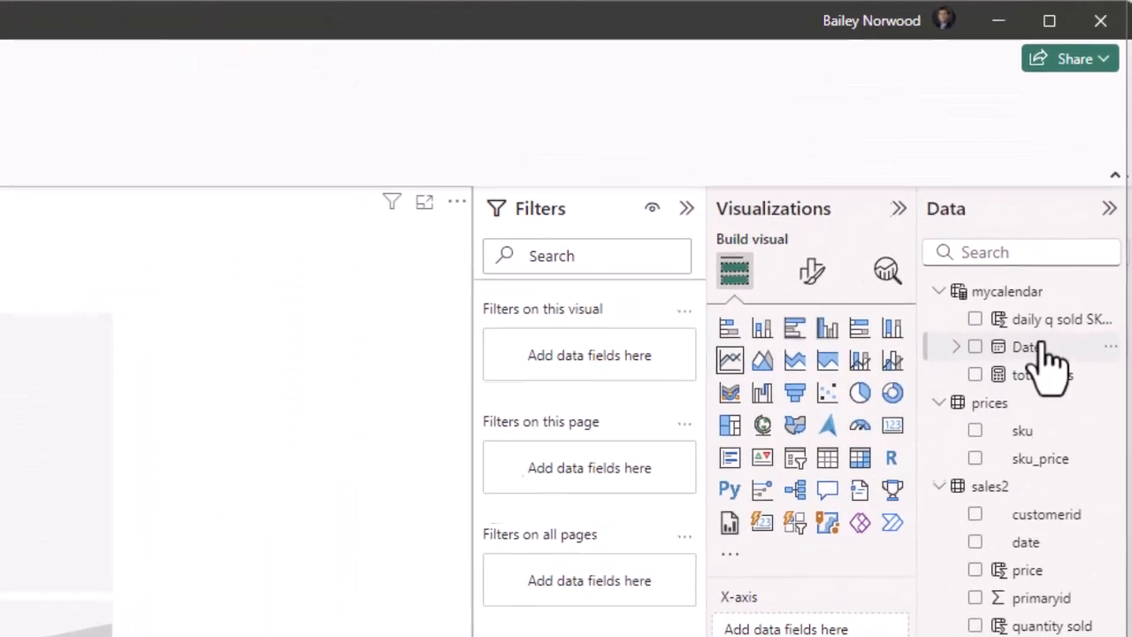
# Plot daily q sold SKU 64854985 on the y-axis against Date on the x-axis.
pyautogui.moveTo(1045, 346); pyautogui.dragTo(865, 629)
pyautogui.moveTo(929, 513); pyautogui.dragTo(923, 518)
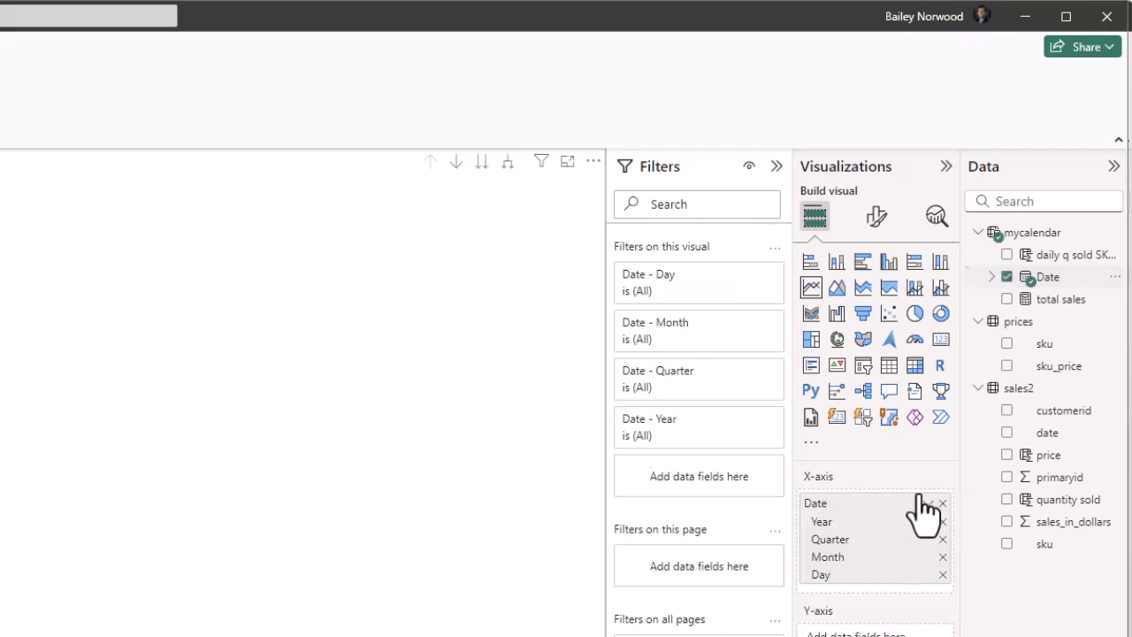
pyautogui.moveTo(1061, 252); pyautogui.dragTo(916, 621)
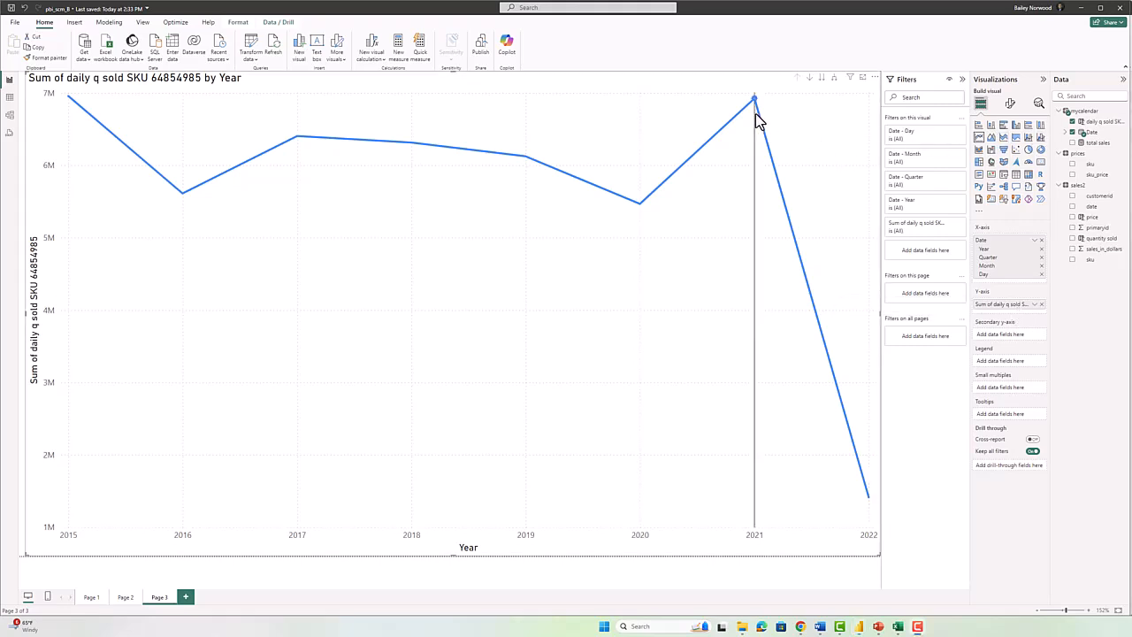
# Switch the Date - Day filter to basic filtering.
pyautogui.moveTo(869, 498)
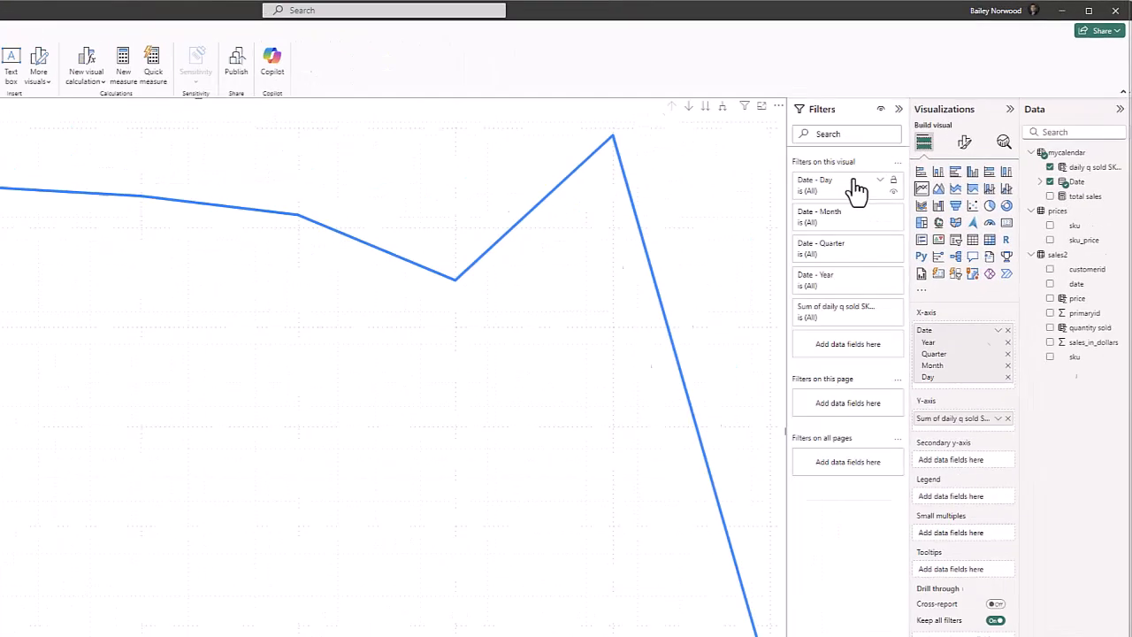
pyautogui.click(950, 131)
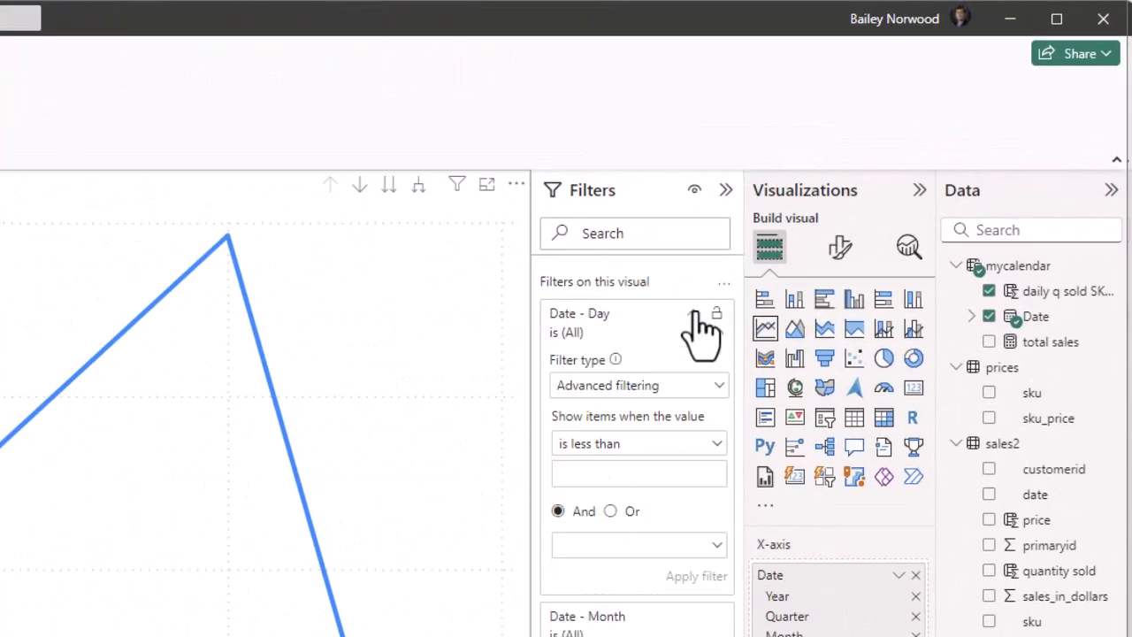
pyautogui.click(632, 387)
pyautogui.click(610, 442)
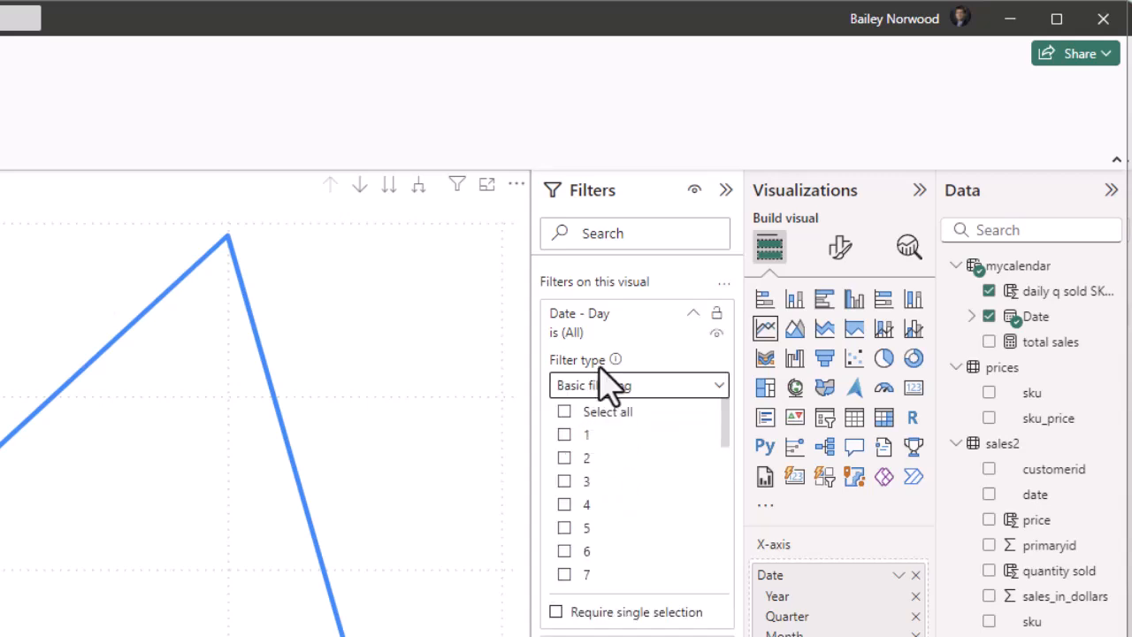
pyautogui.click(691, 317)
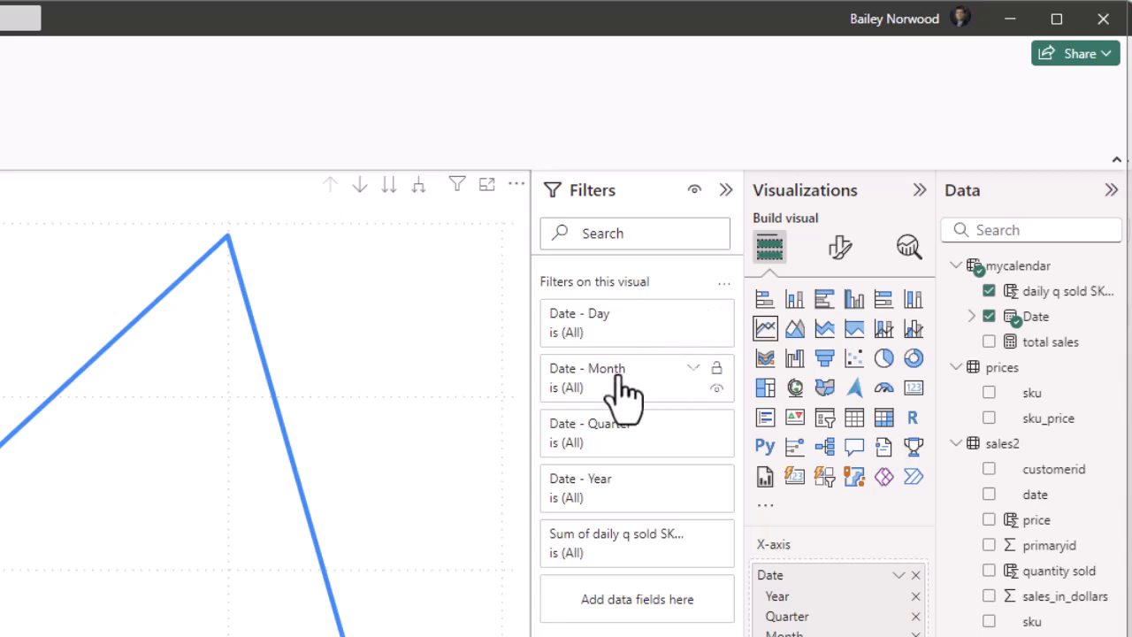
# Set the Date - Year filter to basic filtering with every year except 2022 selected.
pyautogui.click(691, 478)
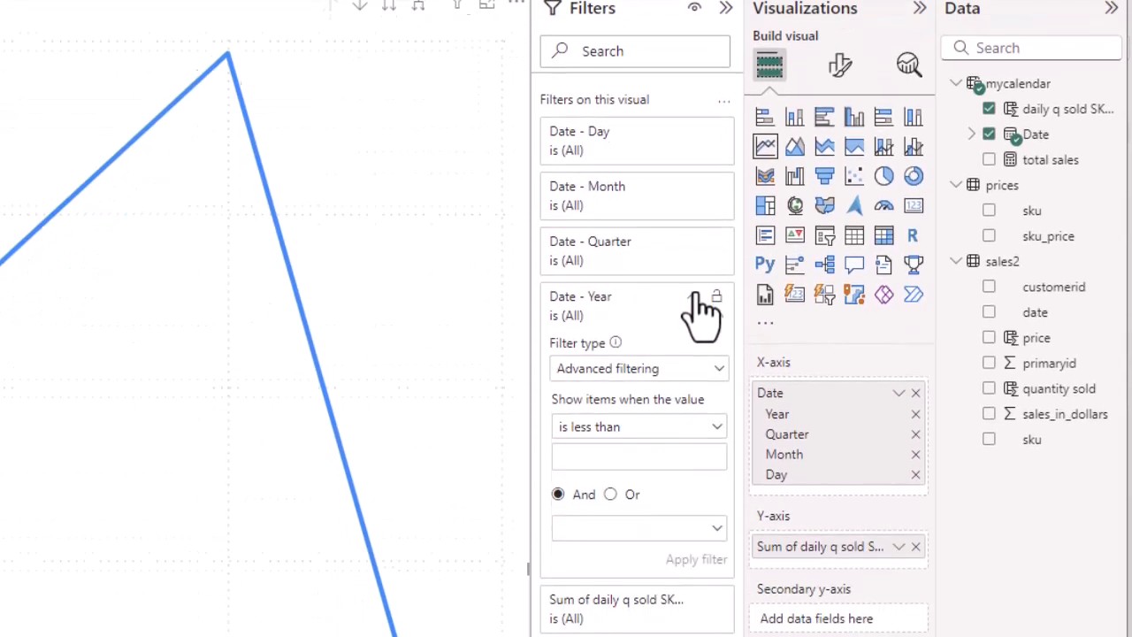
pyautogui.click(654, 331)
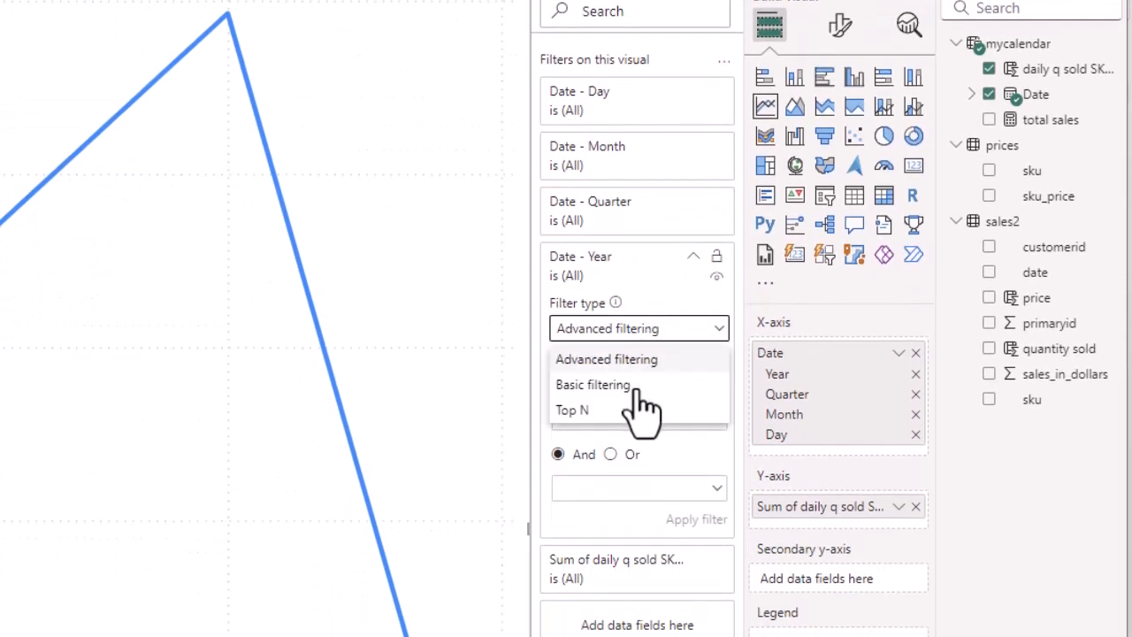
pyautogui.click(646, 383)
pyautogui.scroll(-1, 584, 495)
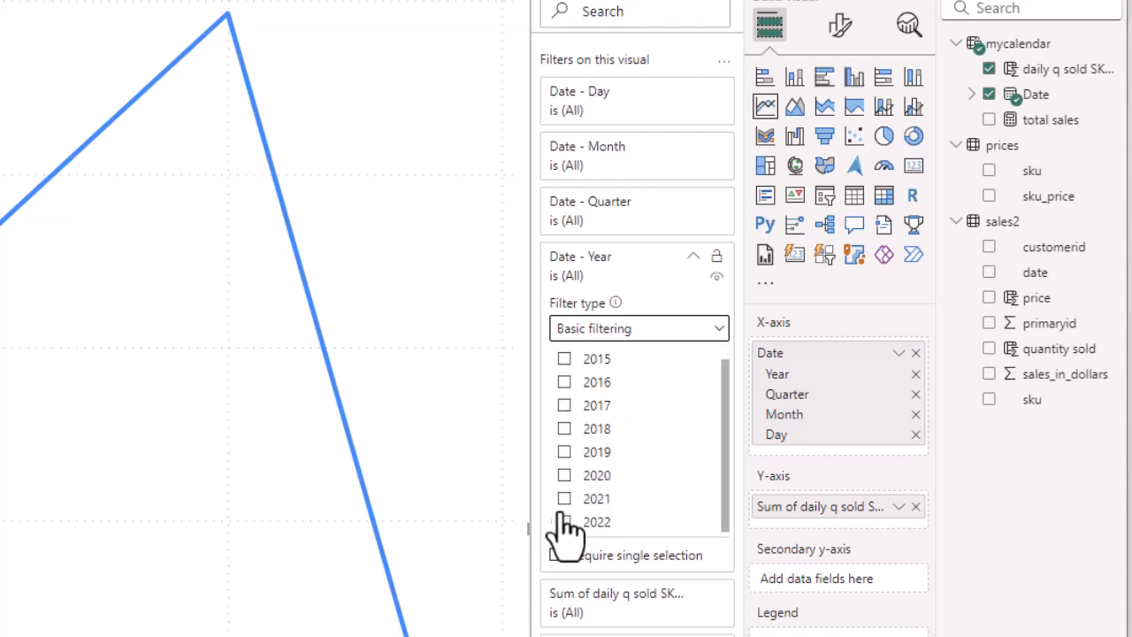
pyautogui.scroll(1, 565, 380)
pyautogui.click(564, 352)
pyautogui.scroll(-1, 570, 468)
pyautogui.click(564, 522)
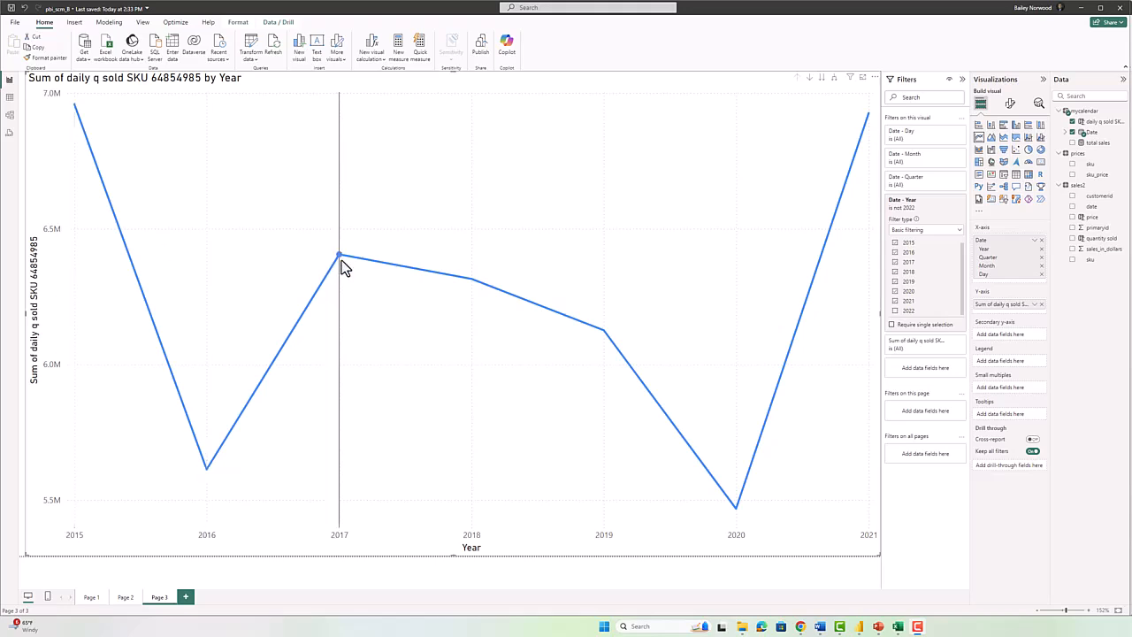
pyautogui.moveTo(340, 258)
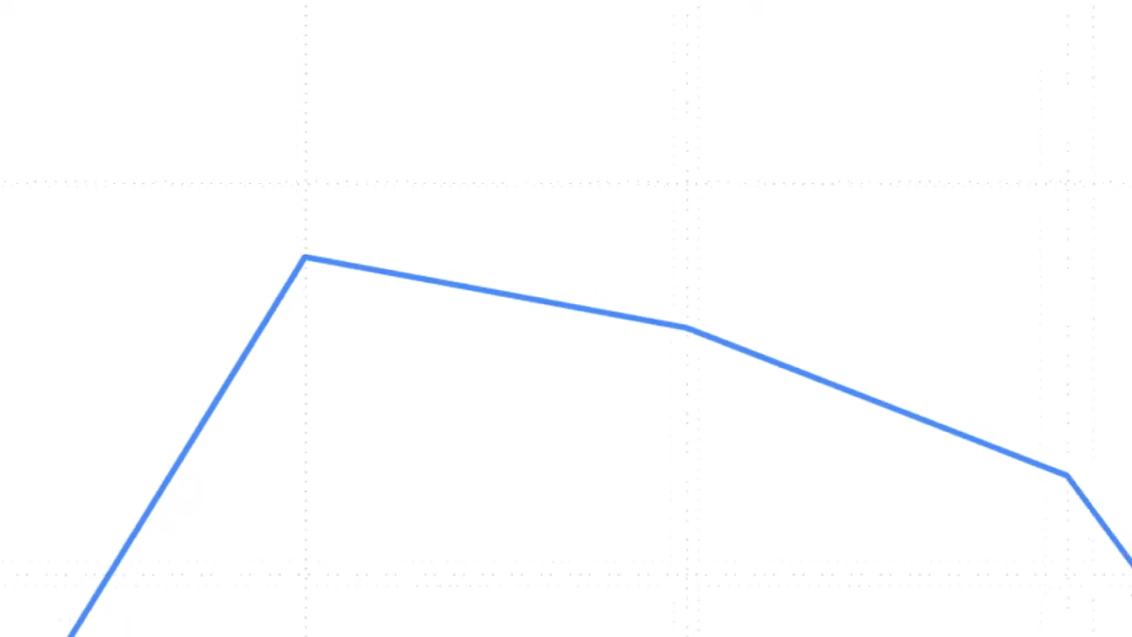
# In Word, select 365.25 * 17134 in the Q* equation behind the 158,218 units answer.
pyautogui.hotkey('alt', 'Tab')
pyautogui.hotkey('alt', 'Tab')
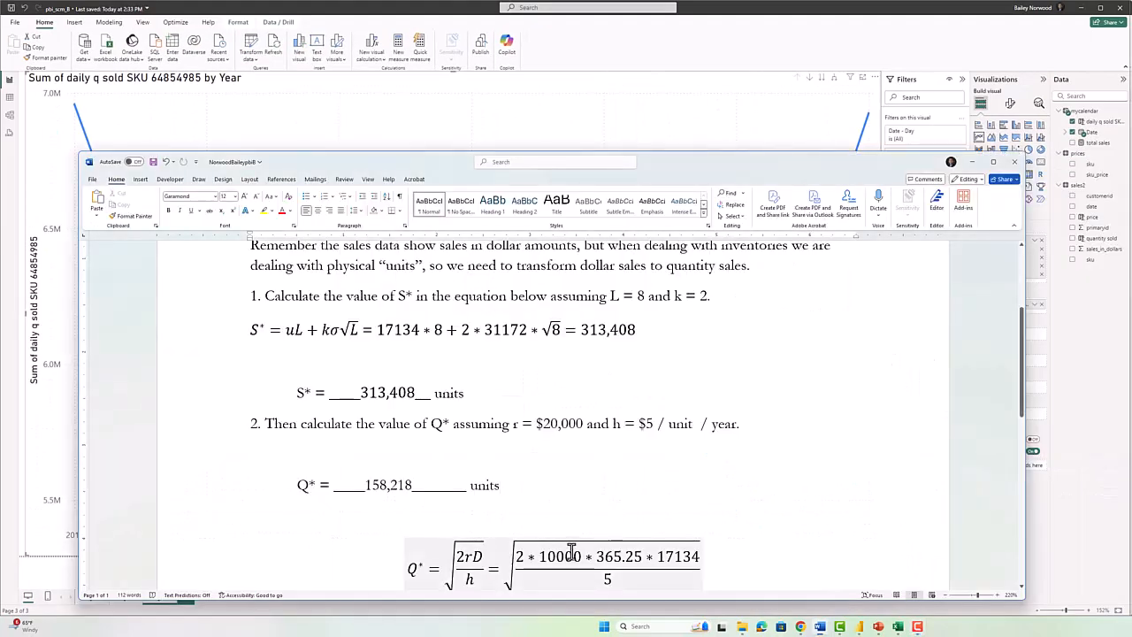
pyautogui.scroll(-1, 566, 548)
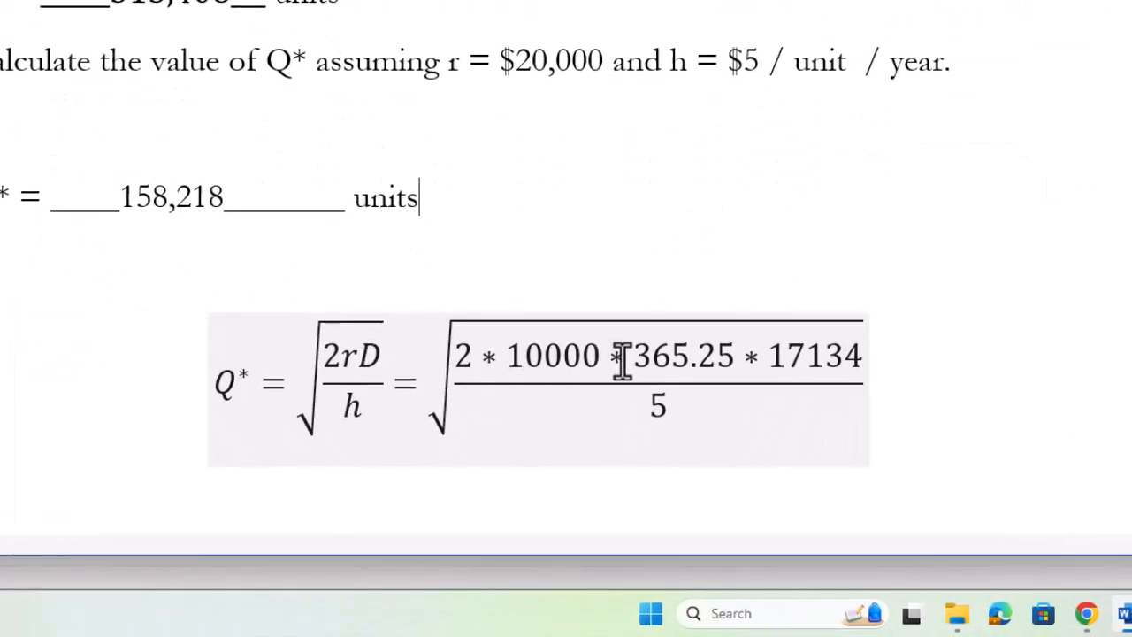
pyautogui.moveTo(635, 354); pyautogui.dragTo(825, 345)
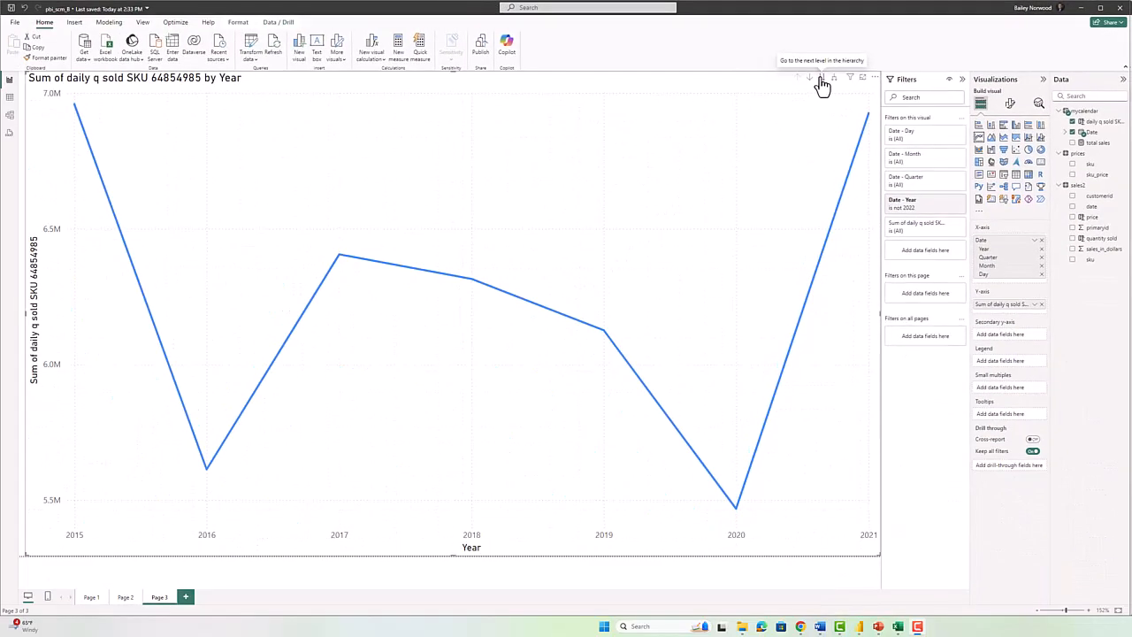
pyautogui.click(820, 78)
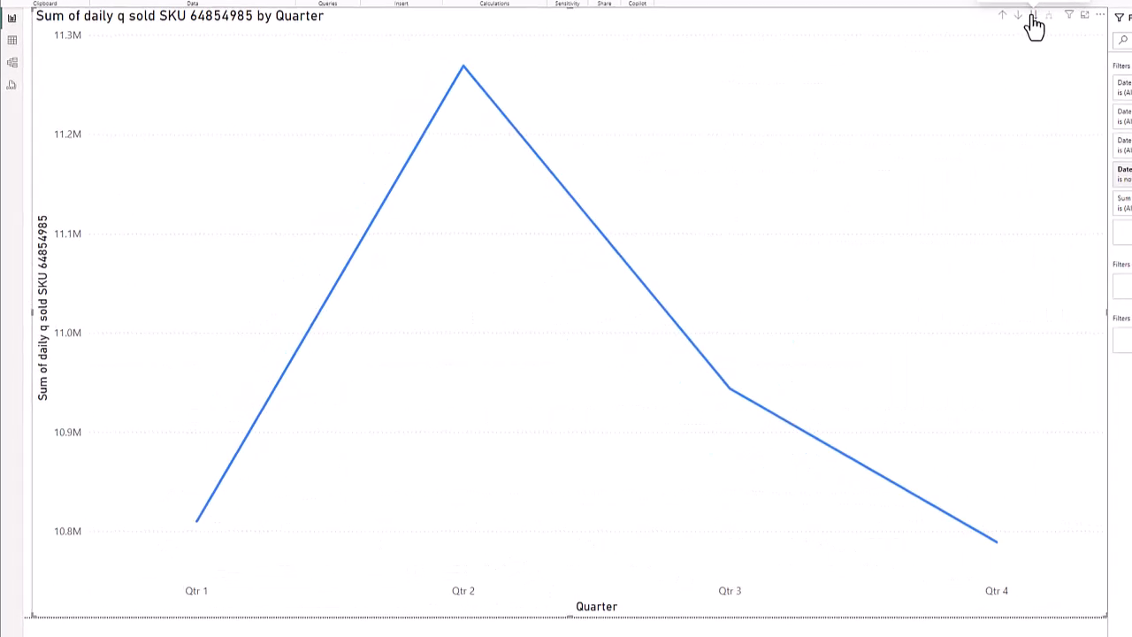
pyautogui.click(1032, 18)
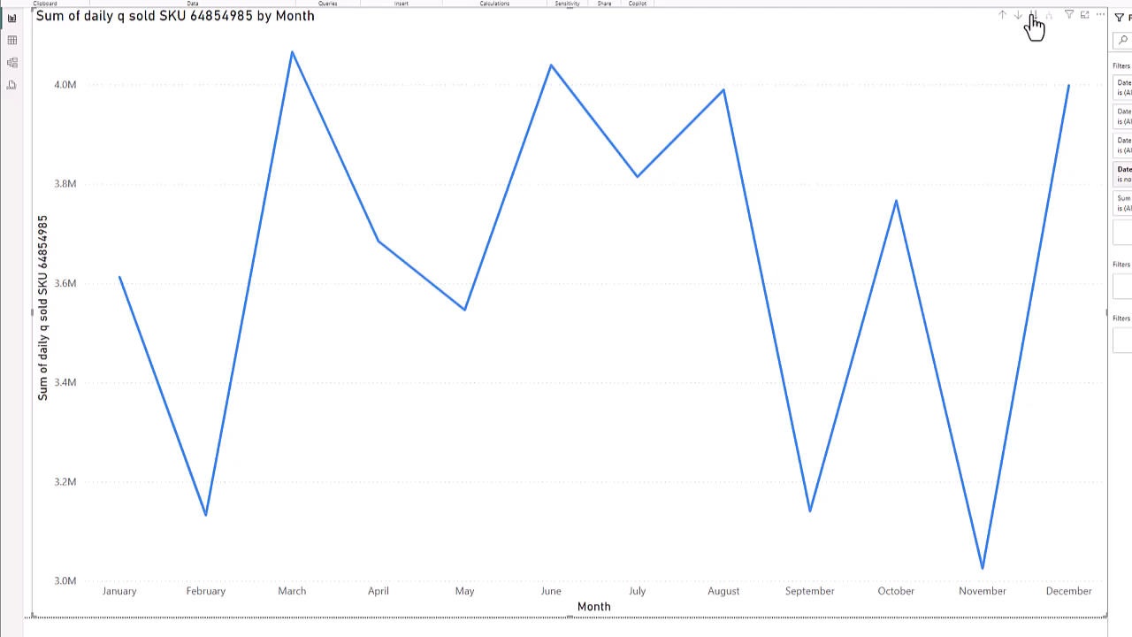
pyautogui.click(1032, 18)
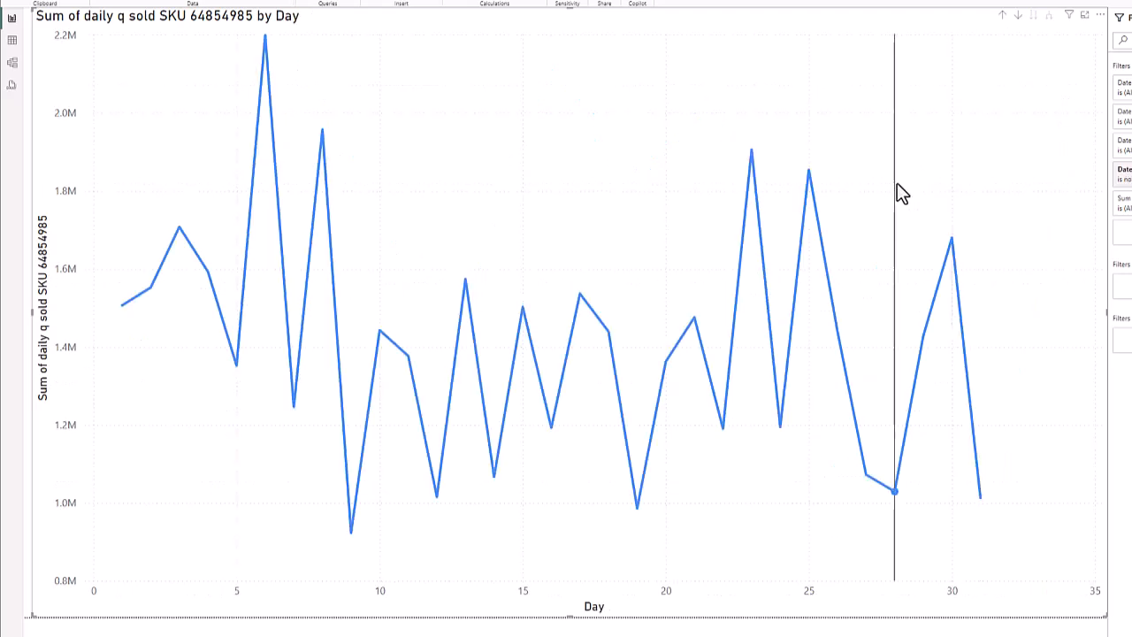
pyautogui.moveTo(808, 182)
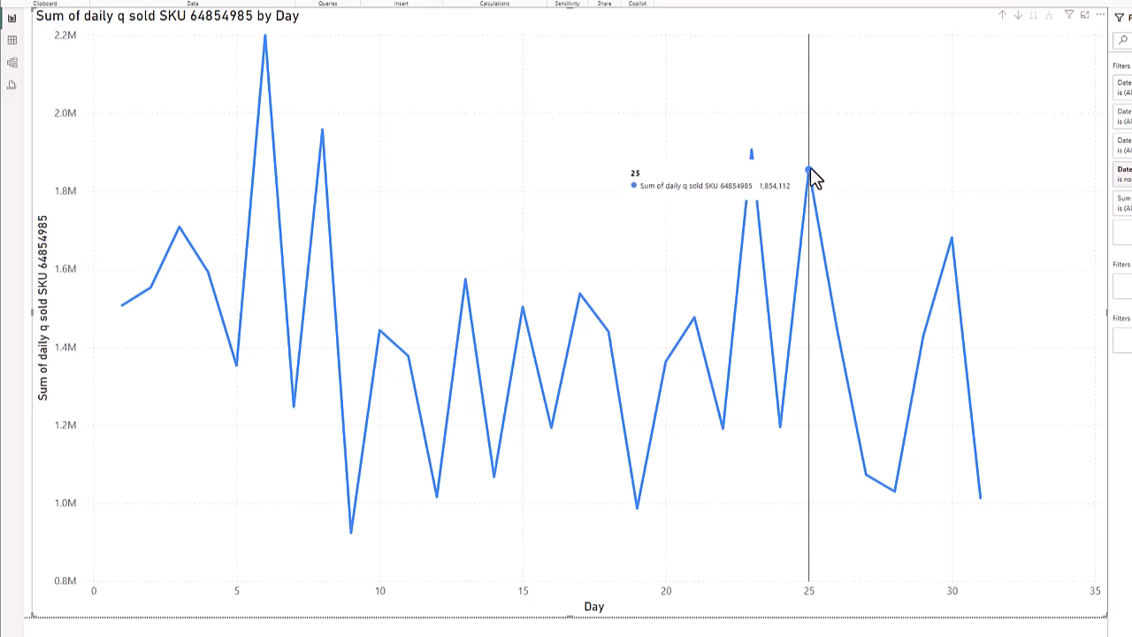
pyautogui.click(1003, 17)
pyautogui.click(1003, 17)
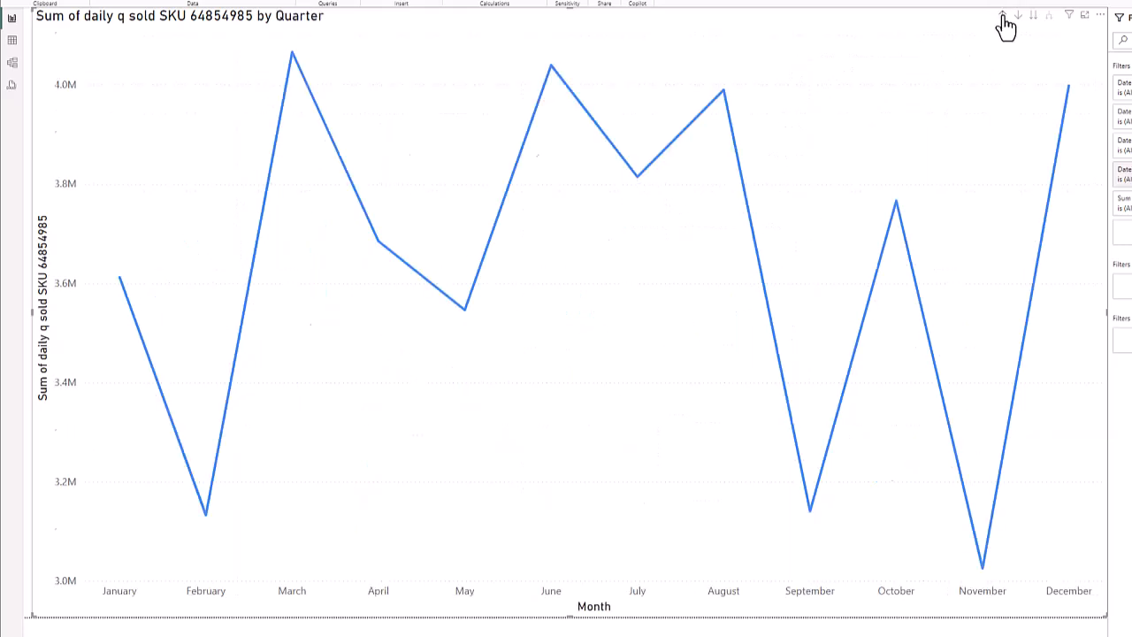
pyautogui.click(1003, 17)
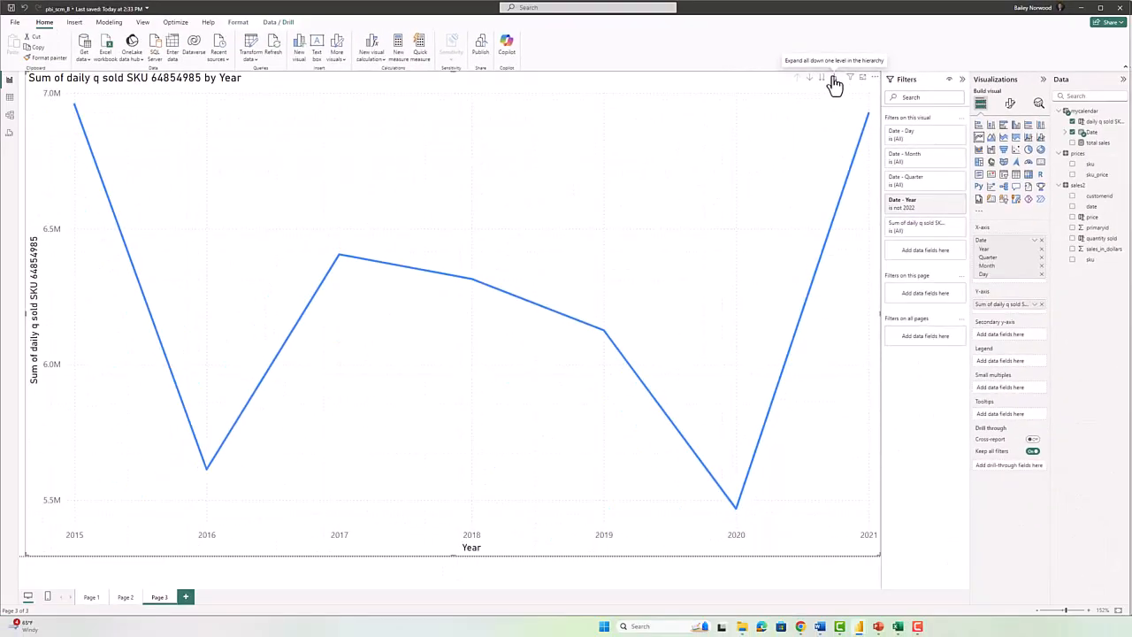
# Expand the chart three levels, from years through quarters and months down to daily values.
pyautogui.click(833, 82)
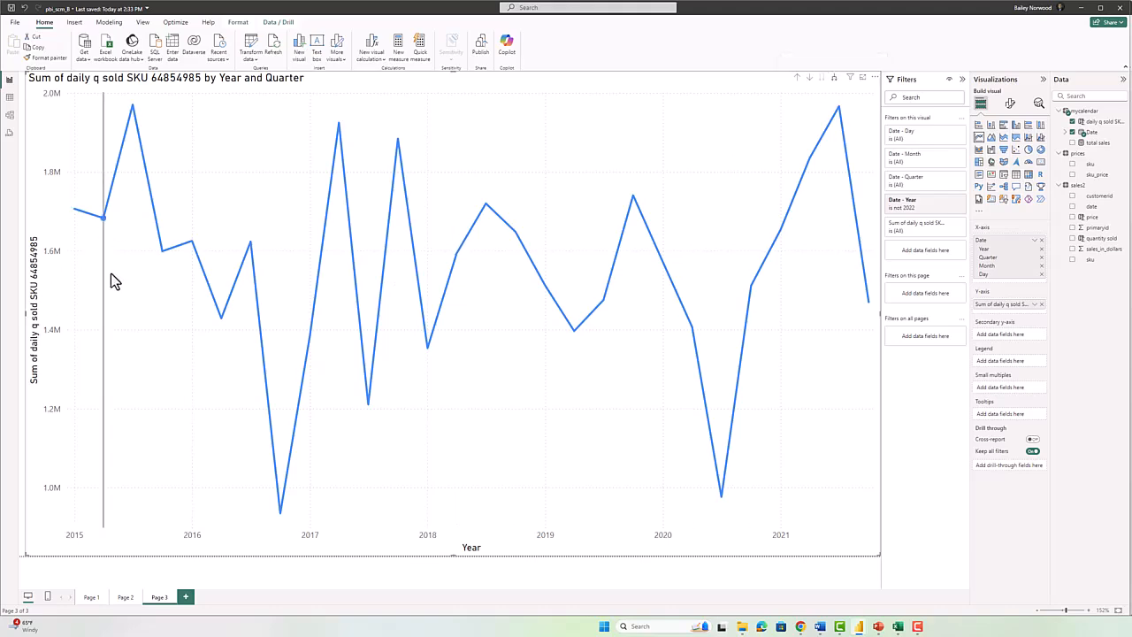
pyautogui.moveTo(280, 511)
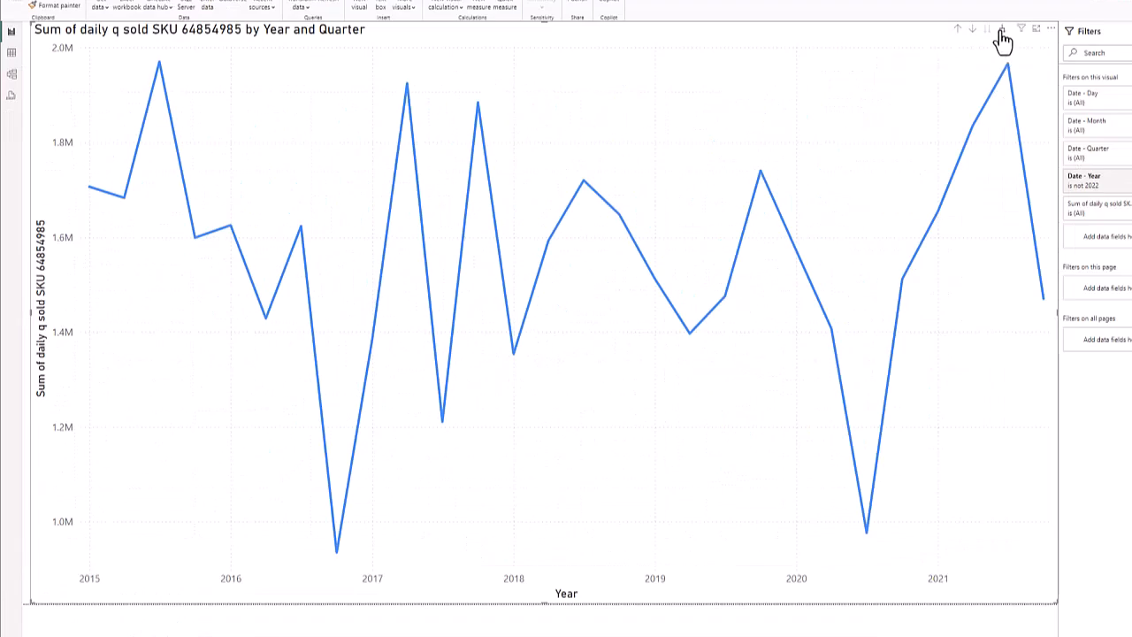
pyautogui.click(1002, 32)
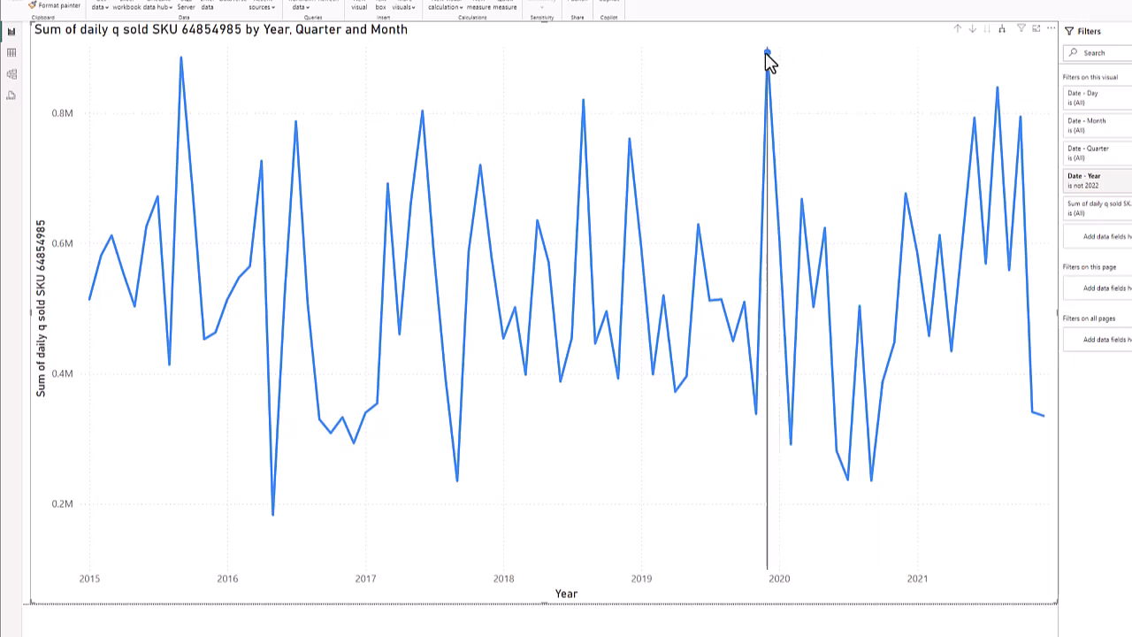
pyautogui.moveTo(768, 60)
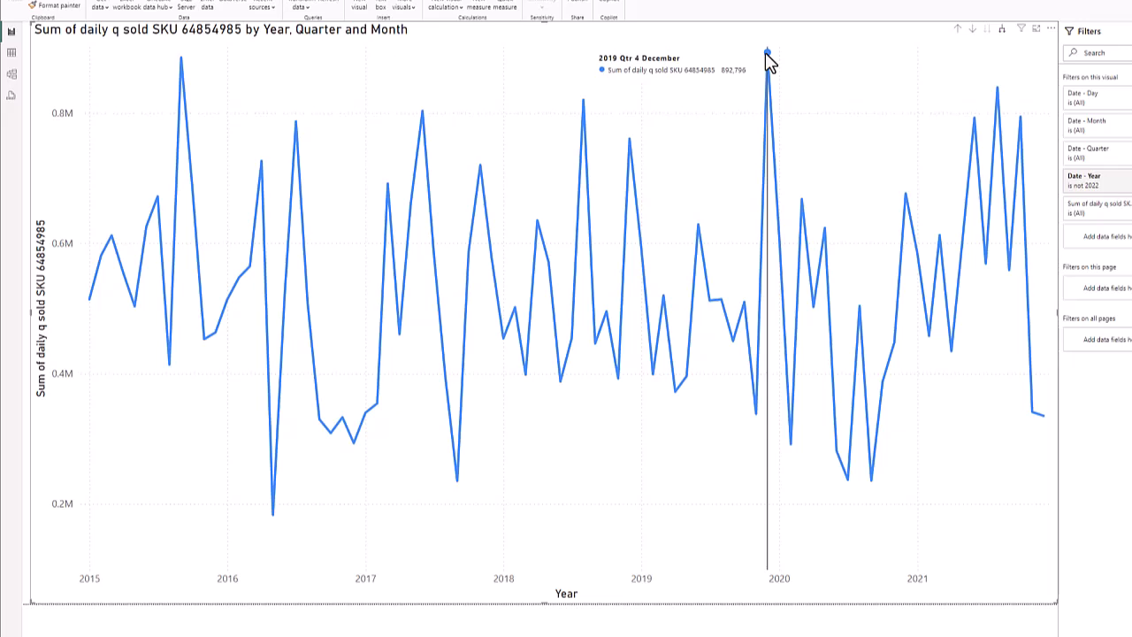
pyautogui.click(1003, 32)
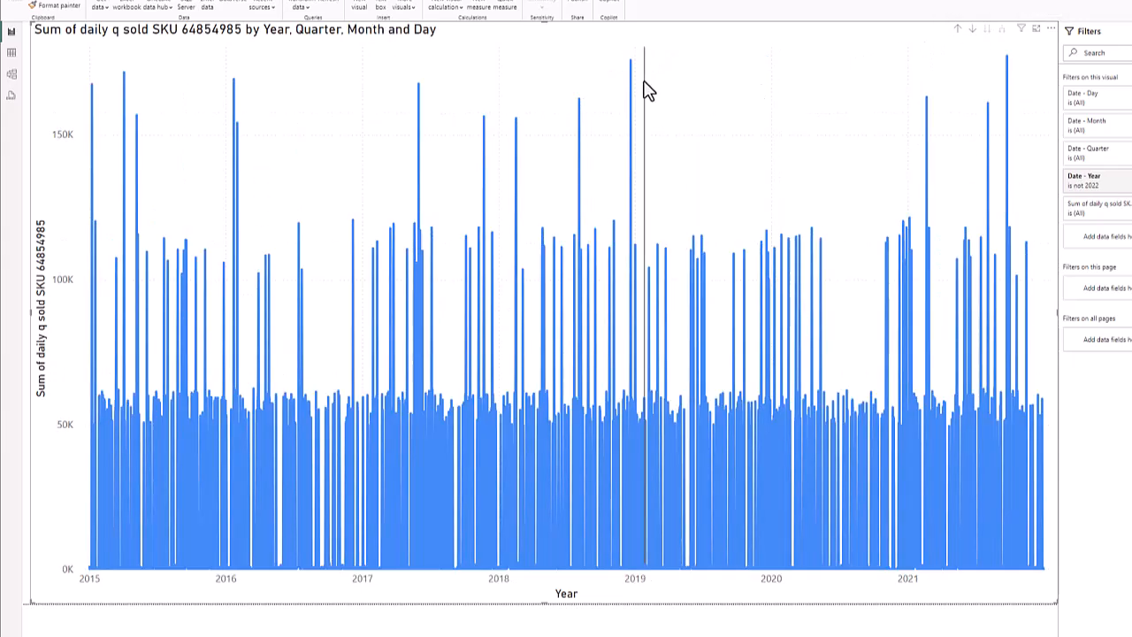
pyautogui.moveTo(631, 62)
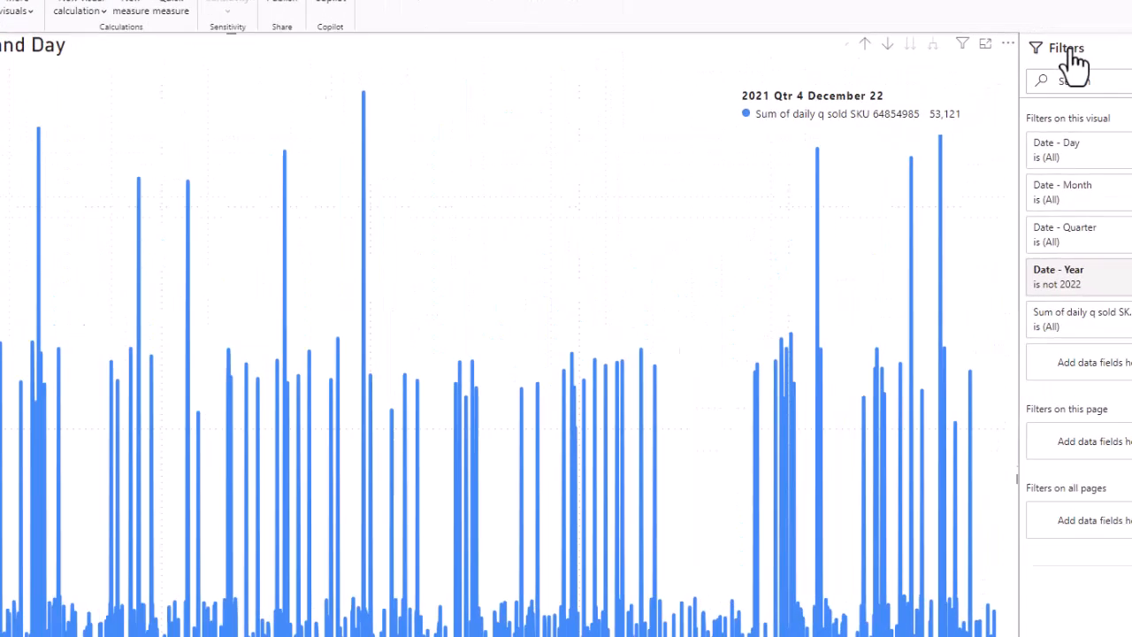
pyautogui.click(1050, 29)
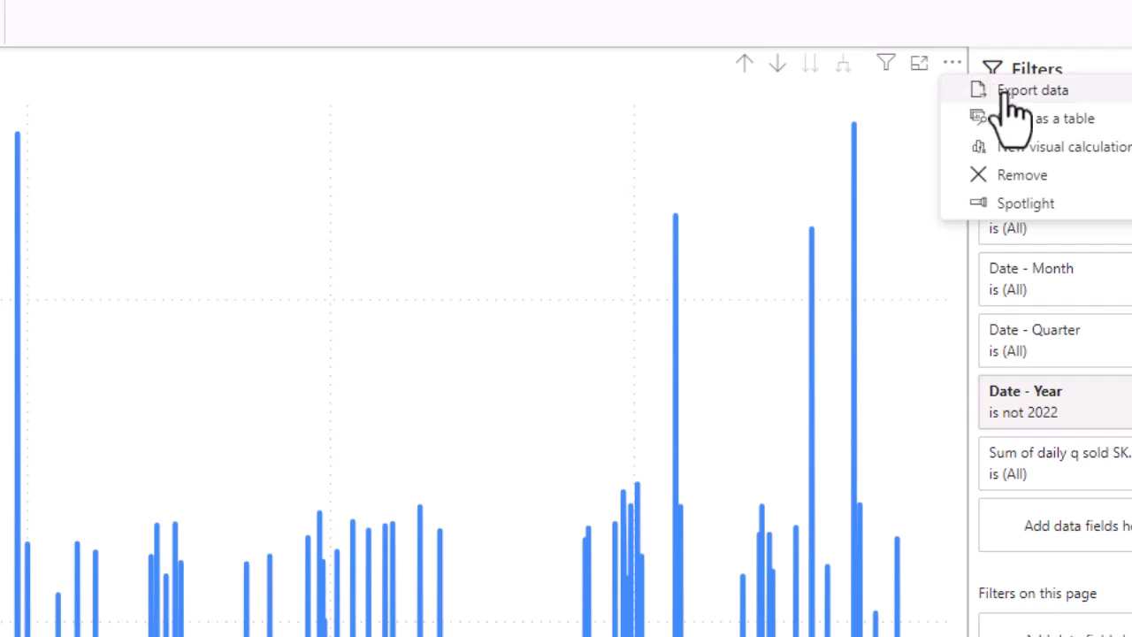
pyautogui.click(1028, 119)
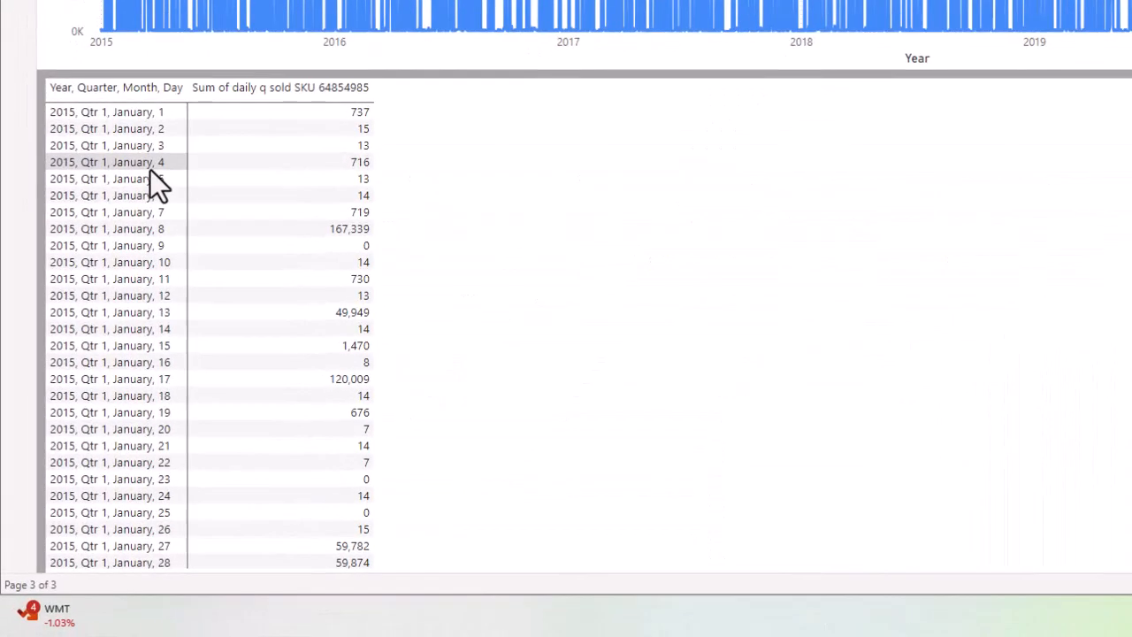
pyautogui.scroll(-4, 122, 254)
pyautogui.scroll(4, 122, 254)
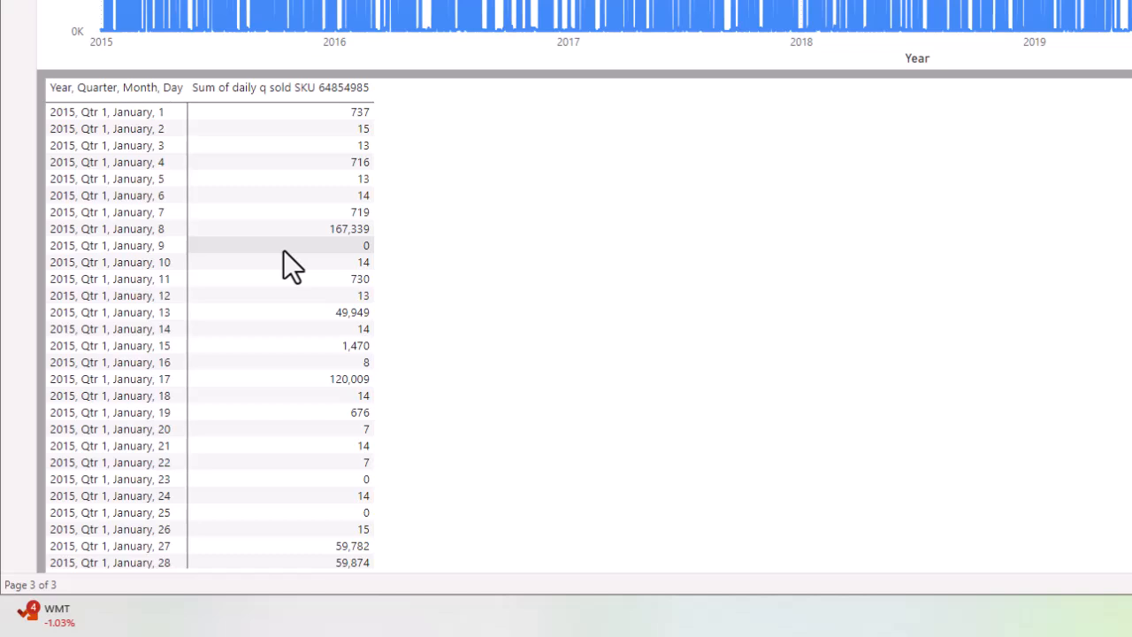
pyautogui.scroll(-4, 159, 307)
pyautogui.scroll(-9, 160, 308)
pyautogui.scroll(12, 160, 307)
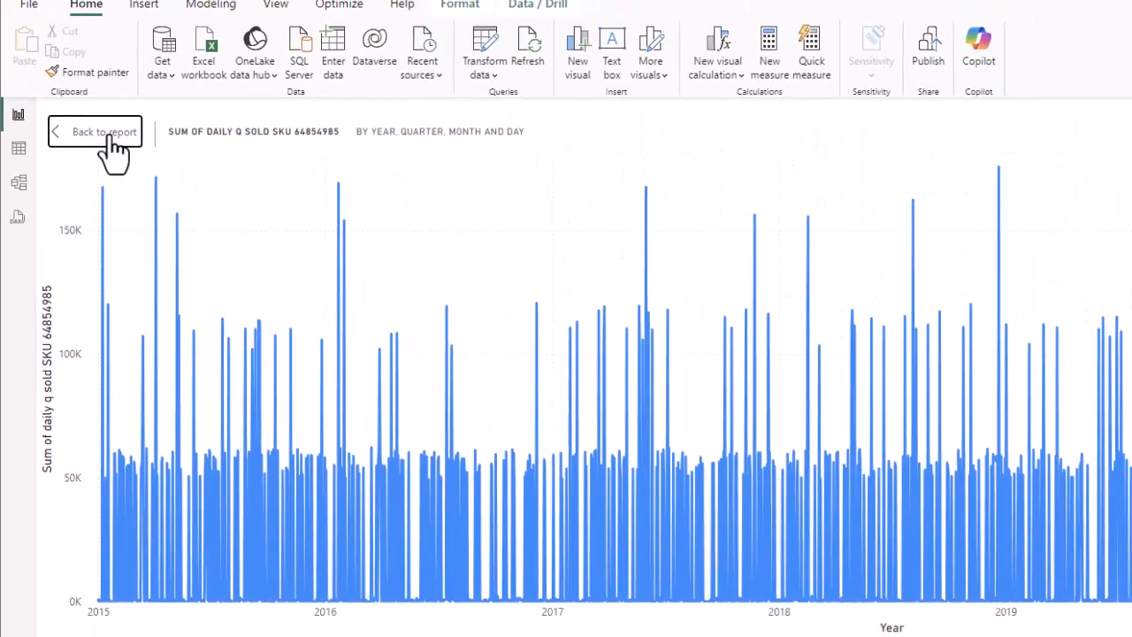
pyautogui.click(104, 133)
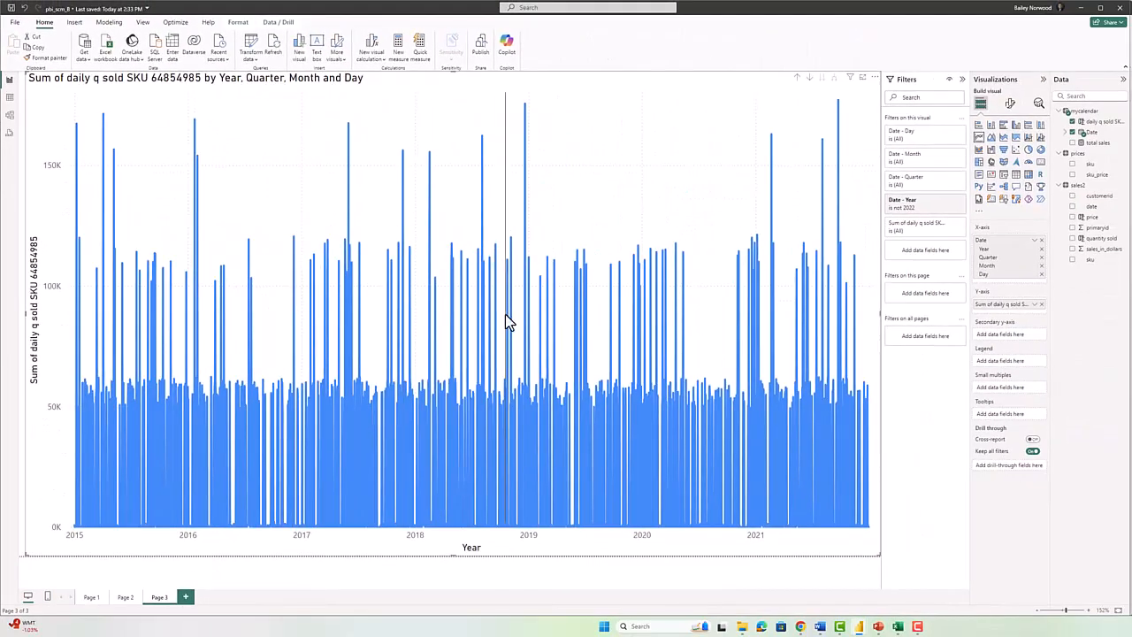
# Drill the chart up from daily to monthly sales and show its data as a table beneath.
pyautogui.moveTo(616, 270)
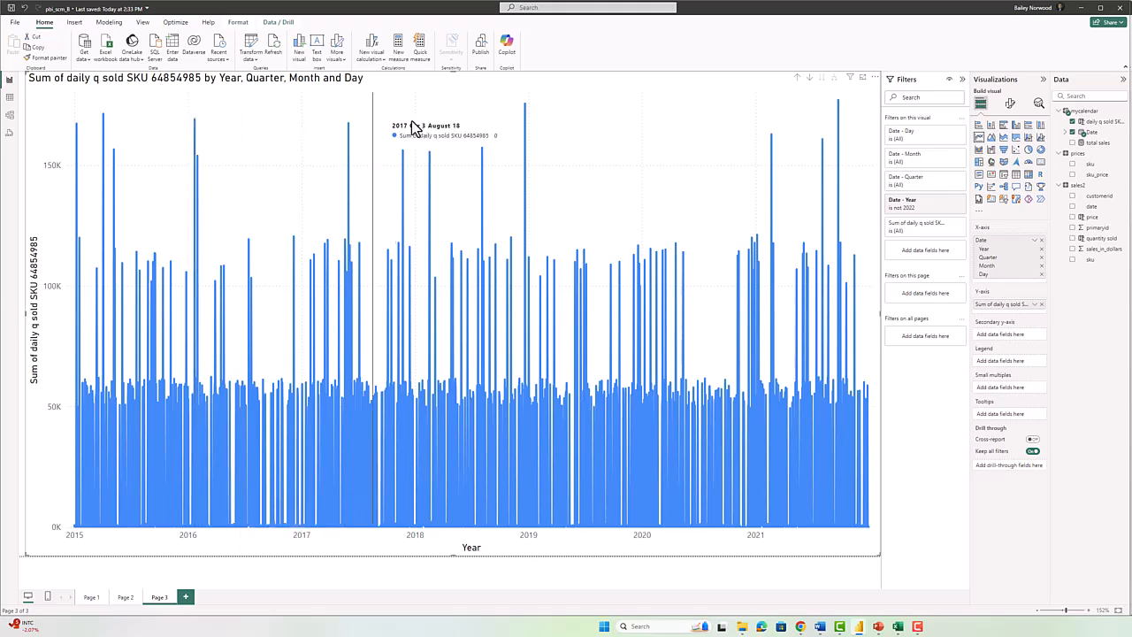
pyautogui.click(796, 80)
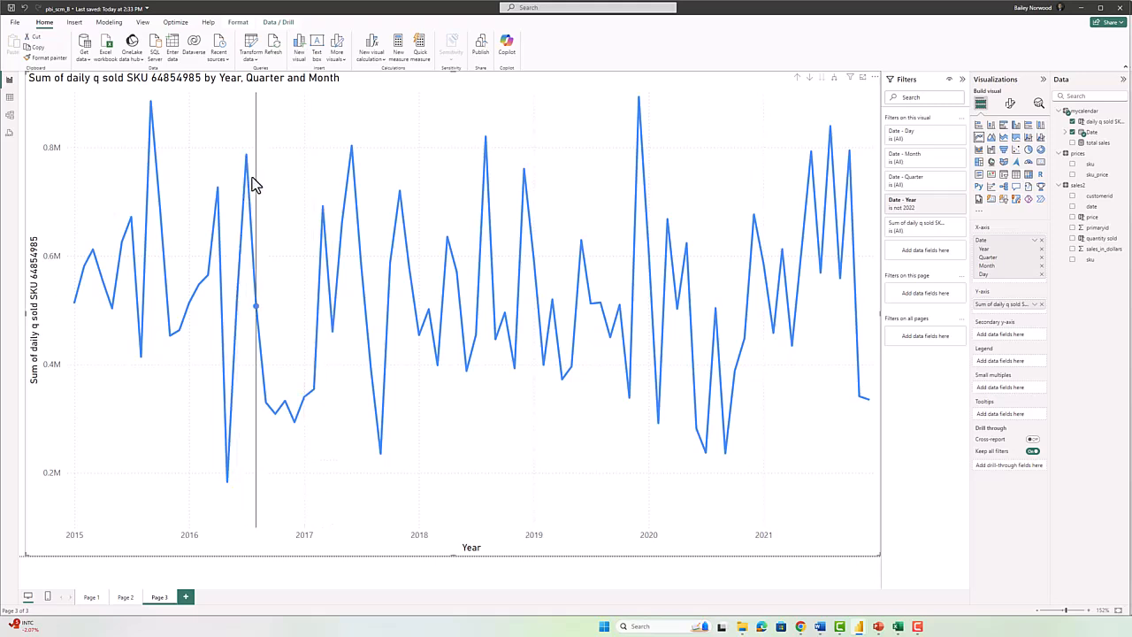
pyautogui.click(875, 79)
pyautogui.click(887, 99)
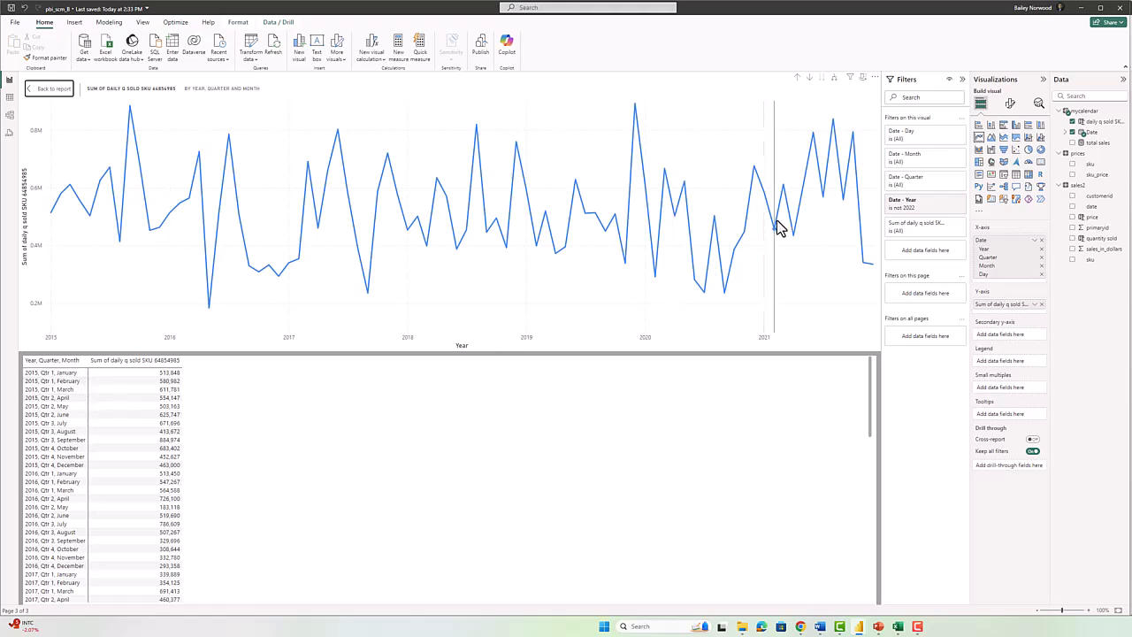
# Roll the chart and table up to yearly totals, then select question 3's text in Word.
pyautogui.click(797, 80)
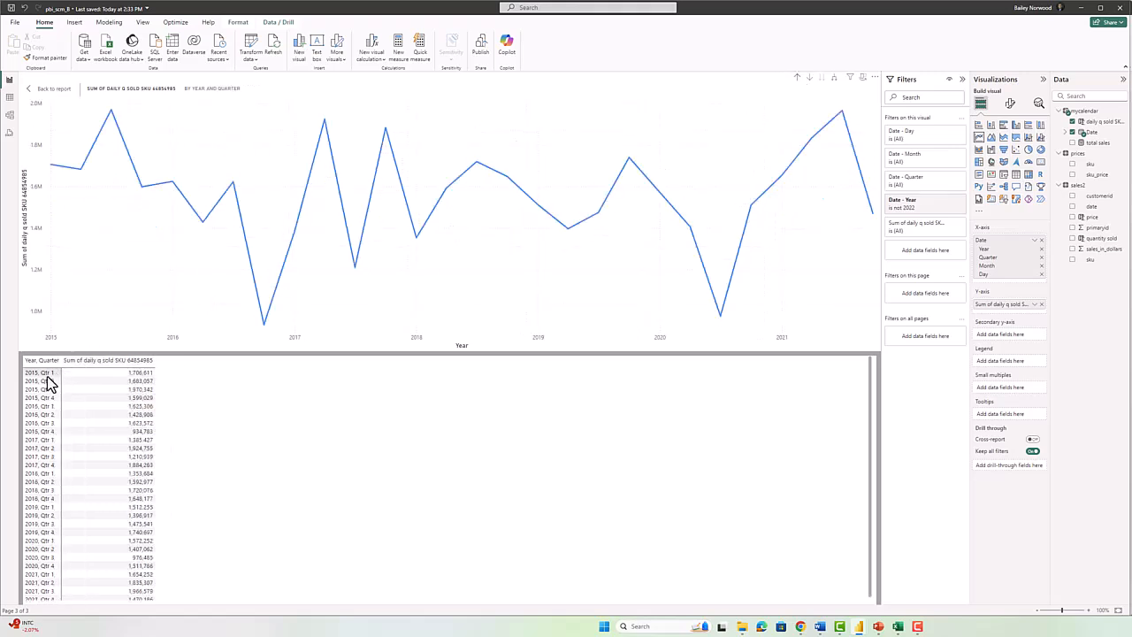
pyautogui.click(797, 79)
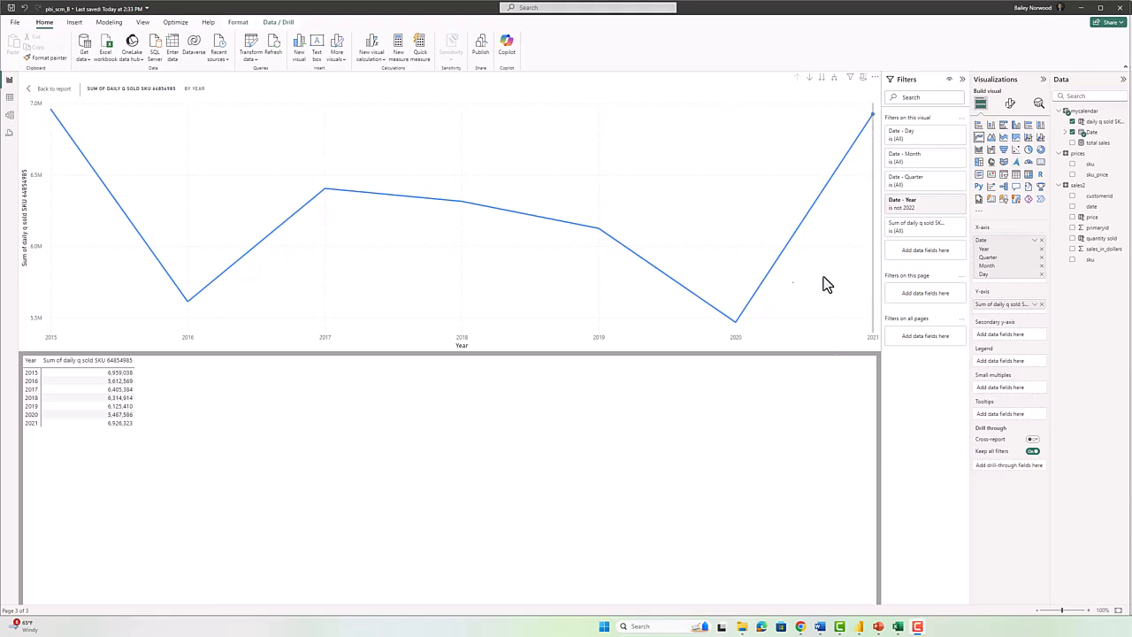
pyautogui.hotkey('alt', 'Tab')
pyautogui.click(781, 282)
pyautogui.scroll(-1, 462, 495)
pyautogui.moveTo(268, 371); pyautogui.dragTo(714, 366)
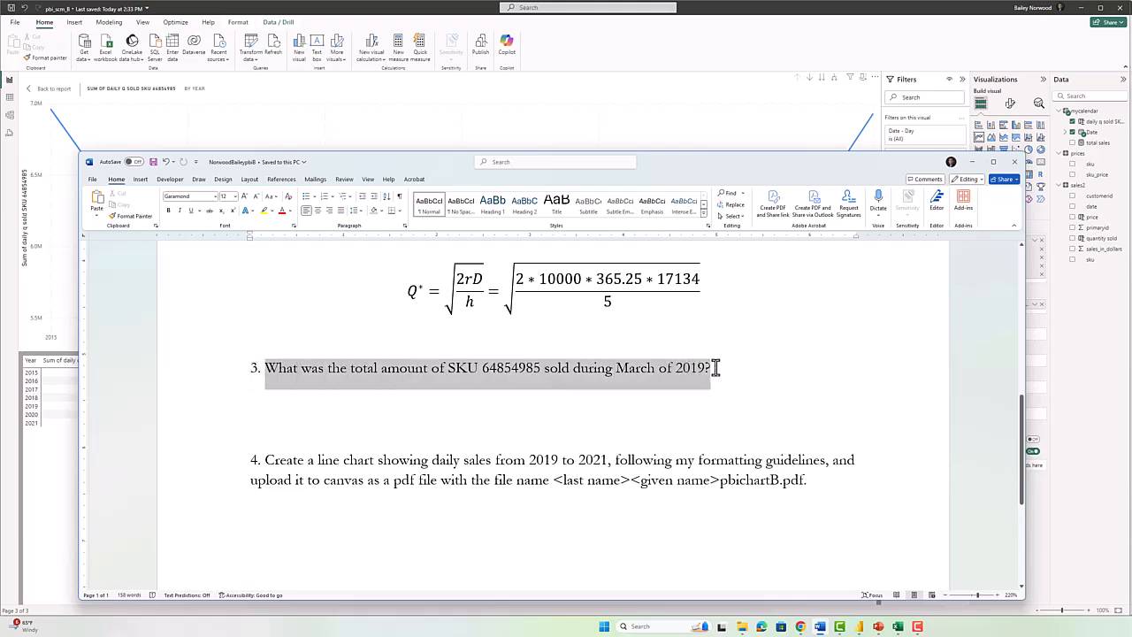
# Back in Power BI, expand the chart and table down to monthly totals.
pyautogui.click(470, 372)
pyautogui.hotkey('alt', 'Tab')
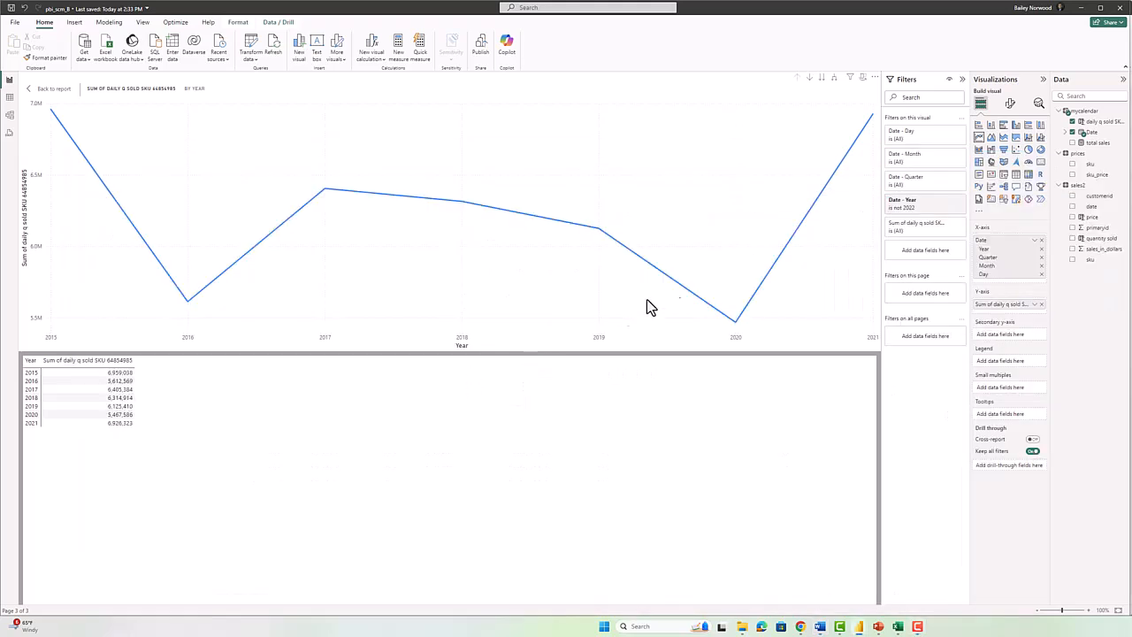
pyautogui.click(833, 80)
pyautogui.click(833, 80)
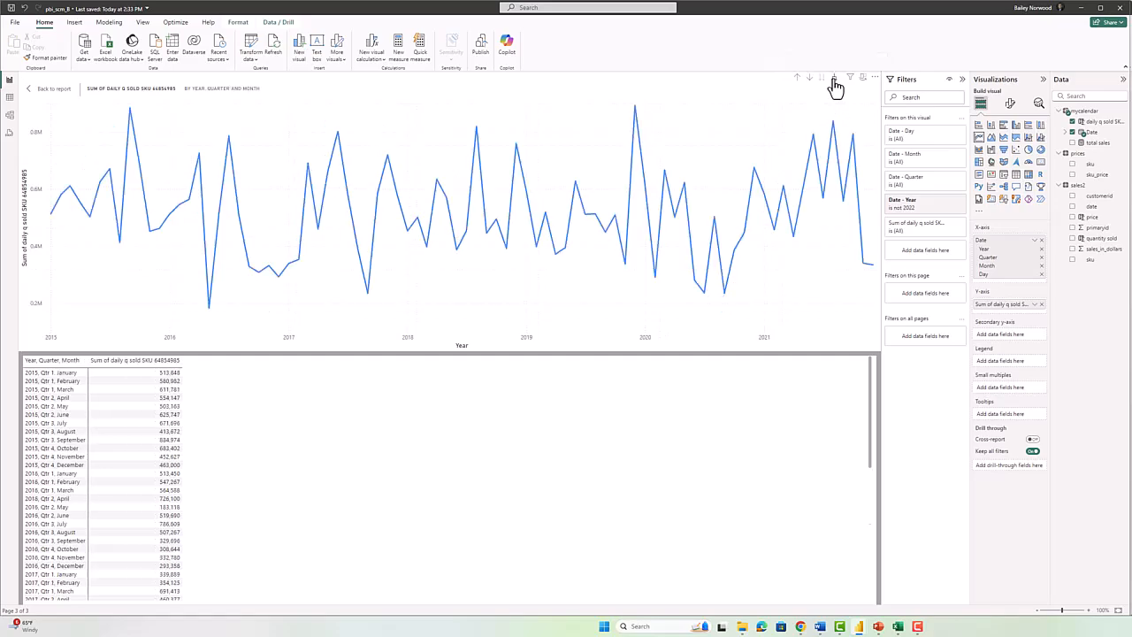
# Pick out the 2019, Qtr 1, March row showing 519,565 units in the table.
pyautogui.scroll(-9, 35, 478)
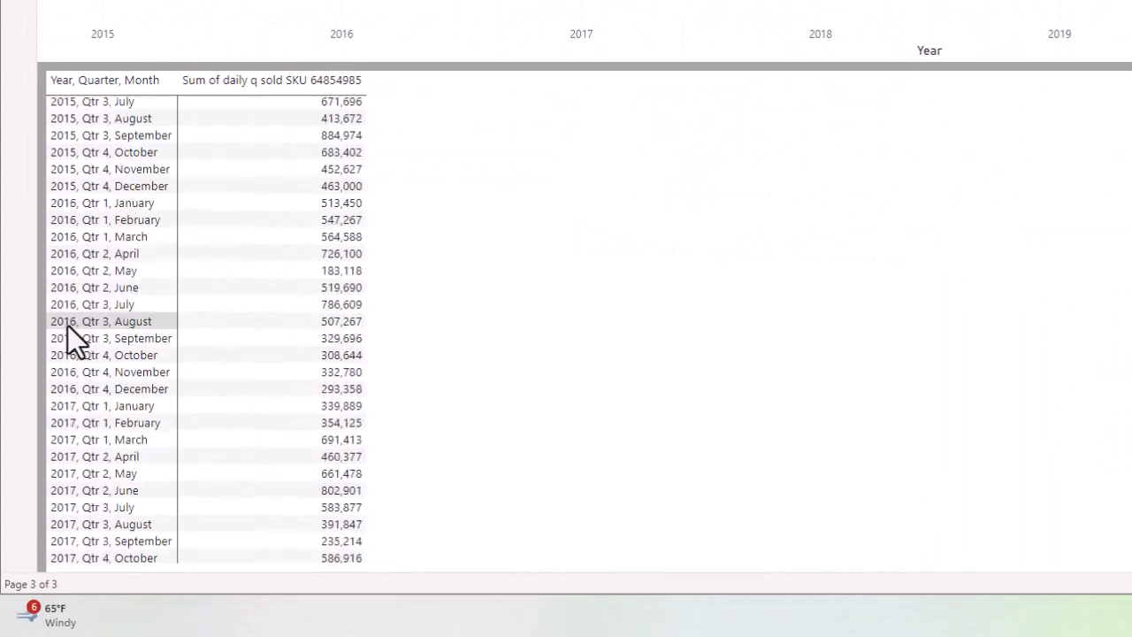
pyautogui.scroll(-10, 74, 327)
pyautogui.scroll(3, 102, 309)
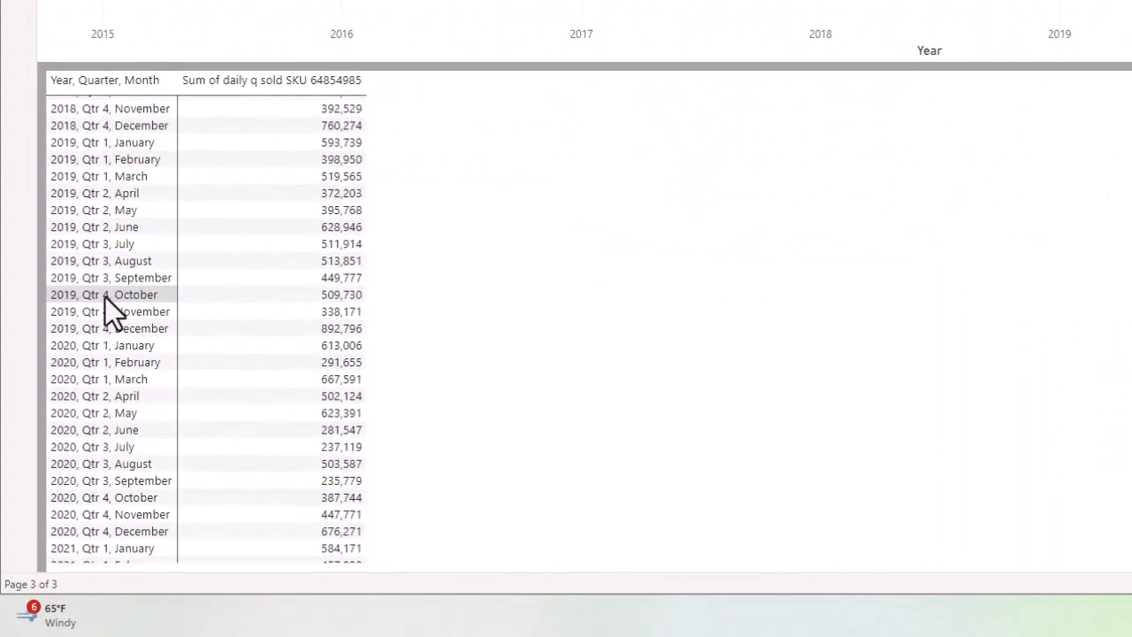
pyautogui.click(125, 180)
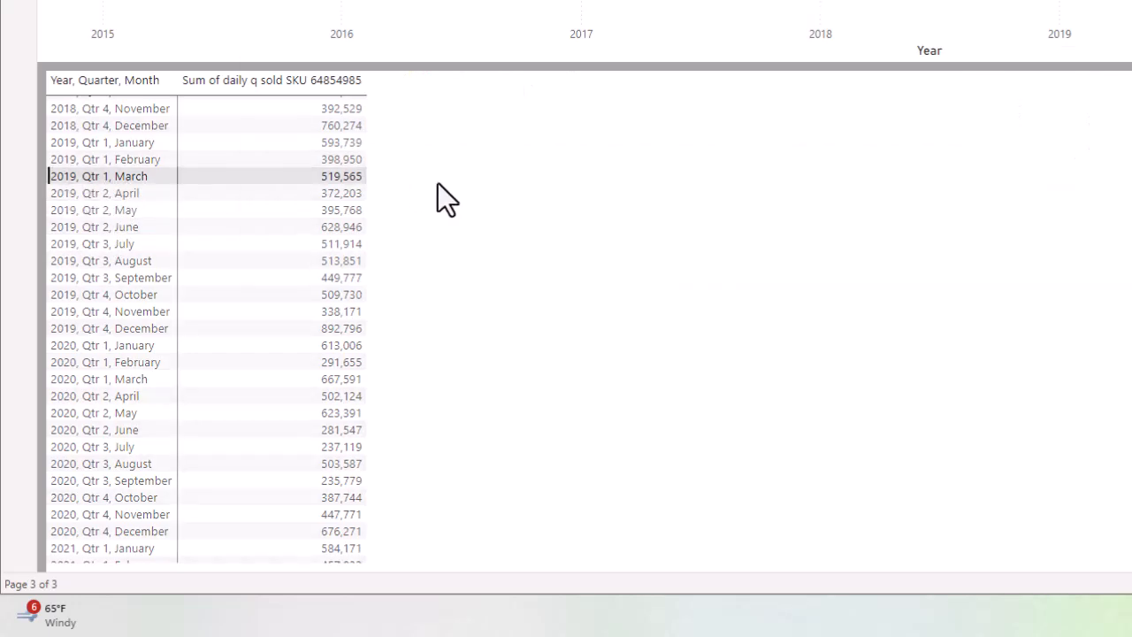
pyautogui.hotkey('alt', 'Tab')
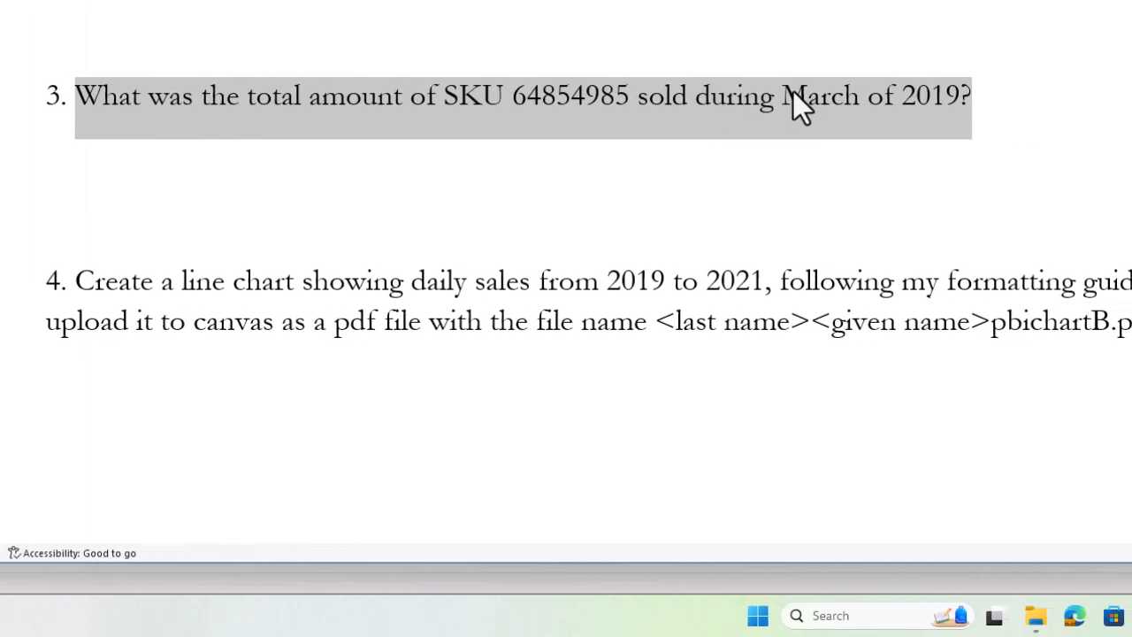
pyautogui.hotkey('alt', 'Tab')
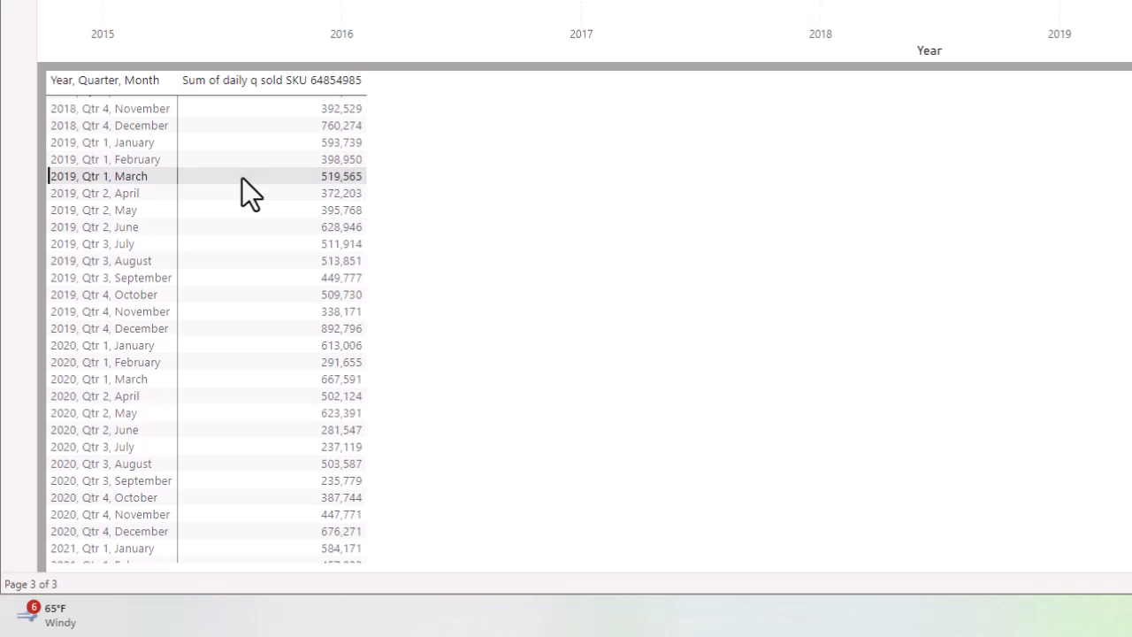
pyautogui.hotkey('alt', 'Tab')
# Enter the answer '519,565 unit' on the line under question 3.
pyautogui.click(789, 163)
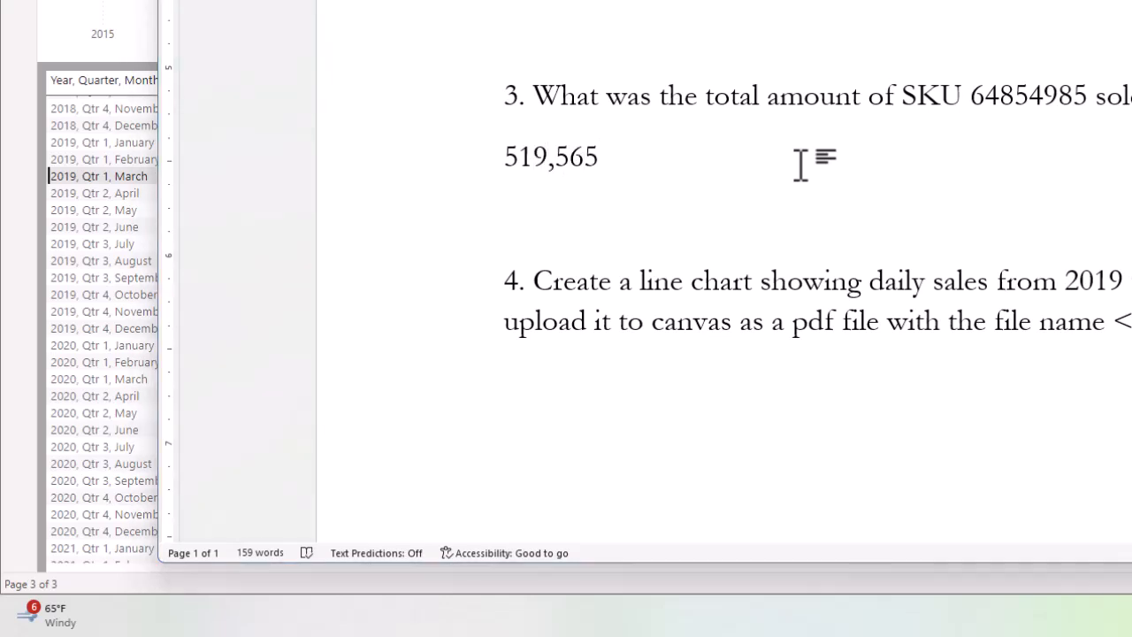
pyautogui.hotkey('alt', 'Tab')
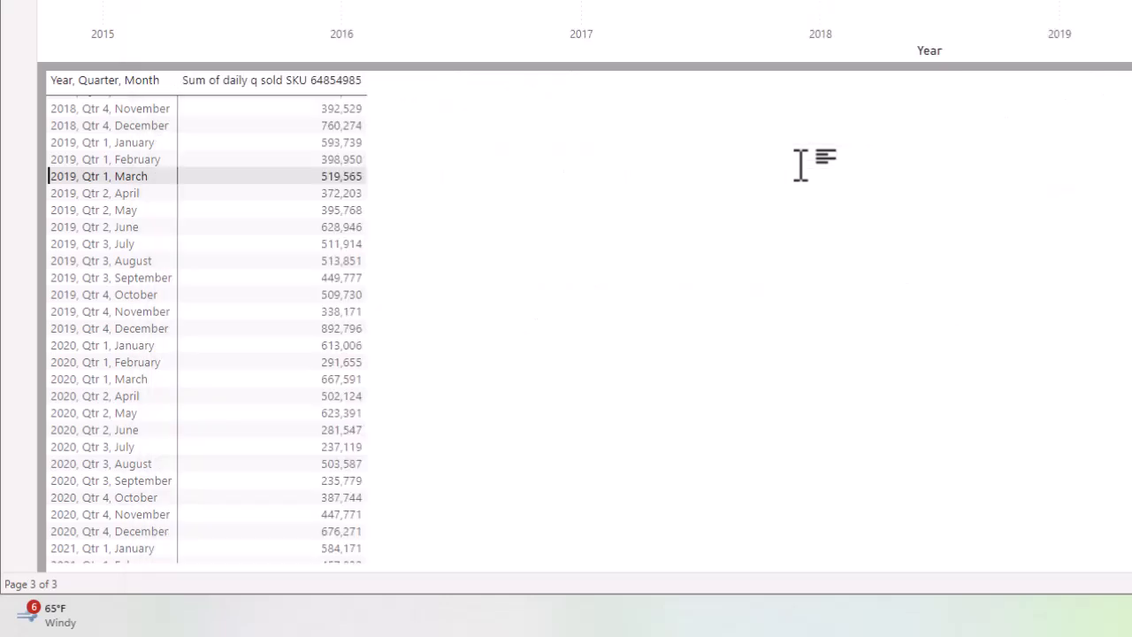
pyautogui.hotkey('alt', 'Tab')
pyautogui.write('519,565 unit')
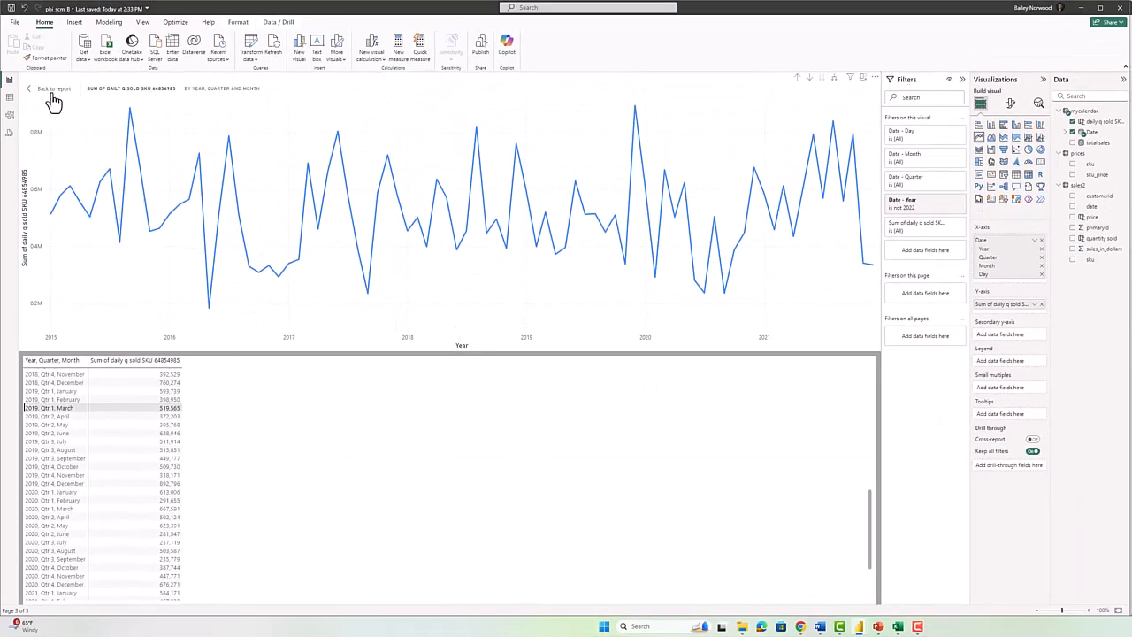
# Return to the report and re-expand the chart from yearly down to daily values.
pyautogui.click(53, 90)
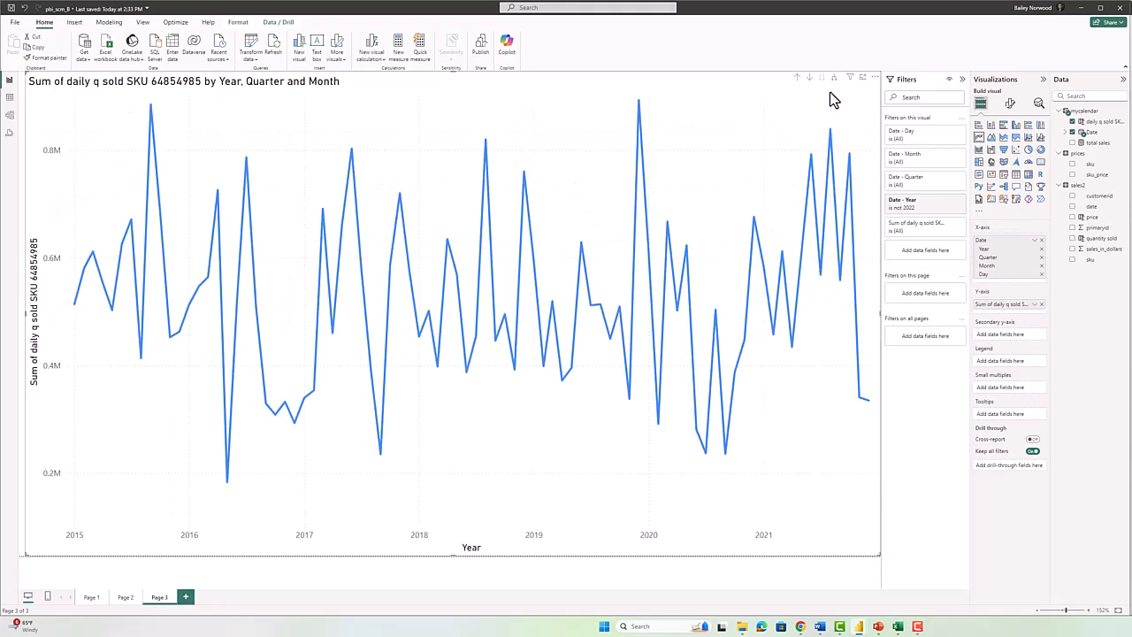
pyautogui.click(797, 79)
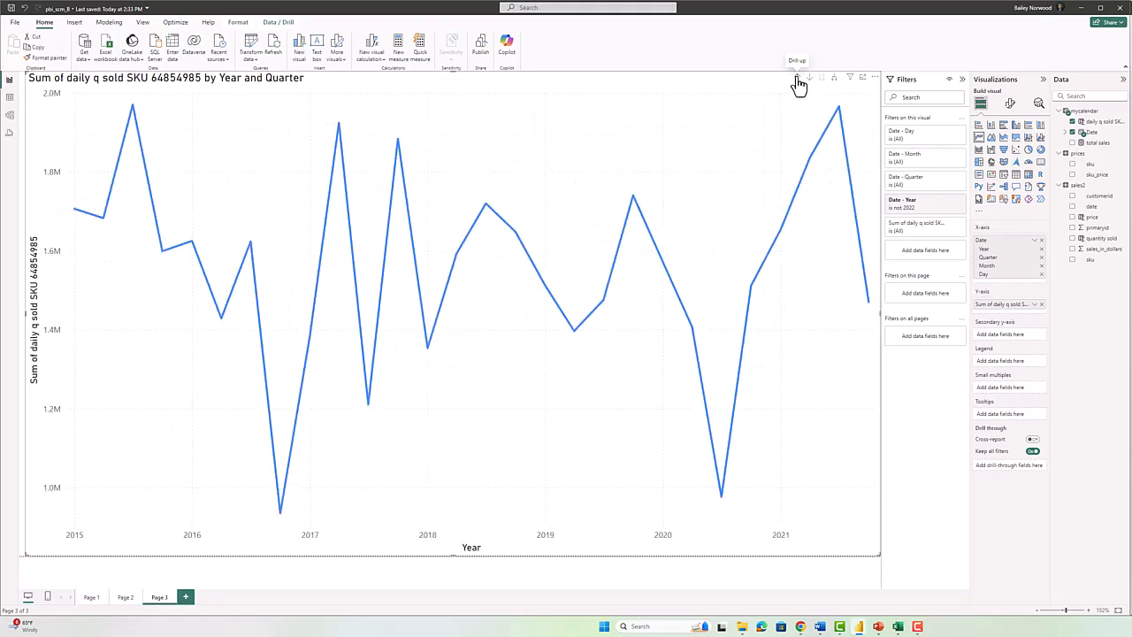
pyautogui.click(797, 80)
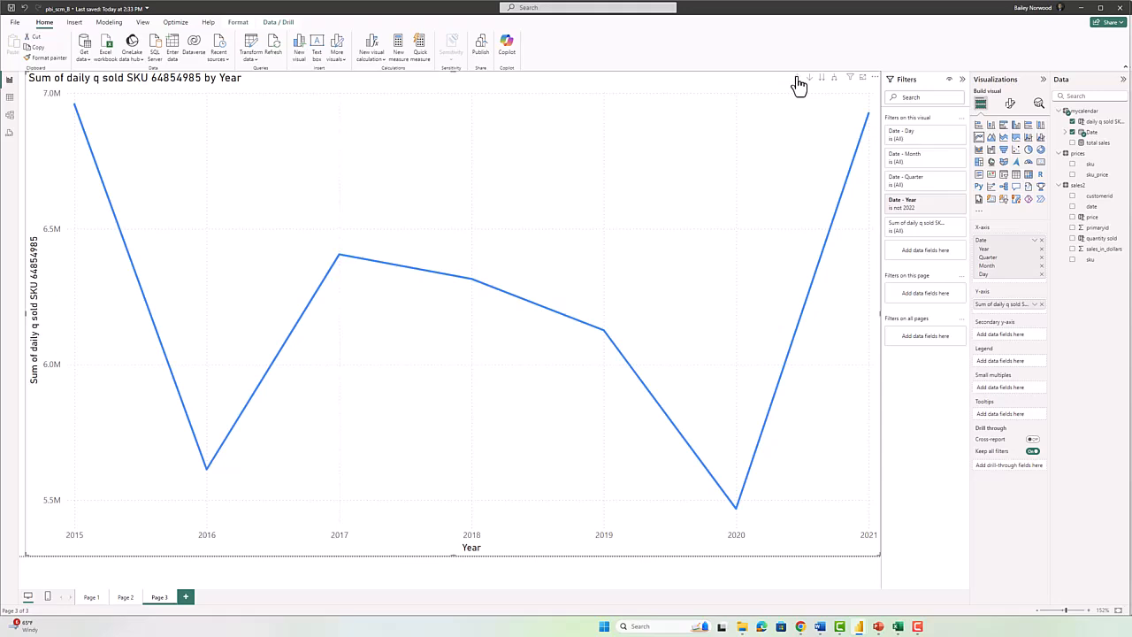
pyautogui.click(832, 80)
pyautogui.click(832, 81)
pyautogui.click(832, 81)
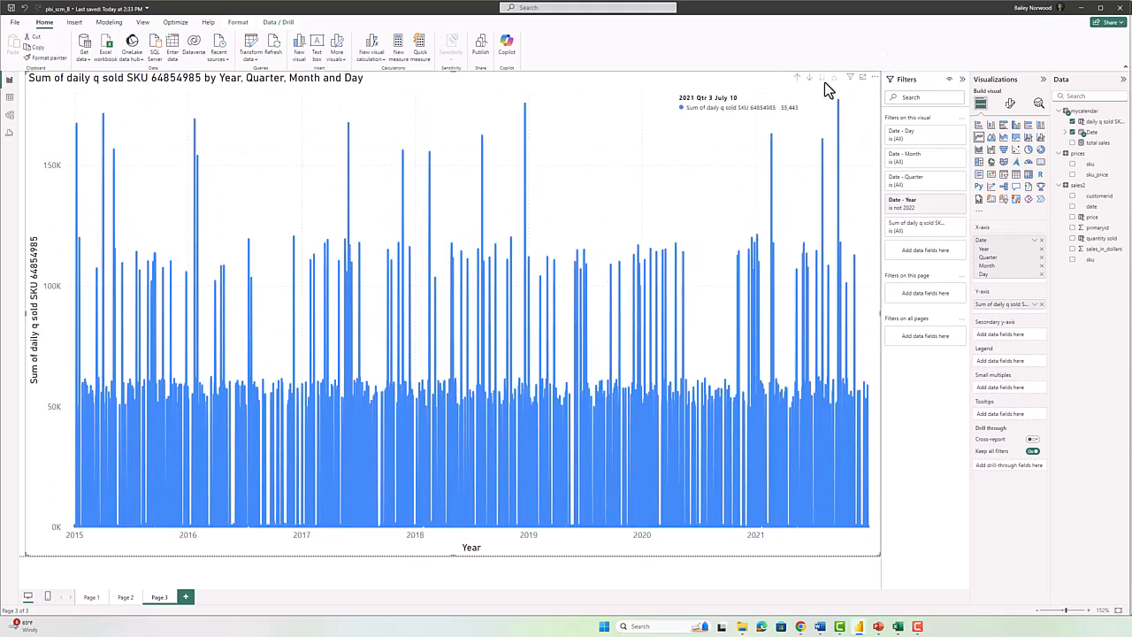
# Show the daily data as a table, then go back to the report view.
pyautogui.click(872, 80)
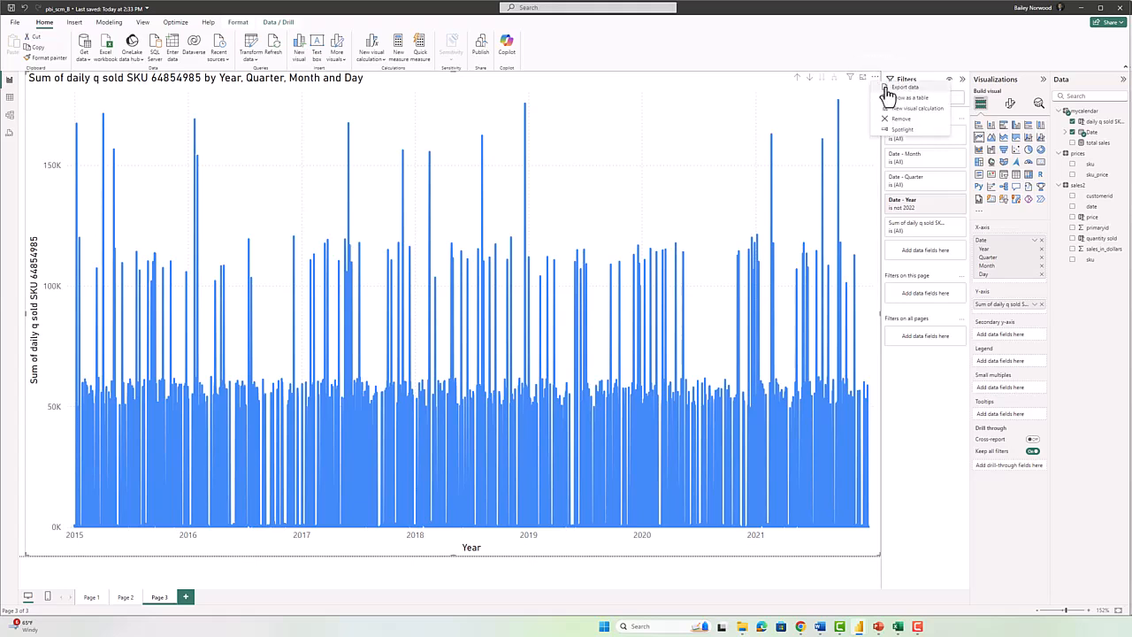
pyautogui.click(887, 102)
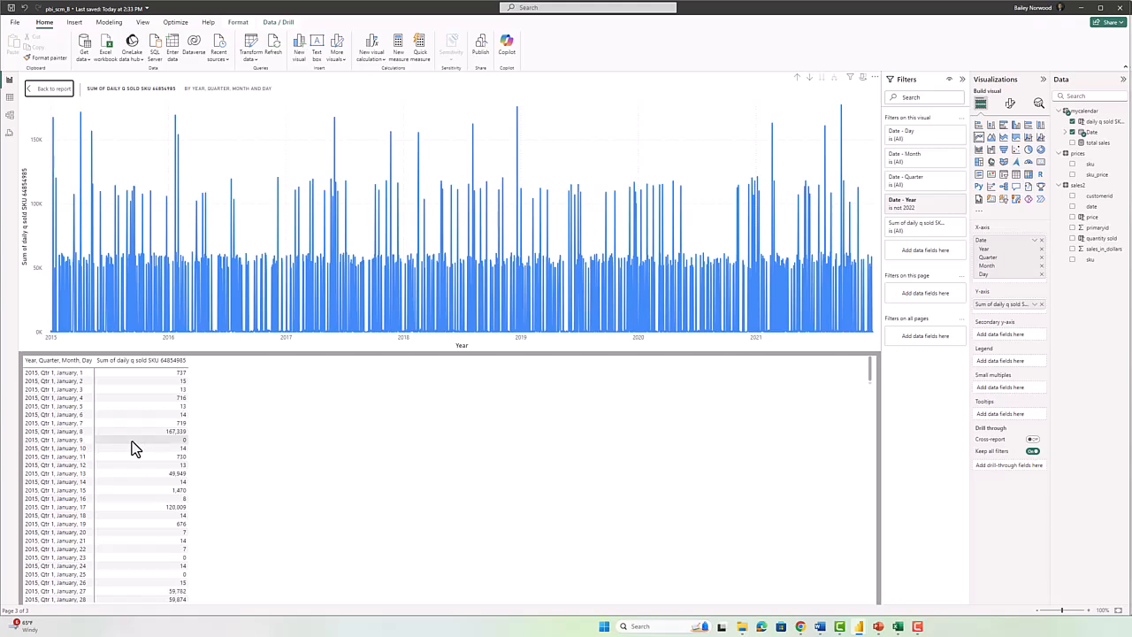
pyautogui.click(46, 88)
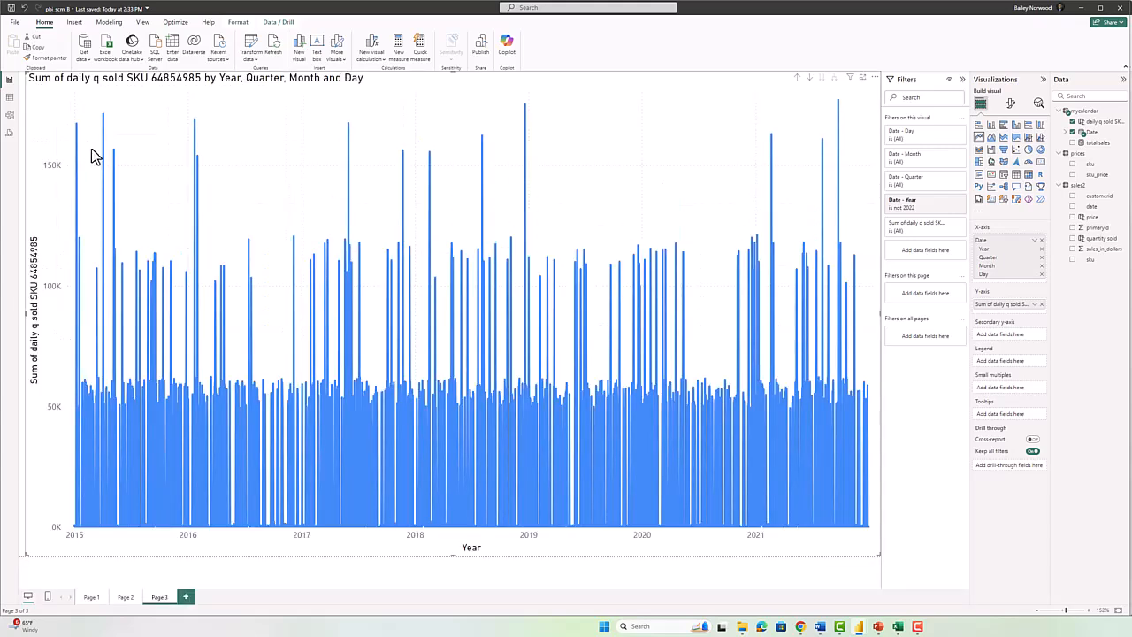
pyautogui.hotkey('alt', 'Tab')
pyautogui.hotkey('alt', 'Tab')
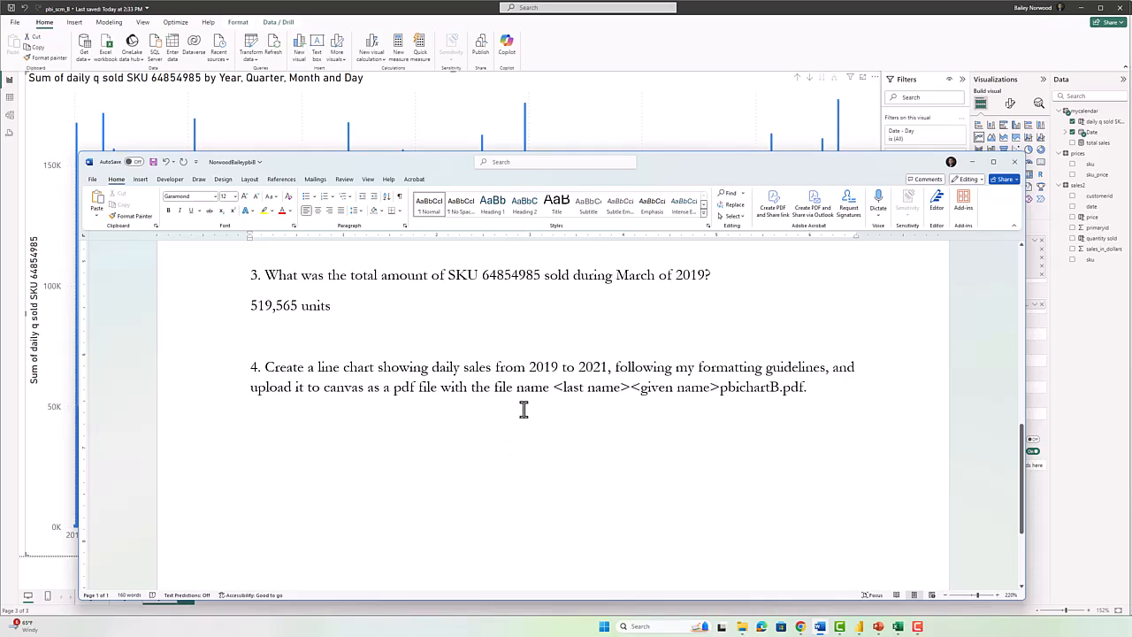
pyautogui.hotkey('alt', 'Tab')
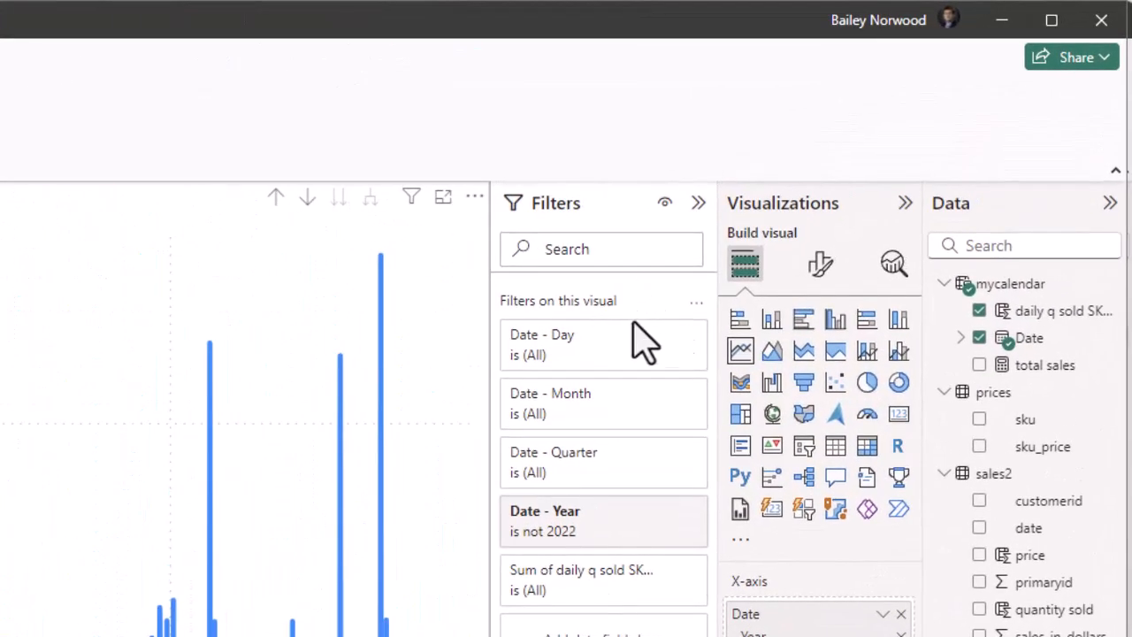
pyautogui.click(662, 520)
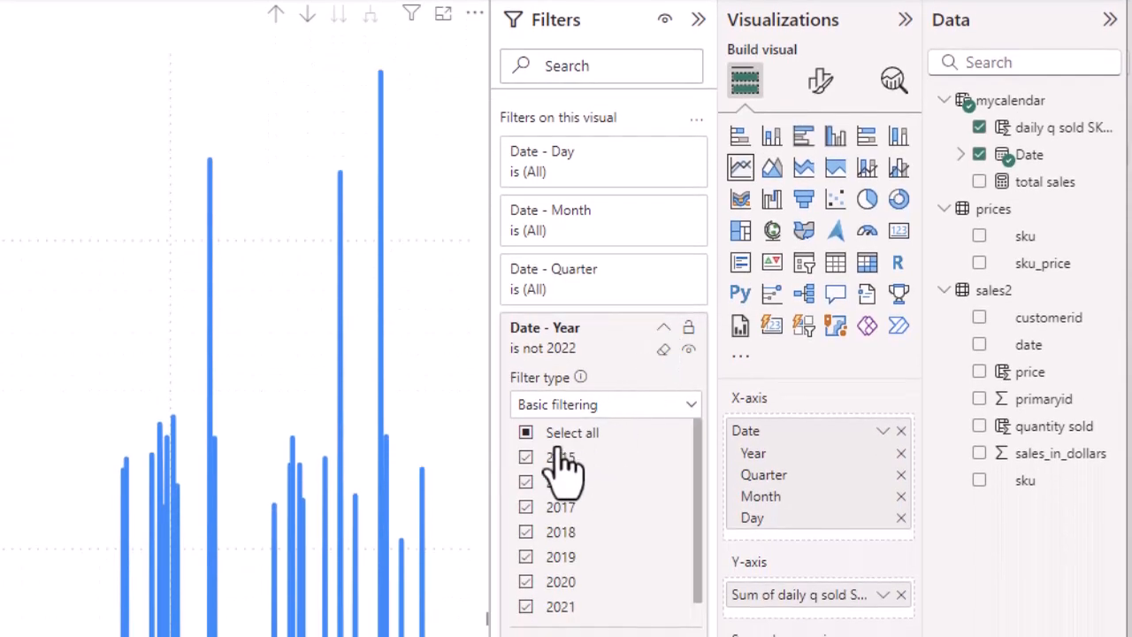
pyautogui.click(525, 433)
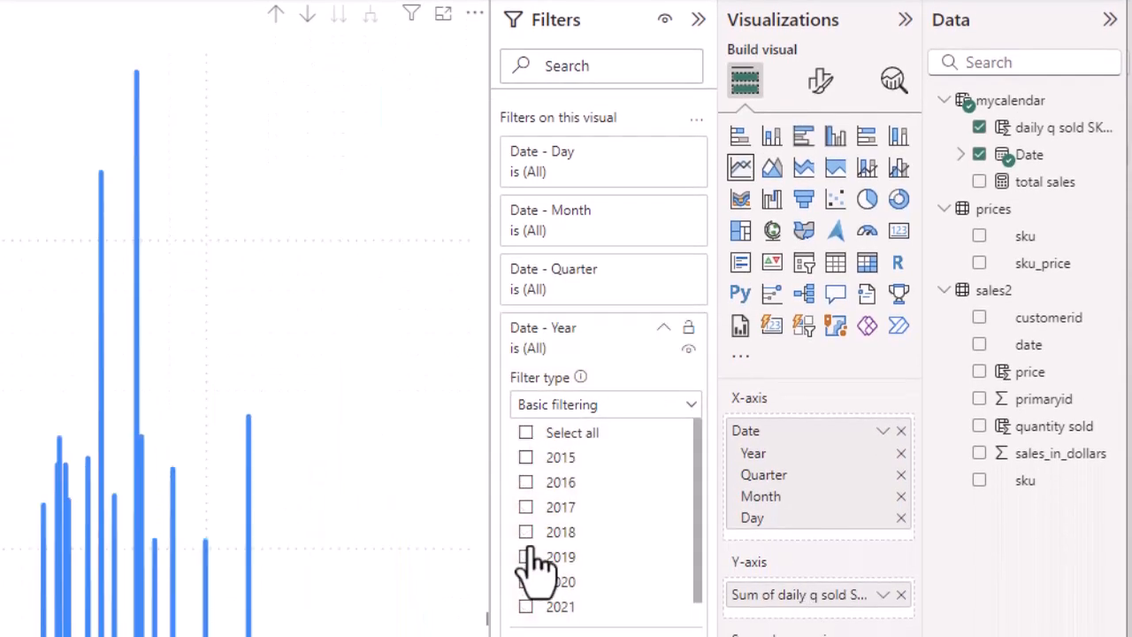
pyautogui.scroll(-1, 535, 568)
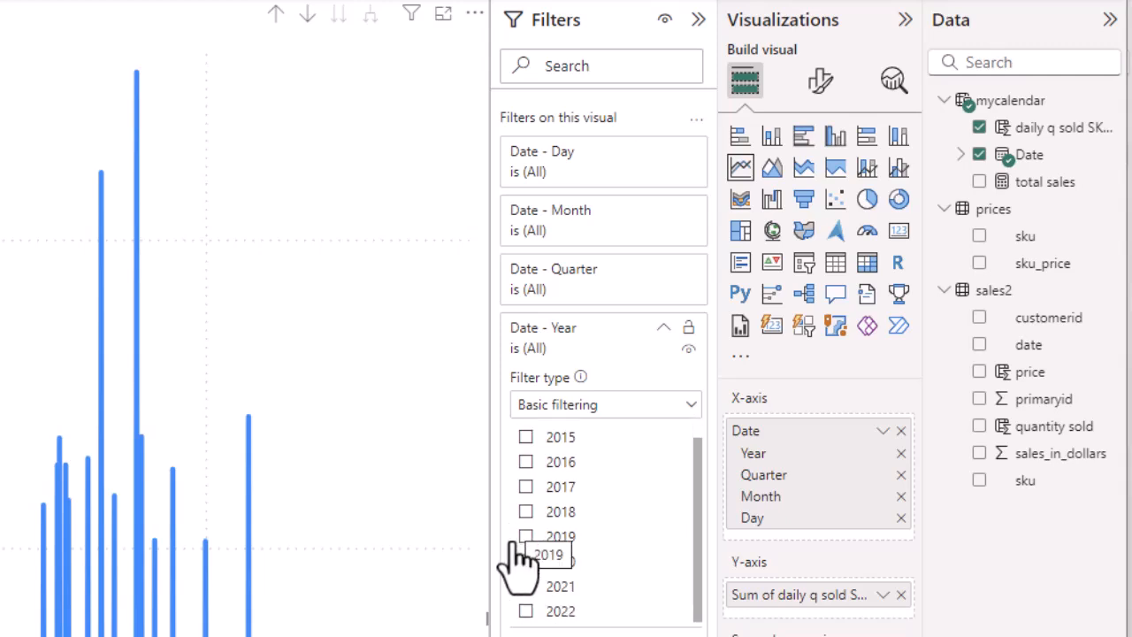
pyautogui.click(526, 535)
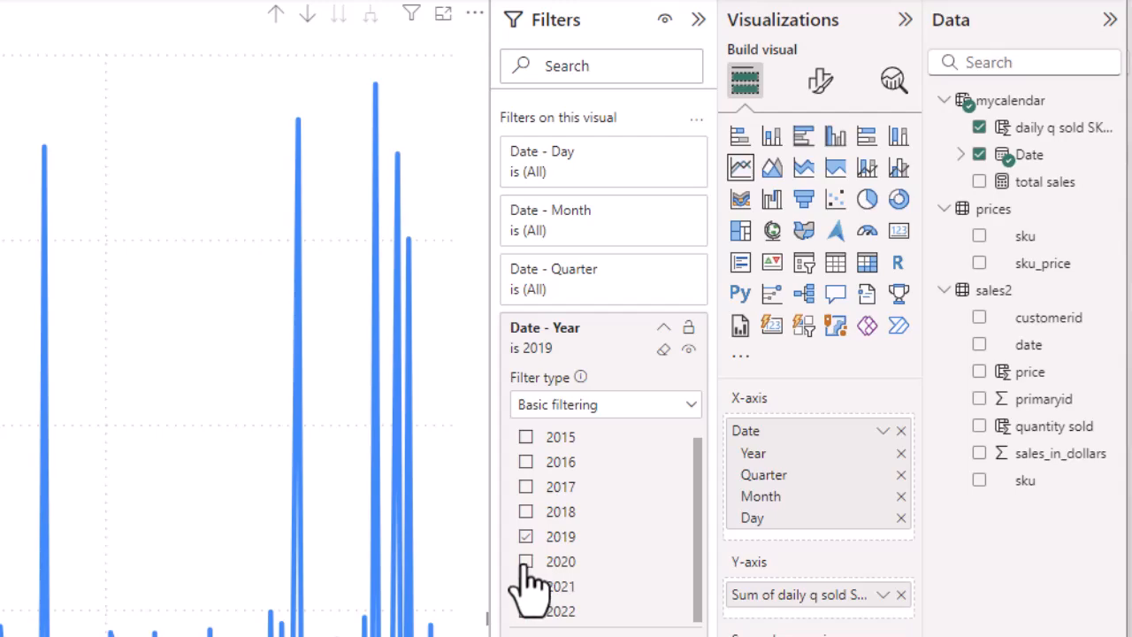
pyautogui.click(527, 563)
pyautogui.click(527, 586)
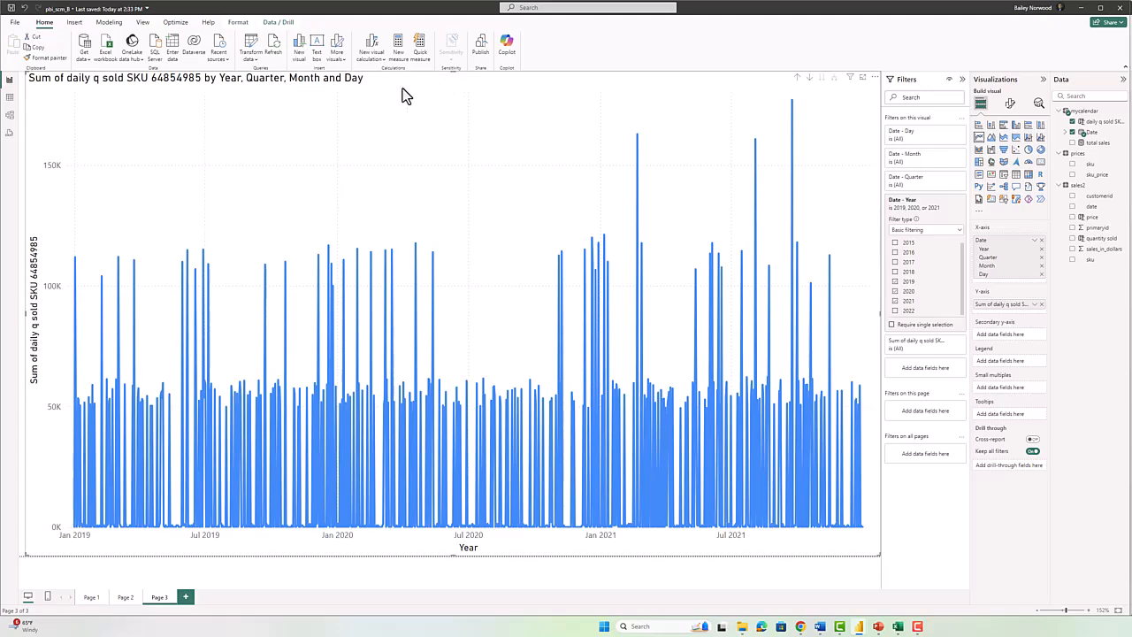
# Turn off the chart's x-axis title in the Format visual pane.
pyautogui.click(1010, 105)
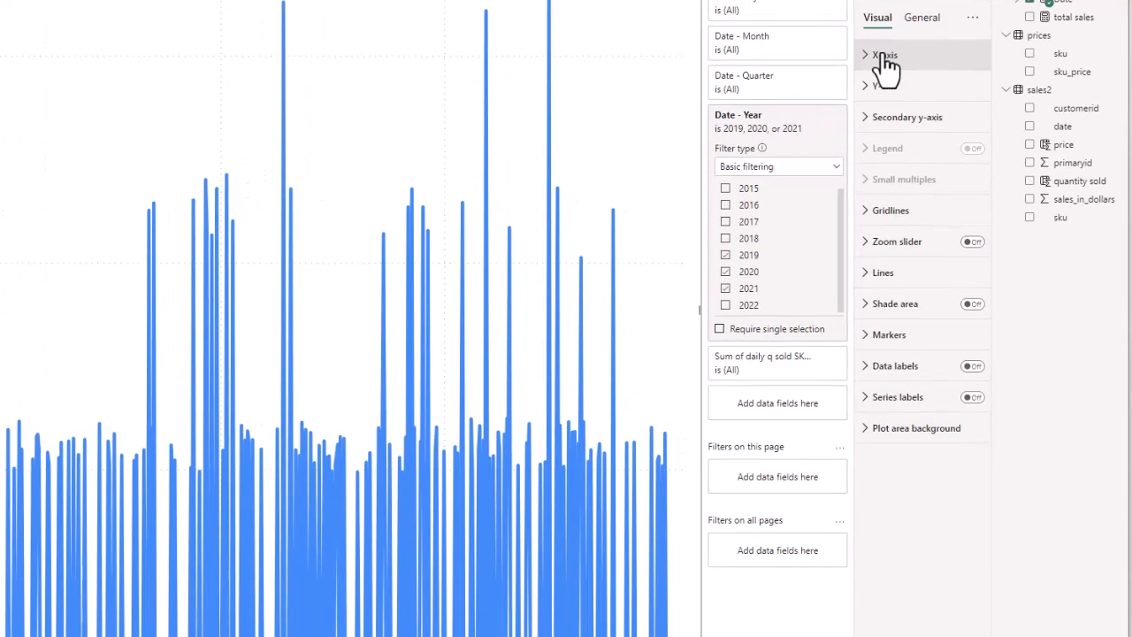
pyautogui.click(885, 60)
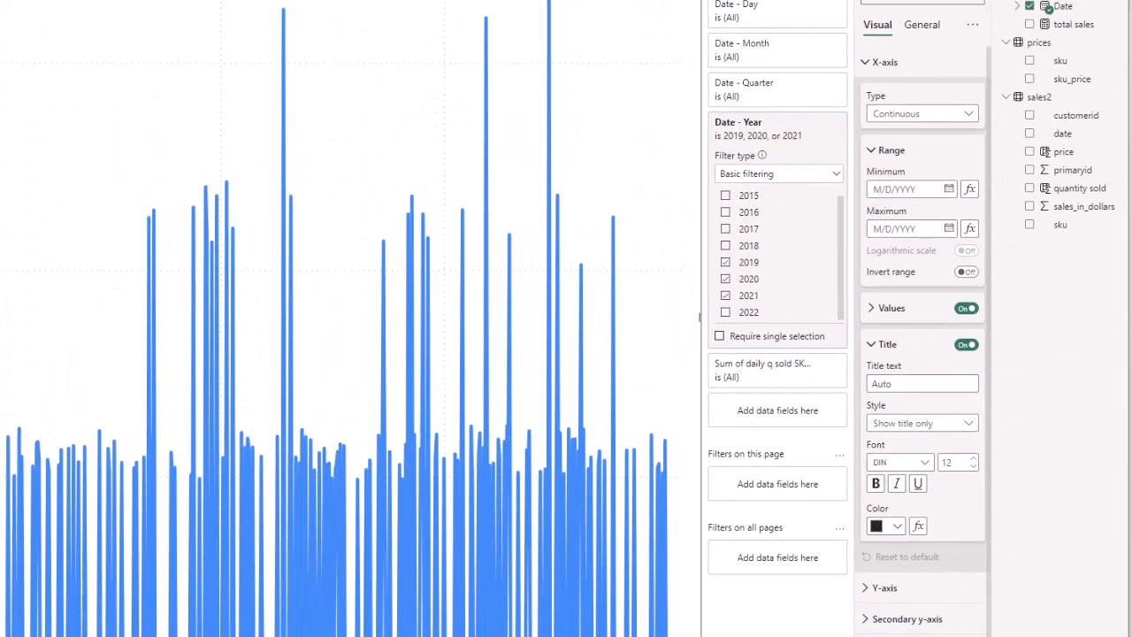
pyautogui.click(966, 346)
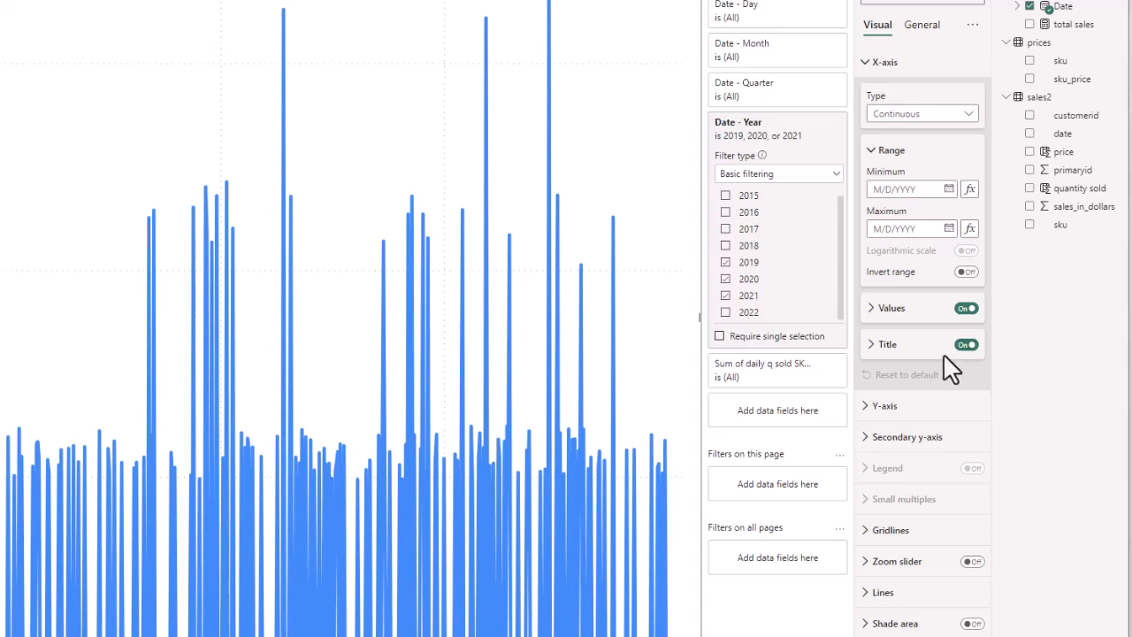
pyautogui.click(964, 345)
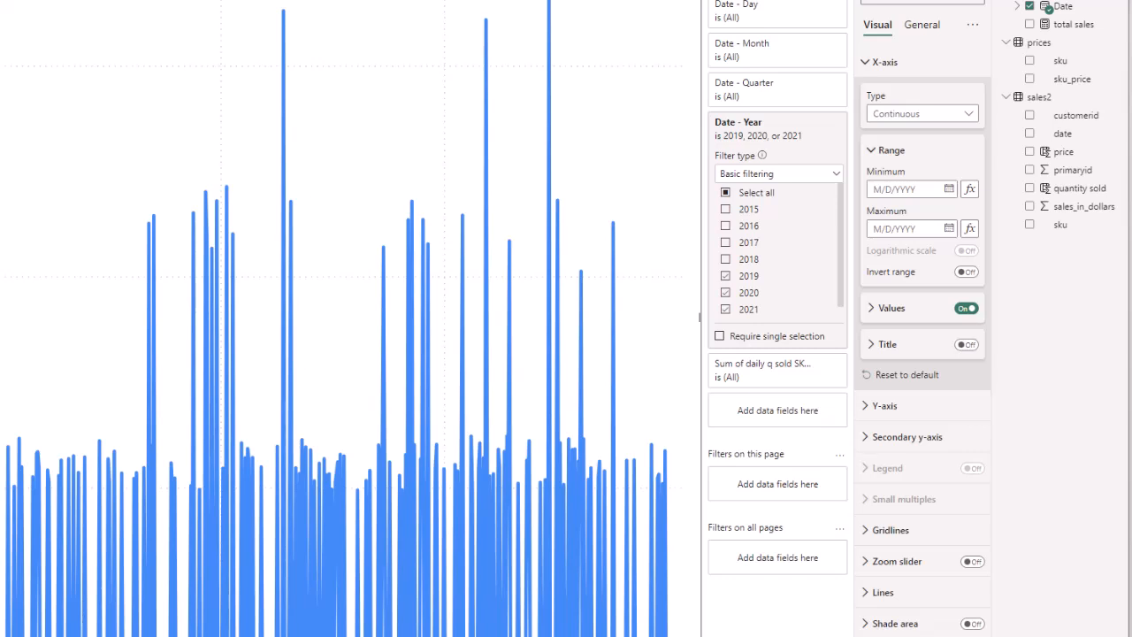
# Format the x-axis date labels as Georgia, size 12, bold and black.
pyautogui.click(875, 311)
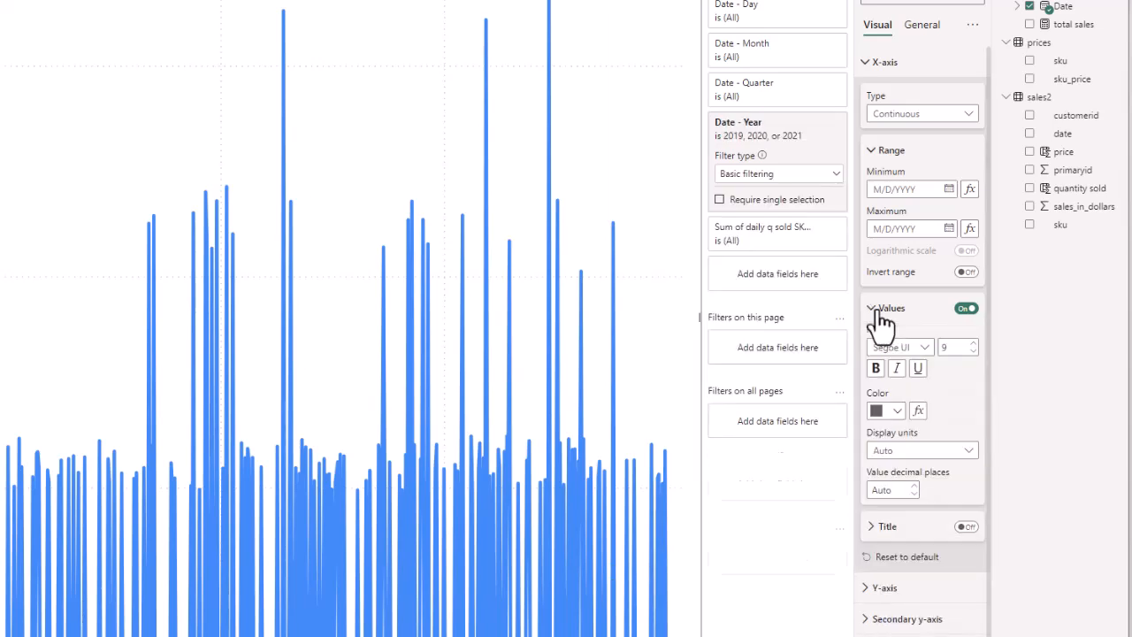
pyautogui.click(923, 349)
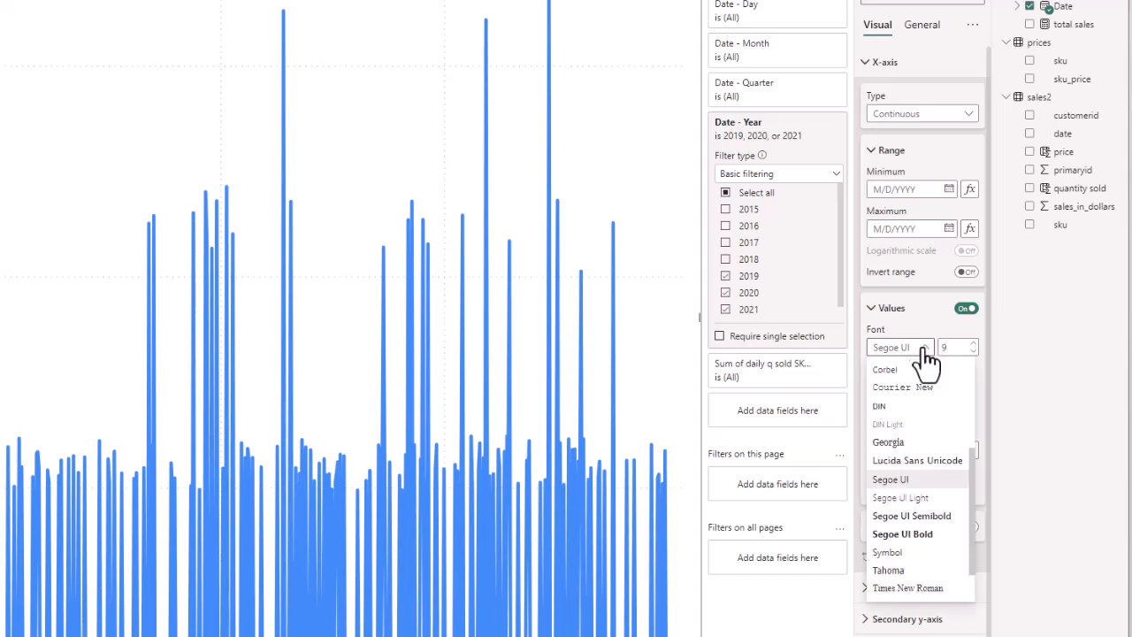
pyautogui.click(887, 442)
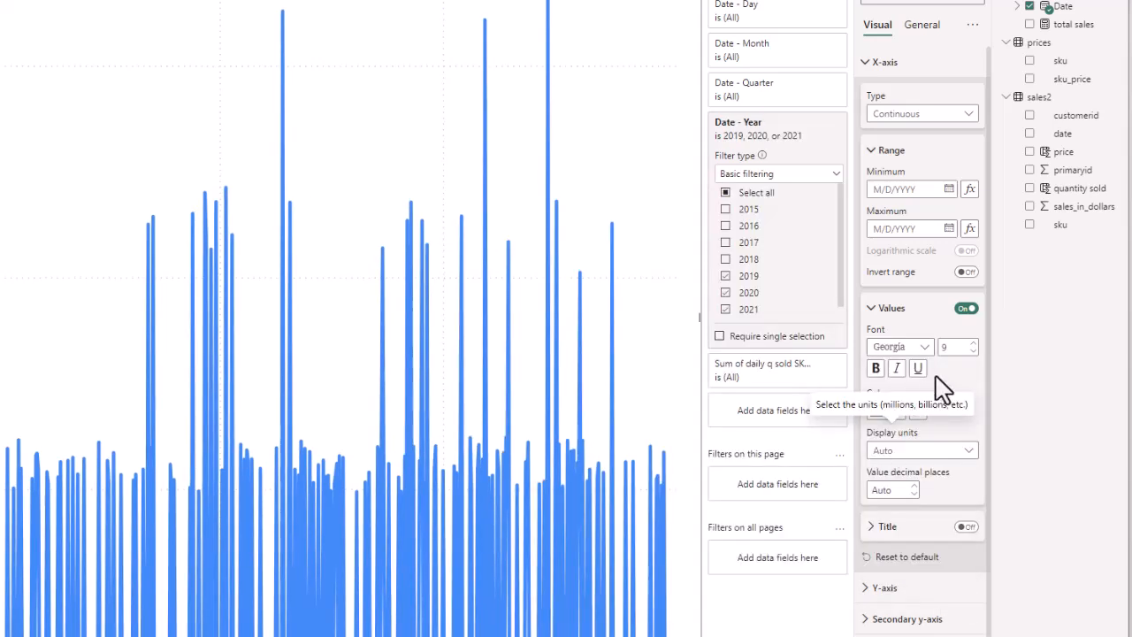
pyautogui.doubleClick(955, 347)
pyautogui.click(973, 343)
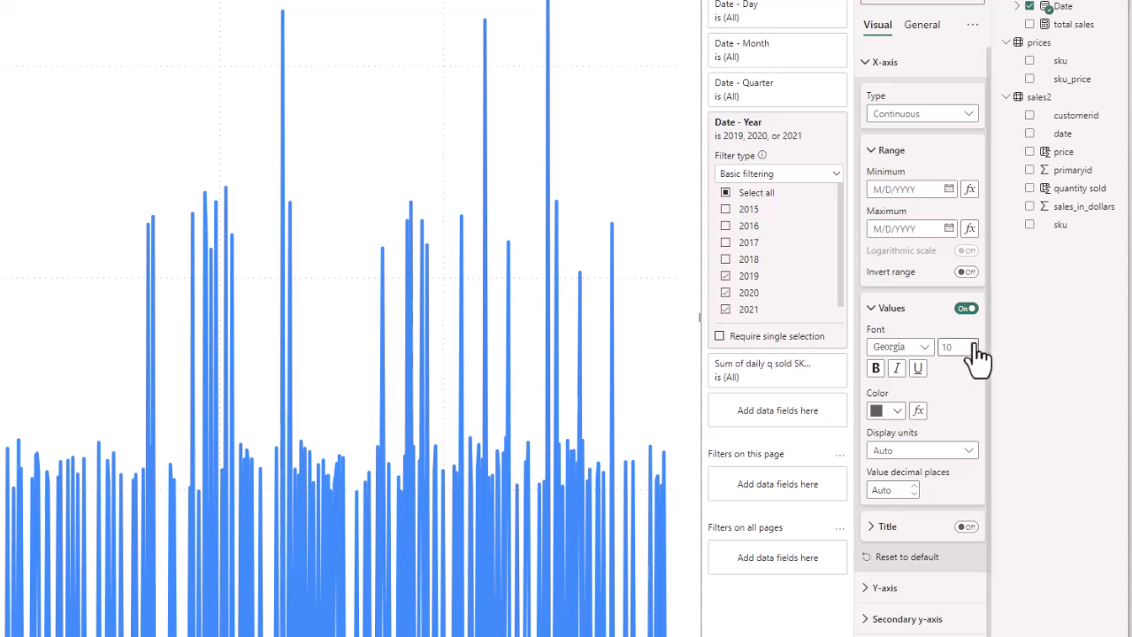
pyautogui.click(973, 343)
pyautogui.click(973, 343)
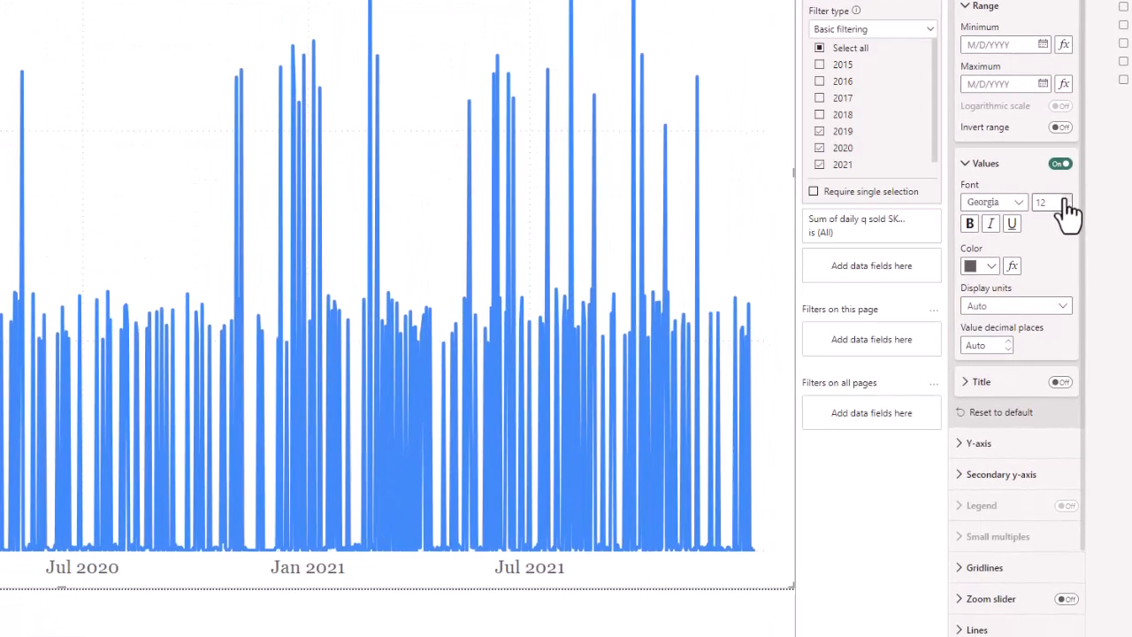
pyautogui.click(970, 225)
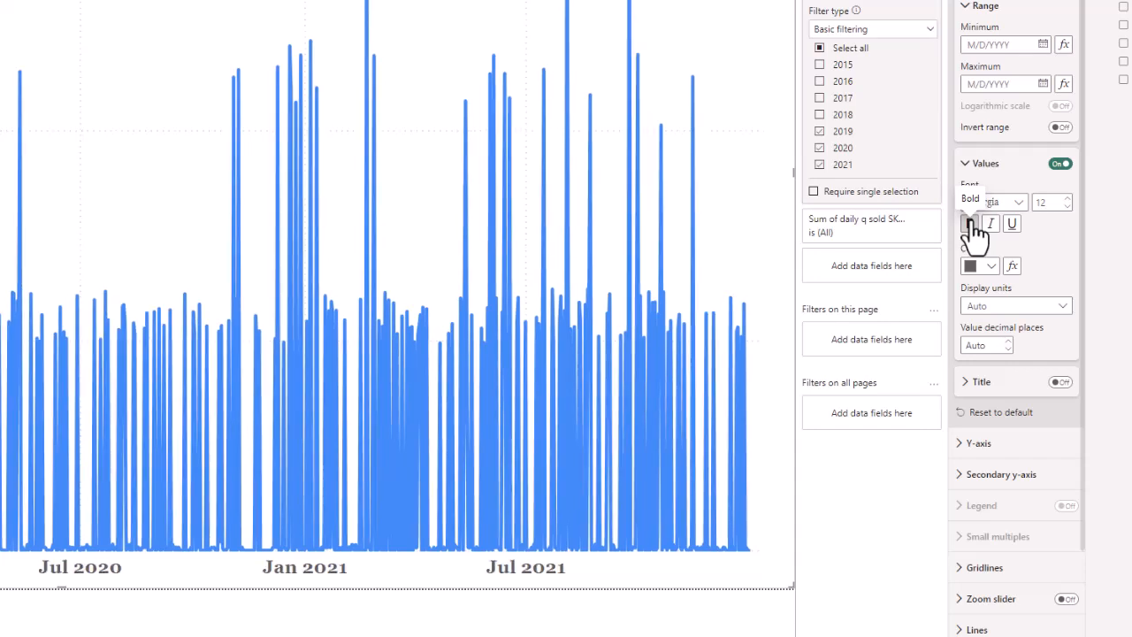
pyautogui.click(977, 265)
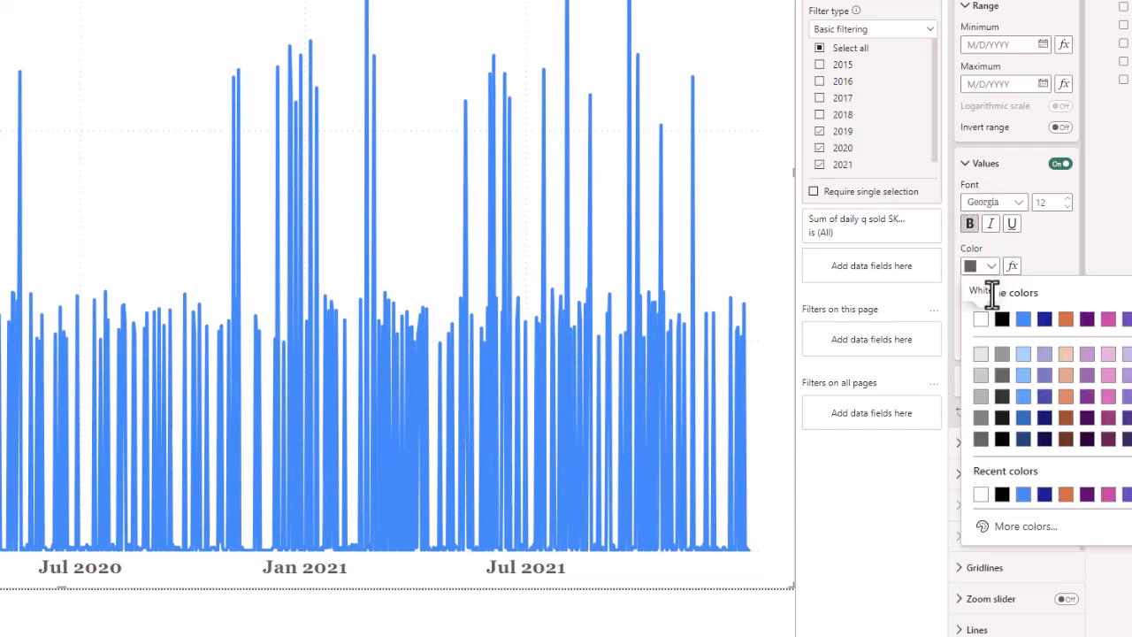
pyautogui.click(1001, 319)
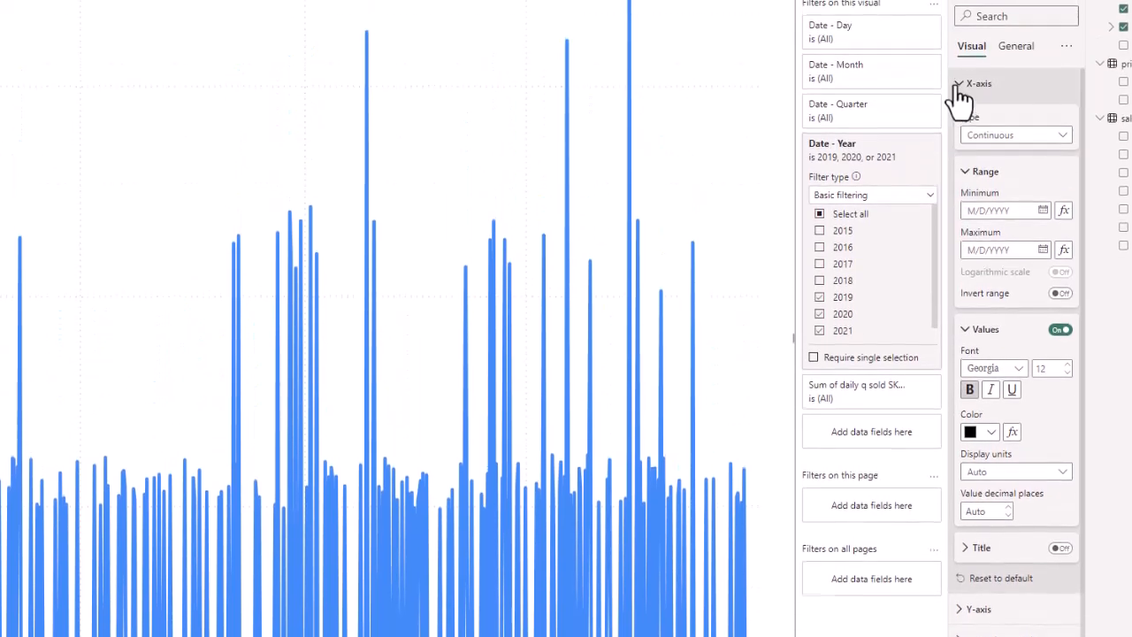
# Switch to the y-axis value labels and make them bold, black Georgia at size 12.
pyautogui.click(957, 87)
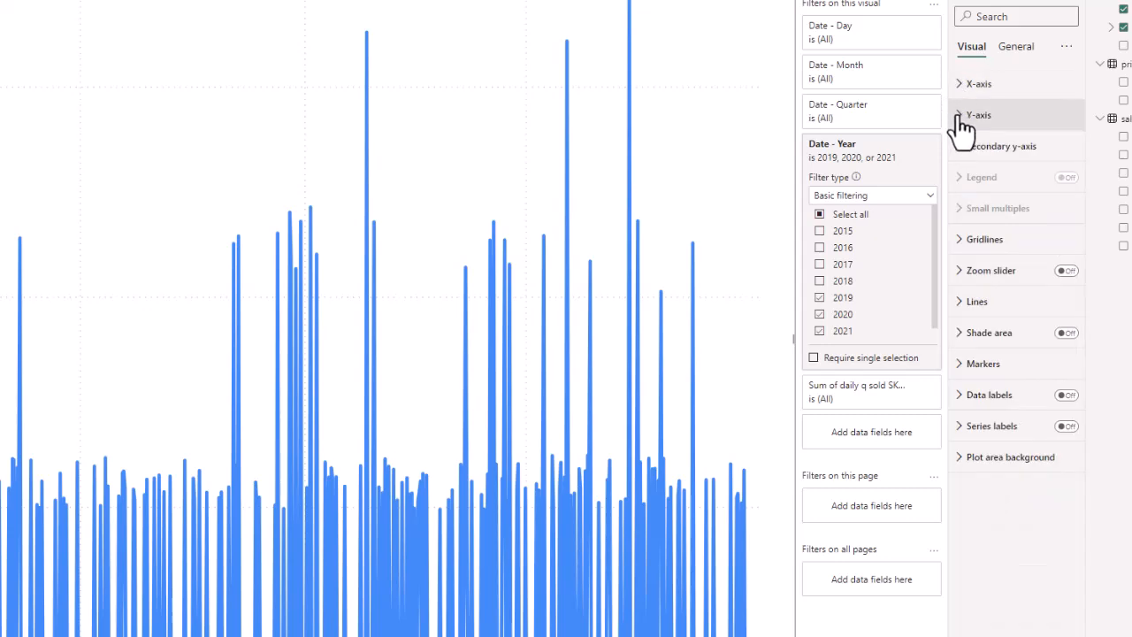
pyautogui.click(962, 117)
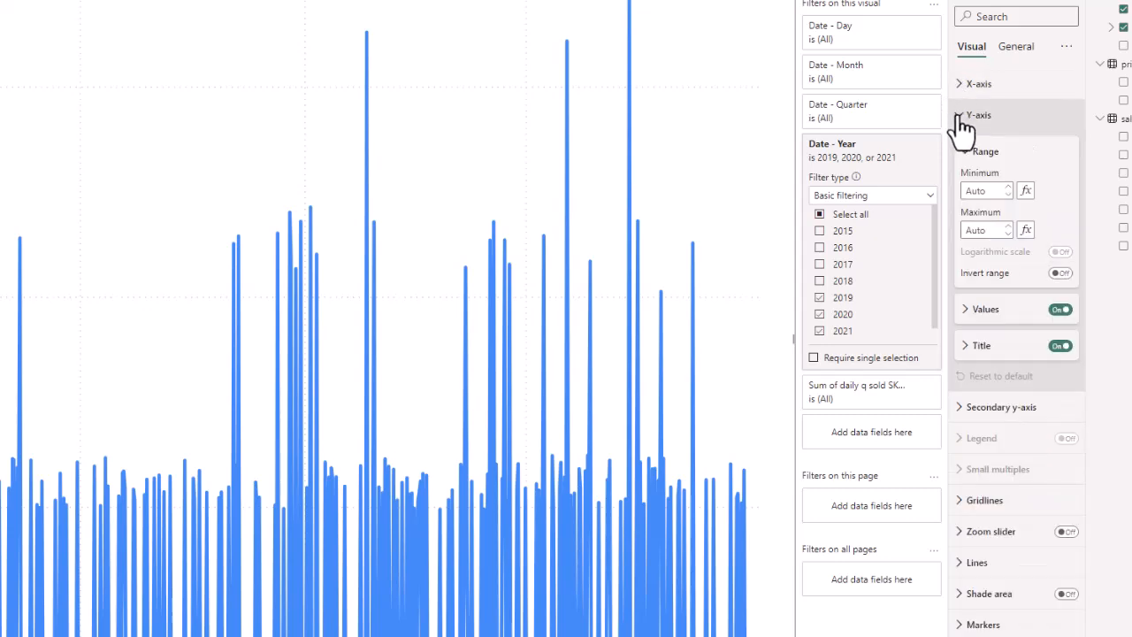
pyautogui.click(962, 308)
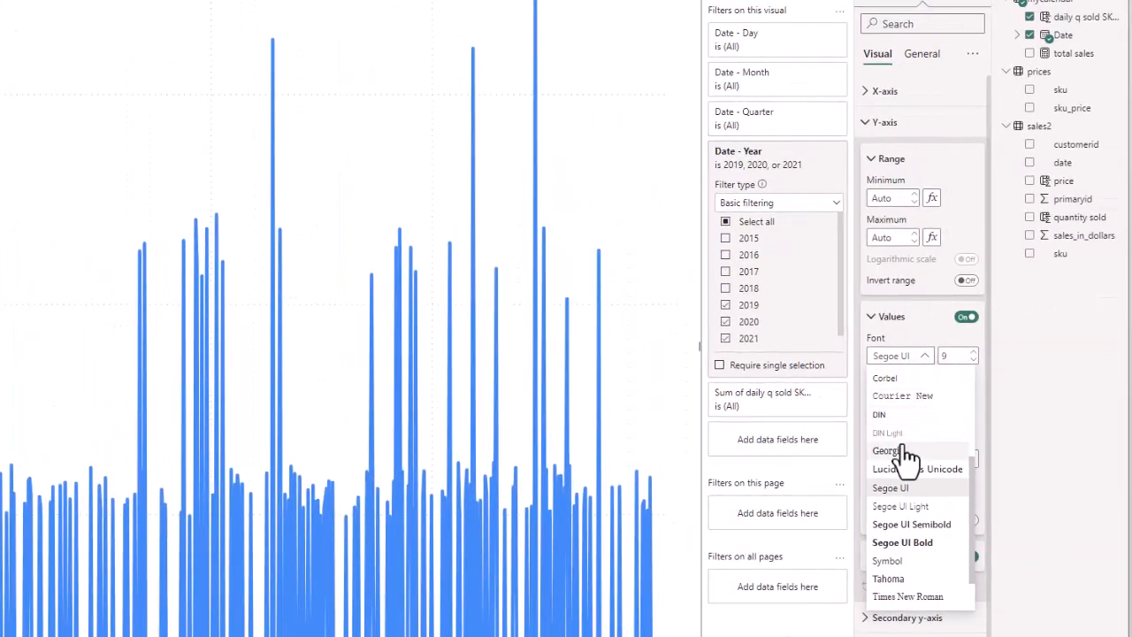
pyautogui.click(940, 531)
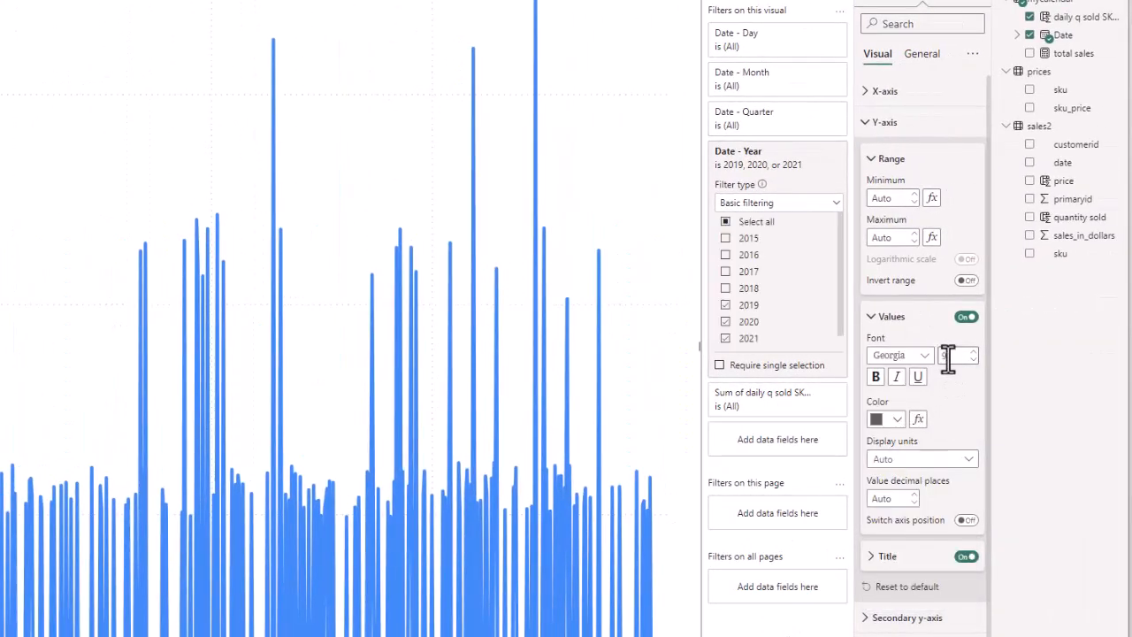
pyautogui.write('12')
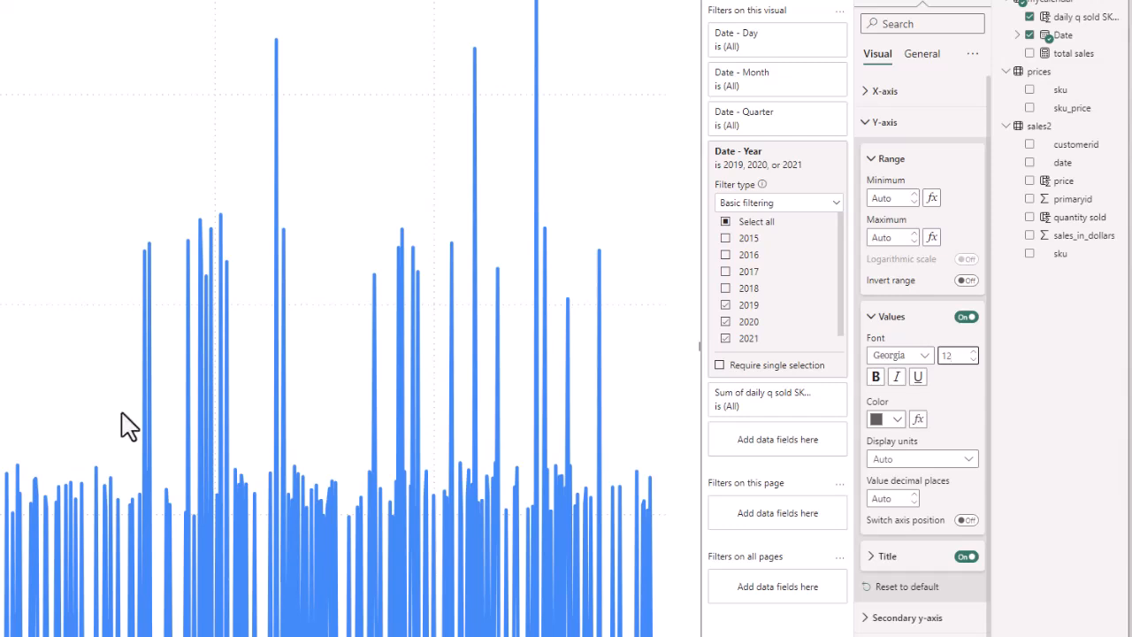
pyautogui.click(876, 378)
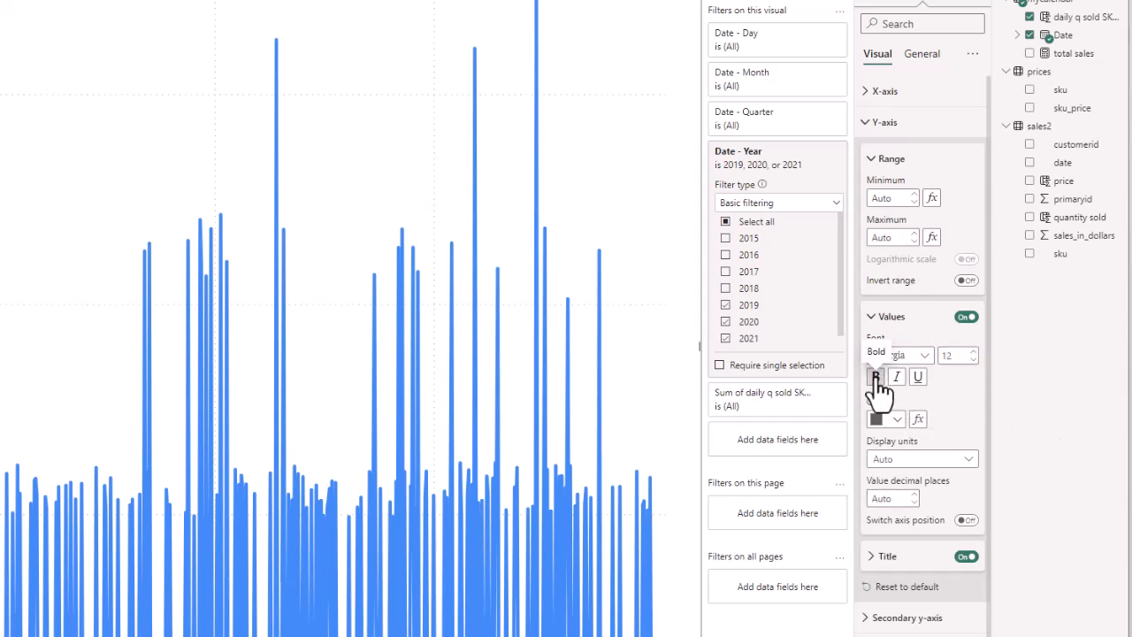
pyautogui.click(895, 419)
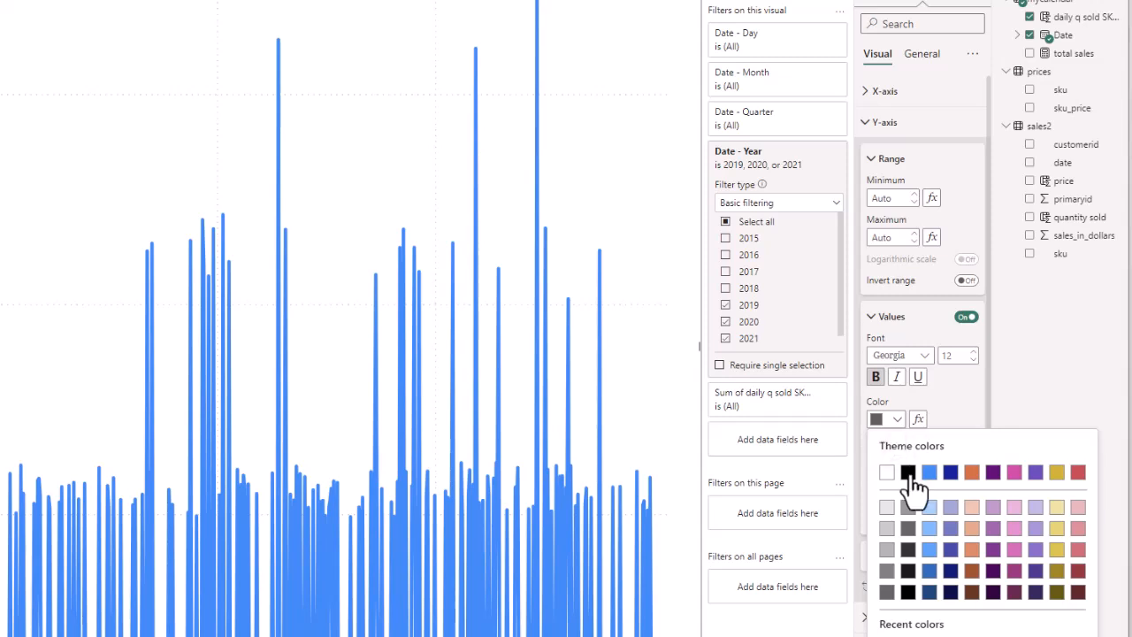
pyautogui.click(908, 472)
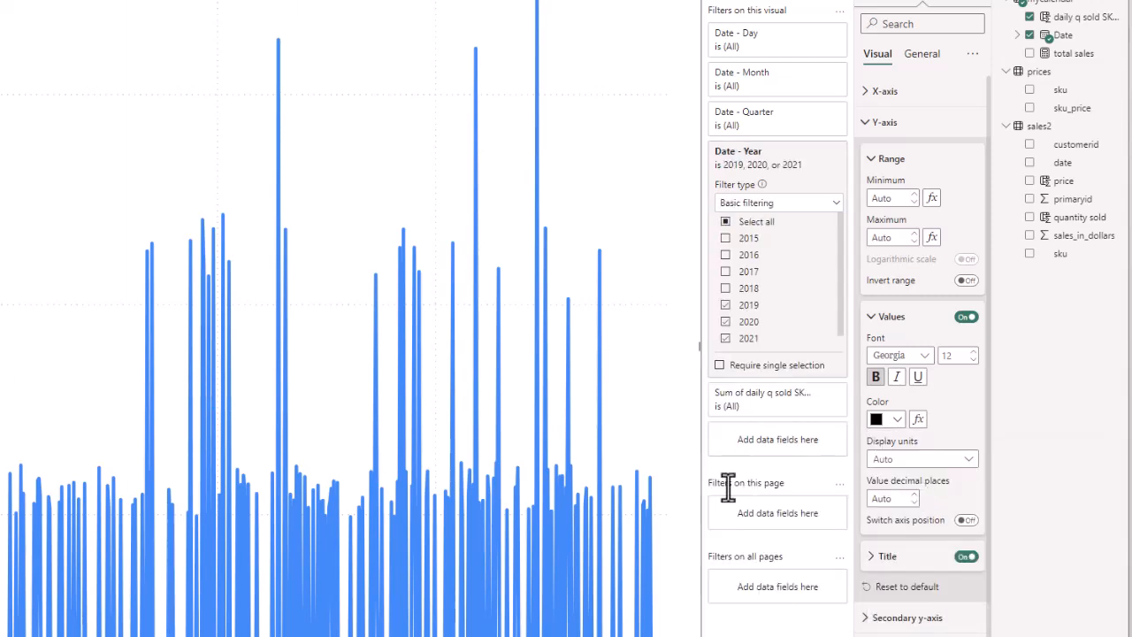
pyautogui.click(878, 558)
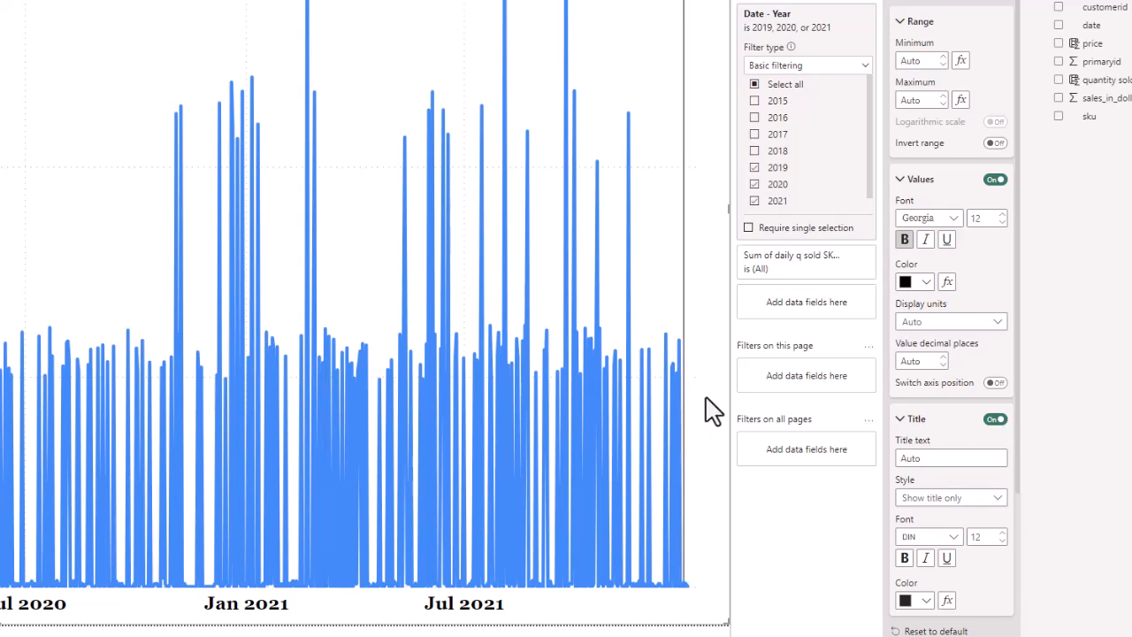
# Enter the y-axis title 'Daily sales (quantity) for SKU 64854985'.
pyautogui.click(925, 458)
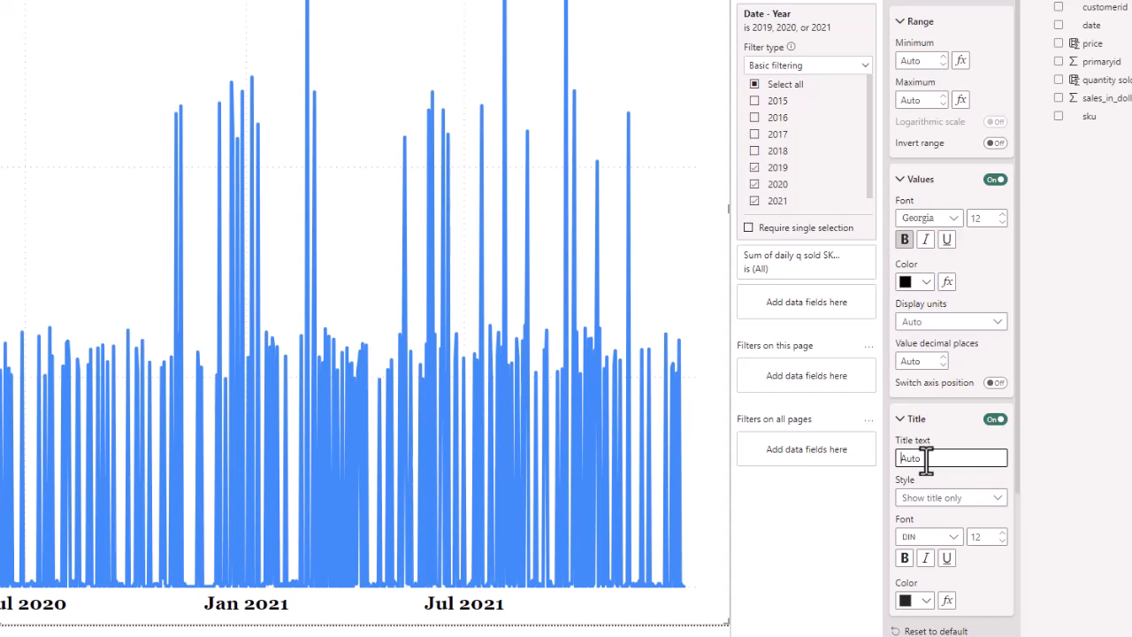
pyautogui.write('Daily')
pyautogui.write('quantity')
pyautogui.press('BackSpace')
pyautogui.press('BackSpace')
pyautogui.press('BackSpace')
pyautogui.write('Sales (quantity)')
pyautogui.write('for SKU 64854985')
# Style the y-axis title in black Georgia.
pyautogui.click(953, 537)
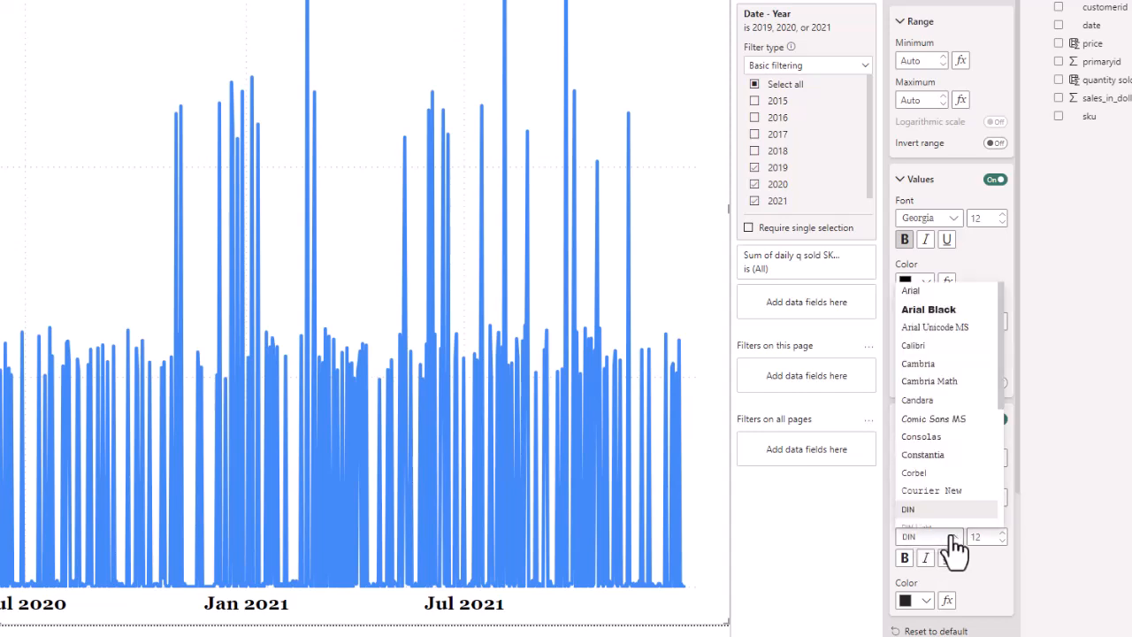
pyautogui.scroll(-2, 948, 451)
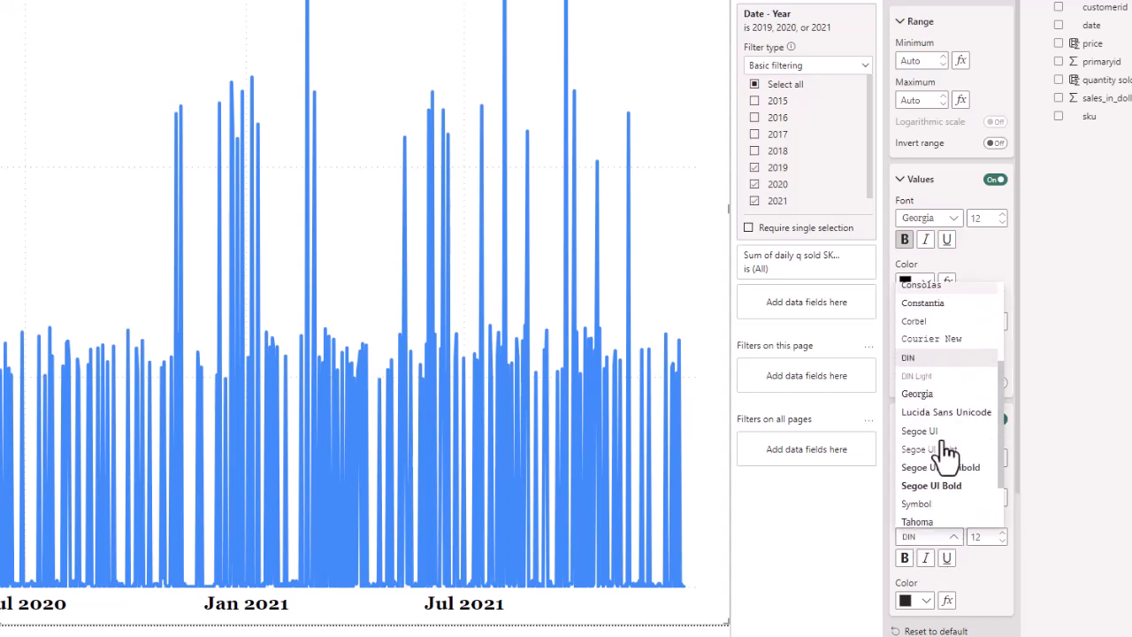
pyautogui.click(918, 393)
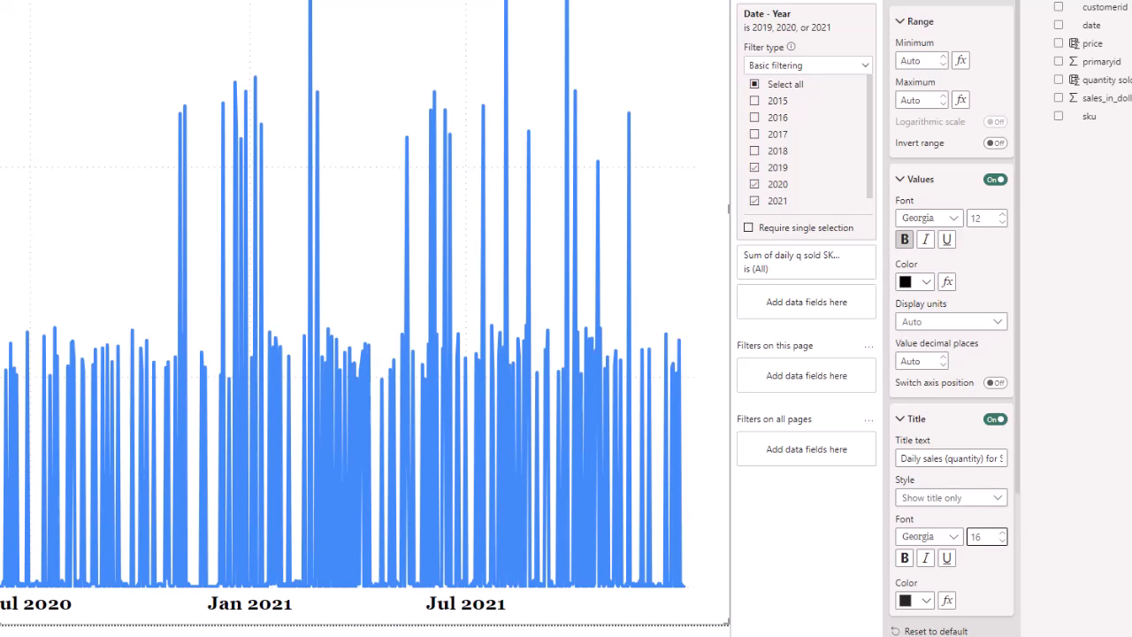
pyautogui.click(927, 600)
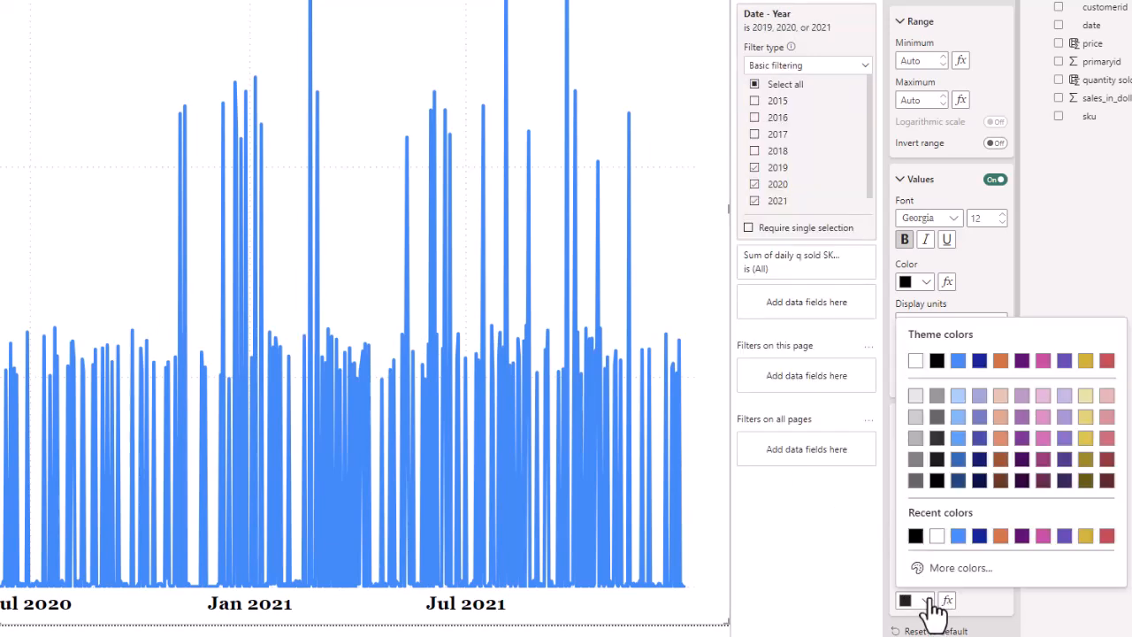
pyautogui.click(915, 536)
pyautogui.scroll(-5, 937, 495)
pyautogui.scroll(-2, 947, 495)
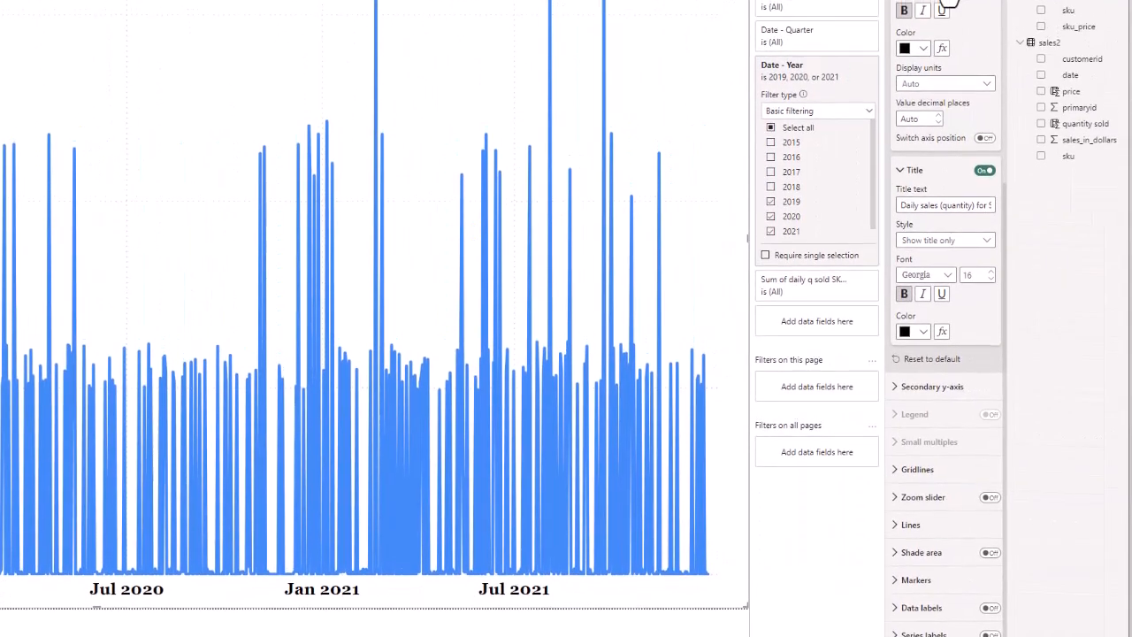
# In General settings, replace the chart title with 'Daily Sales for SKU 64854985'.
pyautogui.click(945, 36)
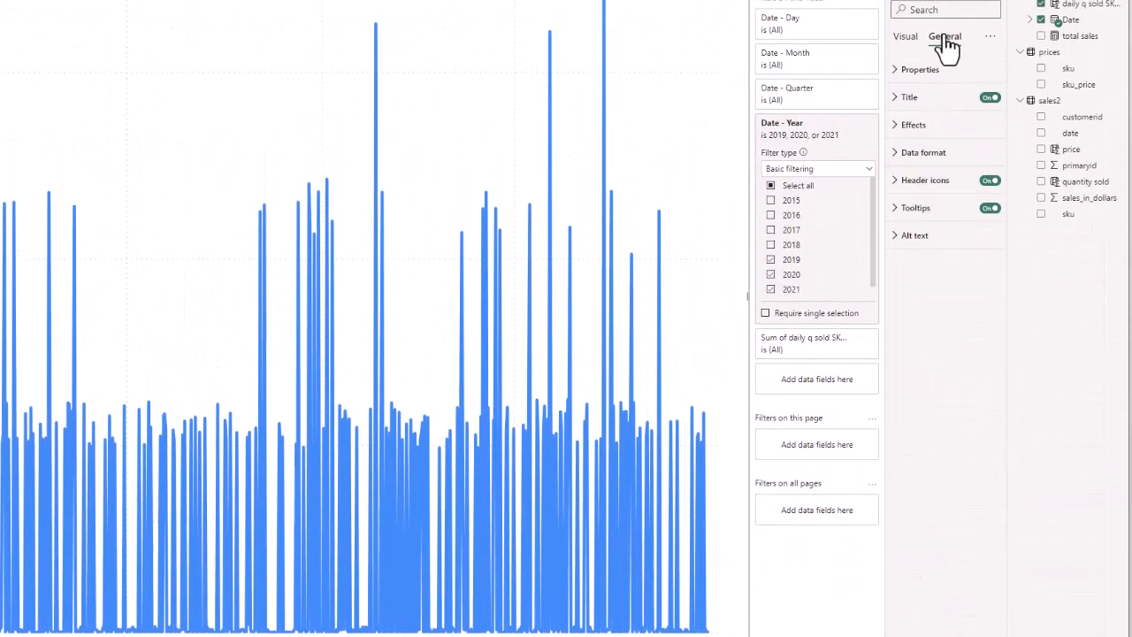
pyautogui.click(896, 99)
pyautogui.click(911, 164)
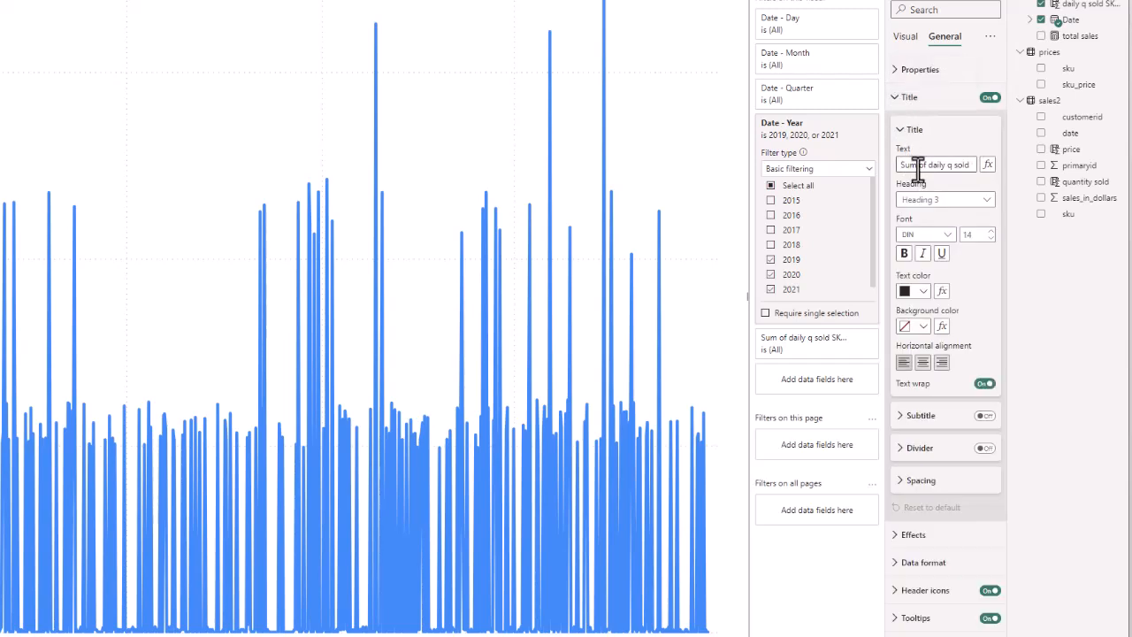
pyautogui.hotkey('ctrl', 'a')
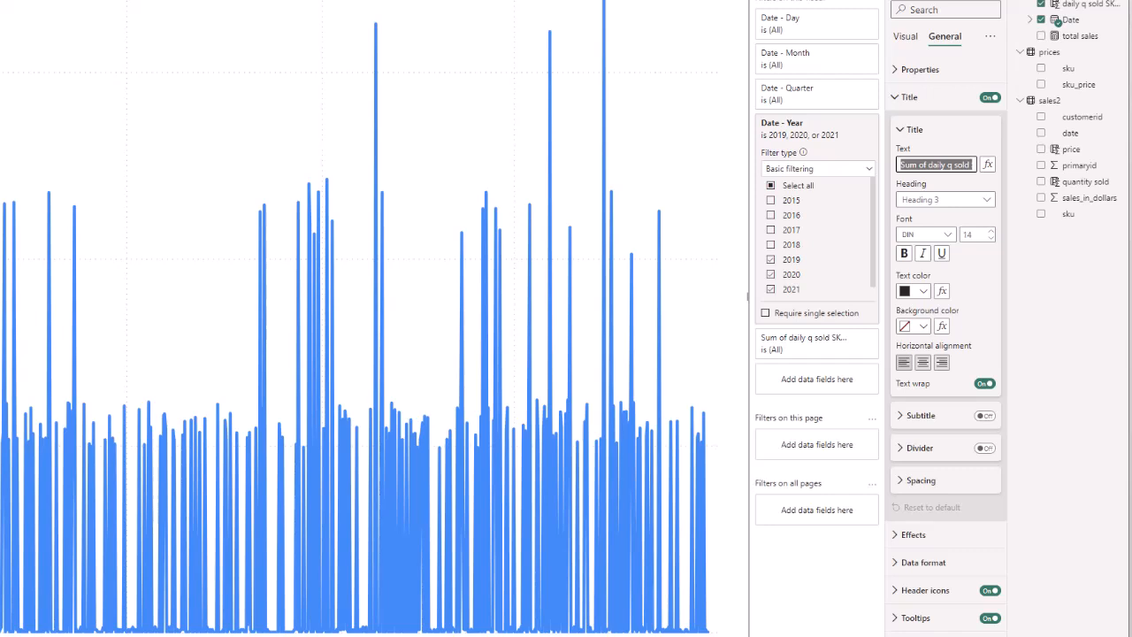
pyautogui.write('Daily Sales f')
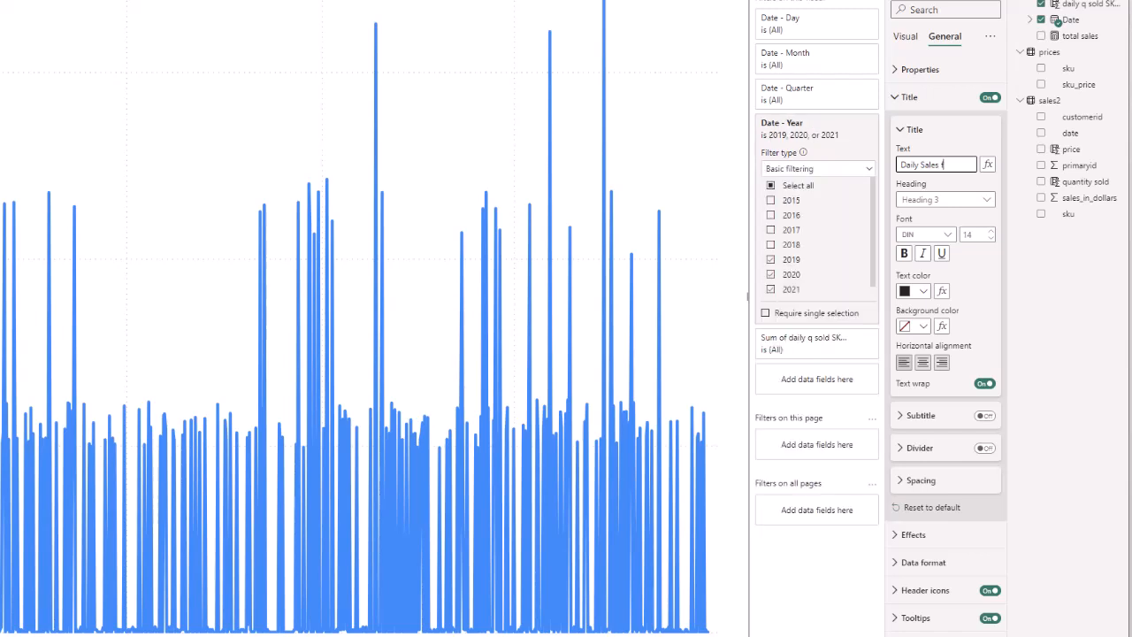
pyautogui.write('or SKU')
pyautogui.write(' 648')
pyautogui.write('545')
pyautogui.write('85')
# Format the chart title as bold, black Georgia at size 16.
pyautogui.click(920, 235)
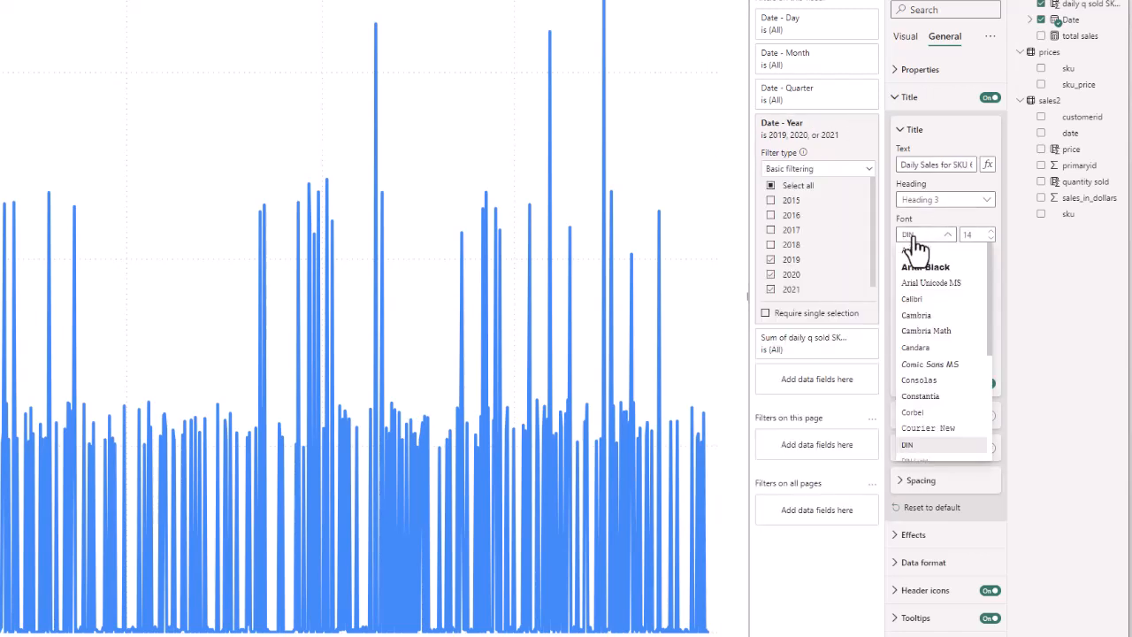
pyautogui.scroll(-3, 937, 354)
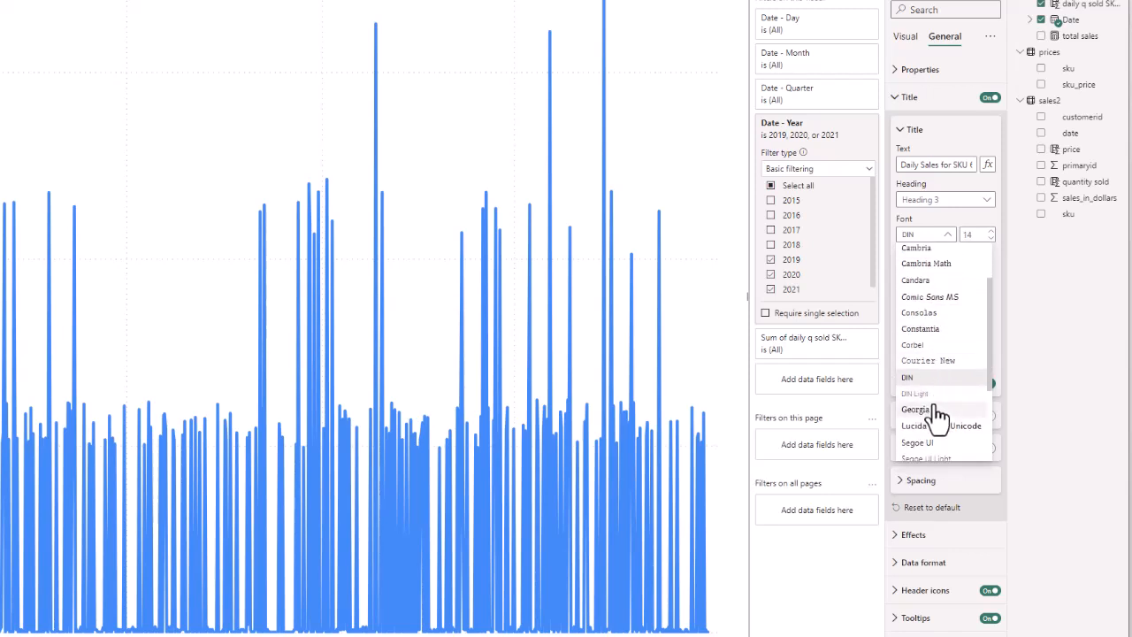
pyautogui.click(940, 417)
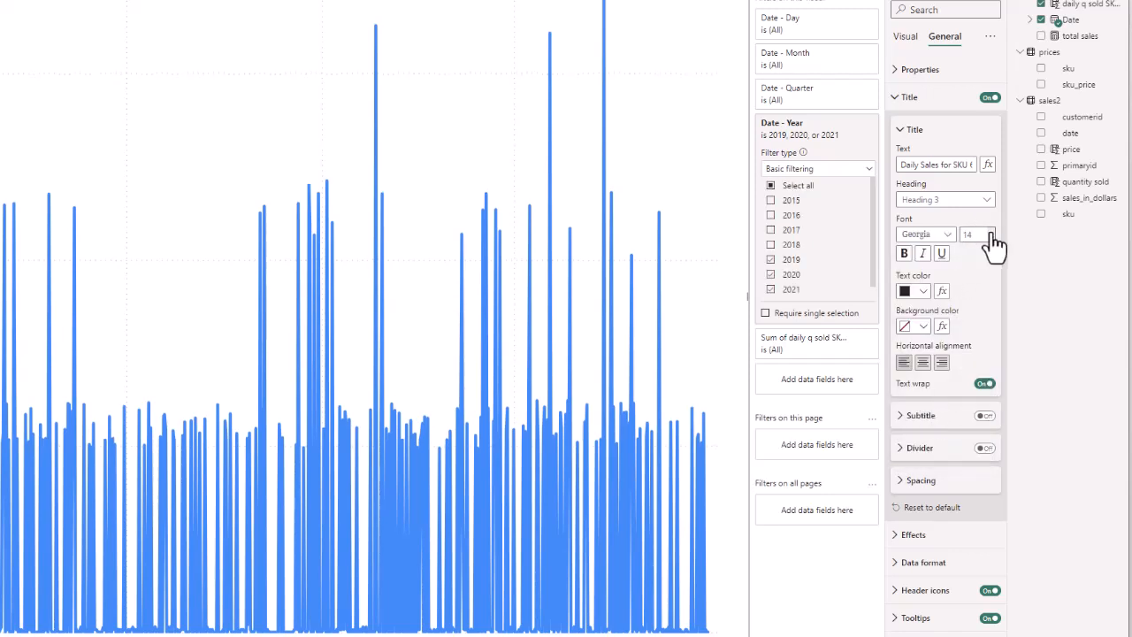
pyautogui.click(904, 252)
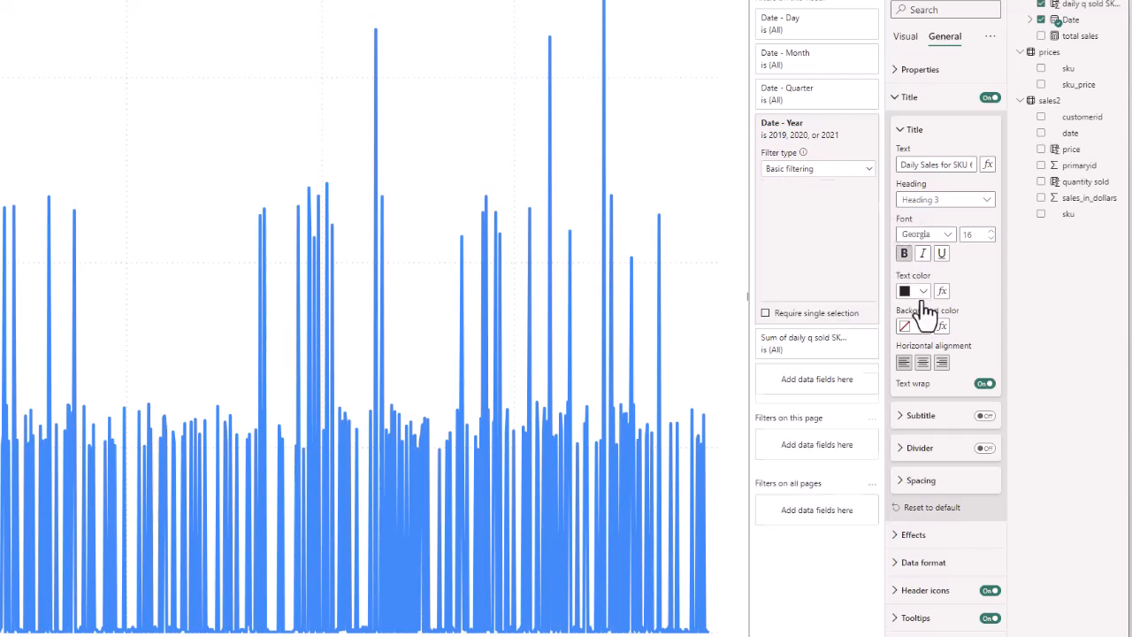
pyautogui.click(923, 291)
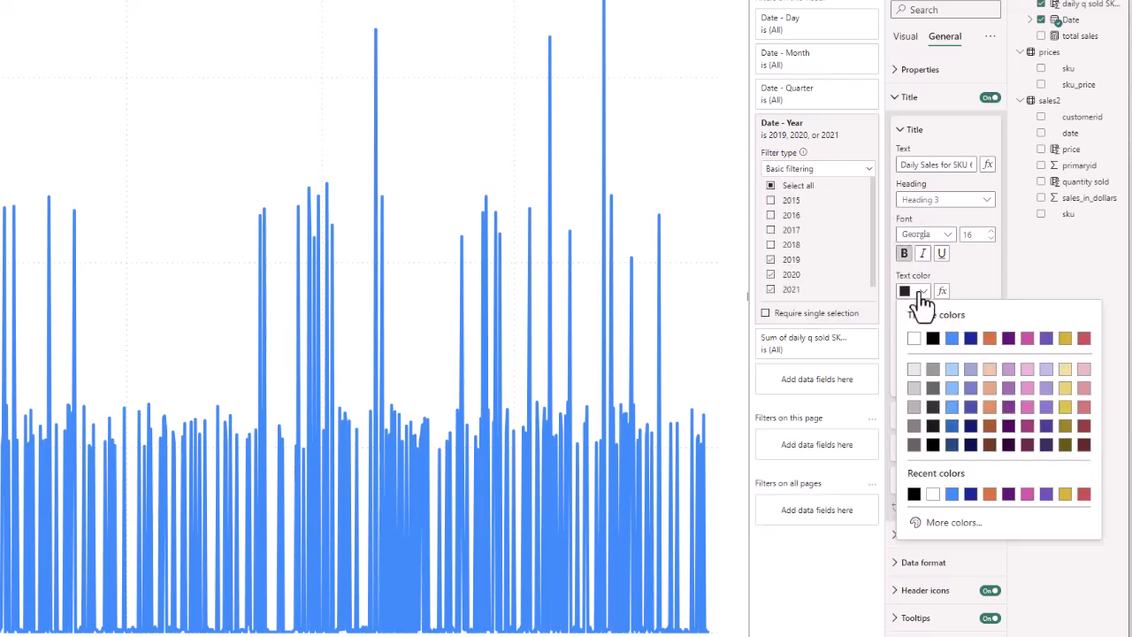
pyautogui.click(913, 494)
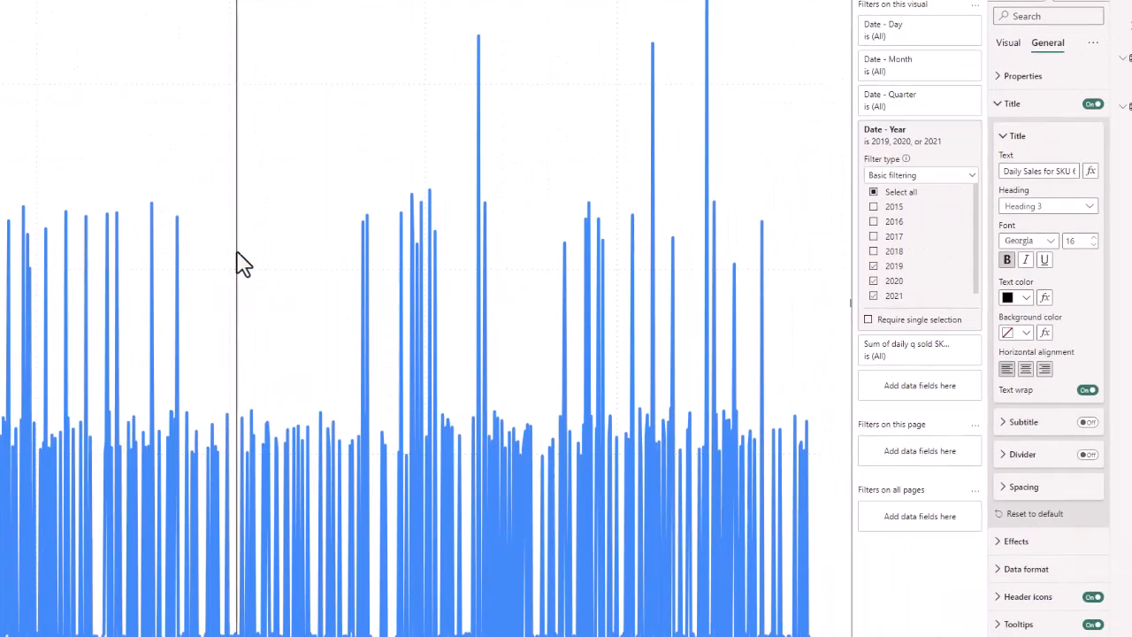
pyautogui.moveTo(177, 263)
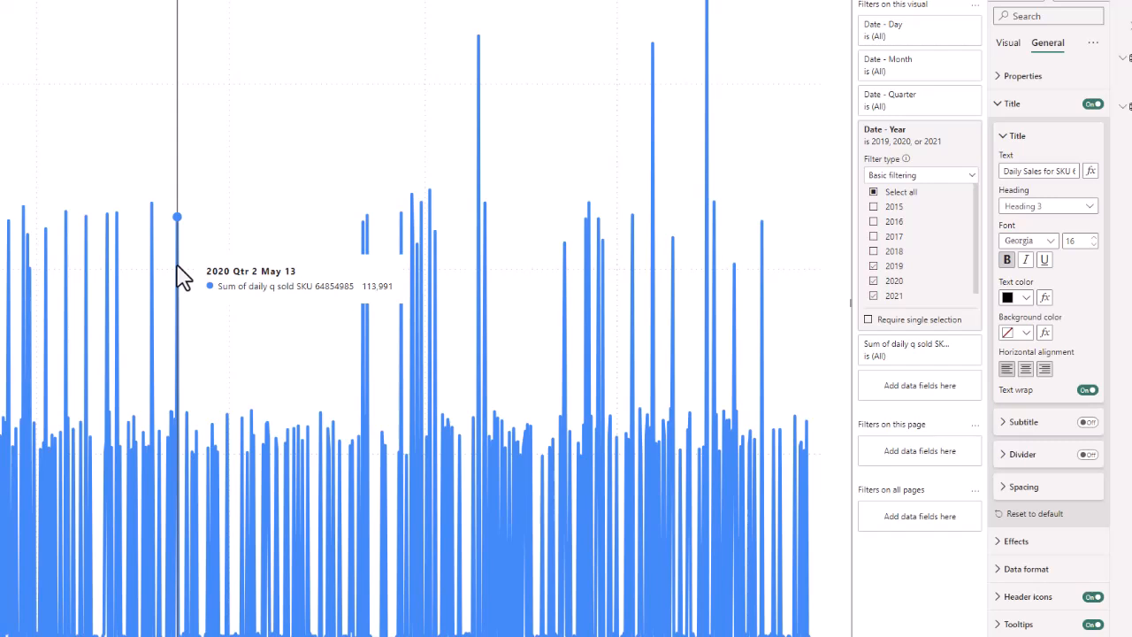
pyautogui.click(1008, 146)
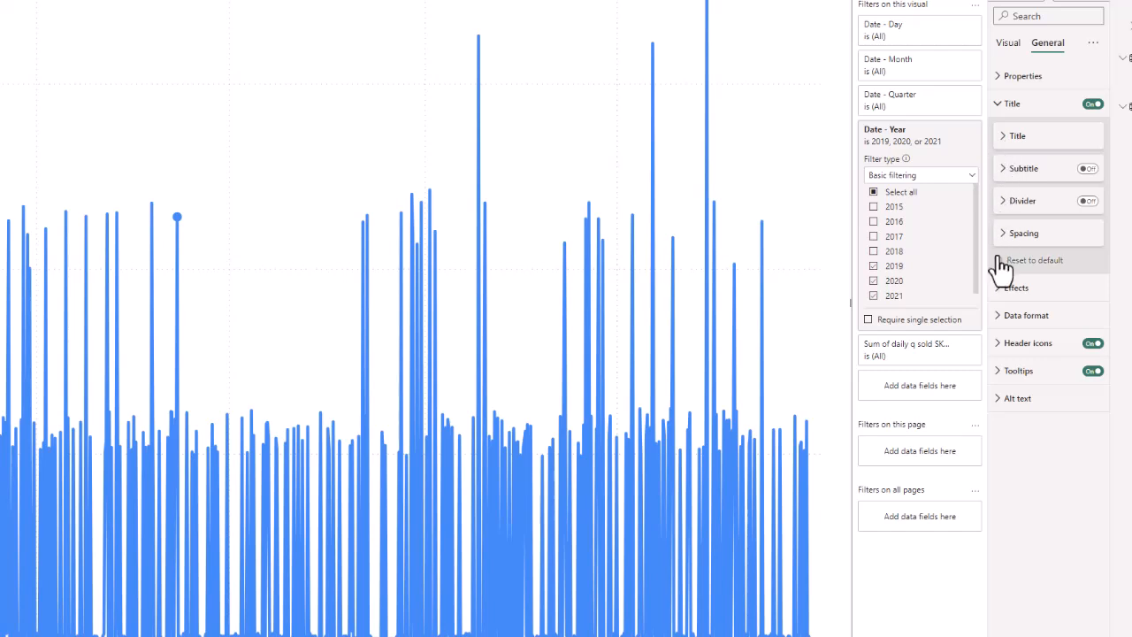
# Keep the sales line style Solid and change its colour to the orange theme swatch.
pyautogui.click(1002, 320)
pyautogui.click(1000, 320)
pyautogui.click(1009, 44)
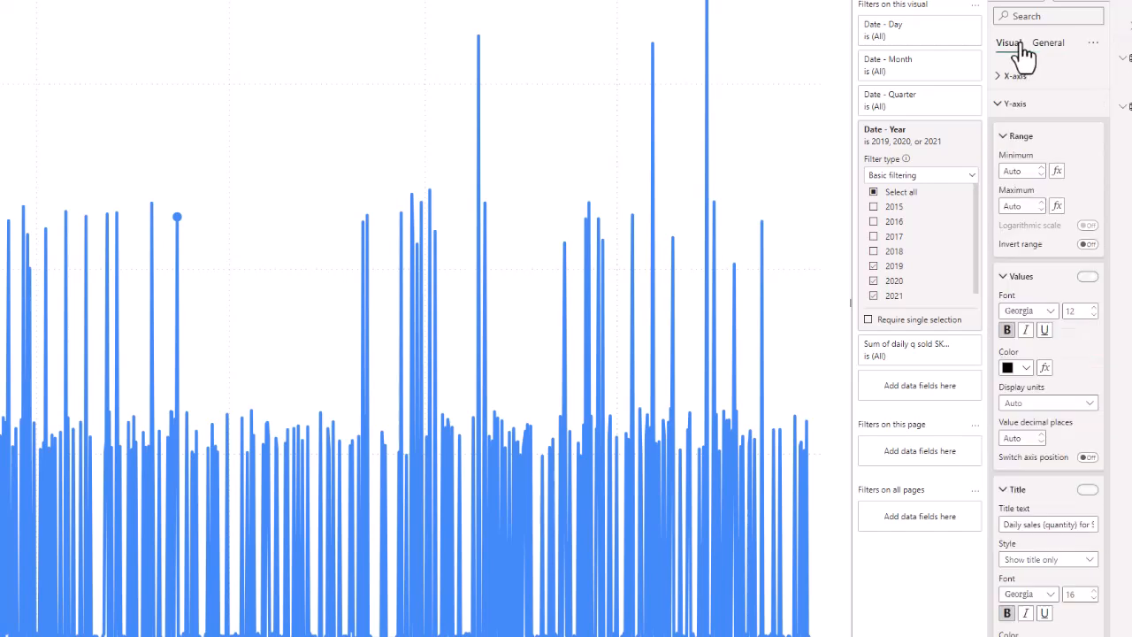
pyautogui.click(998, 113)
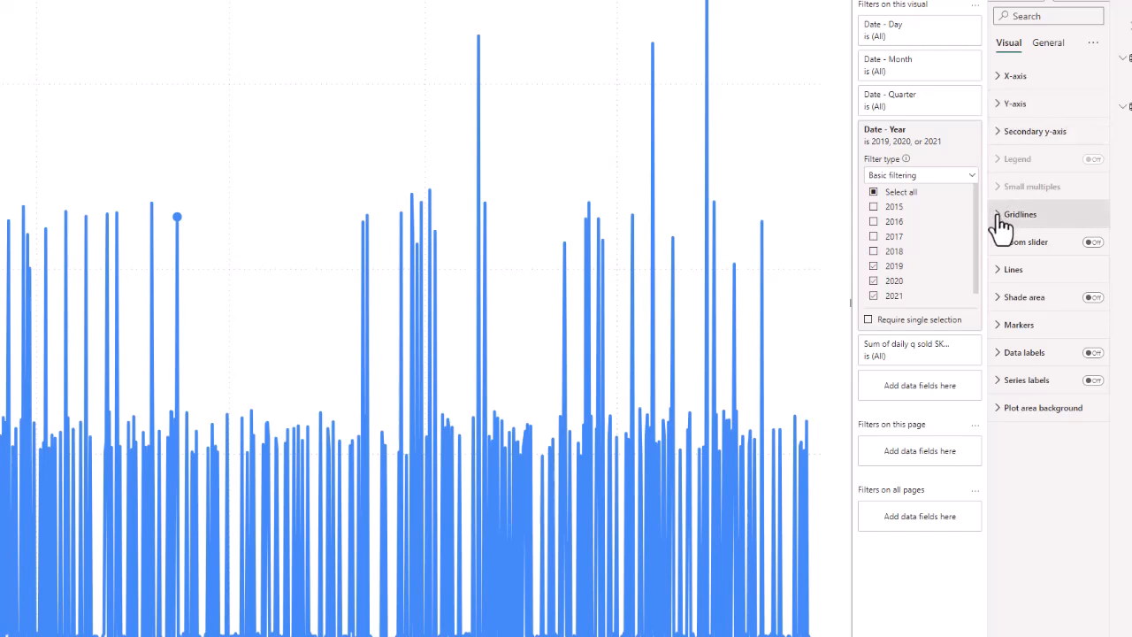
pyautogui.click(1004, 272)
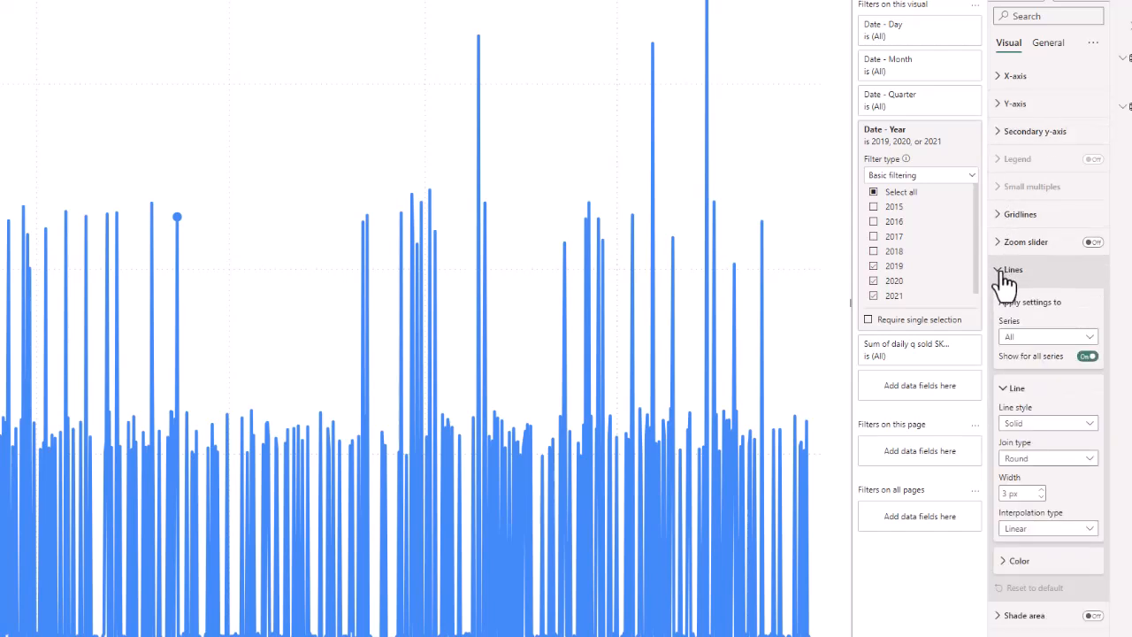
pyautogui.click(1070, 428)
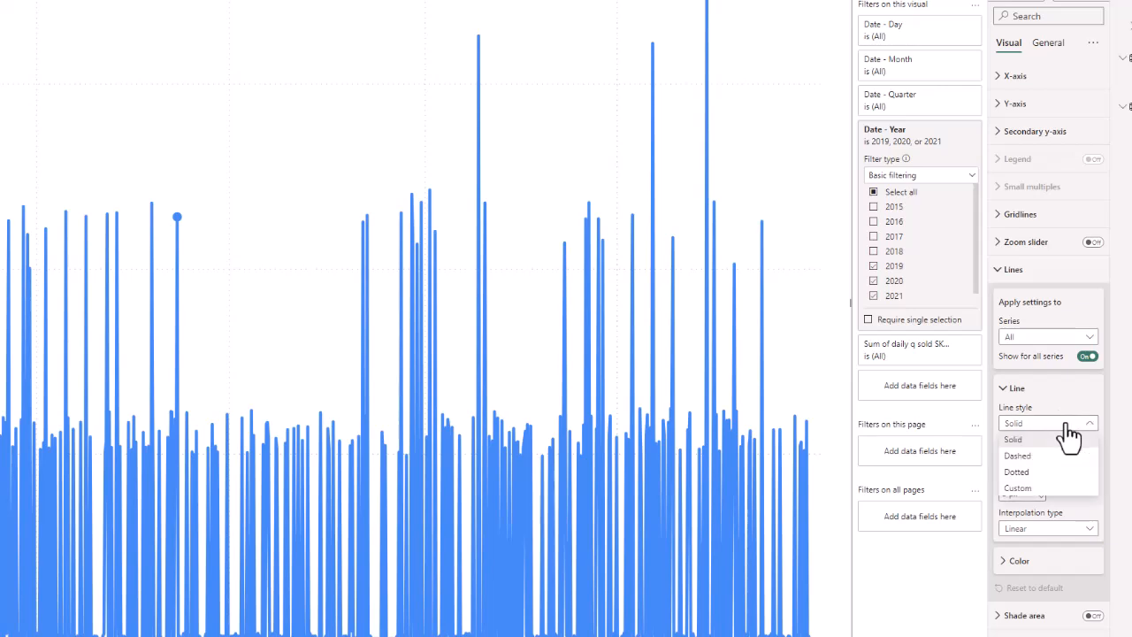
pyautogui.click(1068, 426)
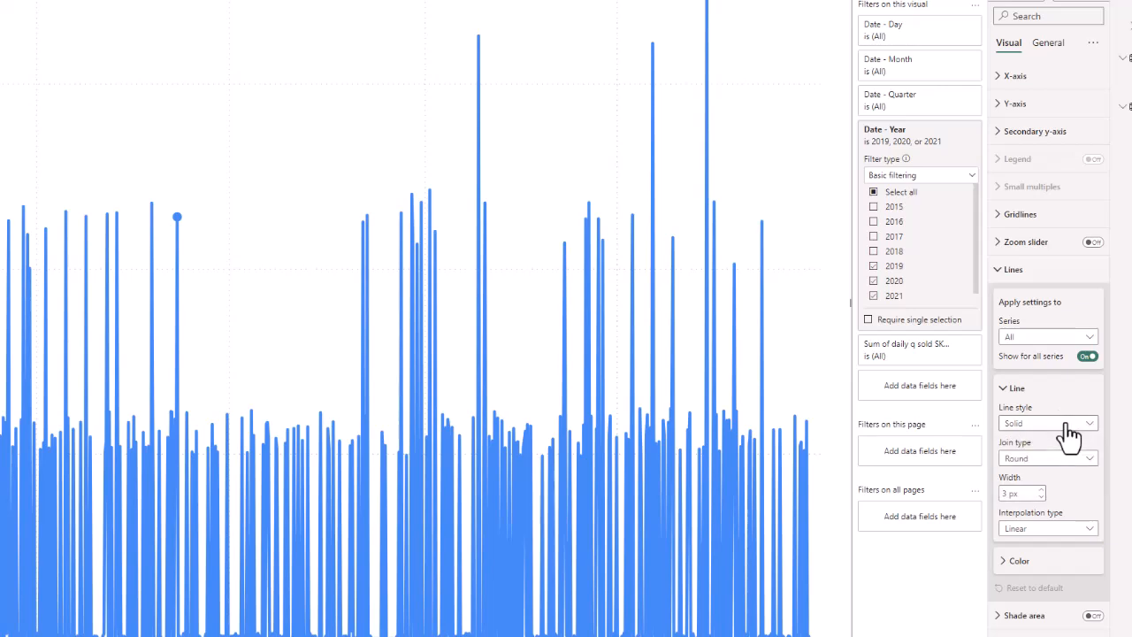
pyautogui.click(1025, 563)
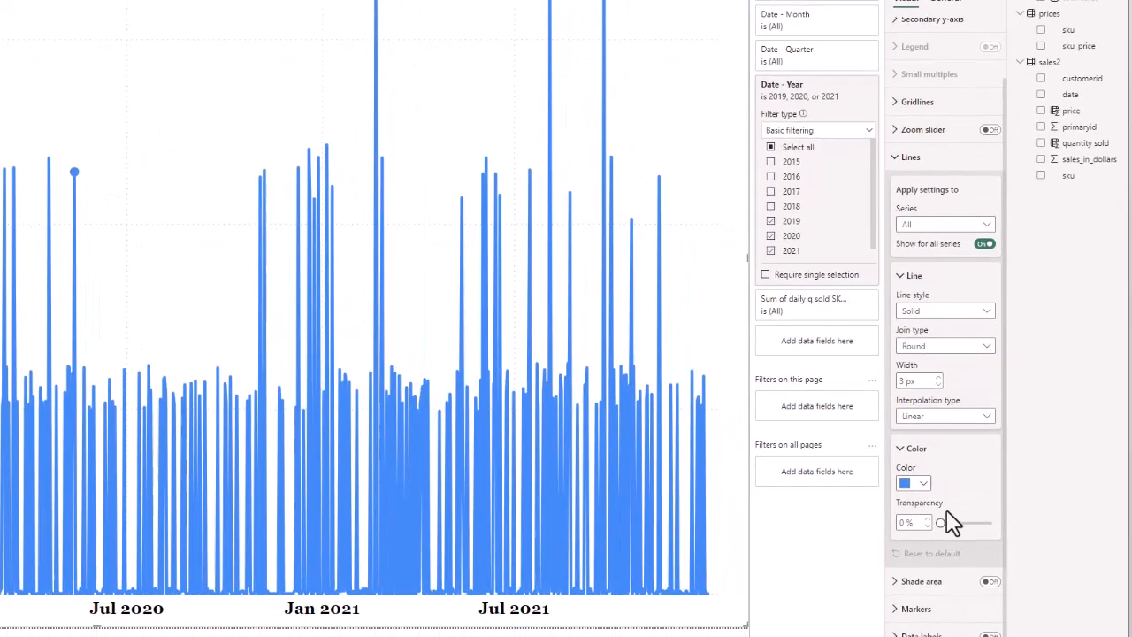
pyautogui.click(922, 483)
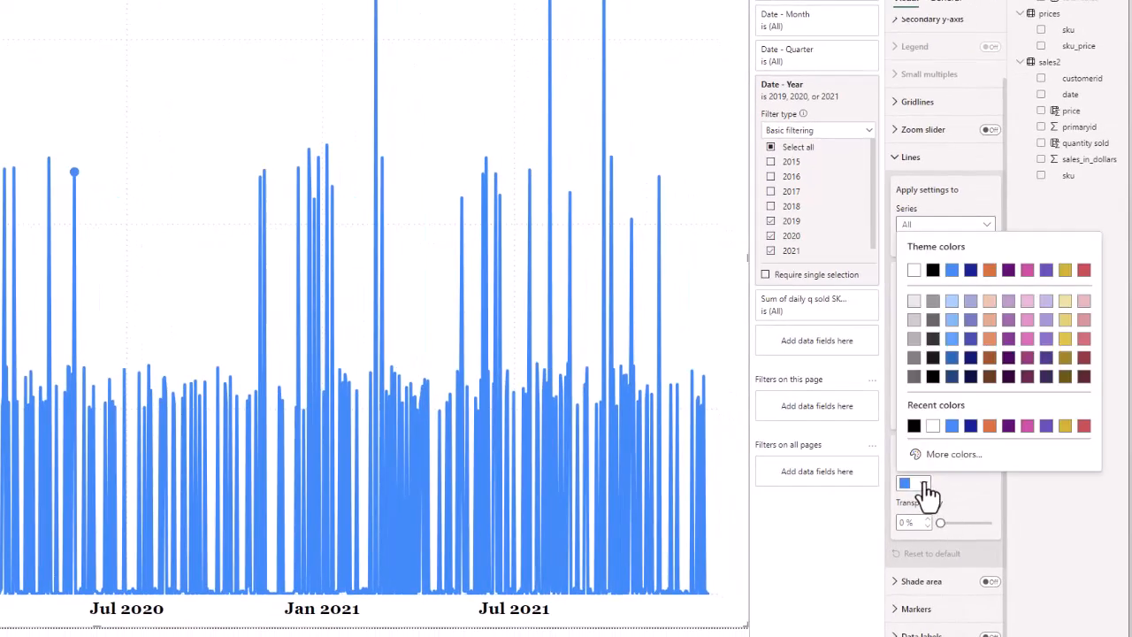
pyautogui.click(988, 426)
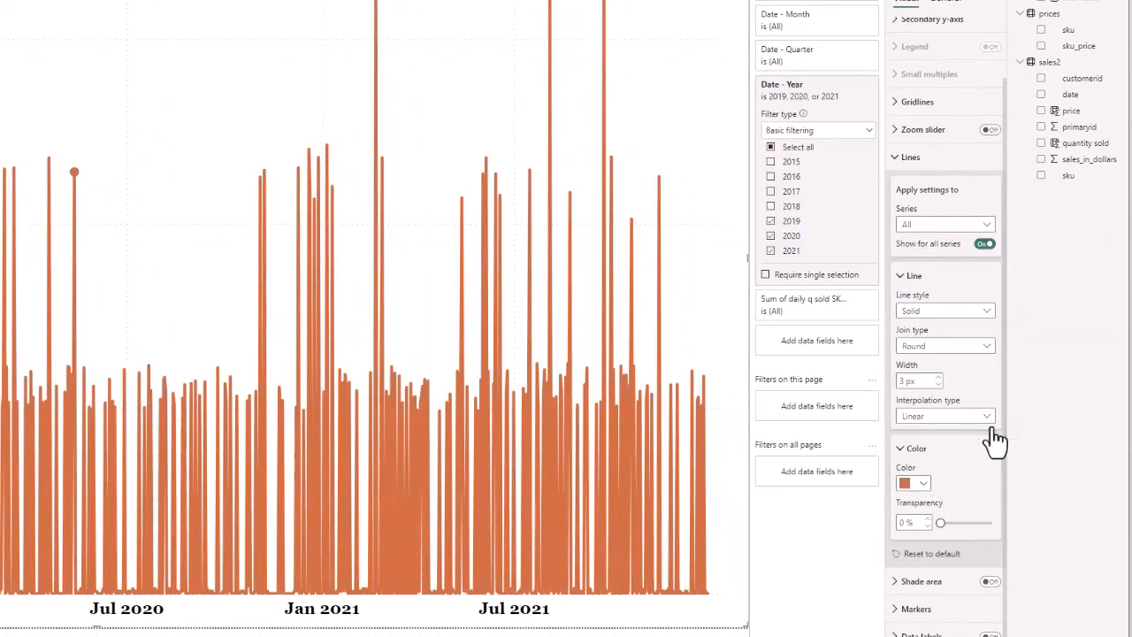
pyautogui.click(989, 418)
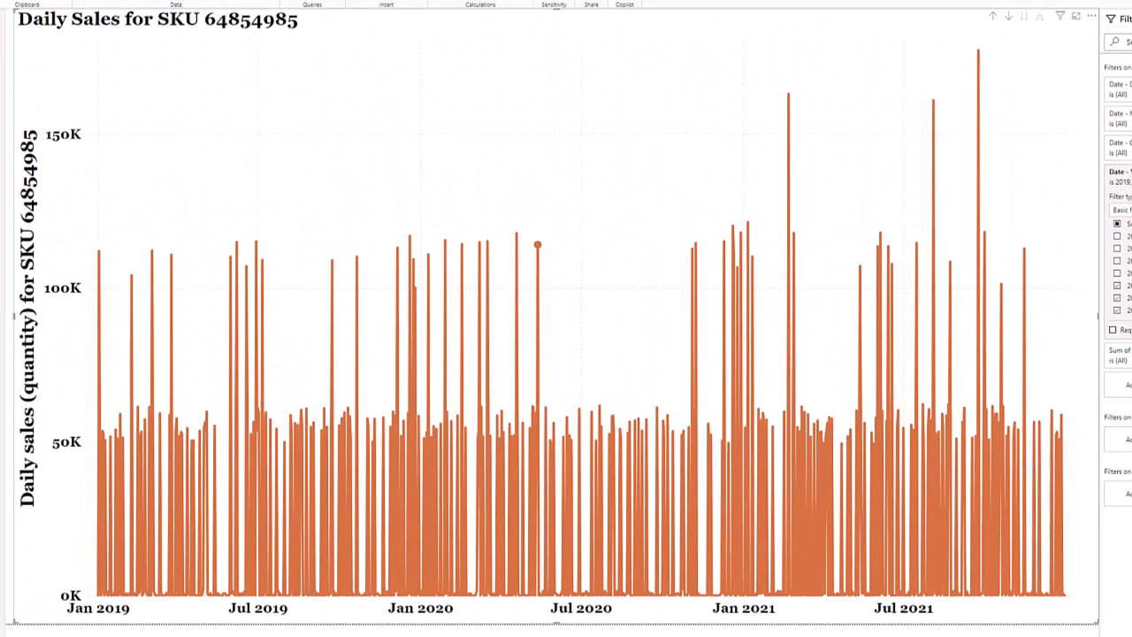
# Delete Page 1 from the report and go to Page 2's yearly table.
pyautogui.moveTo(909, 459)
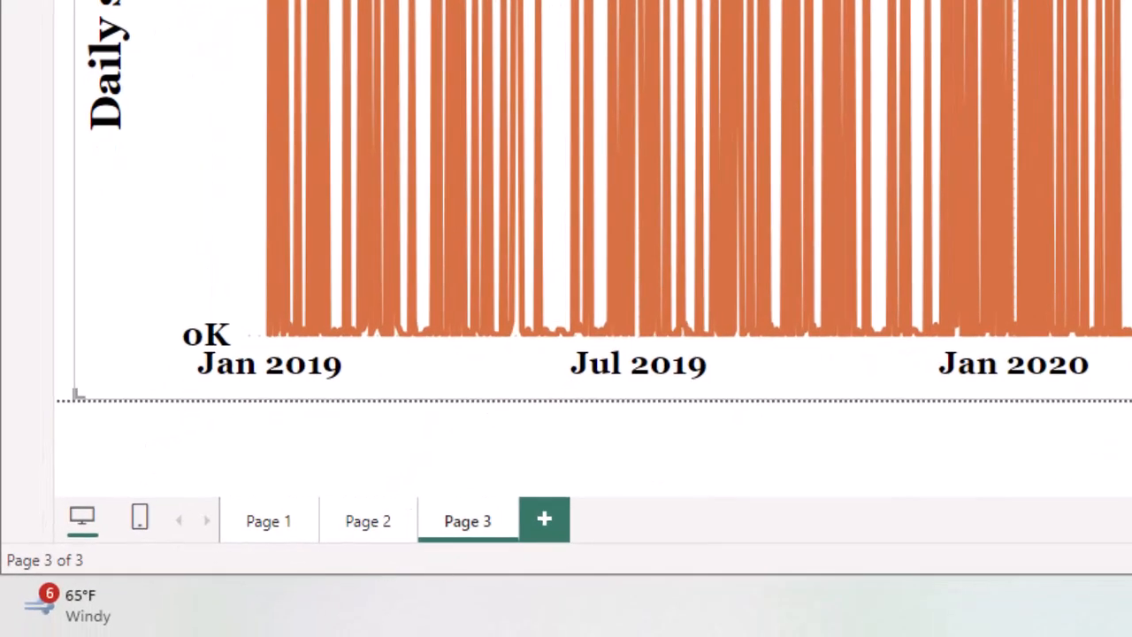
pyautogui.hotkey('alt', 'f')
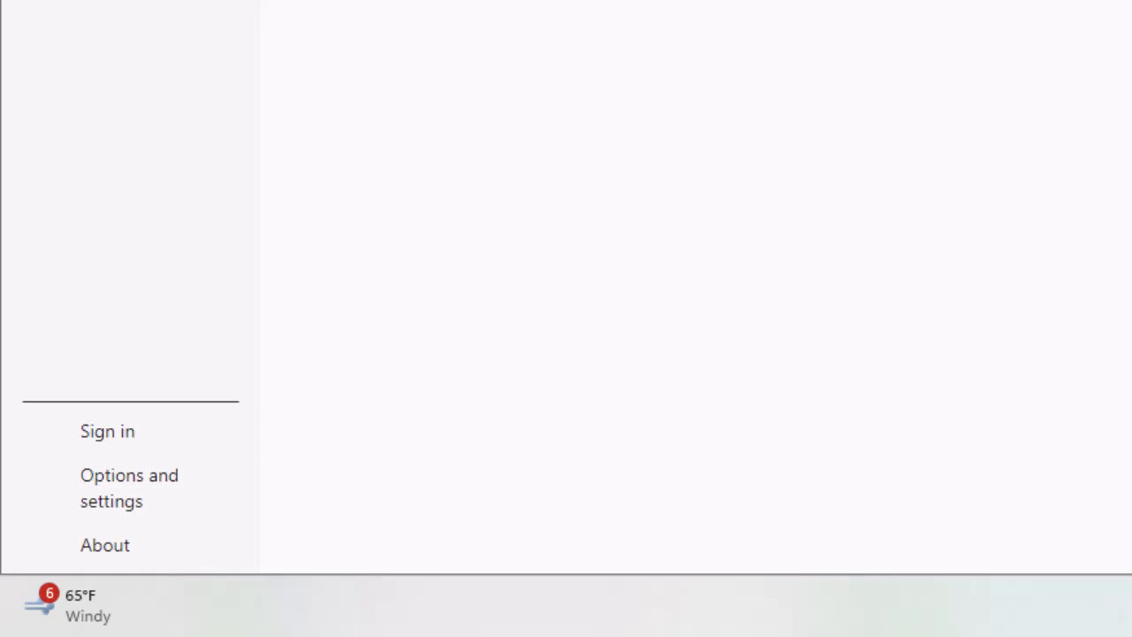
pyautogui.press('Escape')
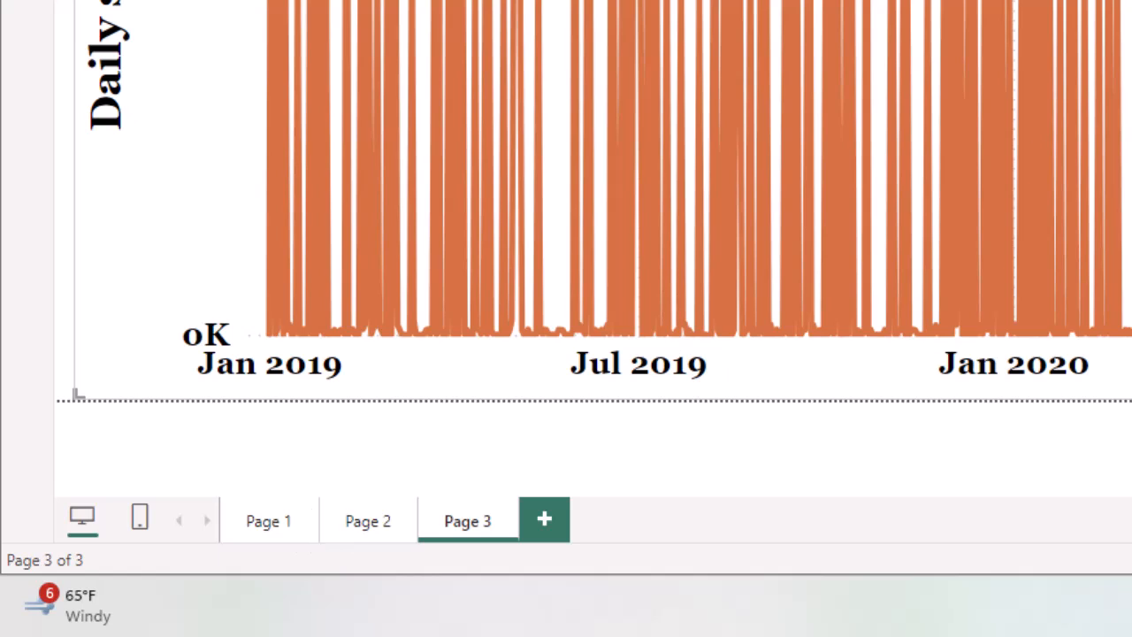
pyautogui.press('Return')
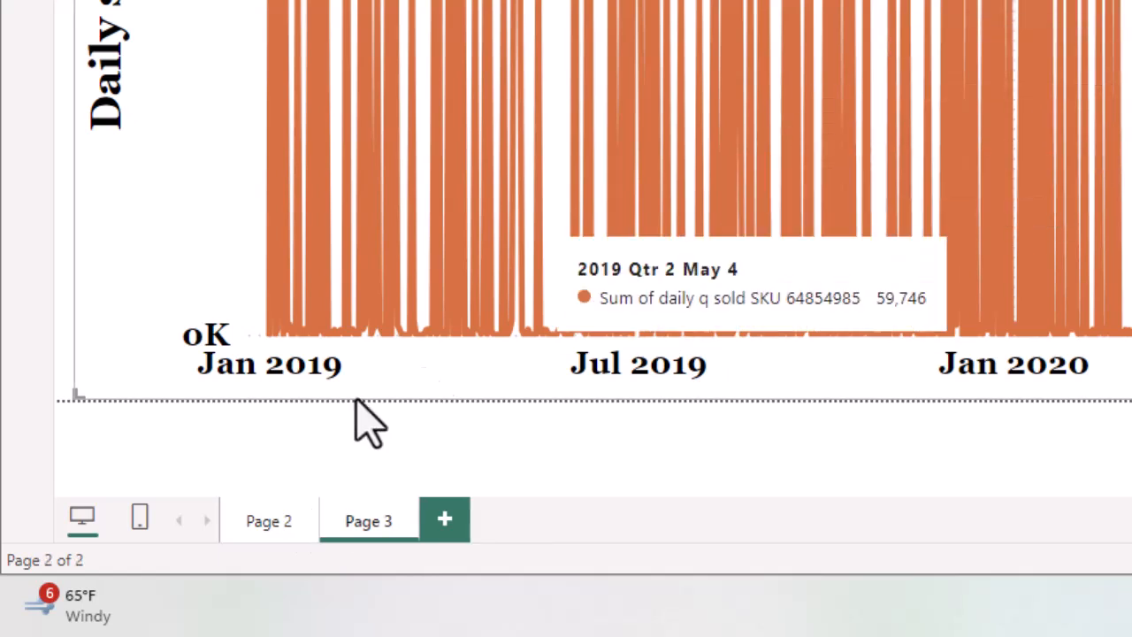
pyautogui.click(303, 517)
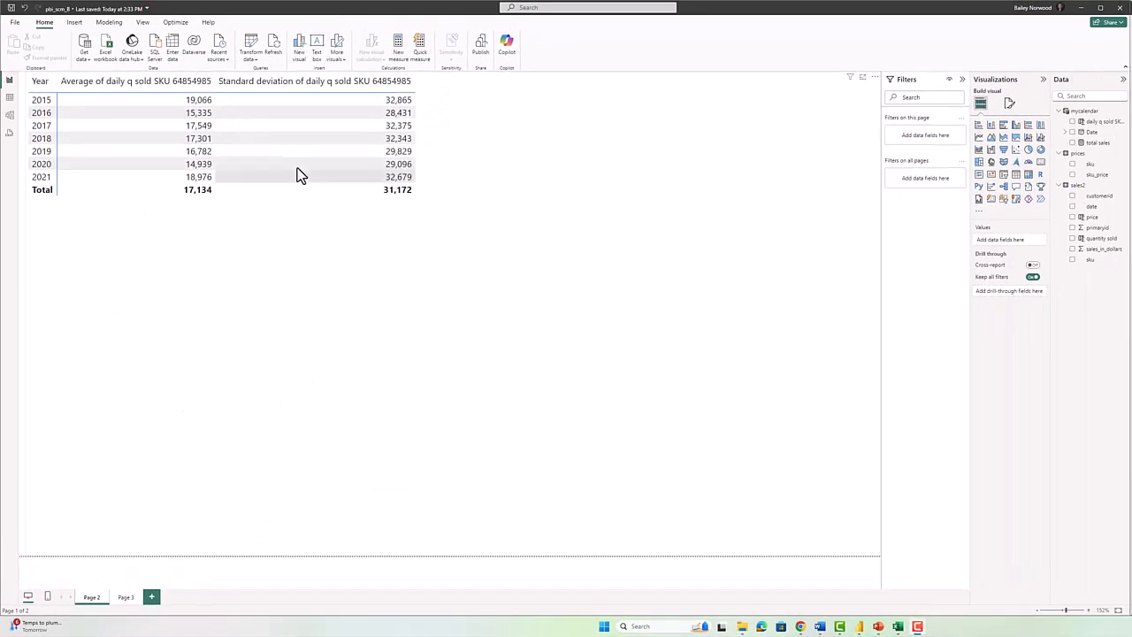
# From Page 3's daily sales chart, export the report as a PDF.
pyautogui.click(124, 598)
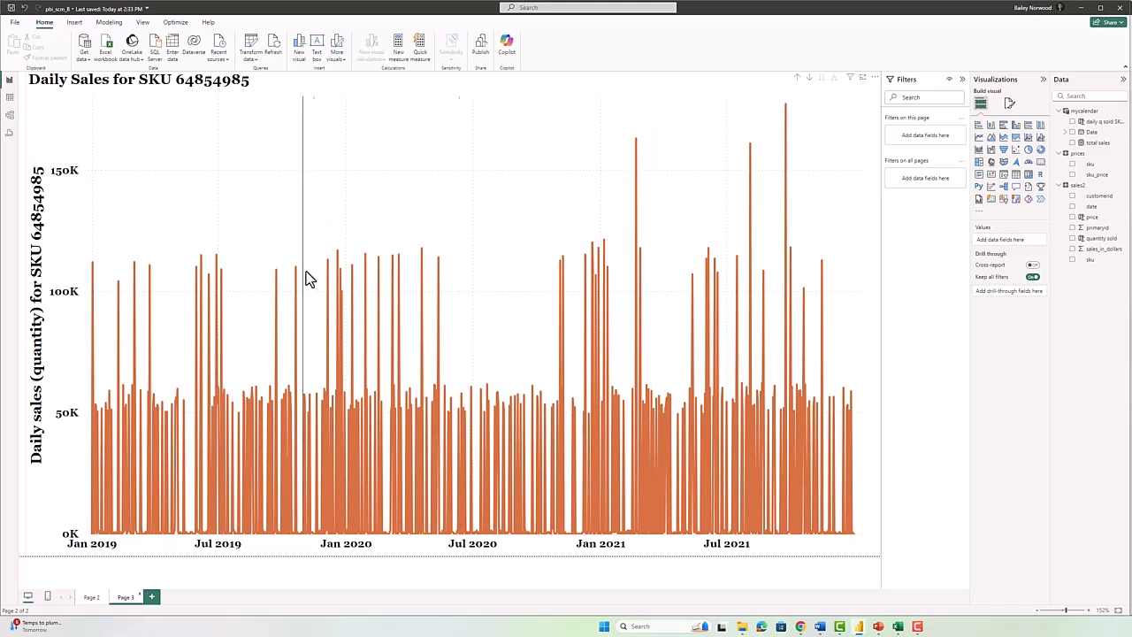
pyautogui.click(98, 557)
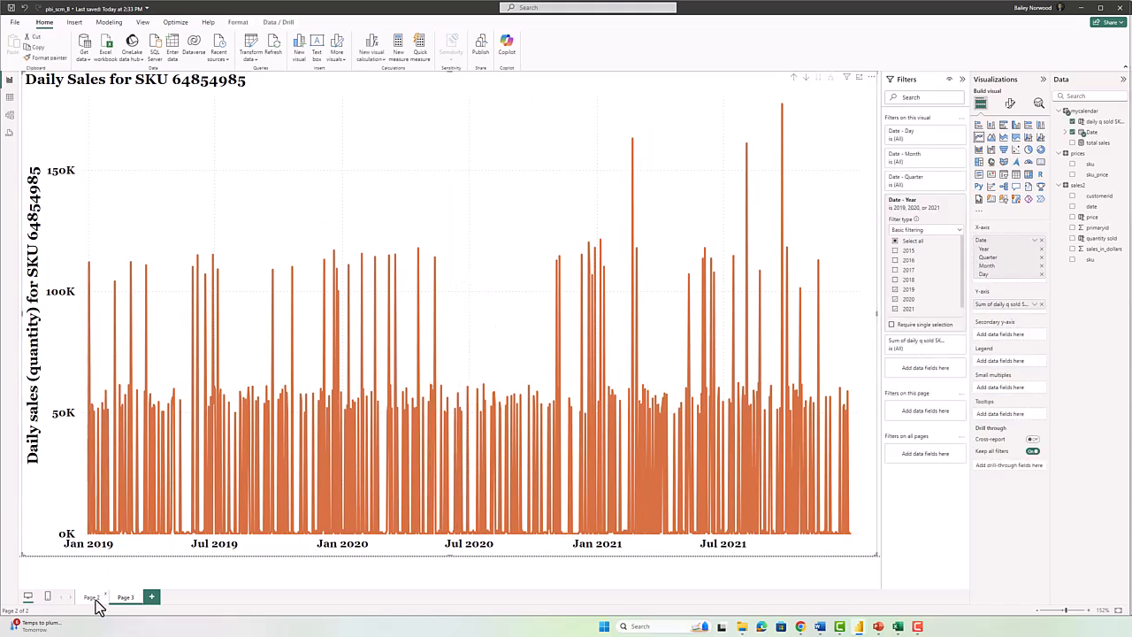
pyautogui.click(92, 598)
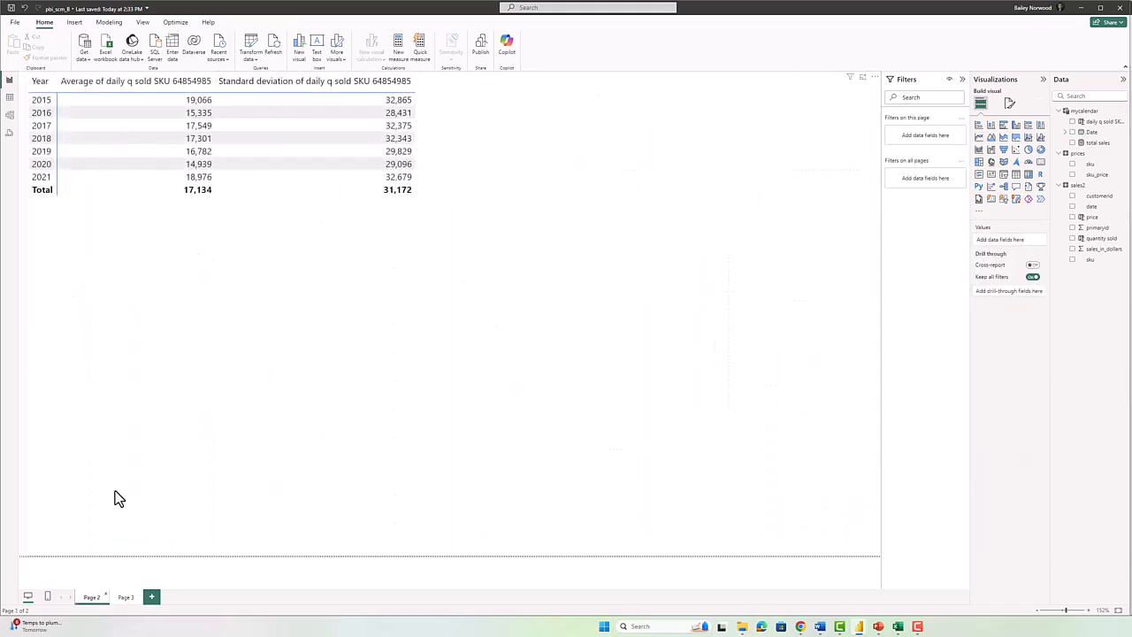
pyautogui.click(125, 597)
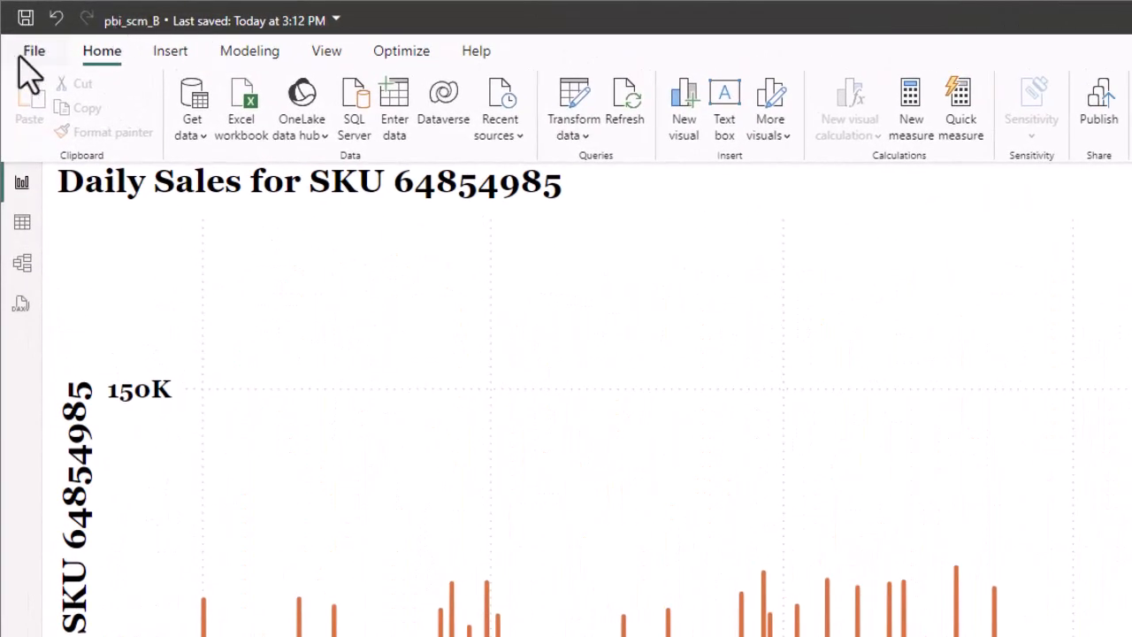
pyautogui.click(16, 27)
pyautogui.click(95, 419)
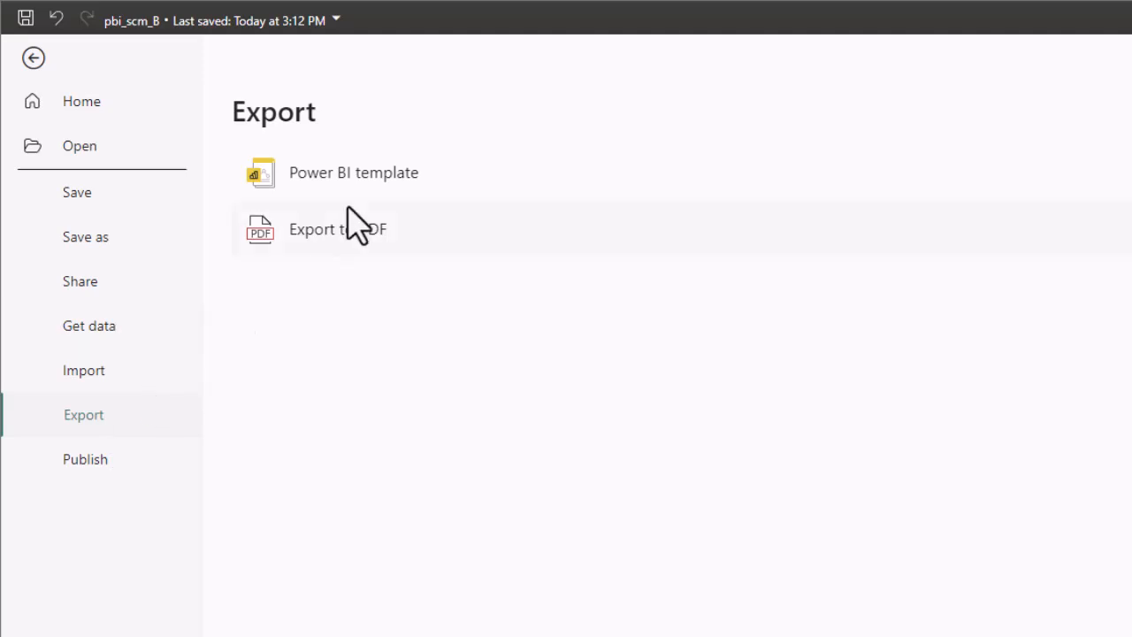
pyautogui.click(343, 251)
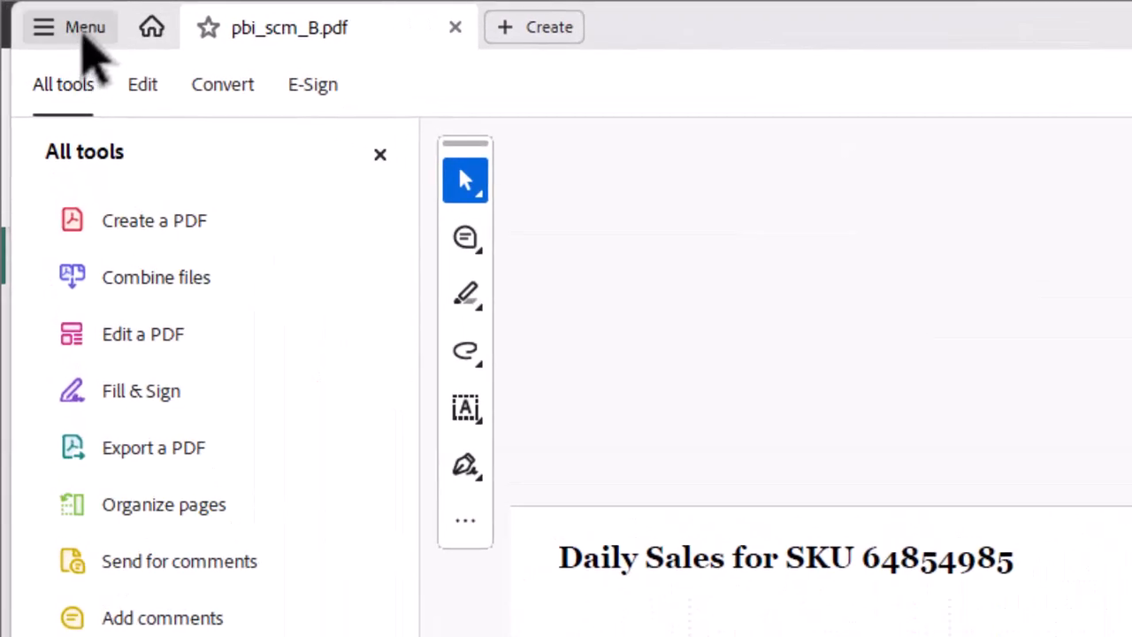
# Save a copy of the PDF as pbi_scm_B in the Dropbox pbi_scm_B folder.
pyautogui.click(84, 35)
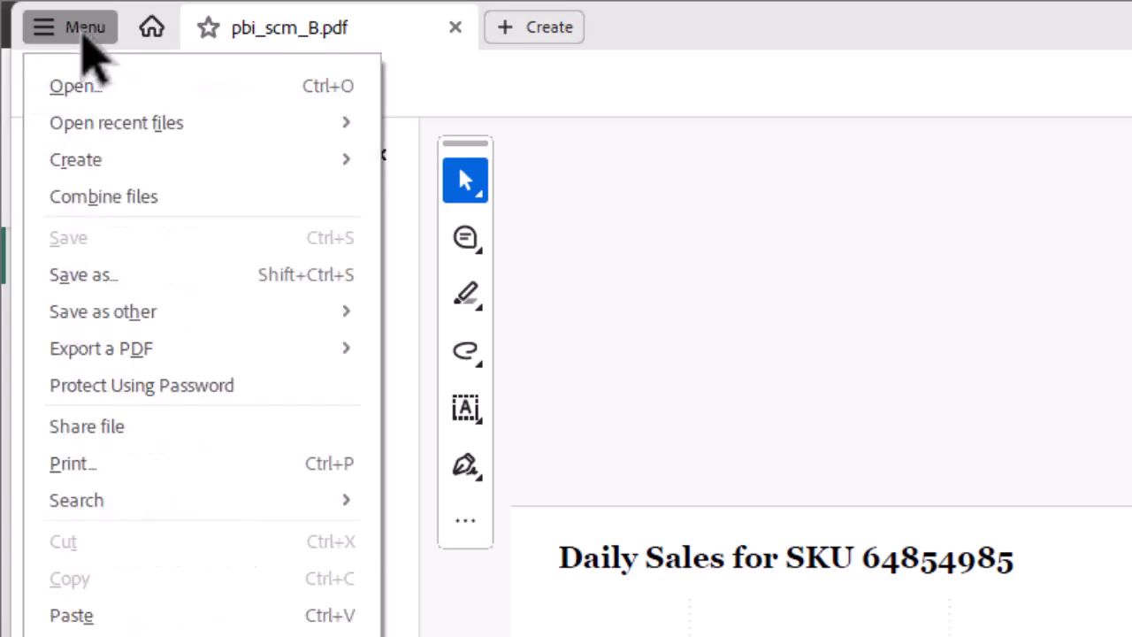
pyautogui.click(121, 276)
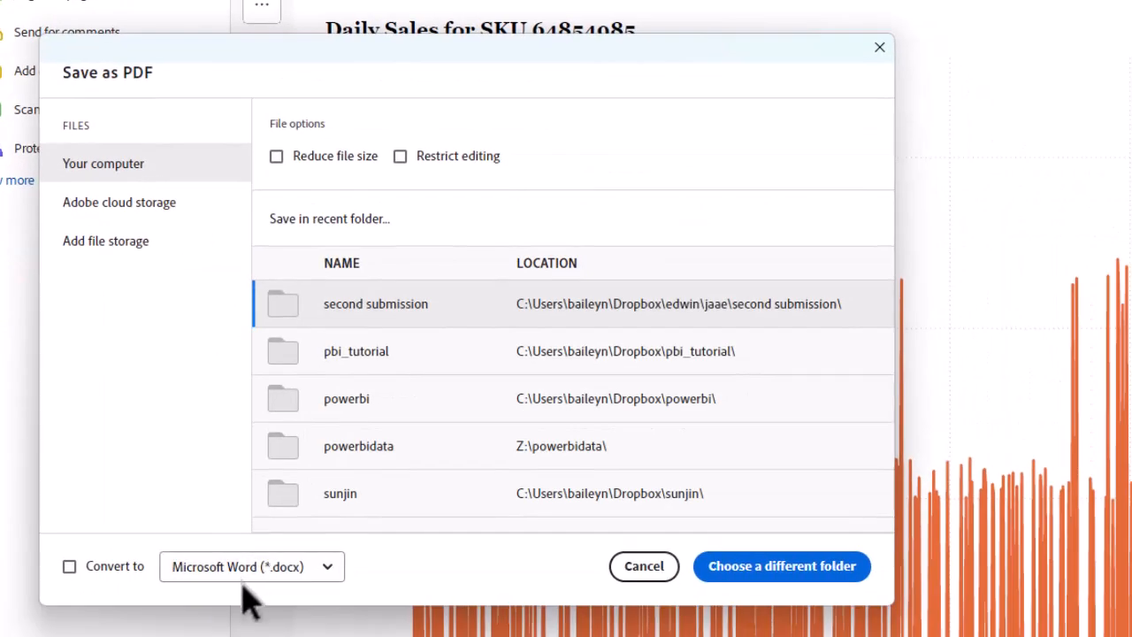
pyautogui.click(766, 571)
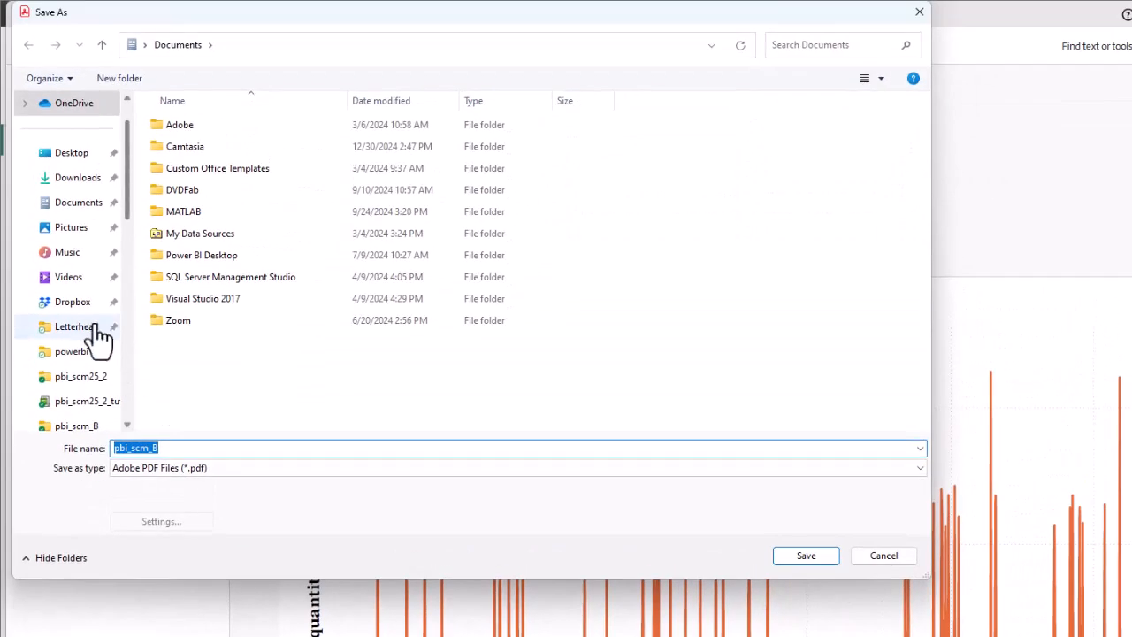
pyautogui.scroll(2, 104, 277)
pyautogui.scroll(-2, 103, 288)
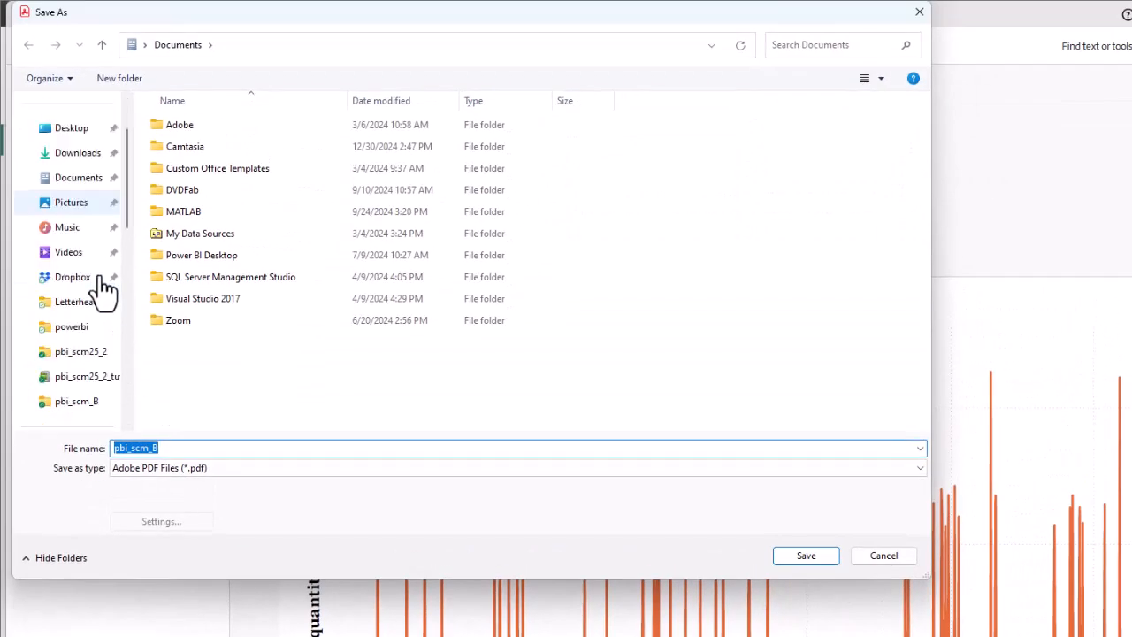
pyautogui.click(80, 405)
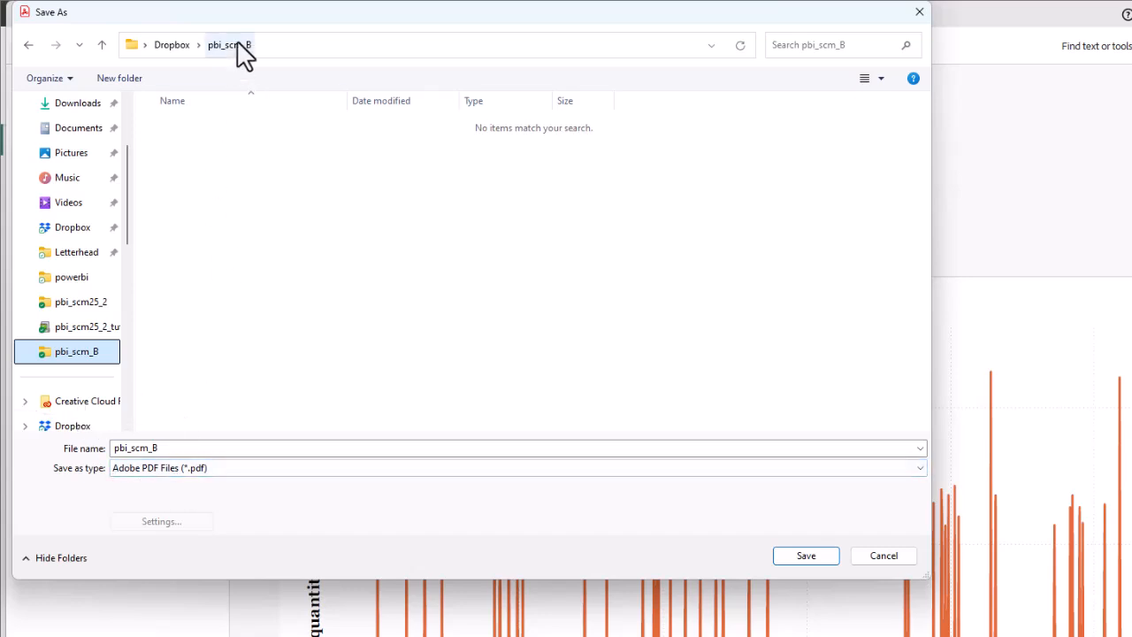
pyautogui.click(818, 559)
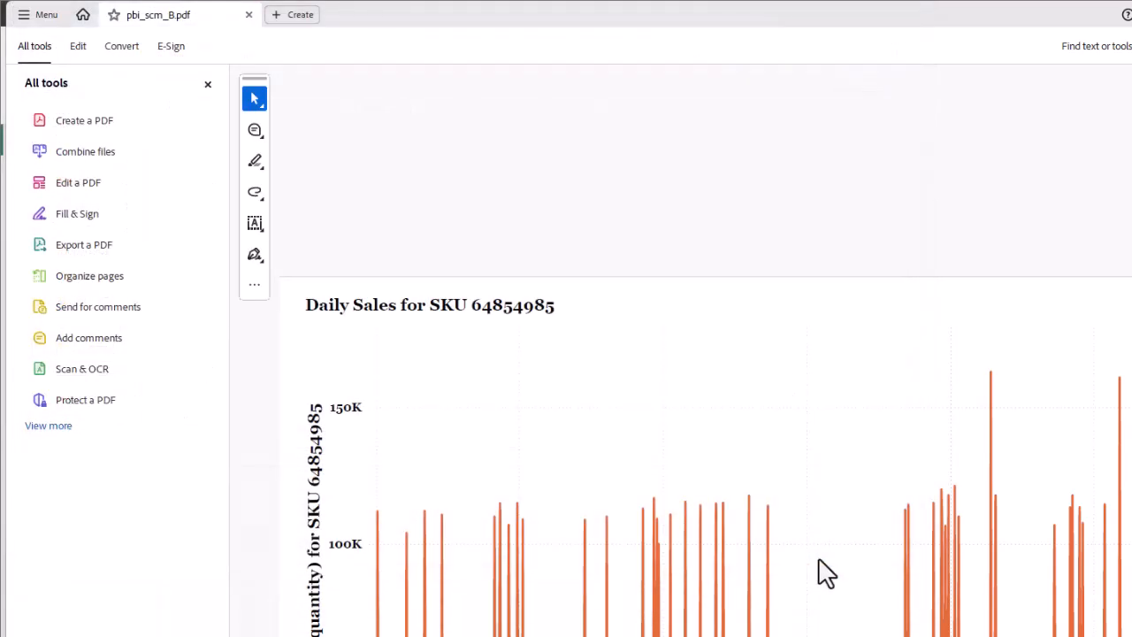
# Review the S*, Q* and question 3 answers in Word, then bring up the pbi_scm_B folder.
pyautogui.hotkey('alt', 'Tab')
pyautogui.hotkey('alt', 'Tab')
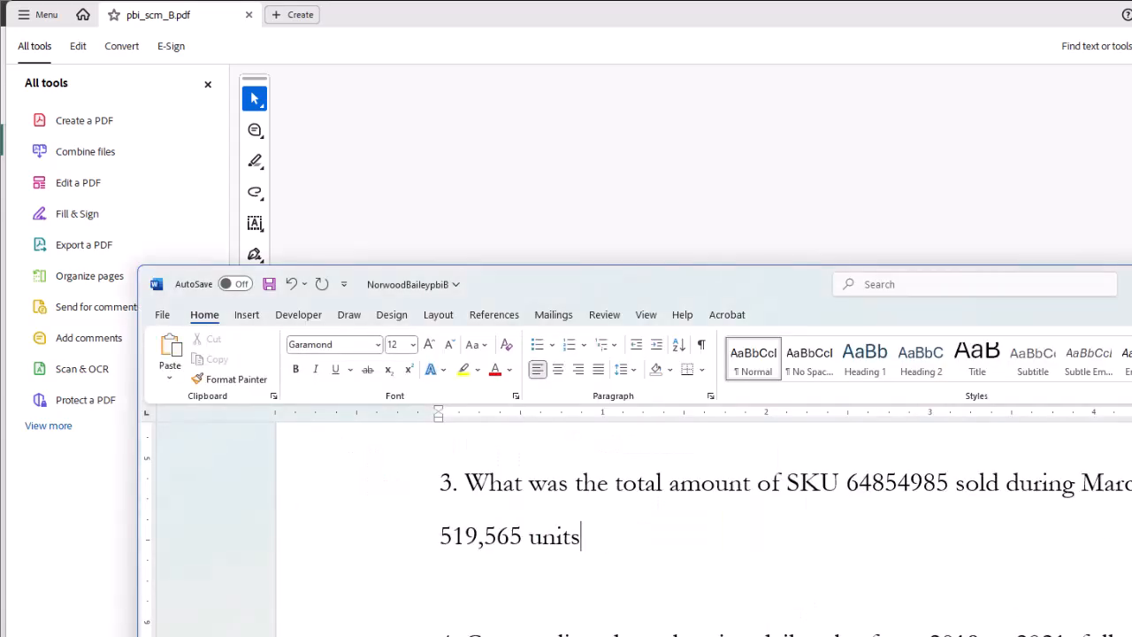
pyautogui.scroll(5, 1071, 619)
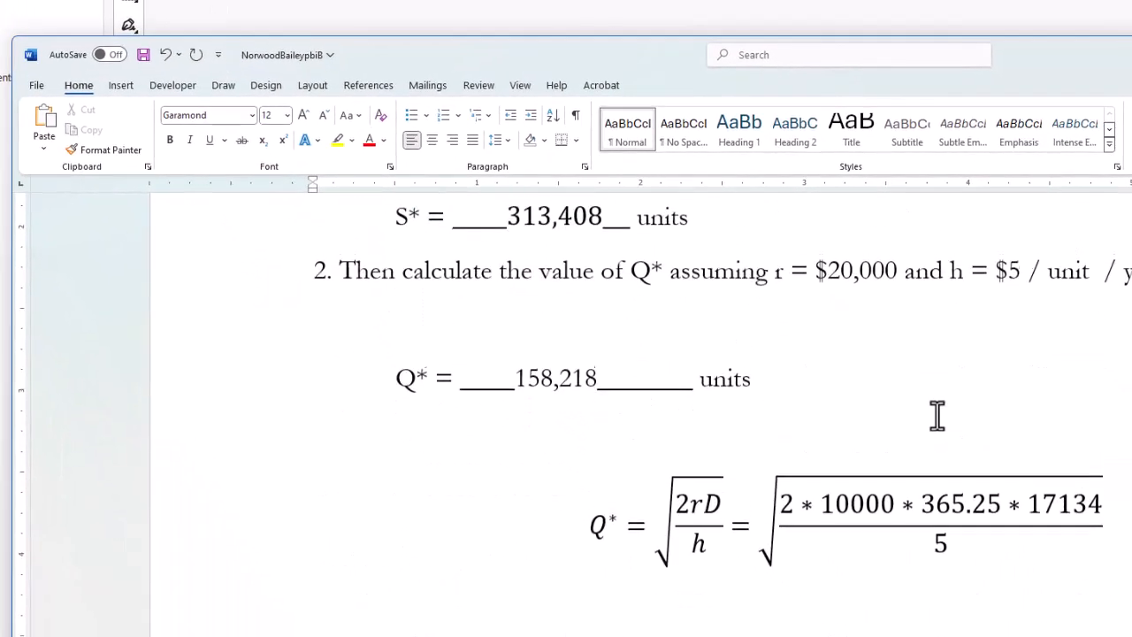
pyautogui.scroll(-3, 937, 415)
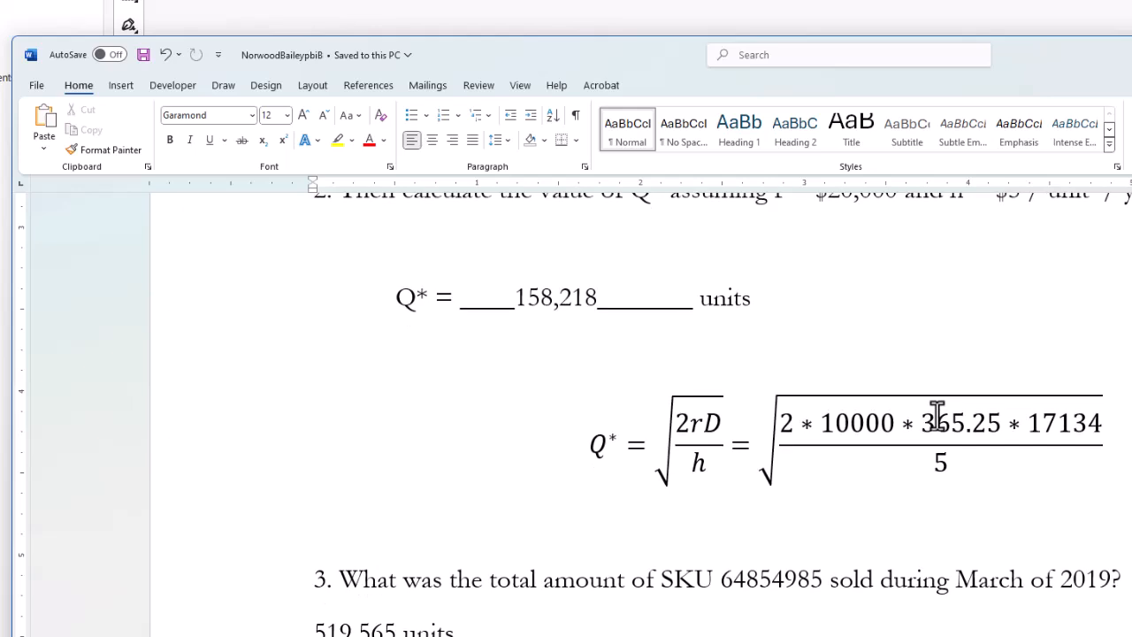
pyautogui.hotkey('alt', 'Tab')
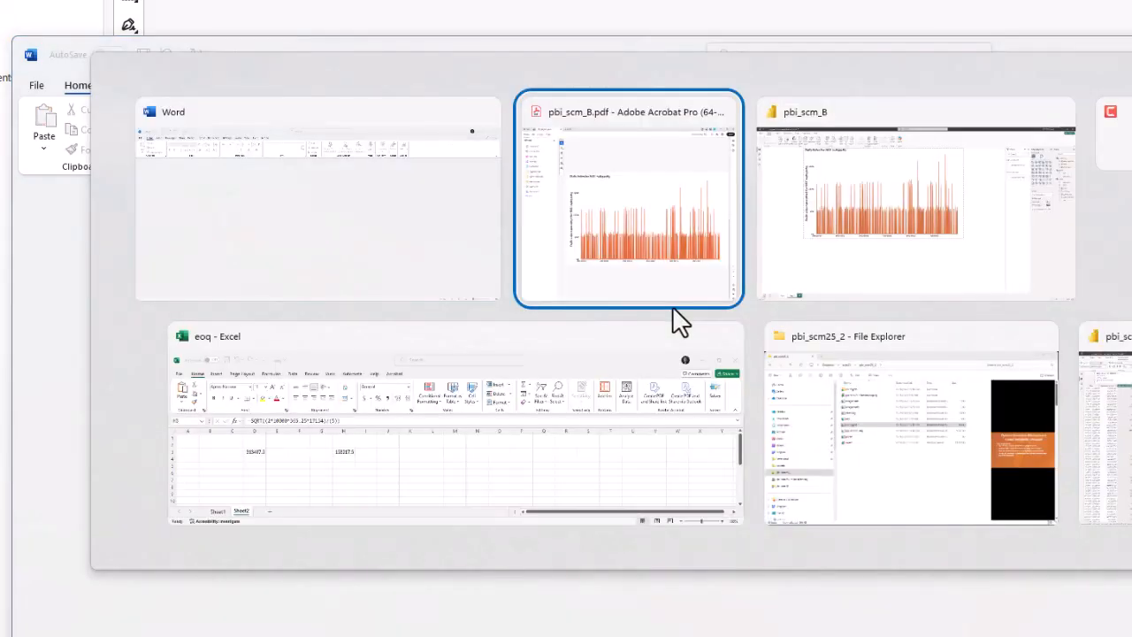
pyautogui.hotkey('alt', 'Tab')
pyautogui.hotkey('alt', 'Tab')
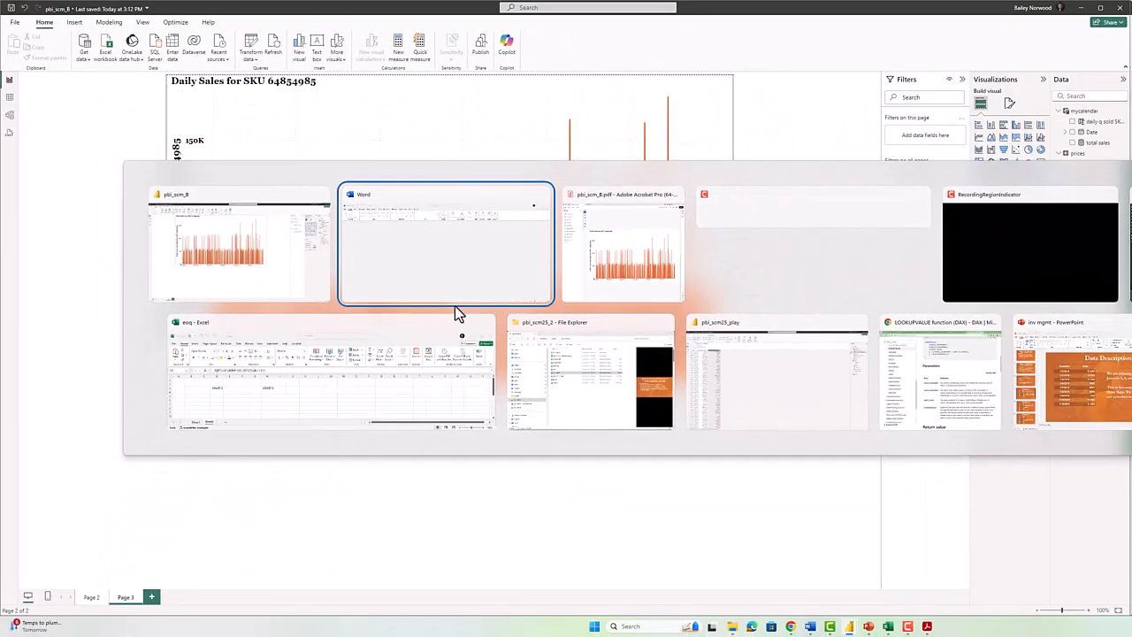
pyautogui.hotkey('alt', 'Tab')
pyautogui.hotkey('alt', 'Tab')
pyautogui.hotkey('alt', 'Tab')
pyautogui.hotkey('alt', 'Tab')
pyautogui.hotkey('alt', 'Tab')
pyautogui.hotkey('alt', 'Tab')
pyautogui.hotkey('alt', 'Tab')
pyautogui.hotkey('alt', 'Tab')
pyautogui.hotkey('alt', 'Tab')
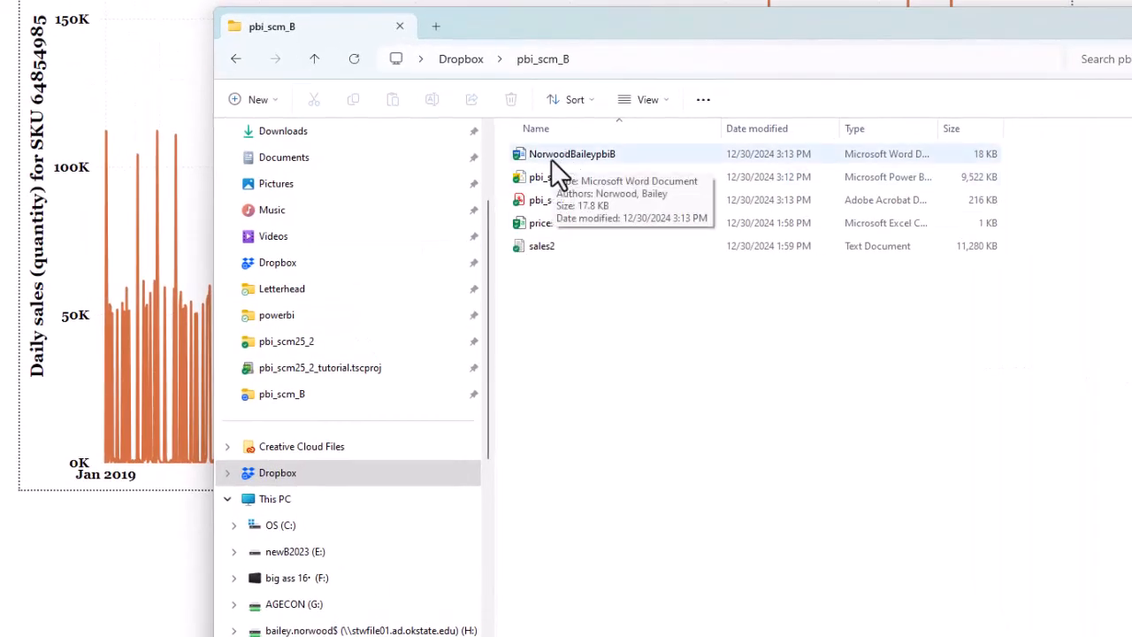
# Open the Word answers document from pbi_scm_B and scroll to question 4.
pyautogui.click(551, 158)
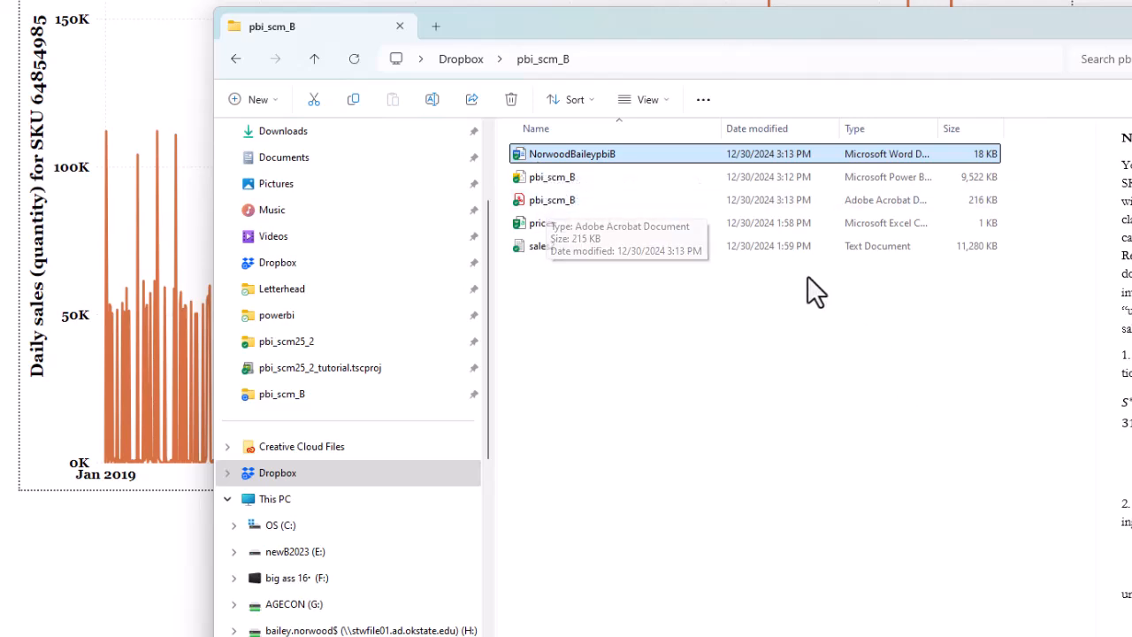
pyautogui.doubleClick(517, 155)
pyautogui.scroll(-2, 541, 373)
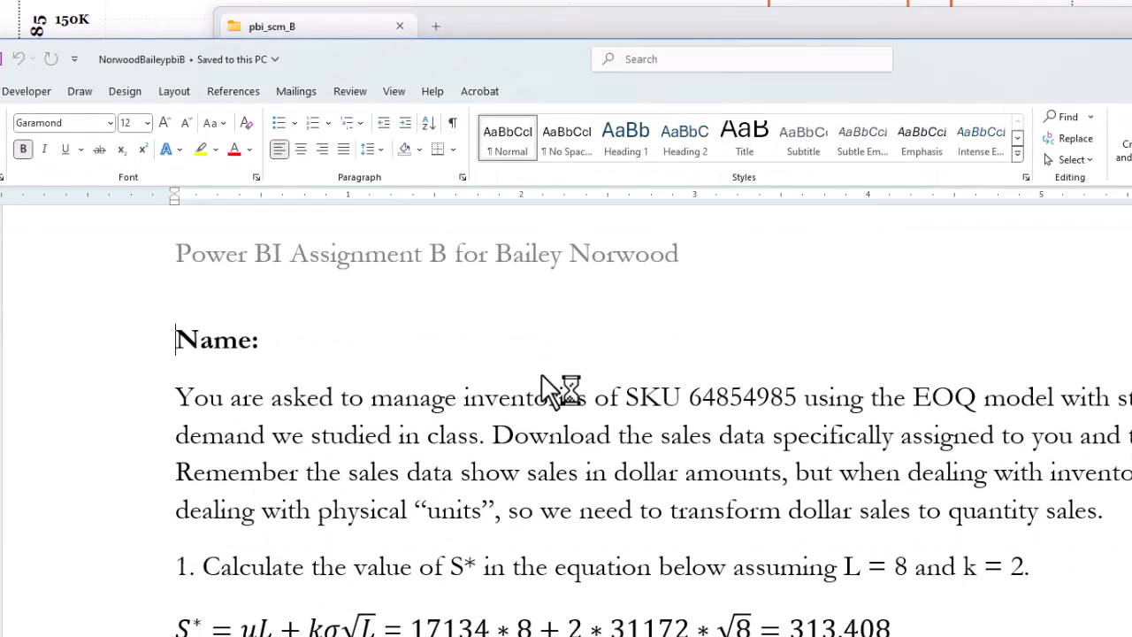
pyautogui.scroll(-15, 543, 377)
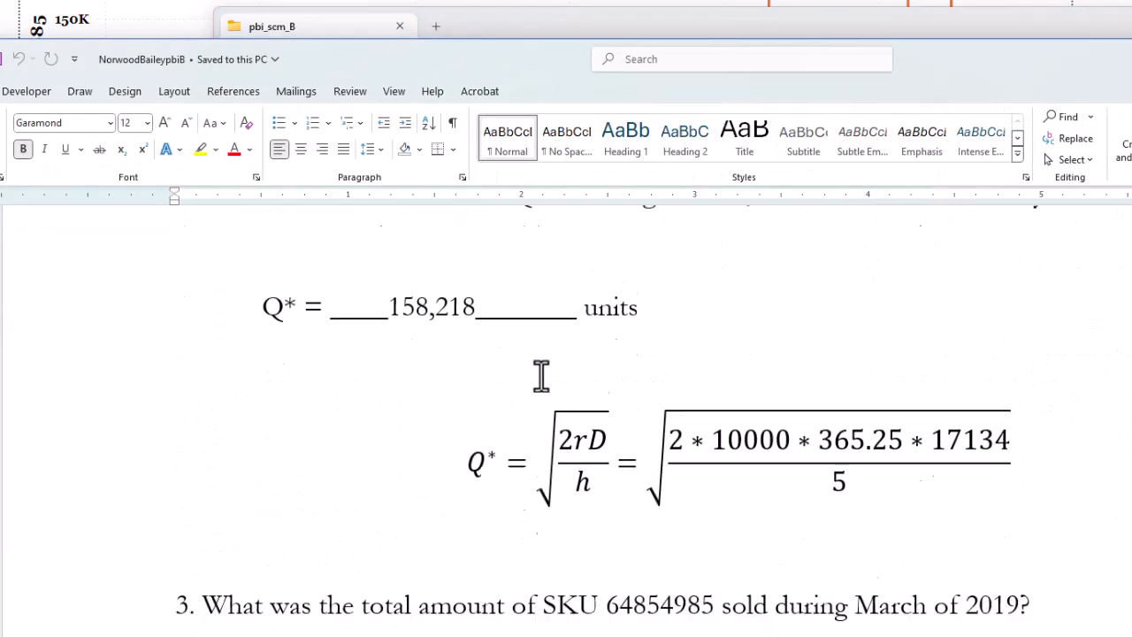
pyautogui.scroll(12, 541, 376)
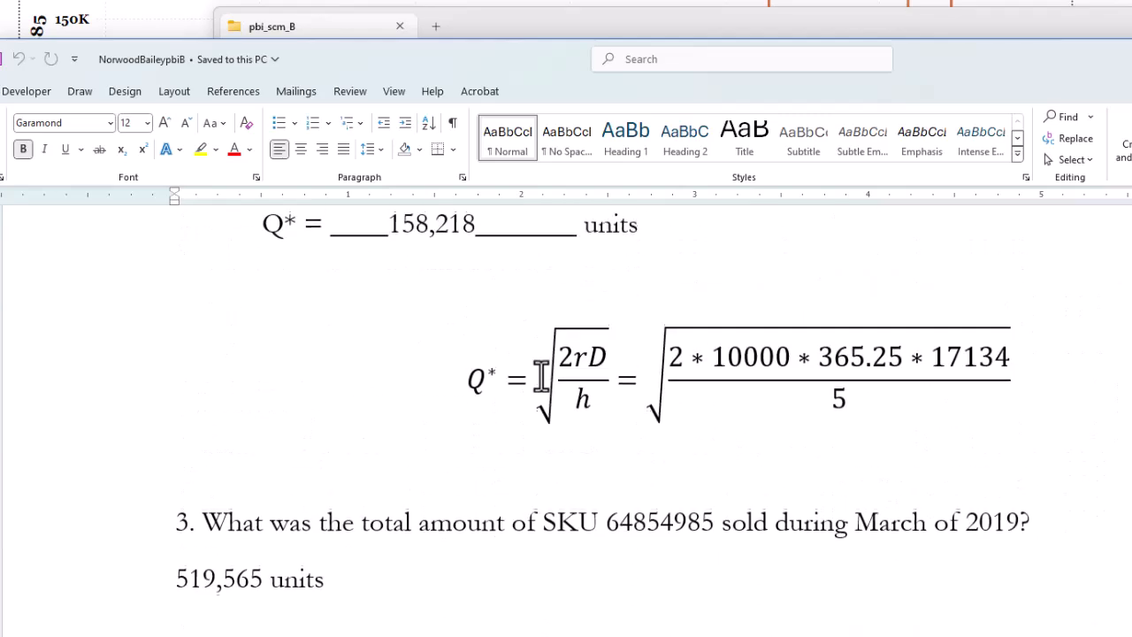
pyautogui.scroll(5, 539, 375)
pyautogui.scroll(-8, 535, 364)
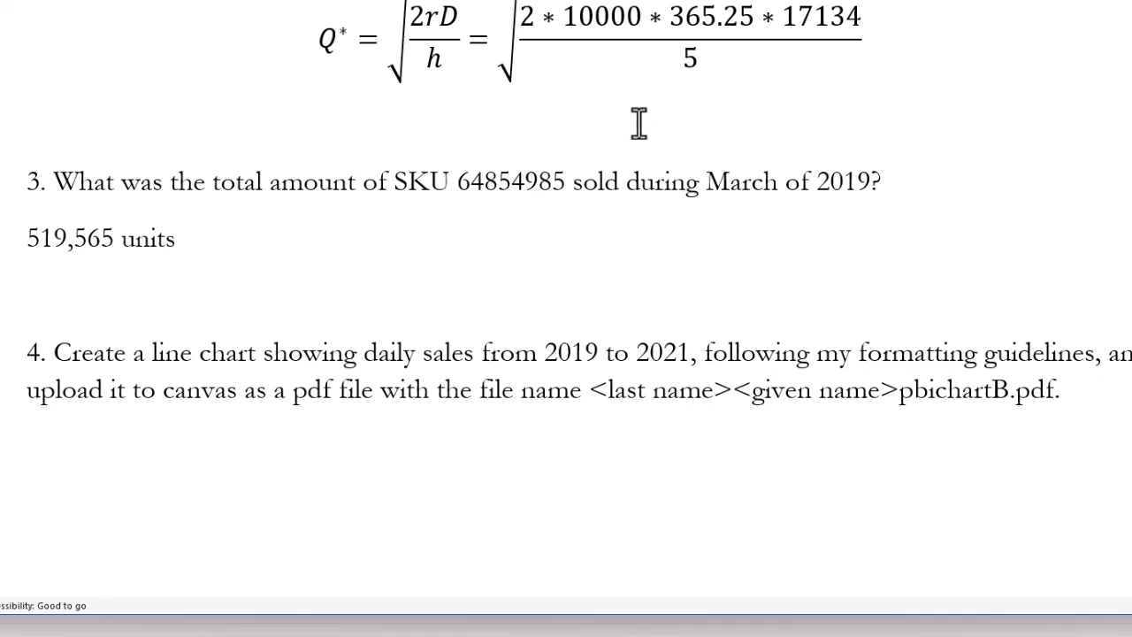
# Rename the chart PDF to the student's surname and given name followed by pbichartB.
pyautogui.hotkey('alt', 'Tab')
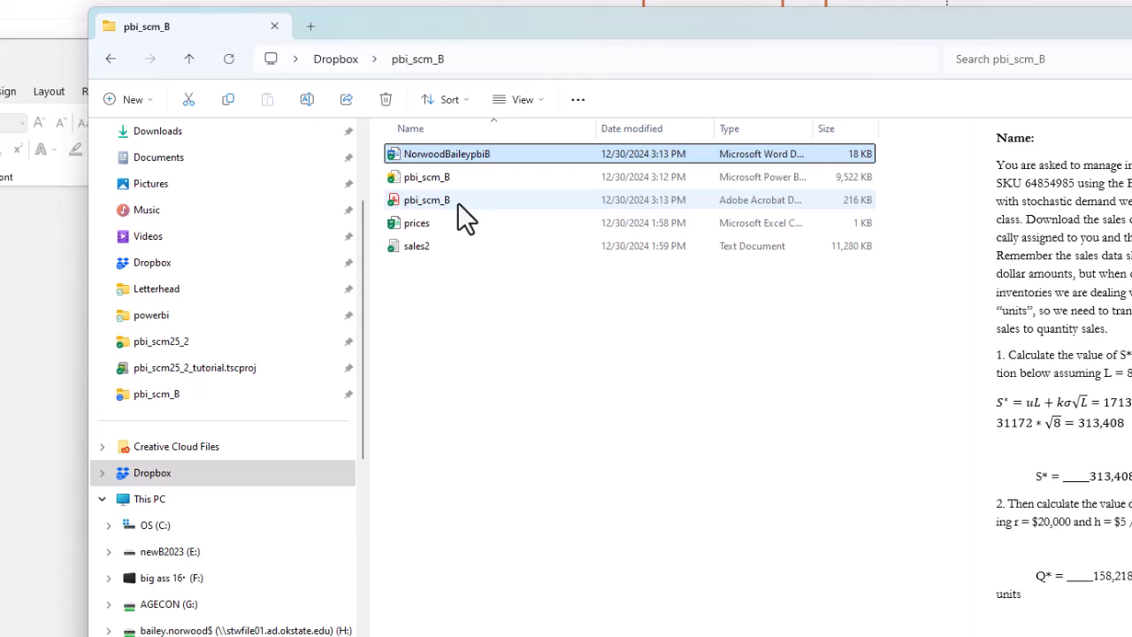
pyautogui.click(458, 202)
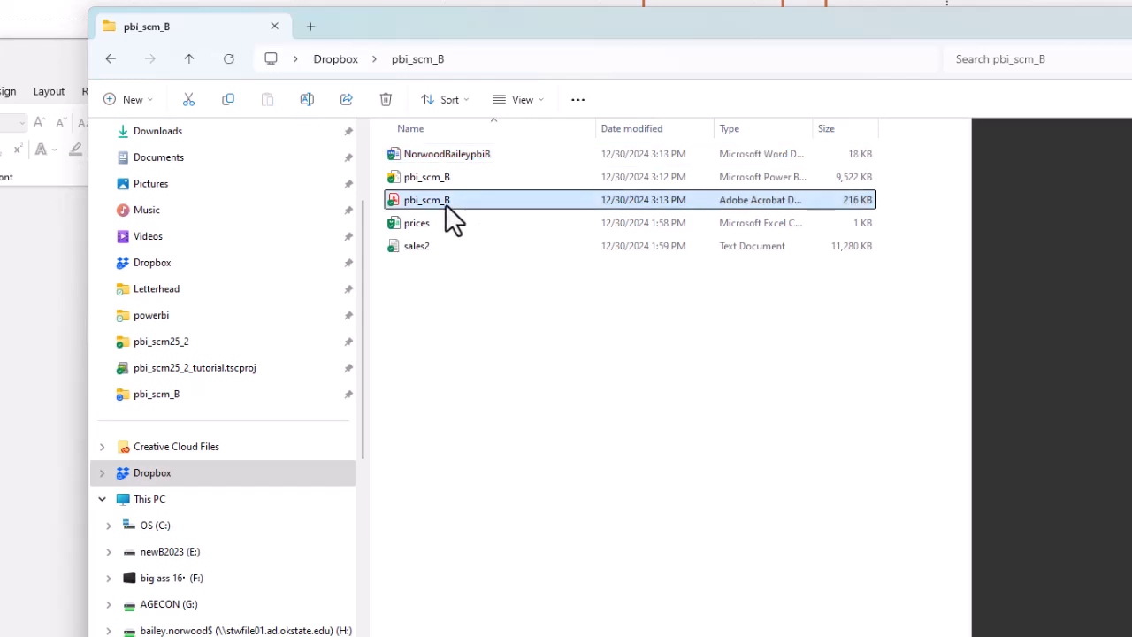
pyautogui.click(445, 203)
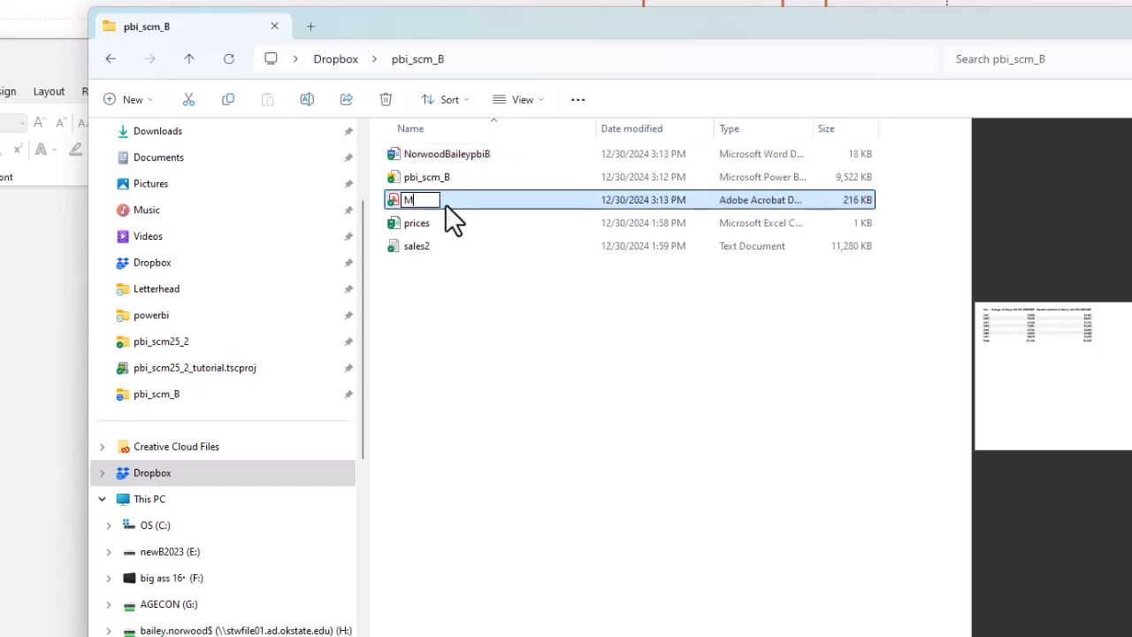
pyautogui.press('BackSpace')
pyautogui.press('BackSpace')
pyautogui.press('BackSpace')
pyautogui.press('BackSpace')
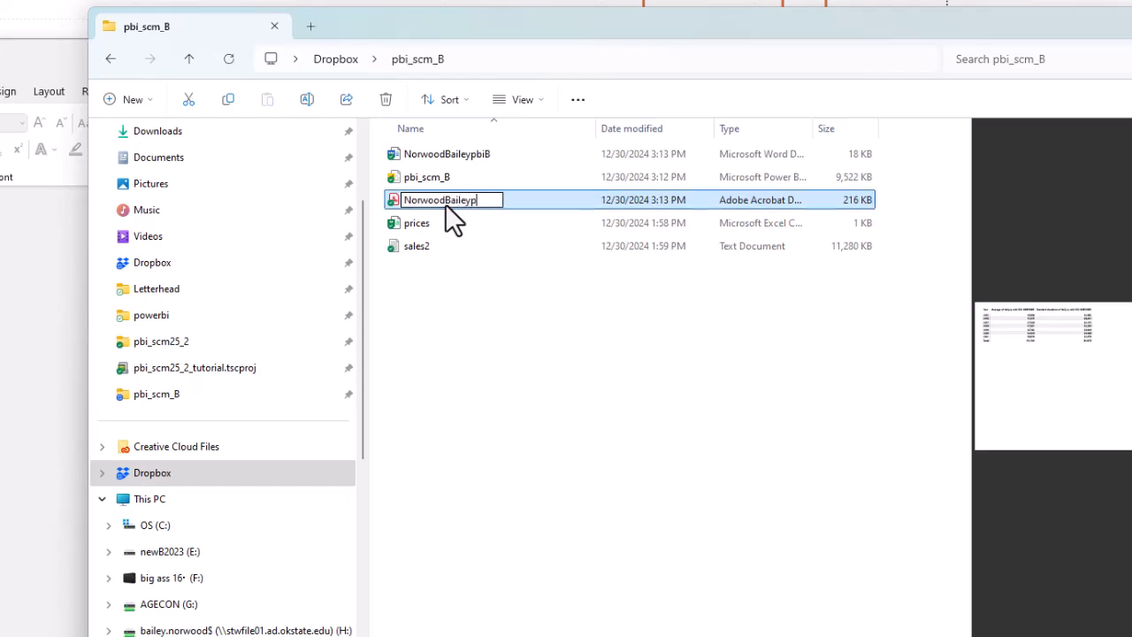
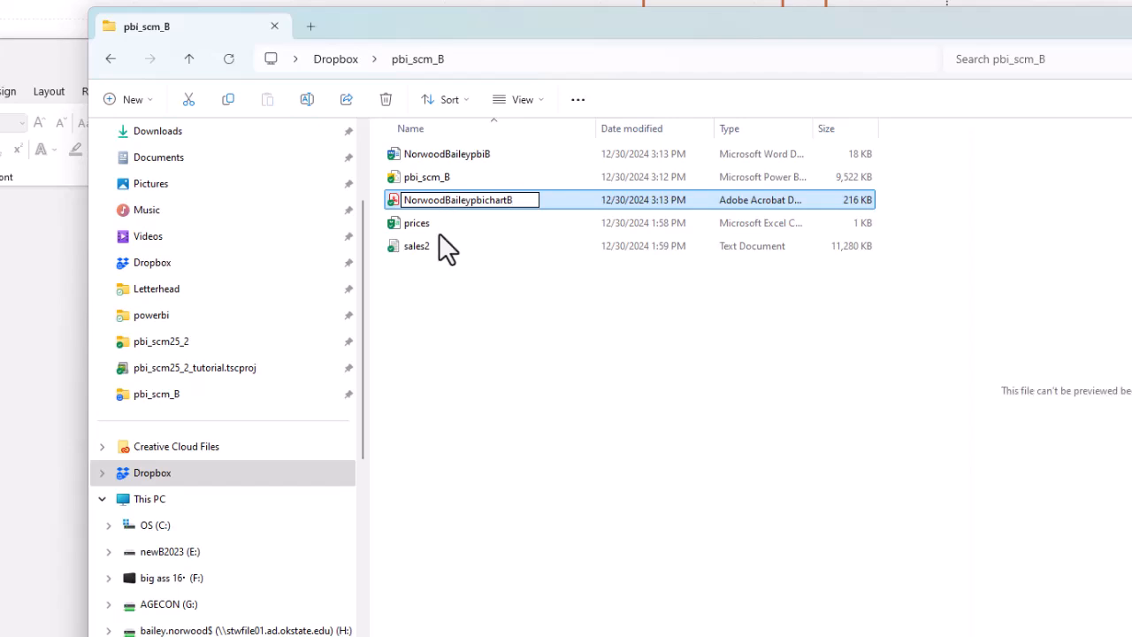
pyautogui.press('Return')
# Close the open PDF in Acrobat, retry the rename, and reselect the renamed chart PDF.
pyautogui.hotkey('alt', 'Tab')
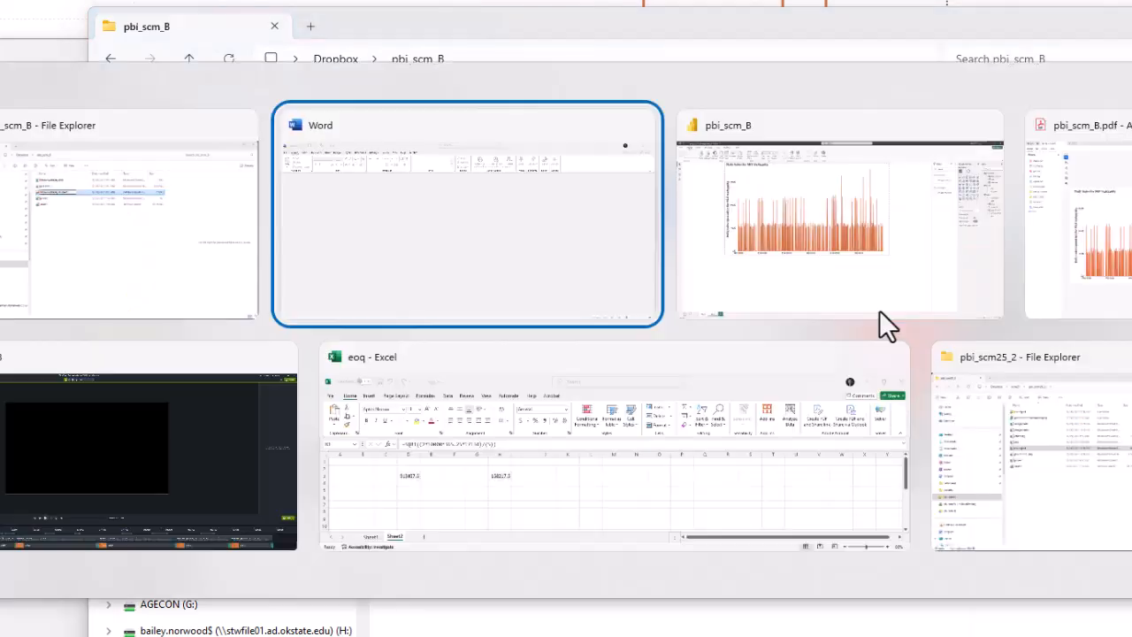
pyautogui.click(879, 309)
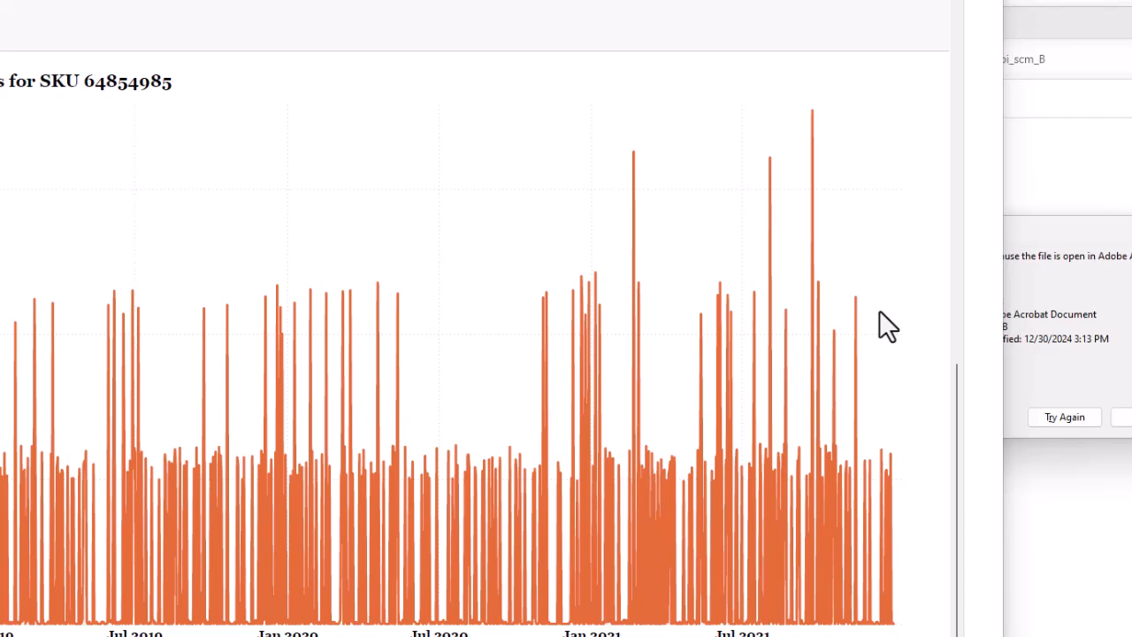
pyautogui.hotkey('alt', 'F4')
pyautogui.click(1061, 414)
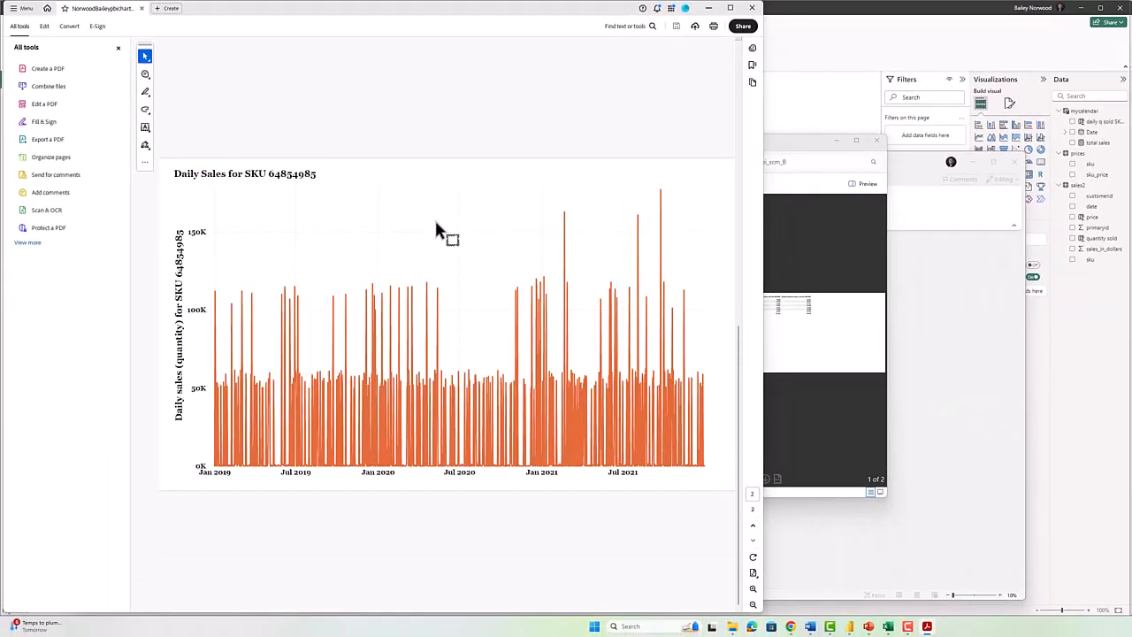
pyautogui.scroll(1, 435, 223)
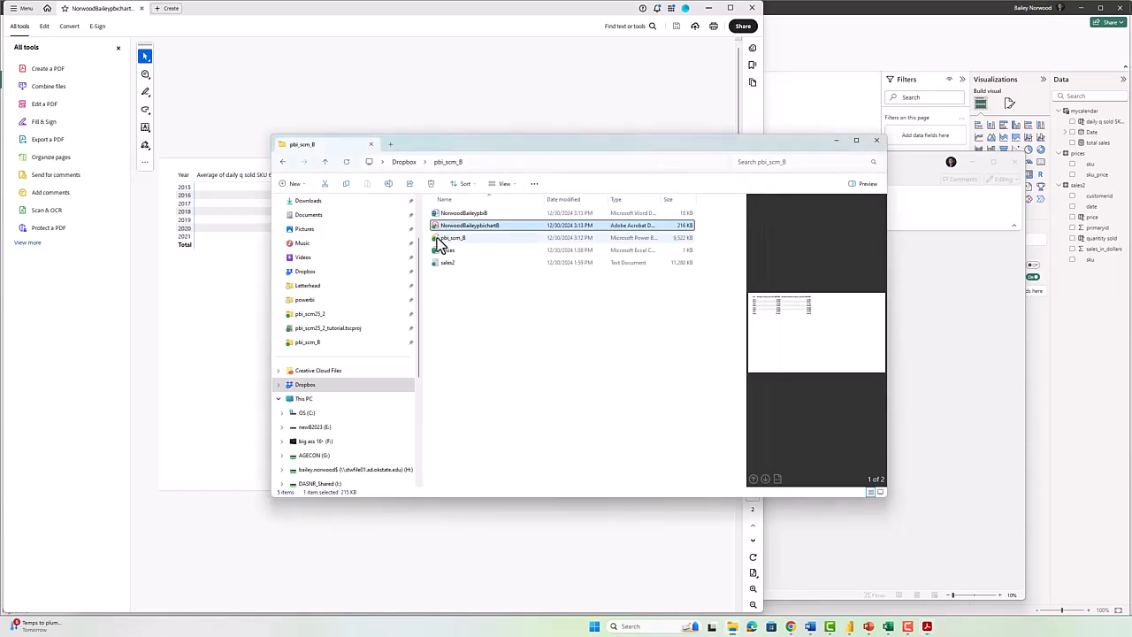
pyautogui.click(447, 214)
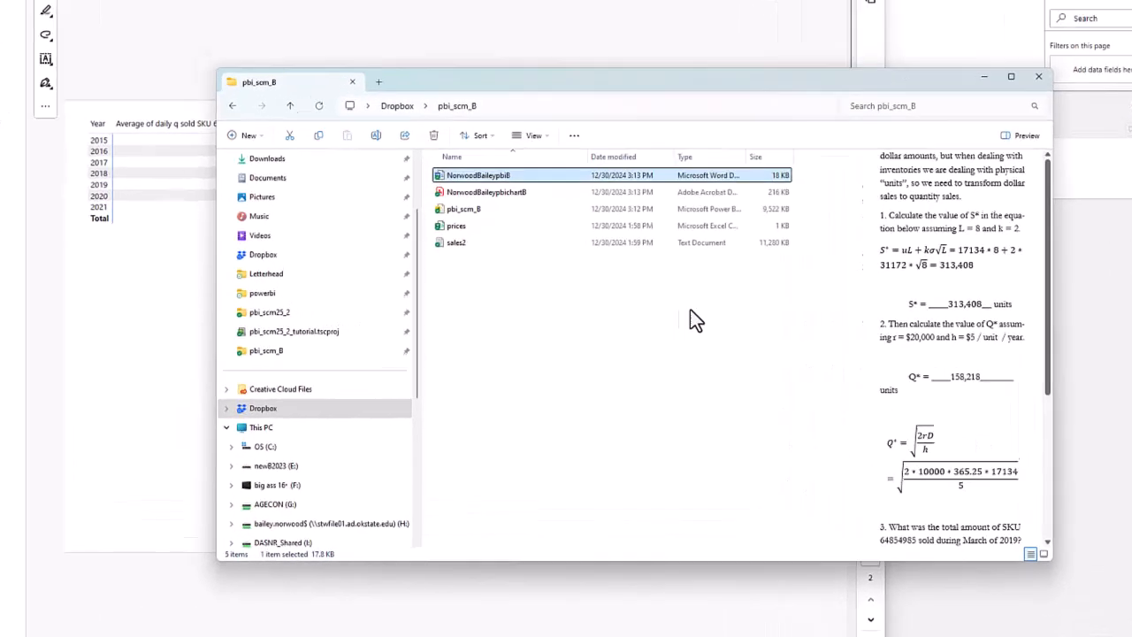
pyautogui.press('Down')
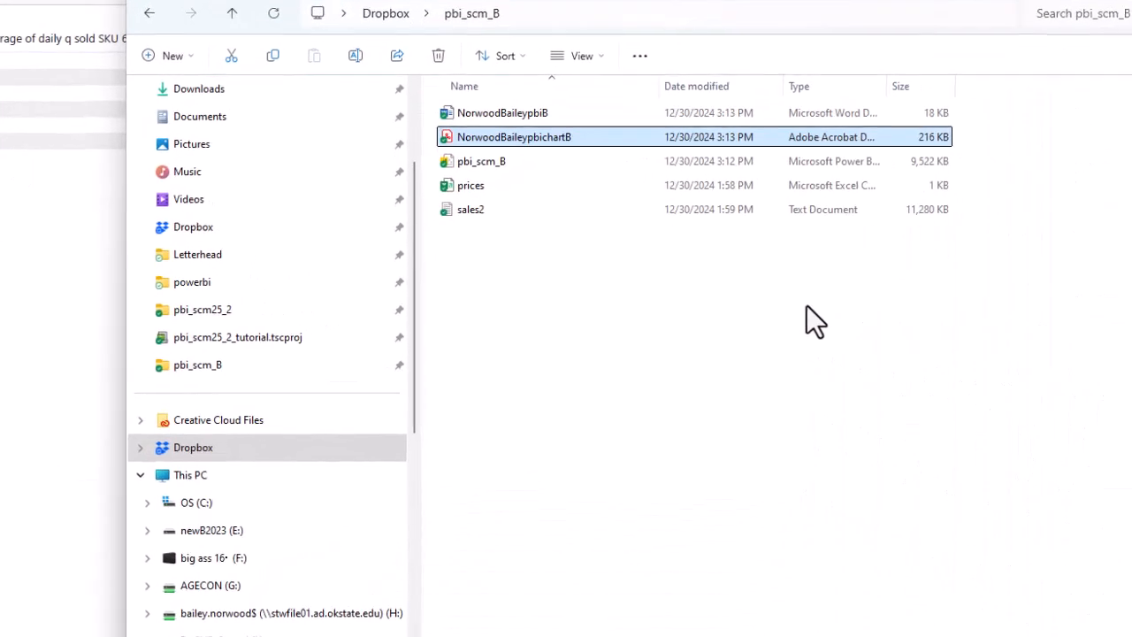